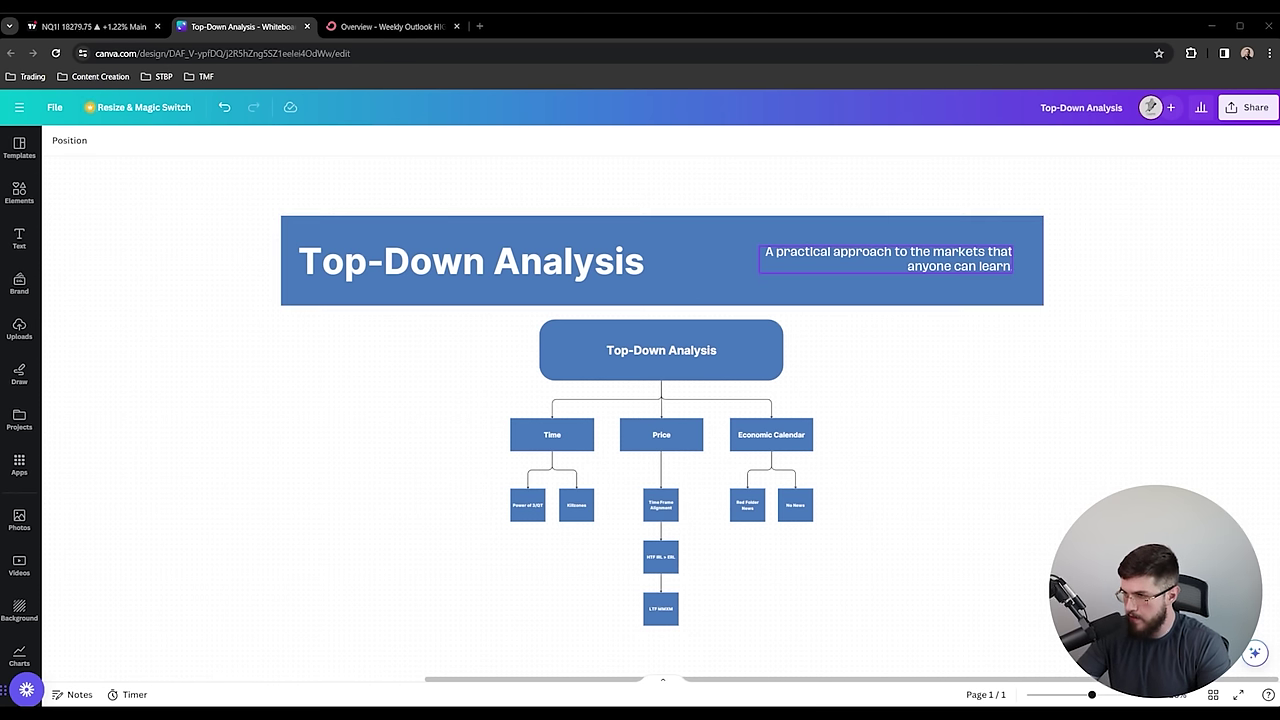
- Examine the Top-Down Analysis flowchart's Time, Price and Economic Calendar branches down to the lowest boxes
scroll(681, 394, up, 2)
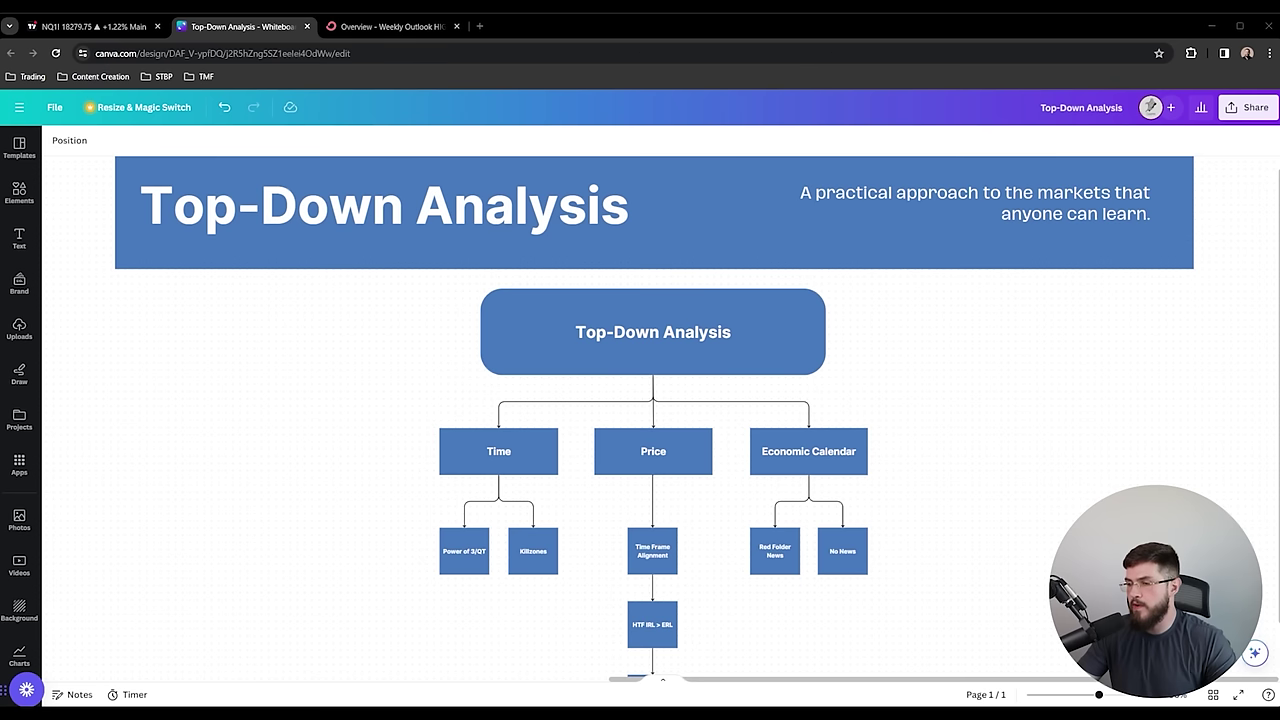
scroll(653, 400, down, 1)
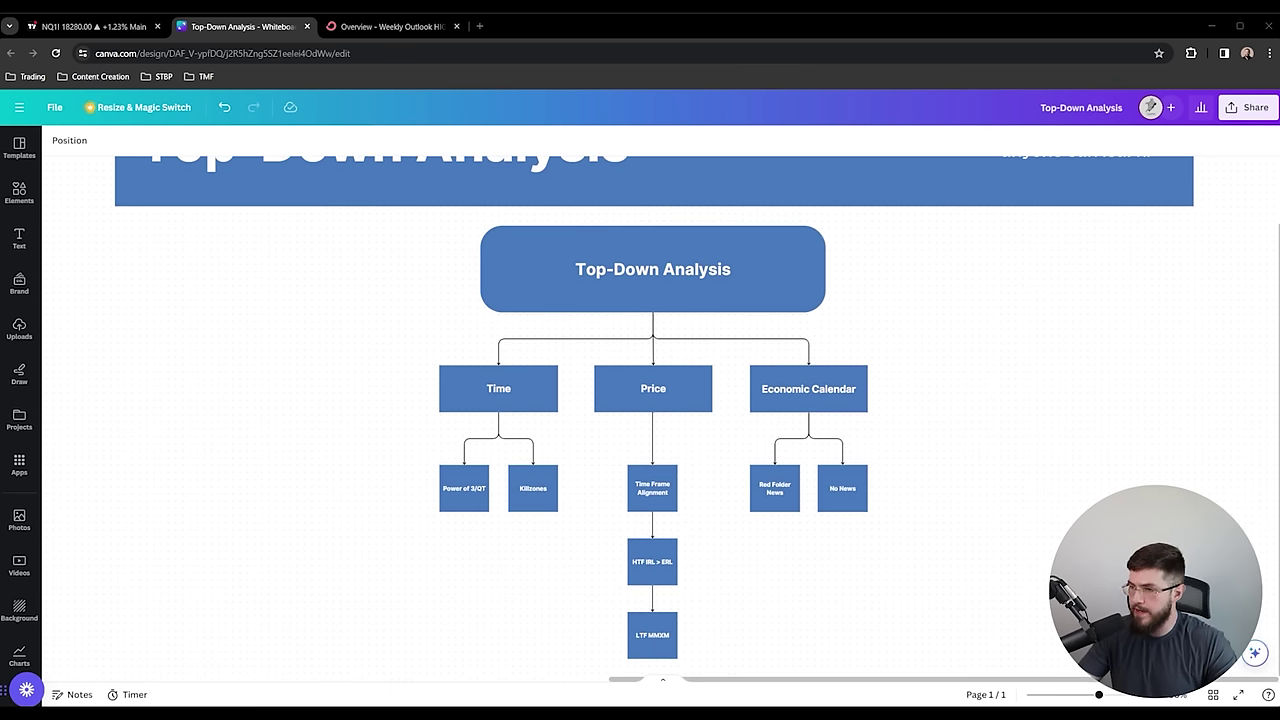
scroll(940, 430, down, 1)
scroll(946, 429, down, 1)
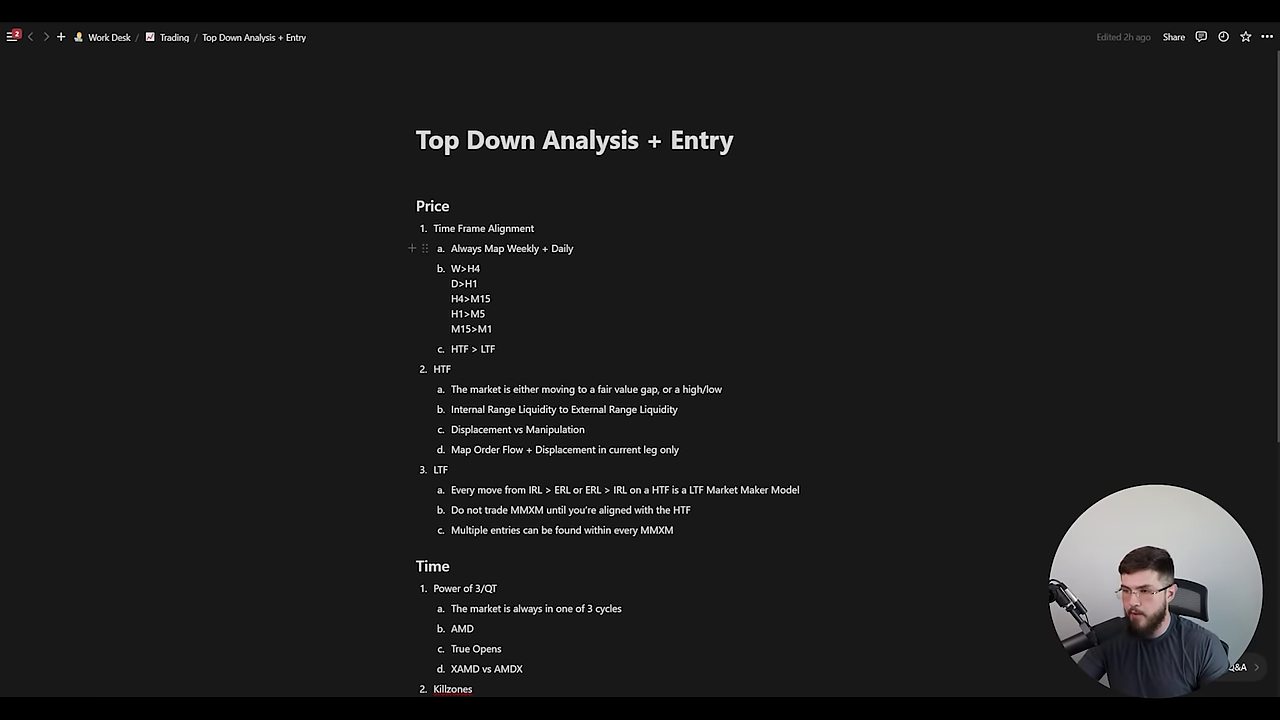
- Highlight the weekly and daily mapping line and the time frame pairs from W>H4 to M15>M1 in the Time Frame Alignment notes
drag(575, 248, 452, 248)
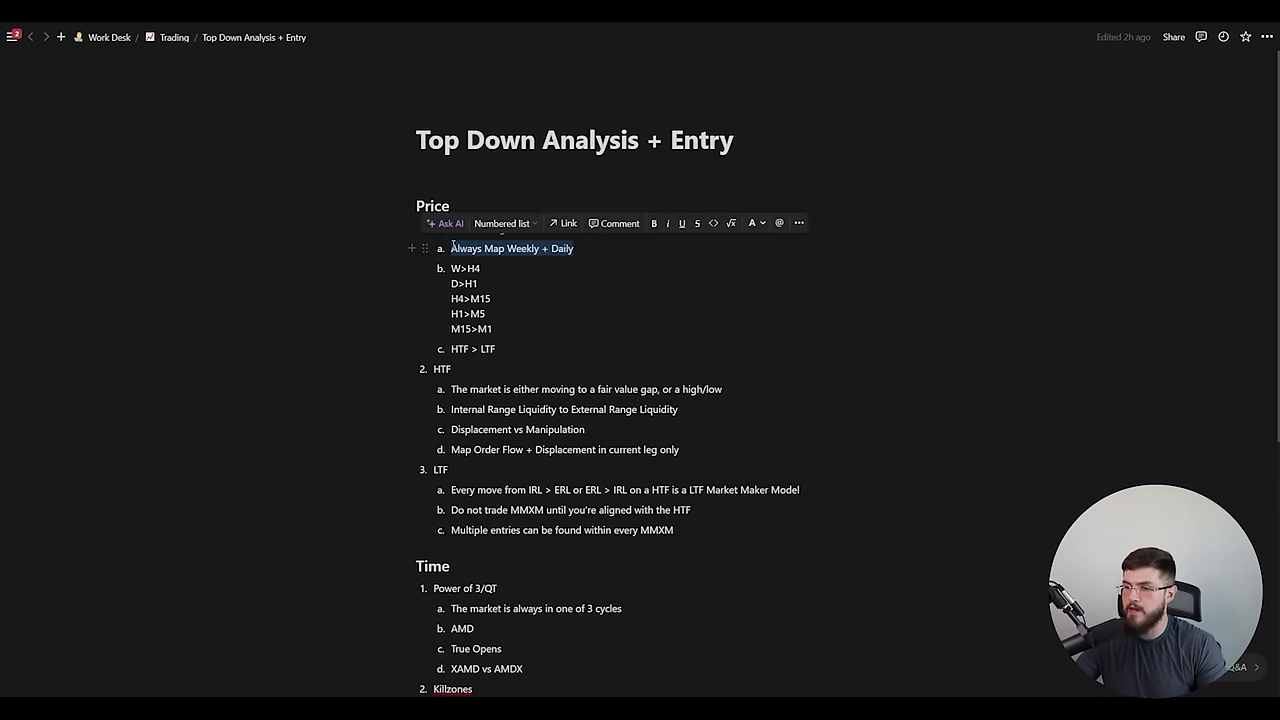
drag(503, 255, 573, 249)
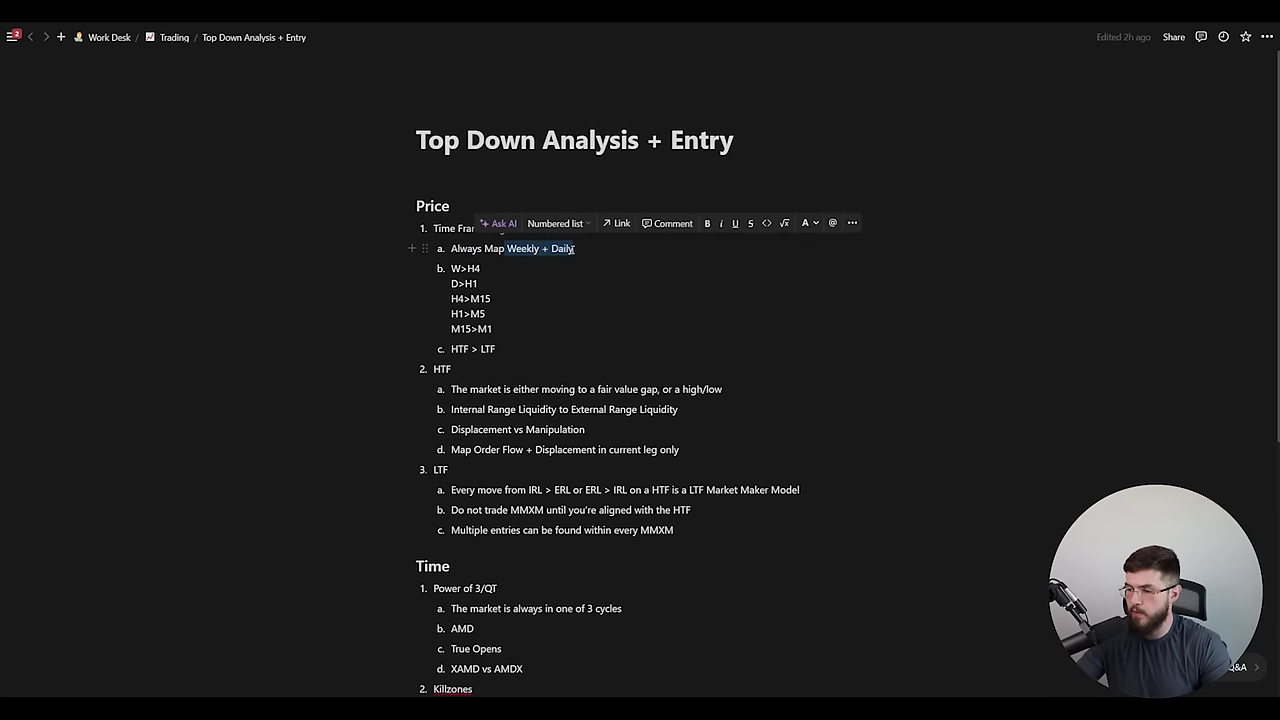
drag(452, 268, 497, 327)
click(505, 325)
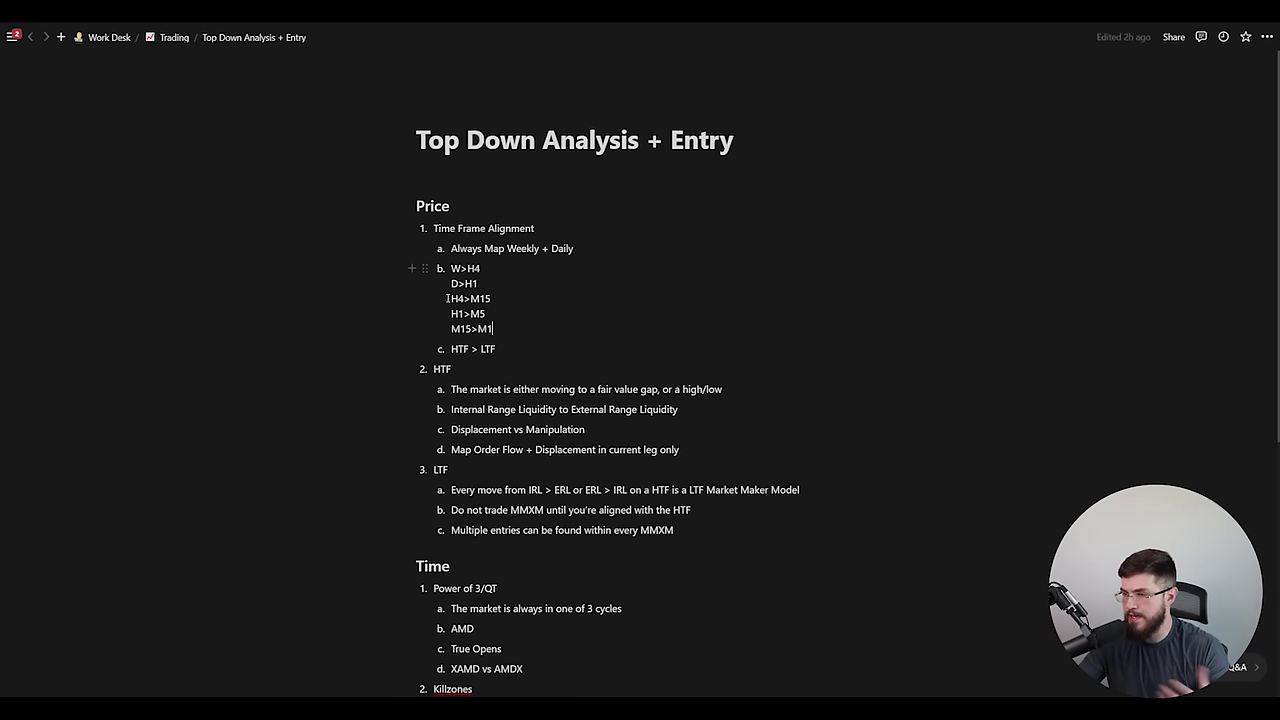
drag(498, 328, 453, 270)
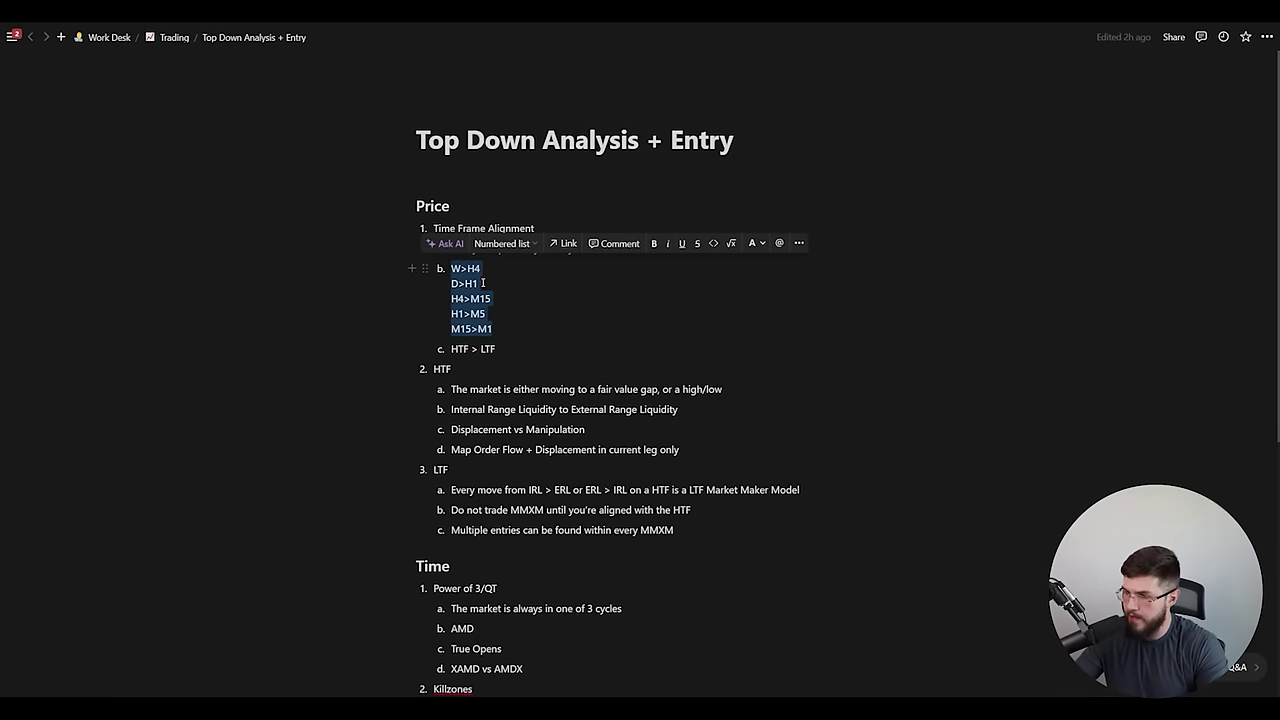
- Switch to the TradingView NQ1! chart and move the Time Frame Alignment text note slightly down and to the left
key(alt+Tab)
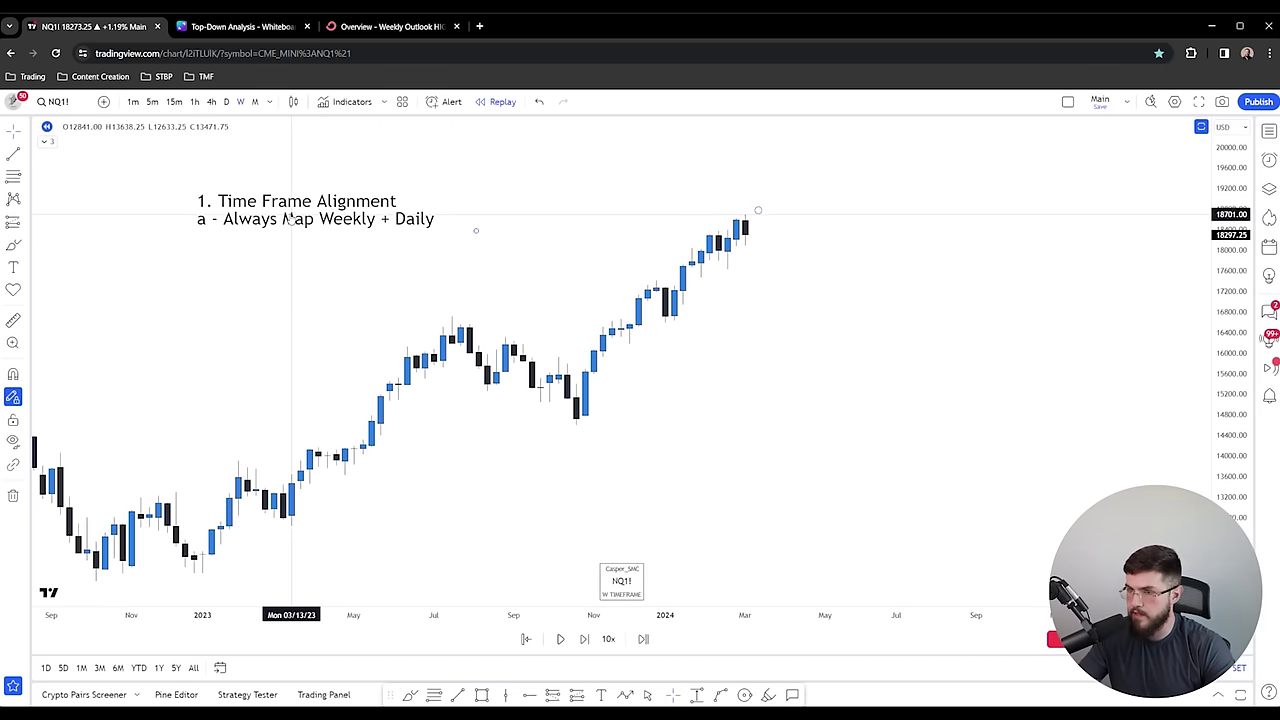
mouse_move(283, 217)
mouse_down()
mouse_move(295, 230)
mouse_move(265, 232)
mouse_up()
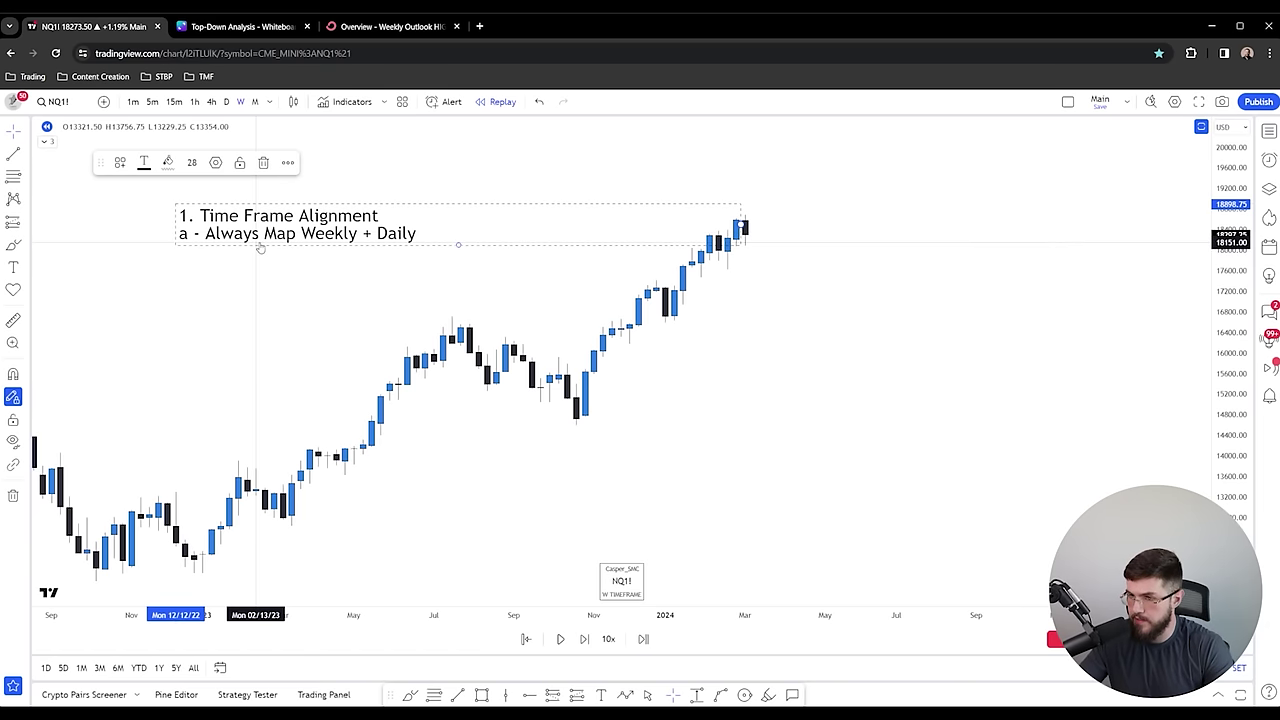
click(310, 251)
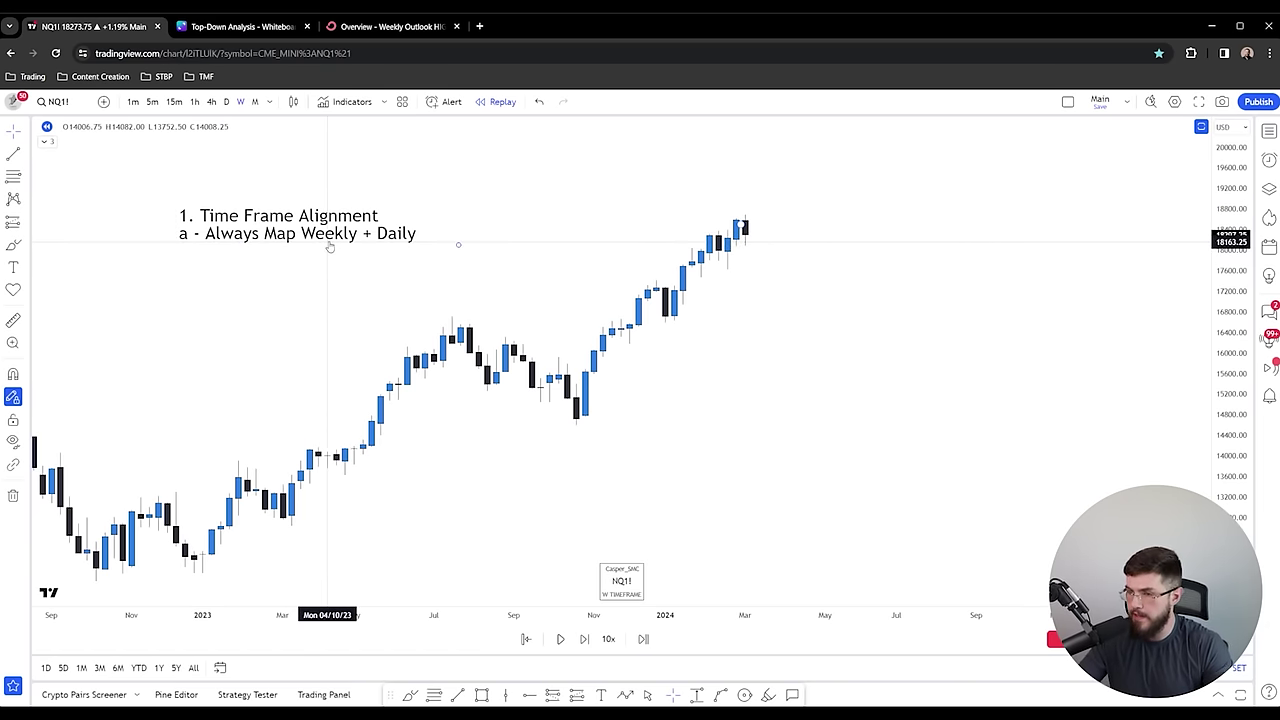
- Draw short horizontal trend lines on the weekly chart from the 02/20/24 high at 18395 to 02/26/24 and from the 02/26/24 high to 03/04/24
scroll(445, 219, up, 5)
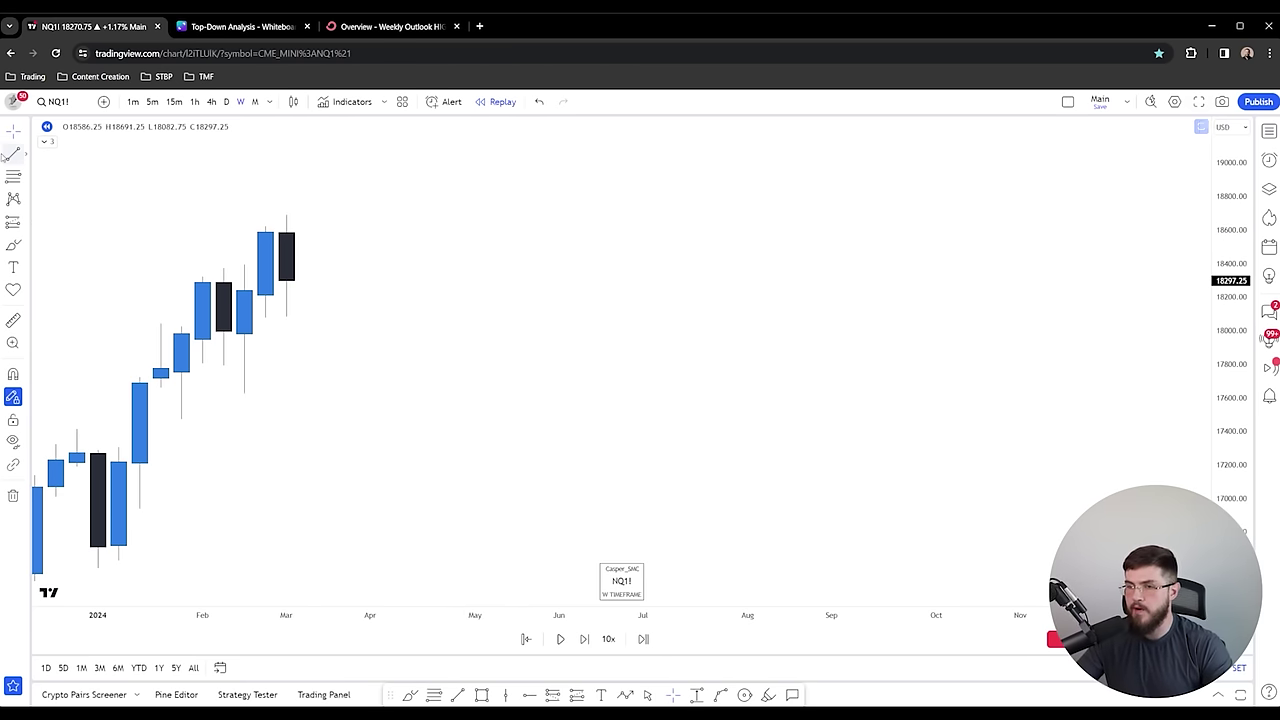
click(13, 154)
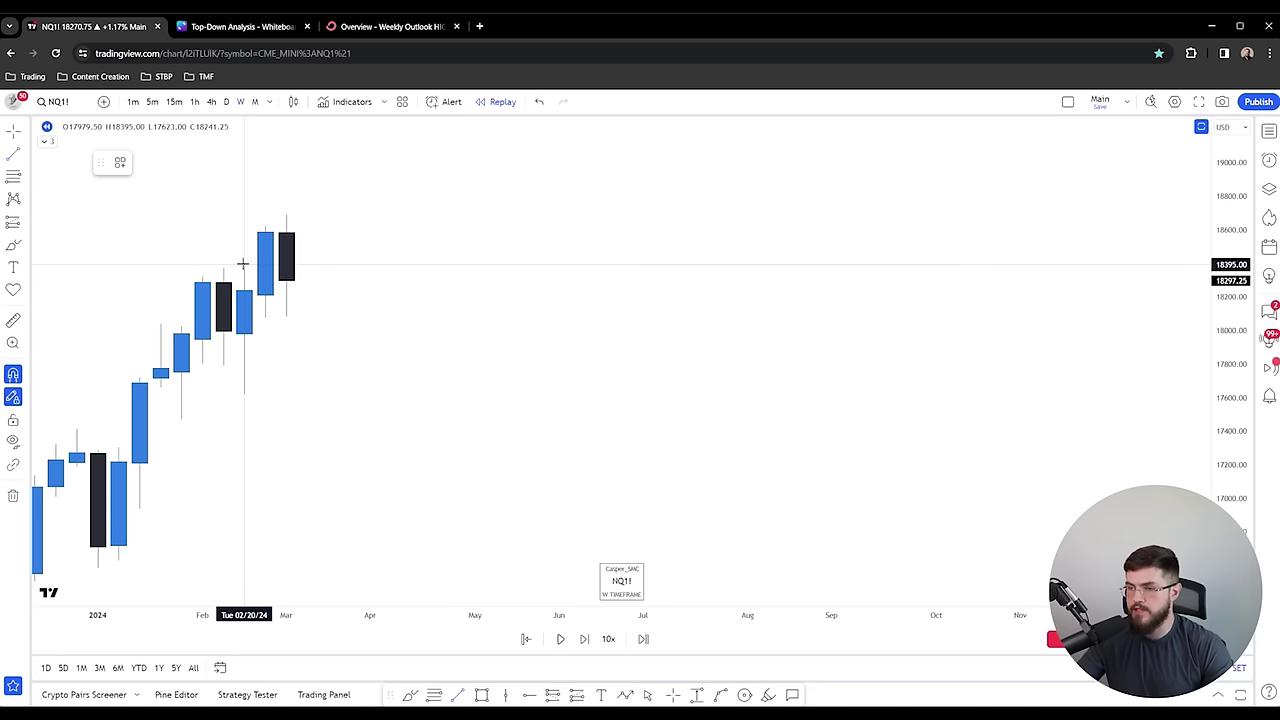
ctrl+click(243, 264)
key(Escape)
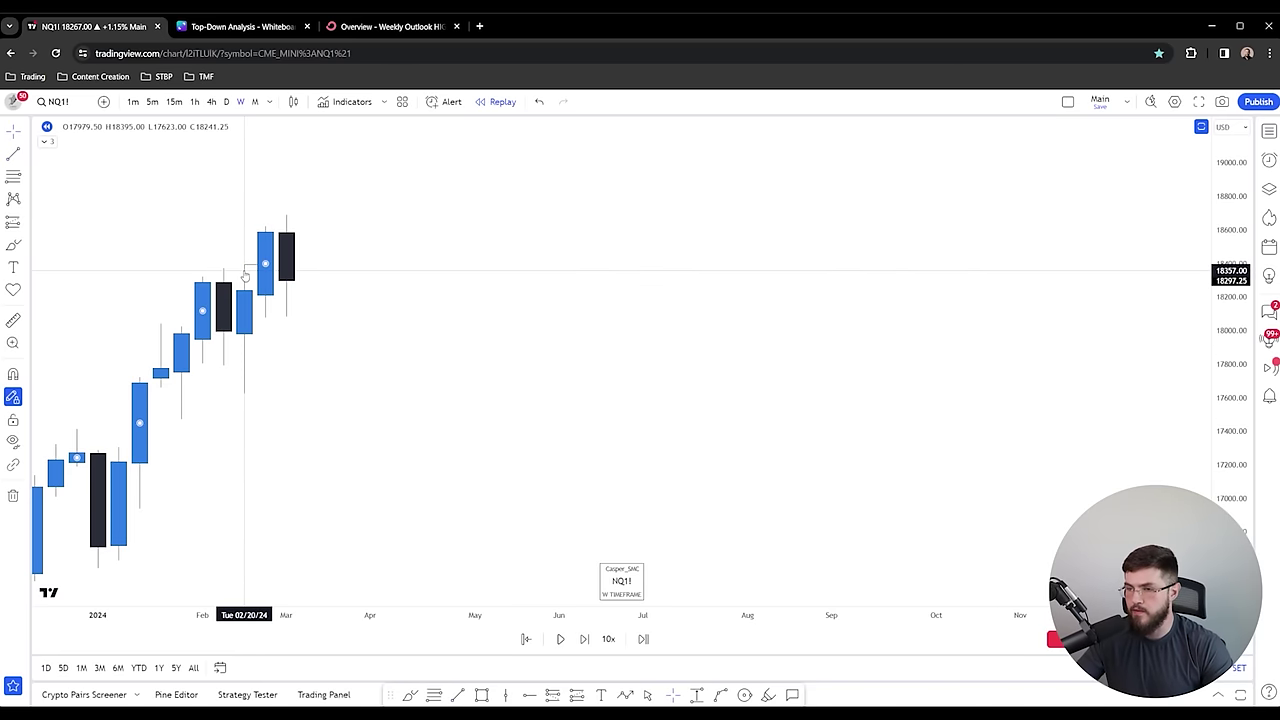
click(256, 265)
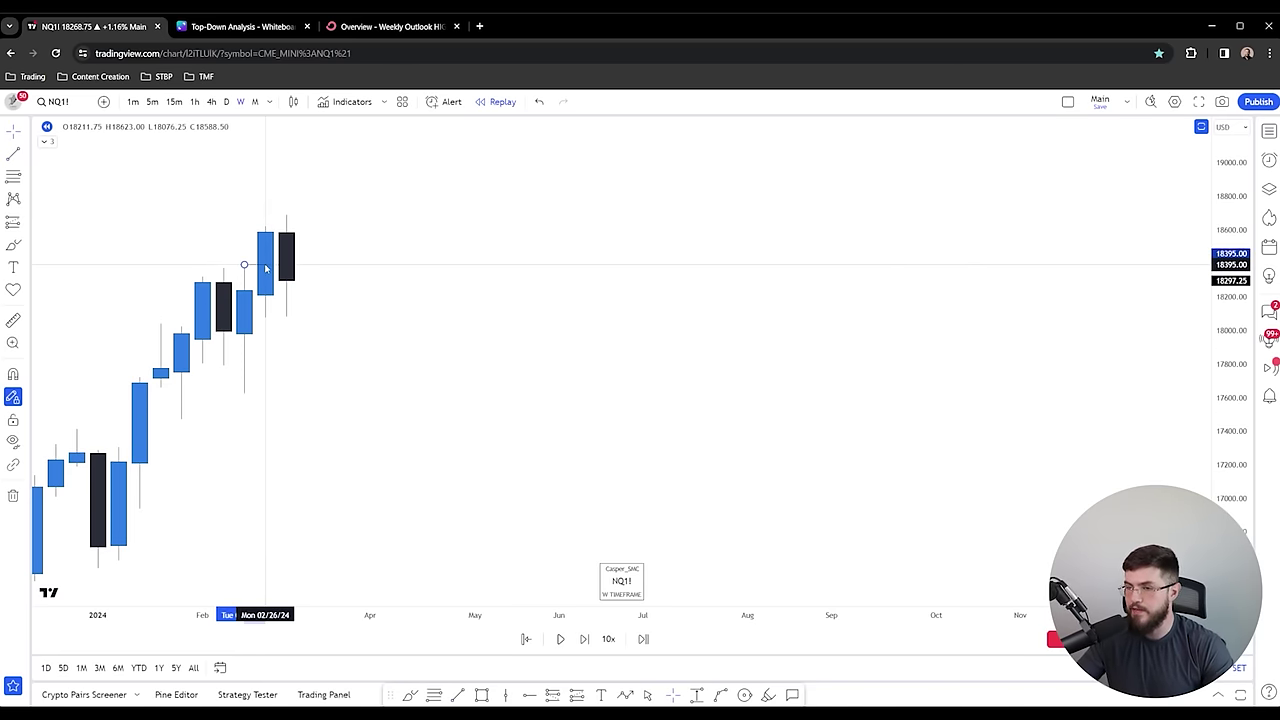
click(265, 266)
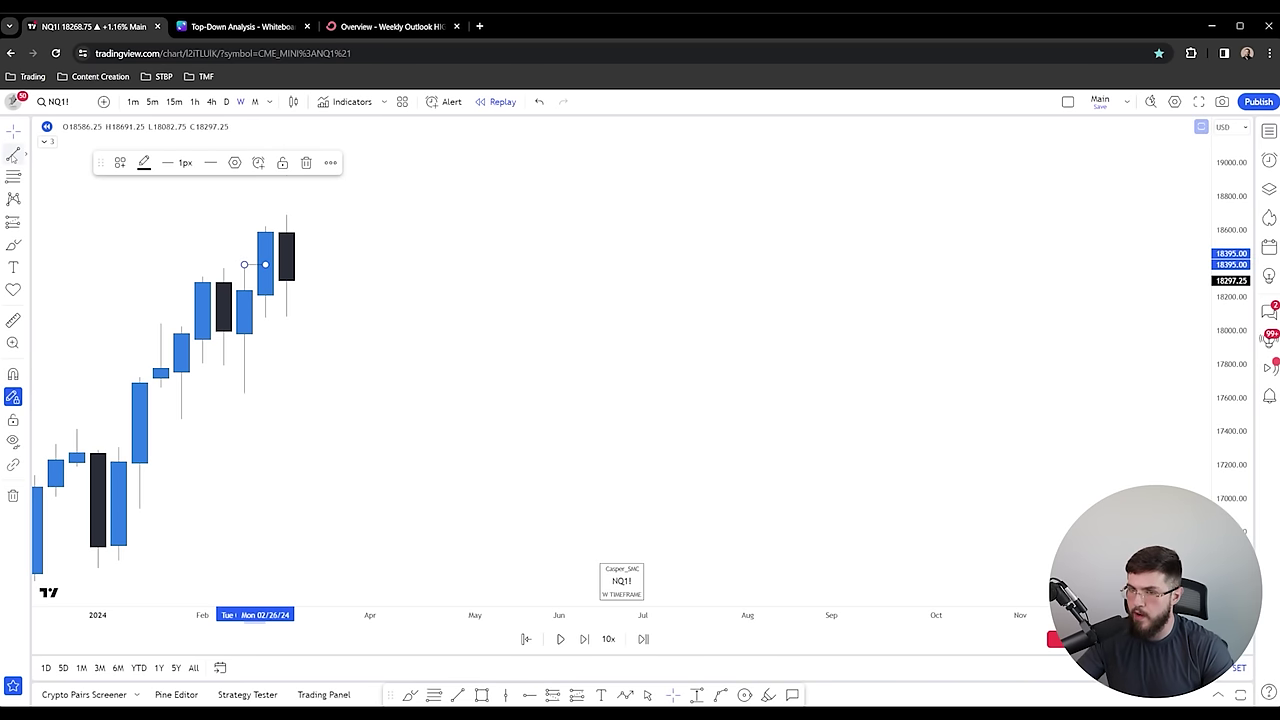
drag(263, 266, 284, 226)
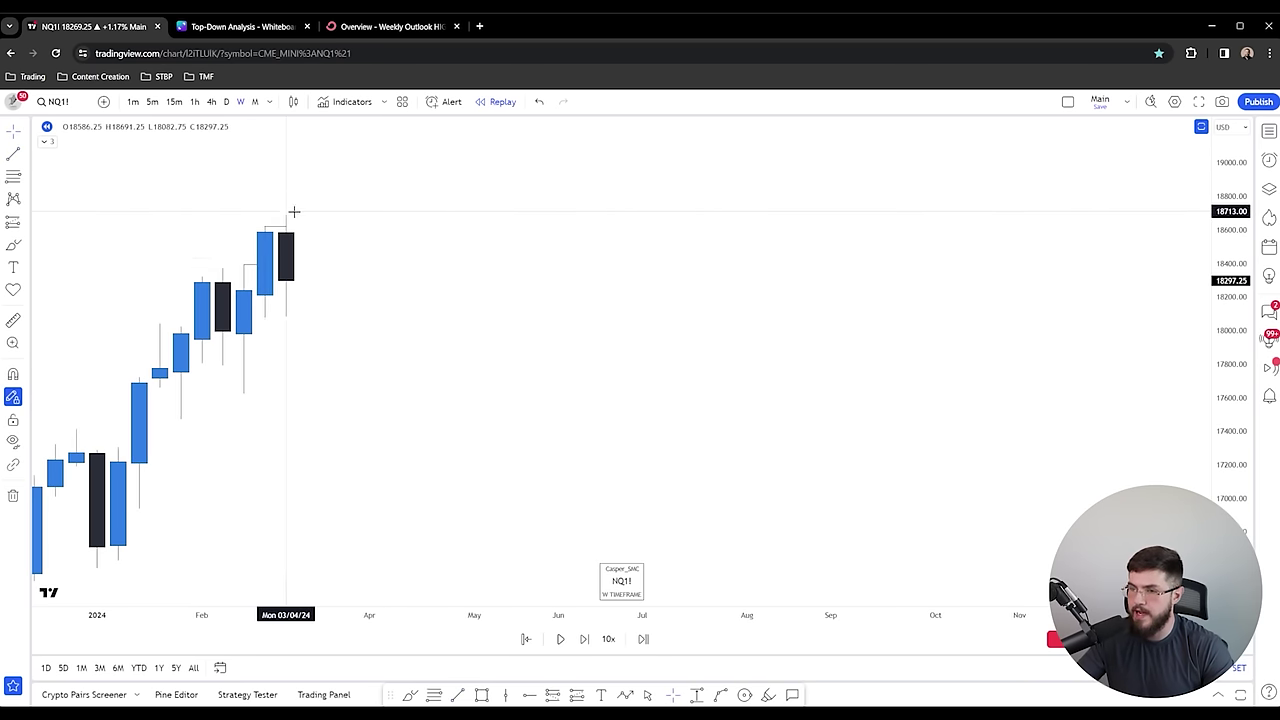
- Set the chart to the 1-hour time frame and place a vertical line at the weekly open, 03/03/24 18:00
click(194, 101)
scroll(434, 234, down, 10)
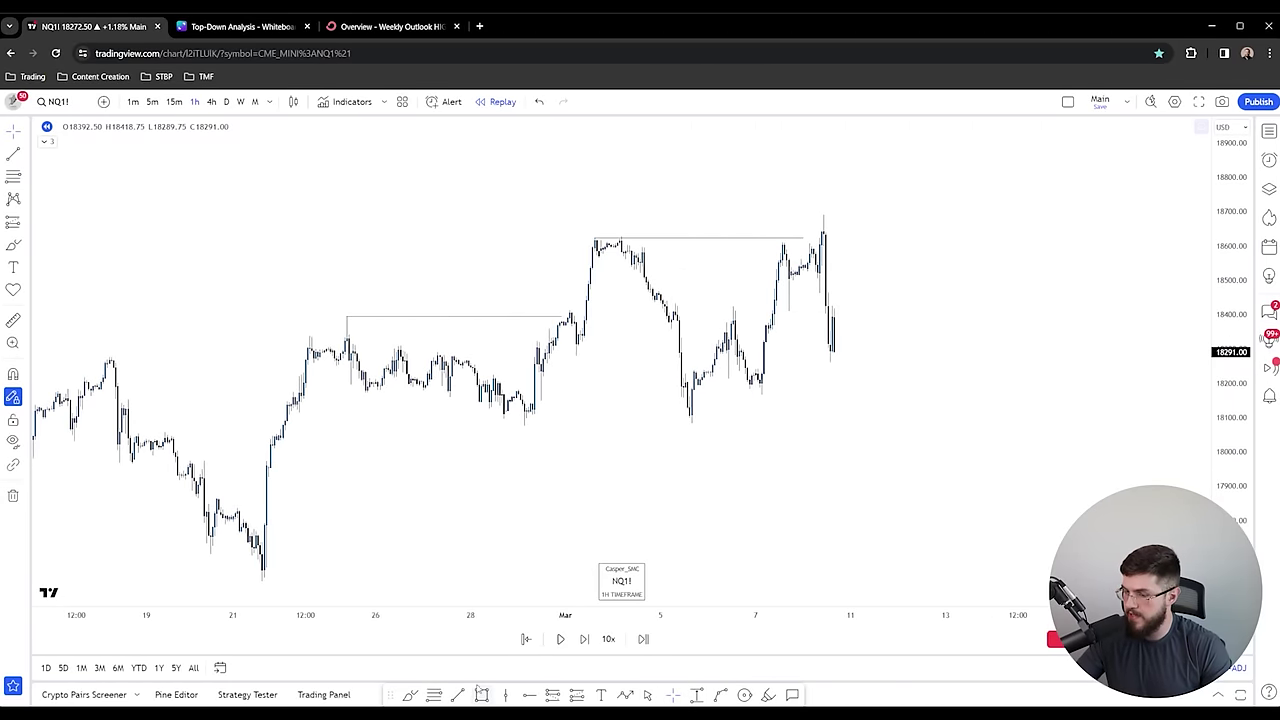
click(506, 694)
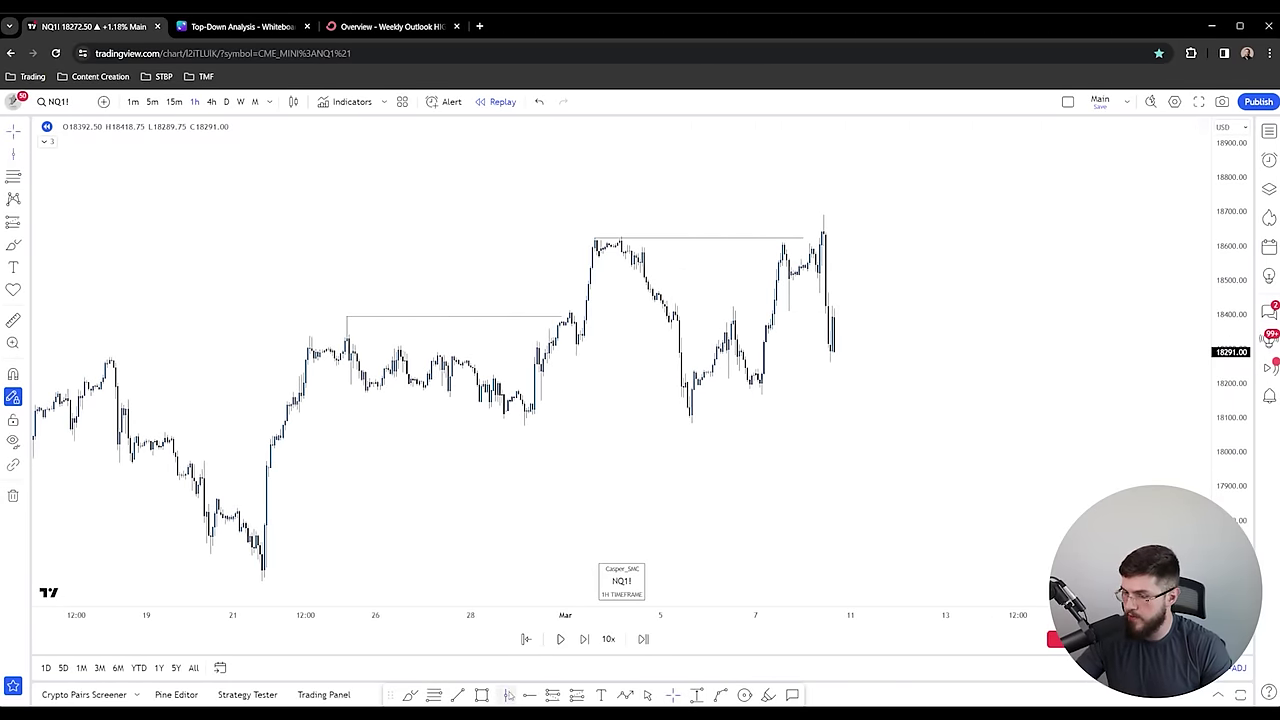
click(599, 340)
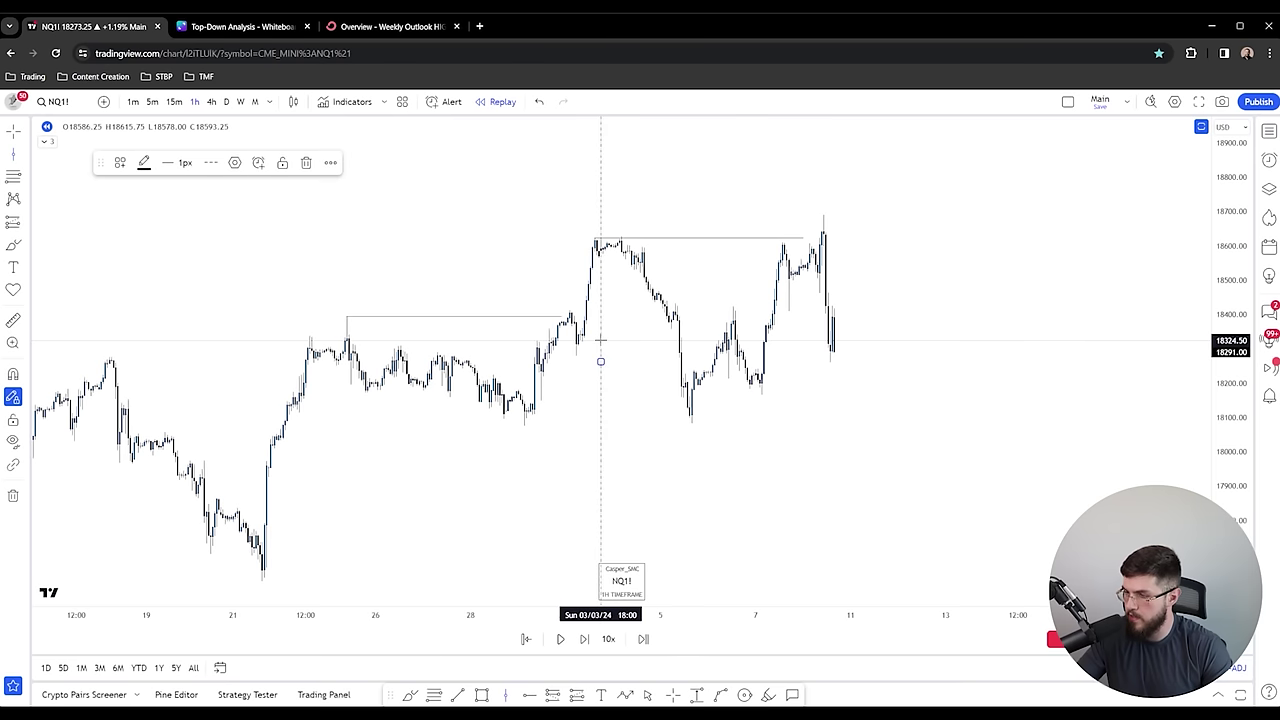
drag(600, 345, 397, 350)
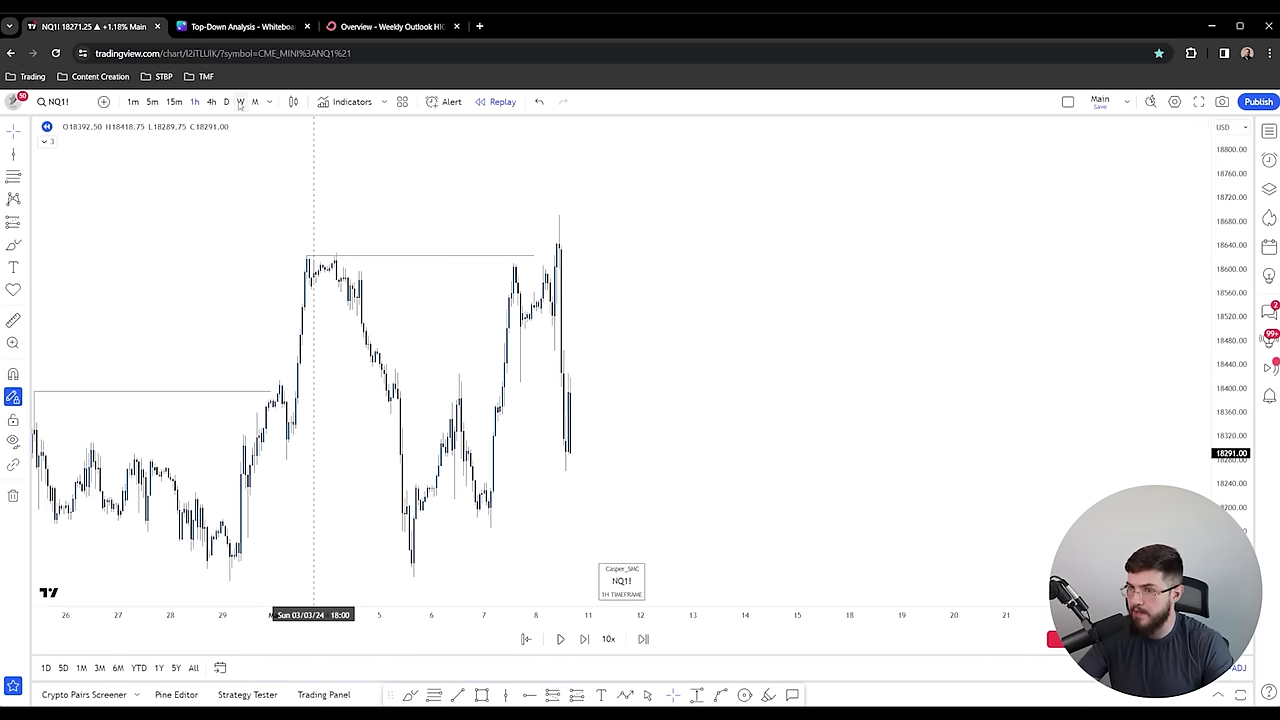
- Return the chart to the weekly time frame and draw a horizontal trend line from the 02/26/24 candle's low to just past the 03/04/24 candle
click(240, 101)
scroll(623, 246, up, 5)
drag(391, 244, 760, 250)
scroll(695, 252, up, 3)
scroll(695, 252, up, 3)
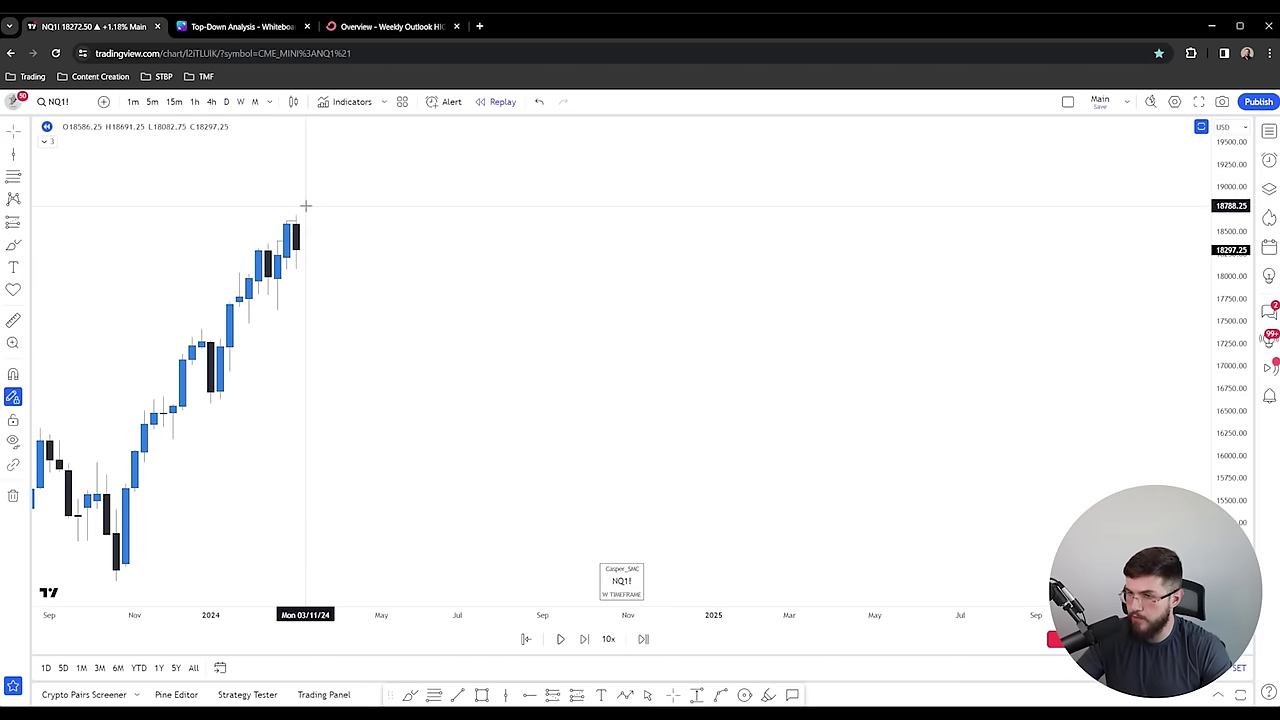
scroll(257, 240, up, 2)
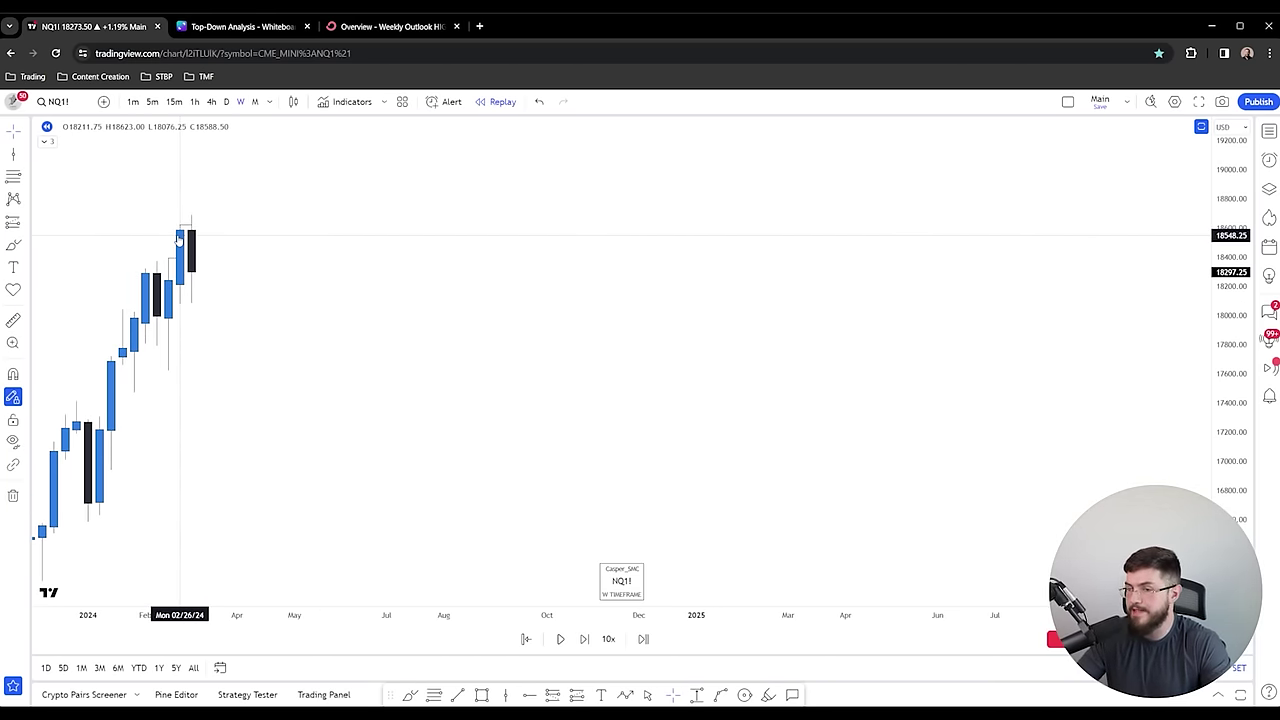
scroll(334, 212, up, 7)
drag(334, 212, 631, 249)
scroll(585, 247, up, 2)
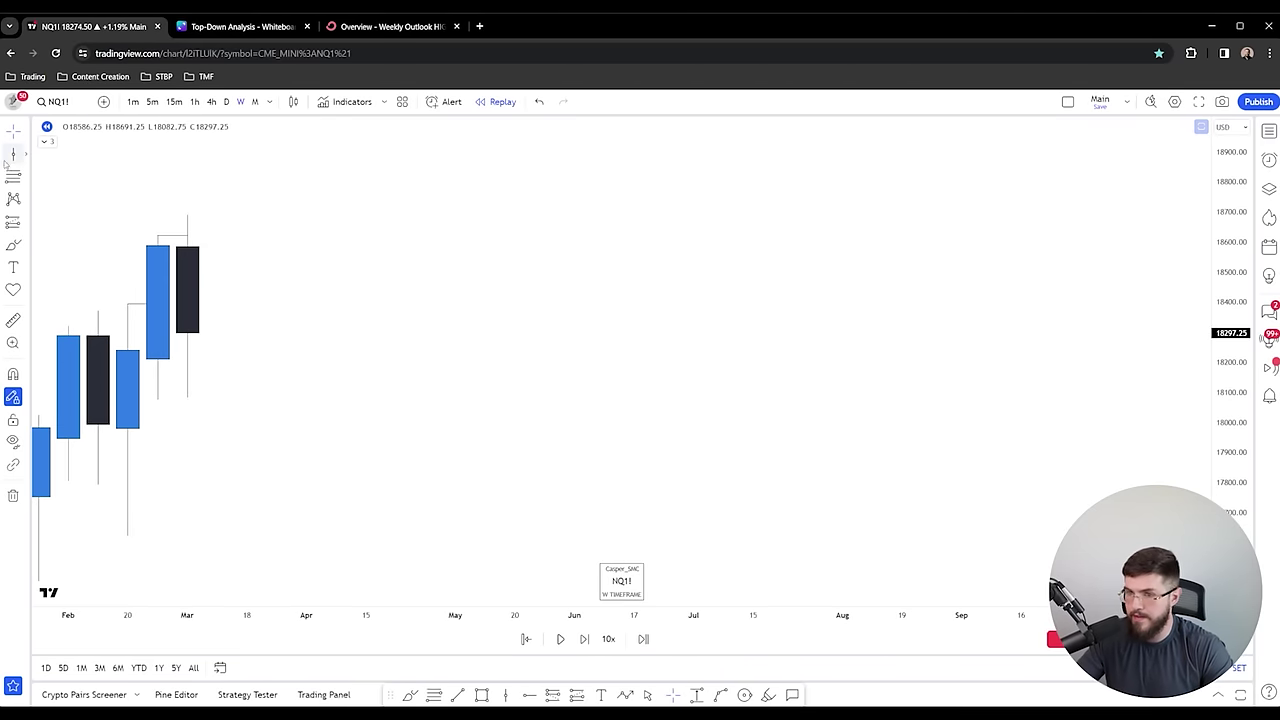
key(alt+t)
click(158, 399)
click(216, 399)
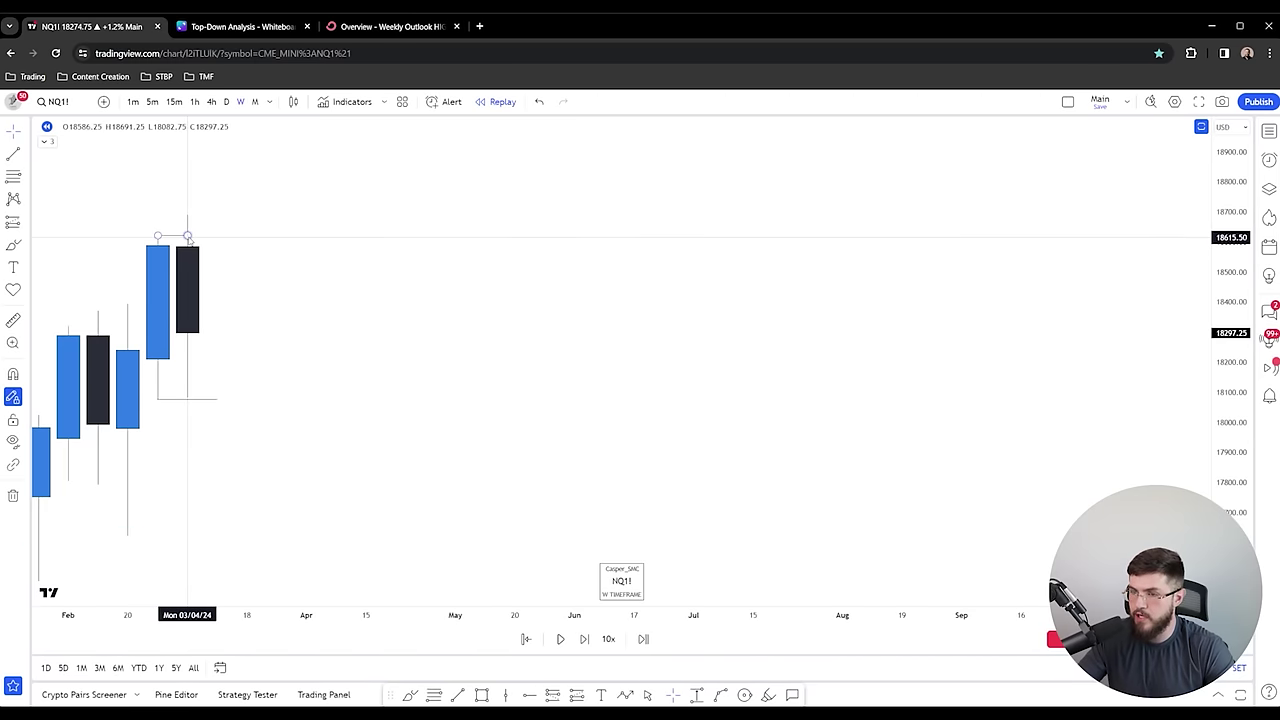
- Mark the 02/20/24 candle's low and the 03/04/24 candle's high with highlighter dots
scroll(303, 220, down, 2)
scroll(474, 268, up, 2)
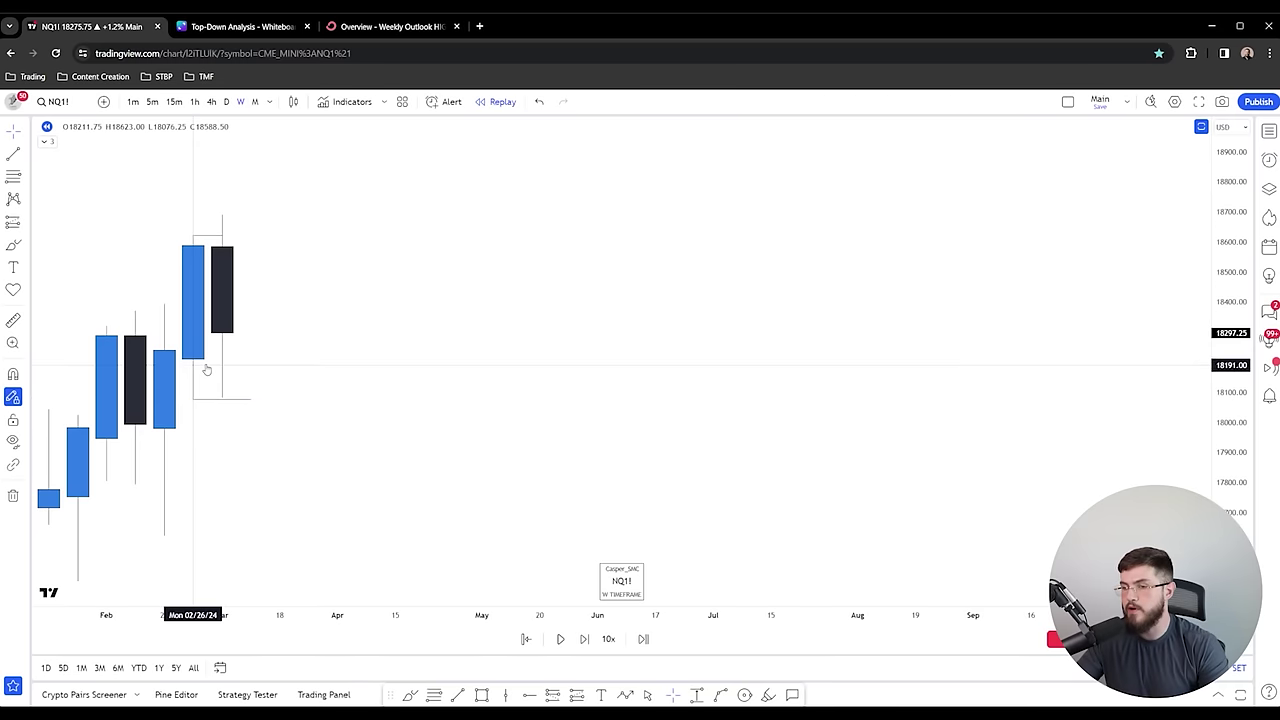
scroll(223, 257, down, 1)
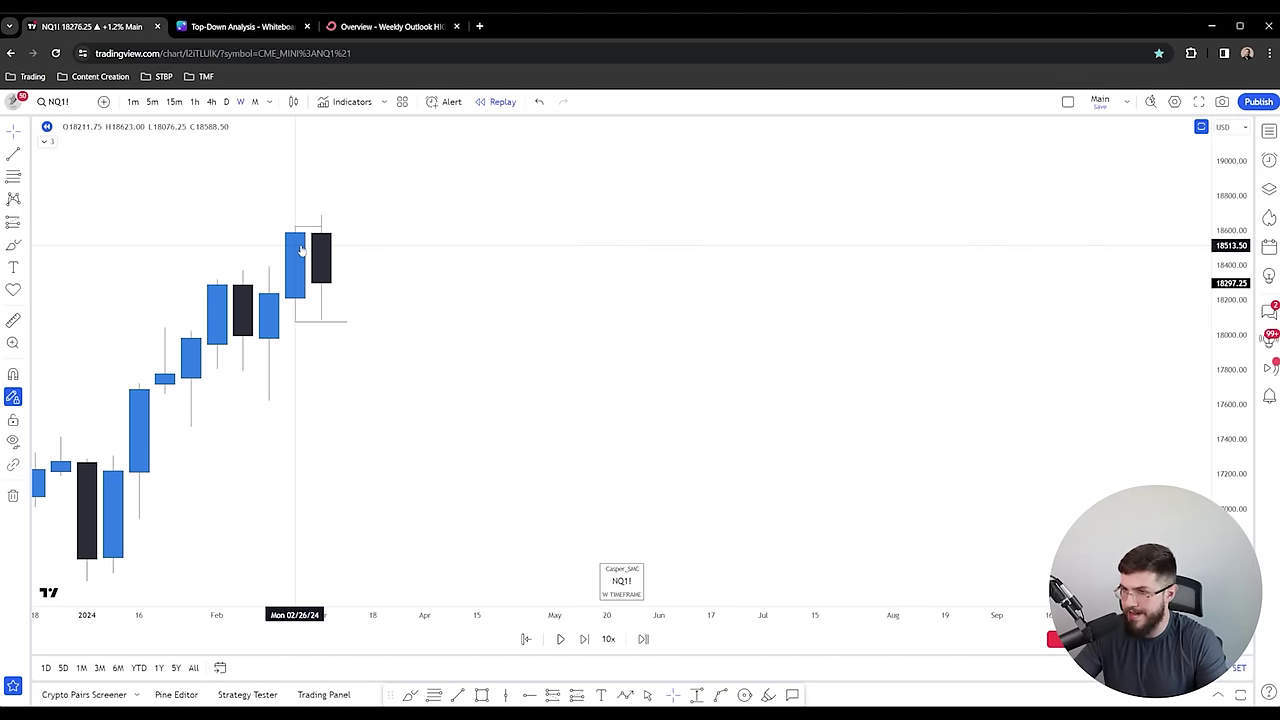
scroll(310, 260, up, 1)
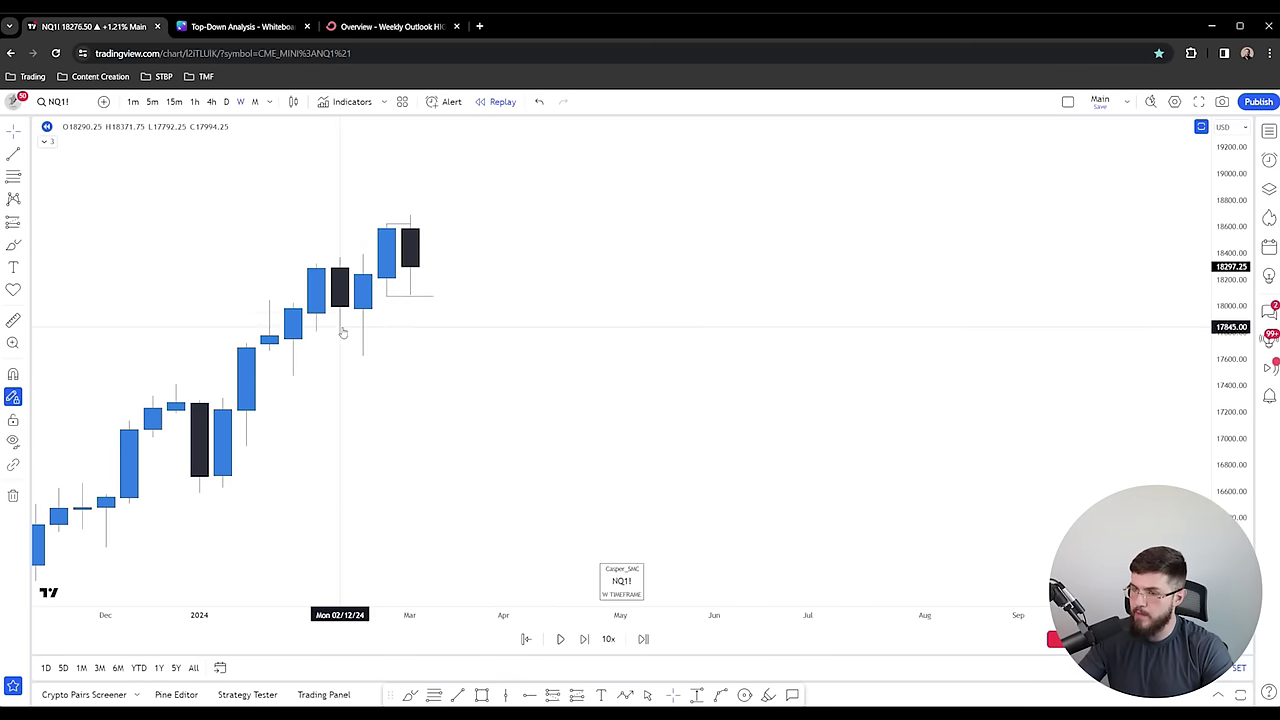
scroll(285, 288, down, 1)
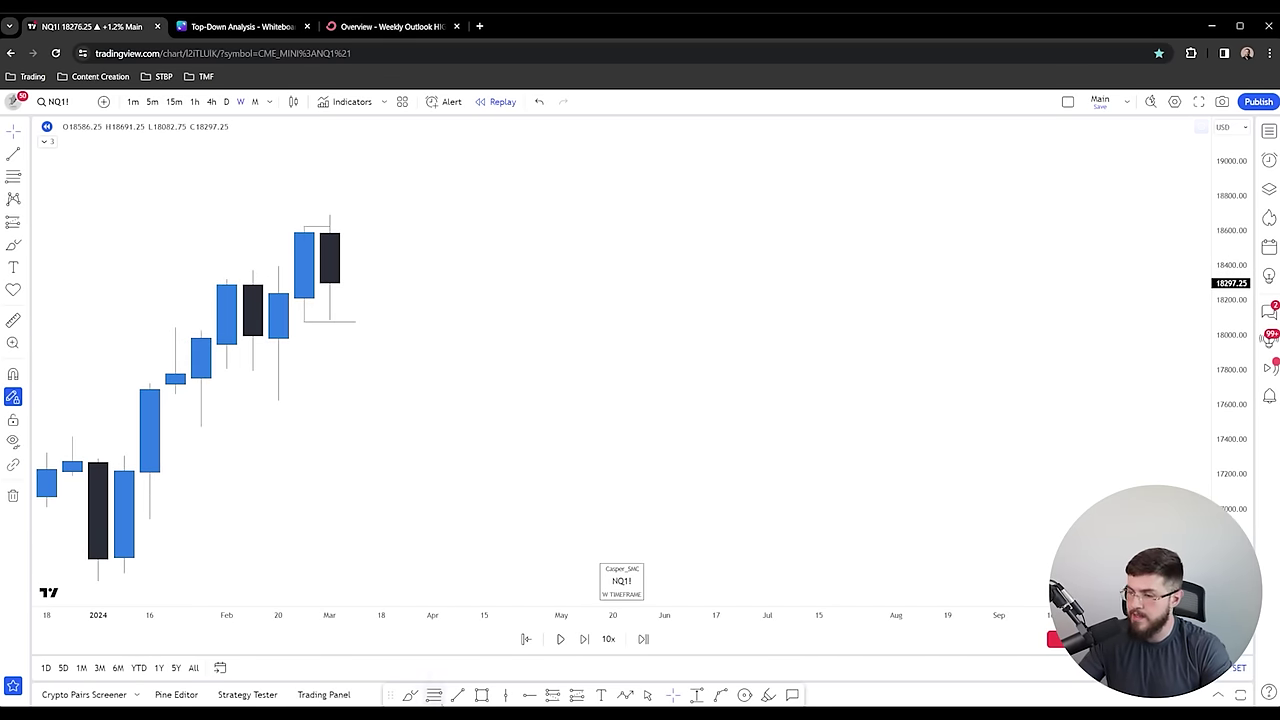
click(767, 695)
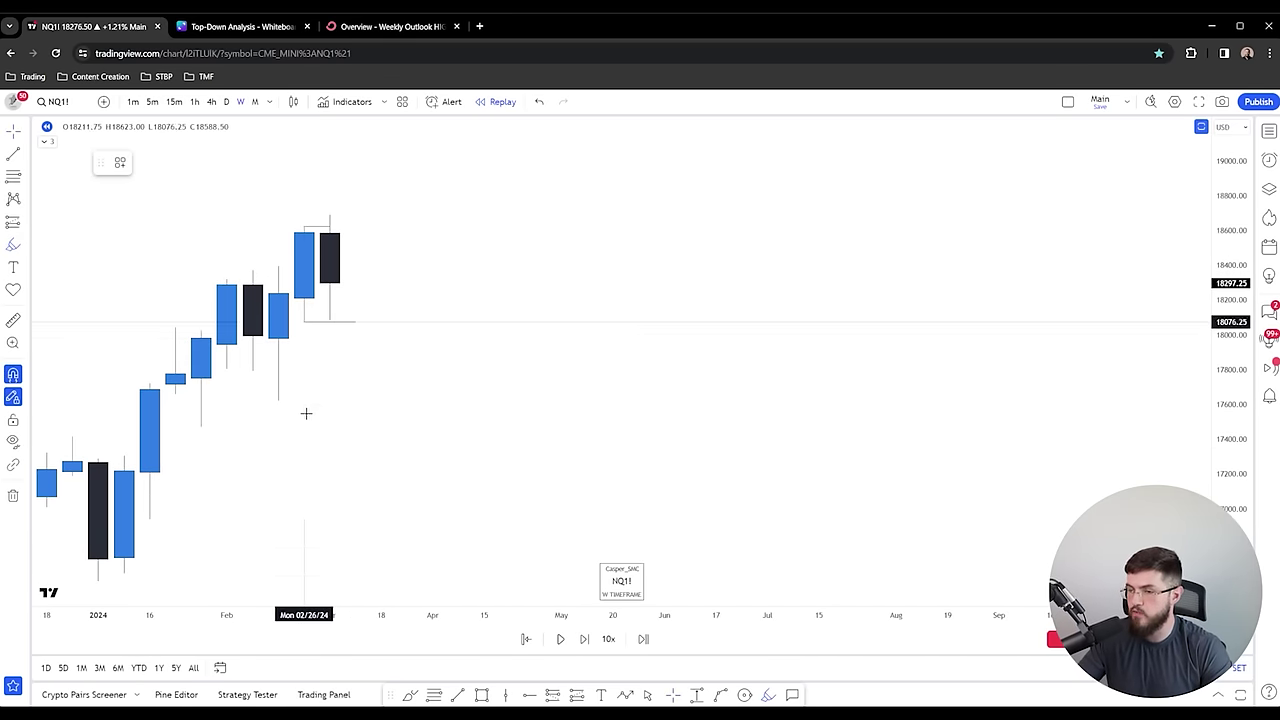
ctrl+click(325, 194)
key(Escape)
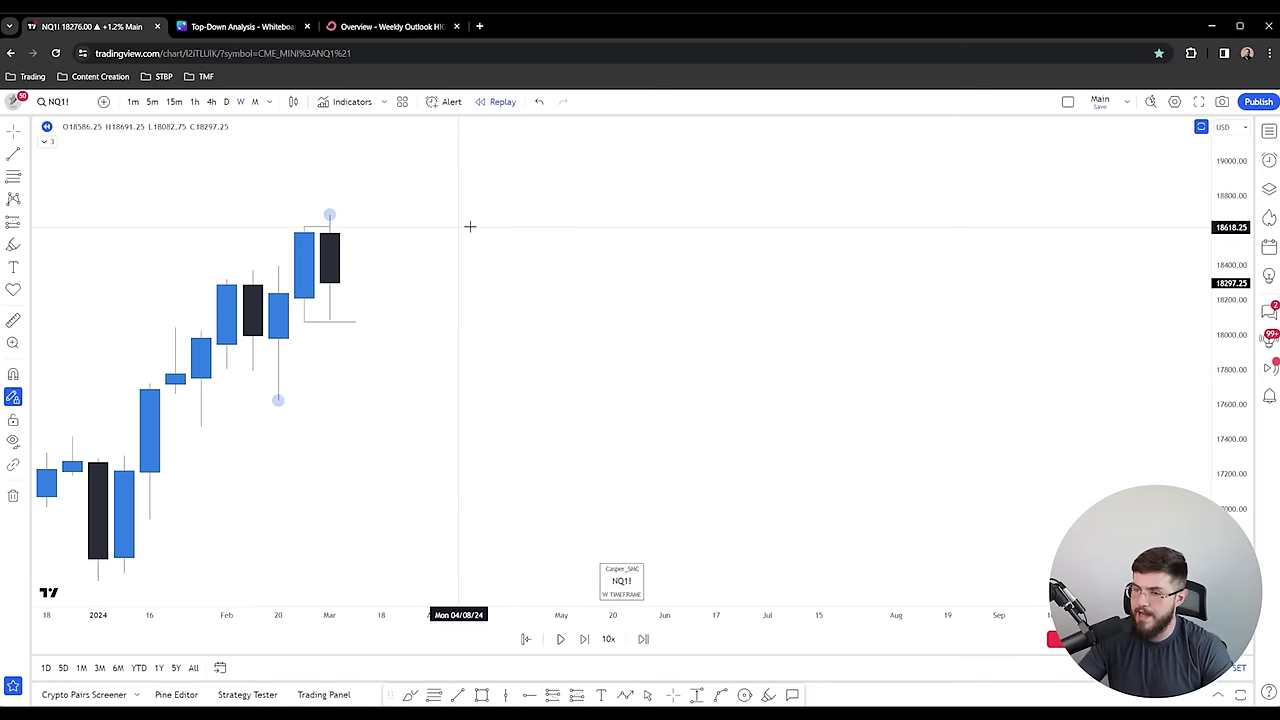
- Draw a rectangle over the weekly gap from the 01/08/24 high at 17307.25 to the 01/22/24 low at 17659.75
scroll(466, 230, down, 1)
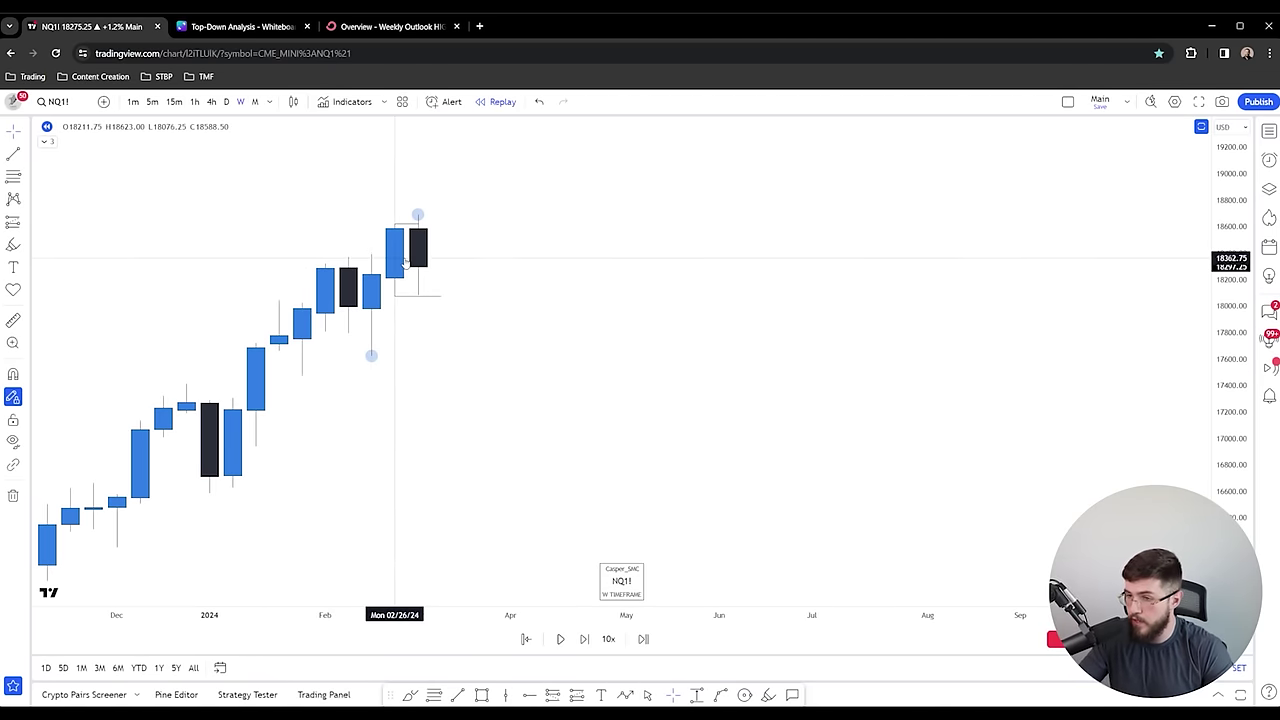
click(482, 695)
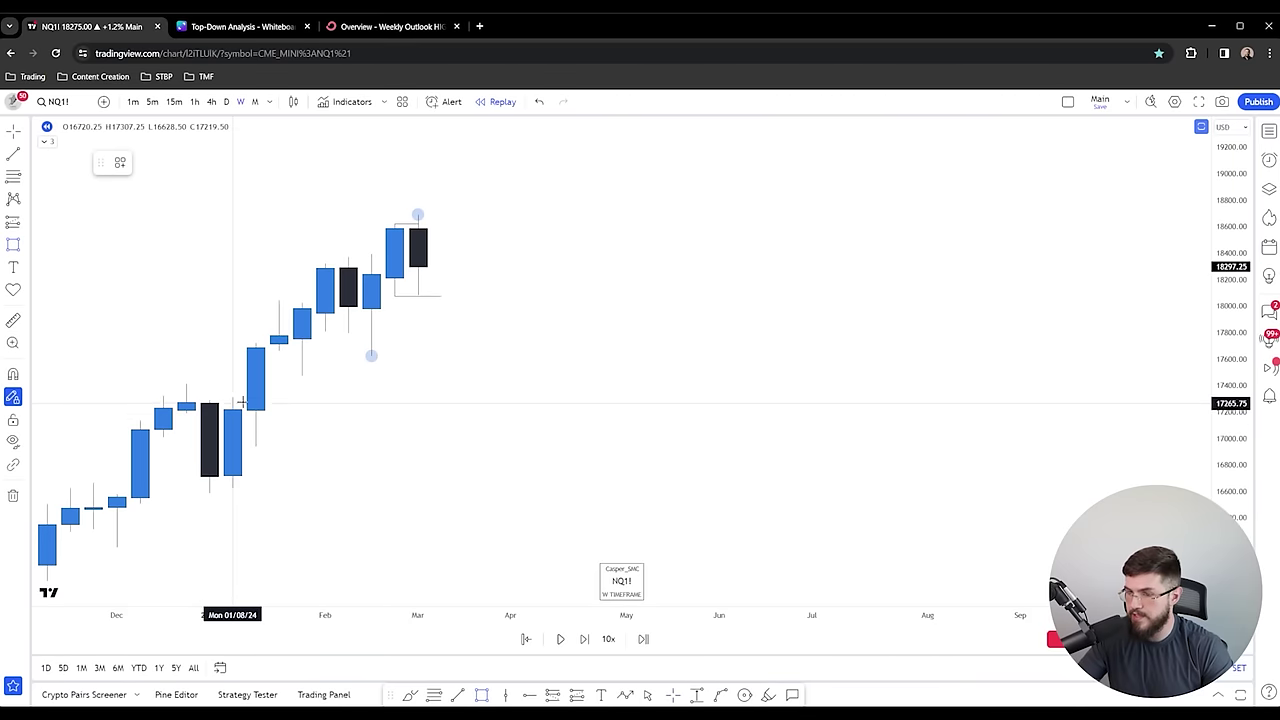
click(233, 397)
click(279, 351)
- Extend the gap rectangle's right edge to the 01/29/24 candle
scroll(513, 408, up, 2)
mouse_move(278, 408)
mouse_down()
mouse_move(513, 408)
mouse_move(755, 470)
mouse_up()
scroll(510, 420, up, 3)
drag(1230, 489, 1129, 200)
drag(628, 474, 619, 474)
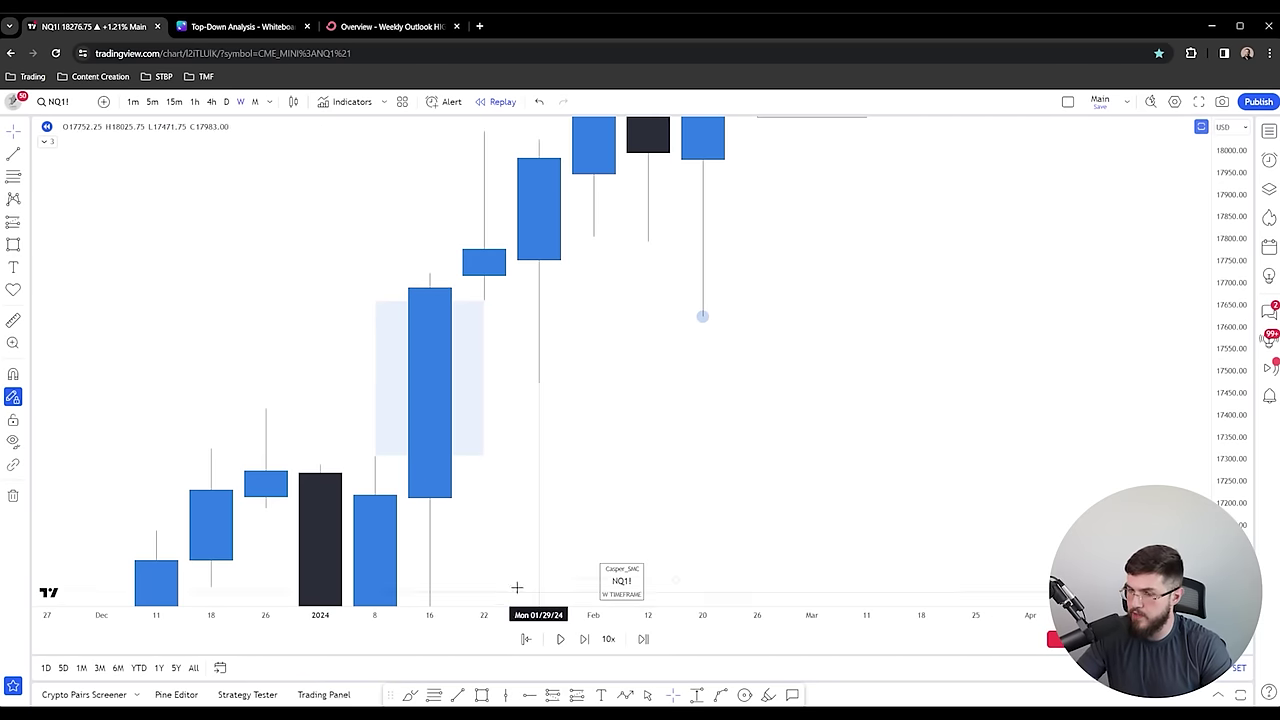
drag(486, 379, 556, 344)
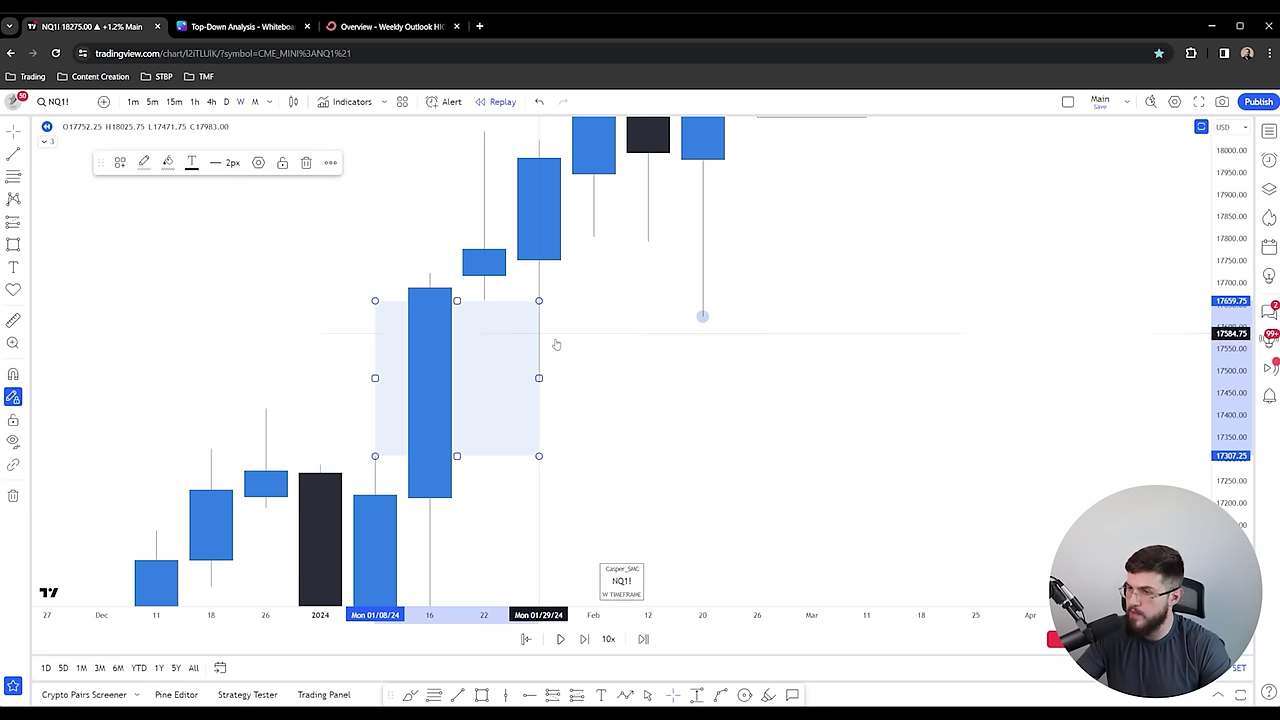
drag(595, 421, 571, 411)
scroll(1026, 417, down, 3)
drag(1230, 350, 1230, 520)
drag(973, 512, 727, 513)
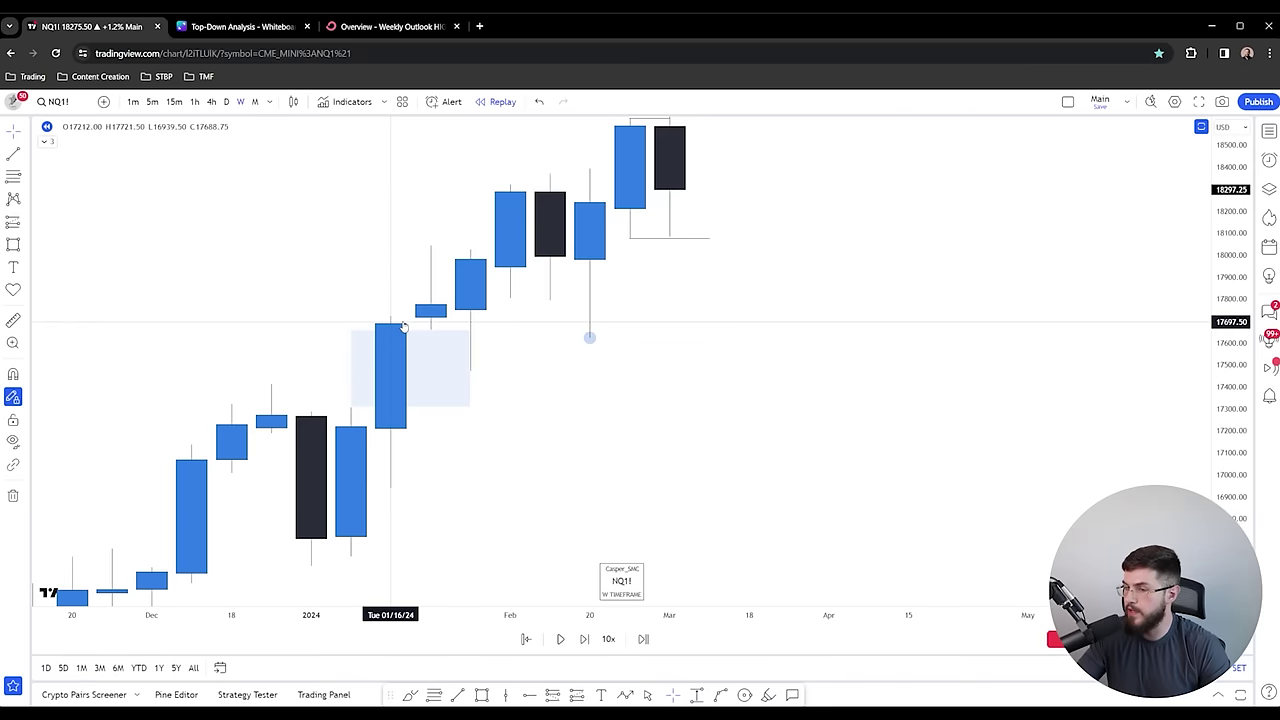
- Examine the weekly gap rectangle and the 01/29/24 candle's wick into it, together with the marked high and low
drag(586, 334, 500, 462)
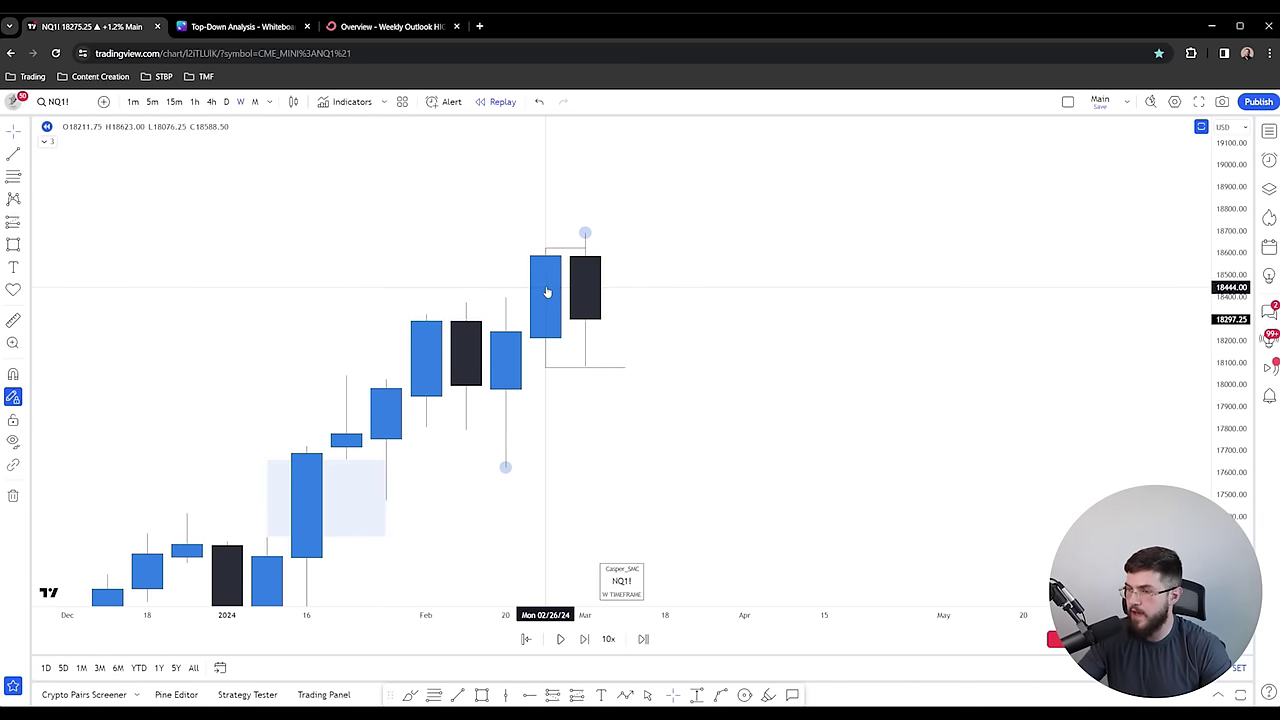
drag(506, 293, 443, 286)
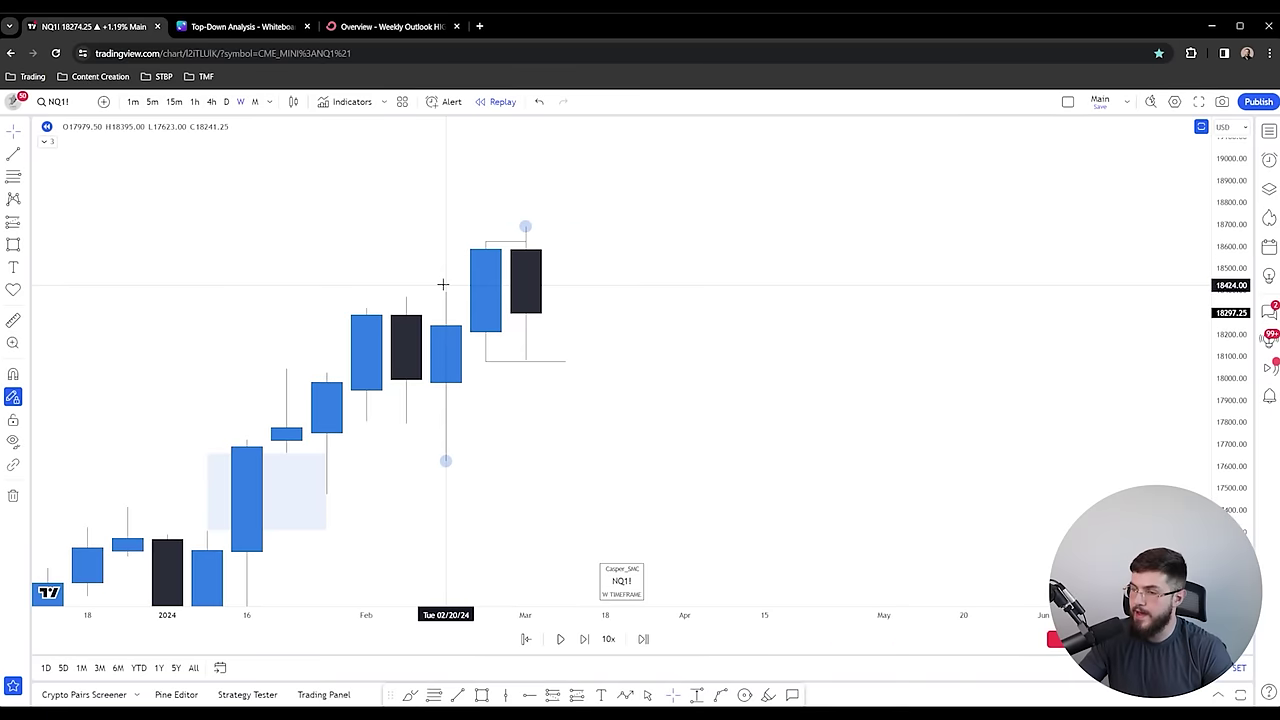
click(328, 490)
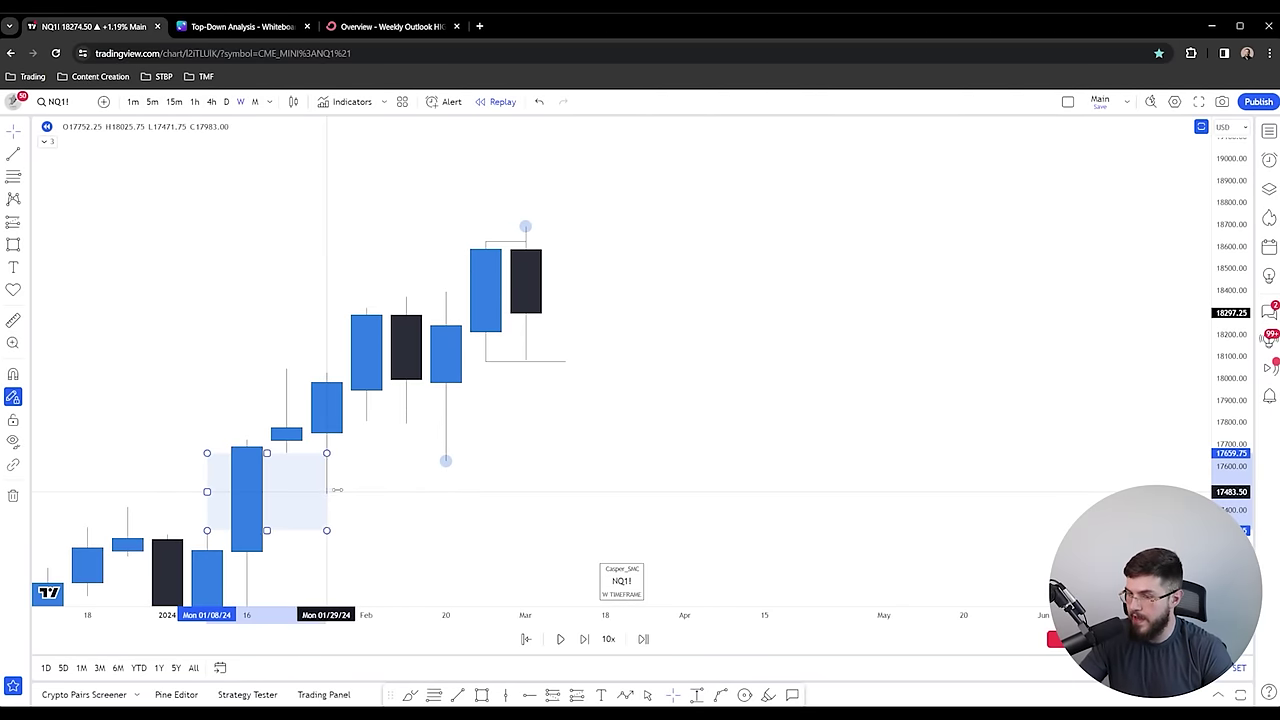
click(16, 157)
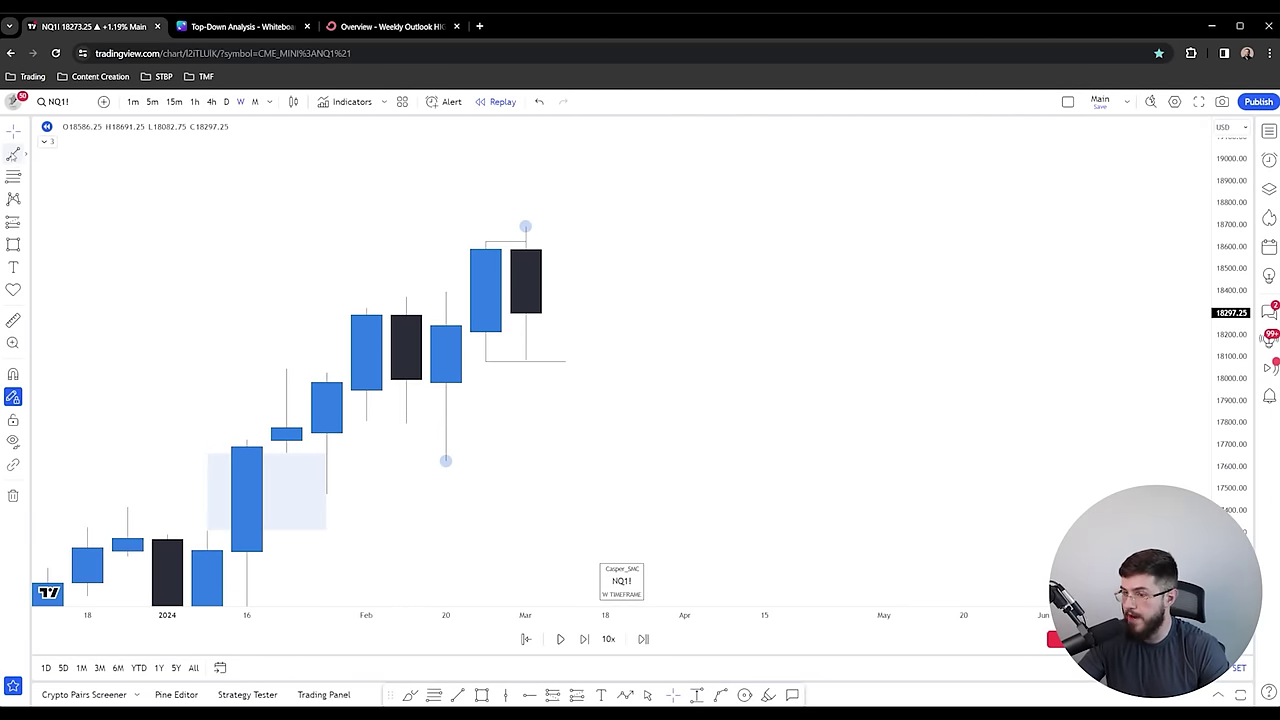
drag(368, 360, 309, 374)
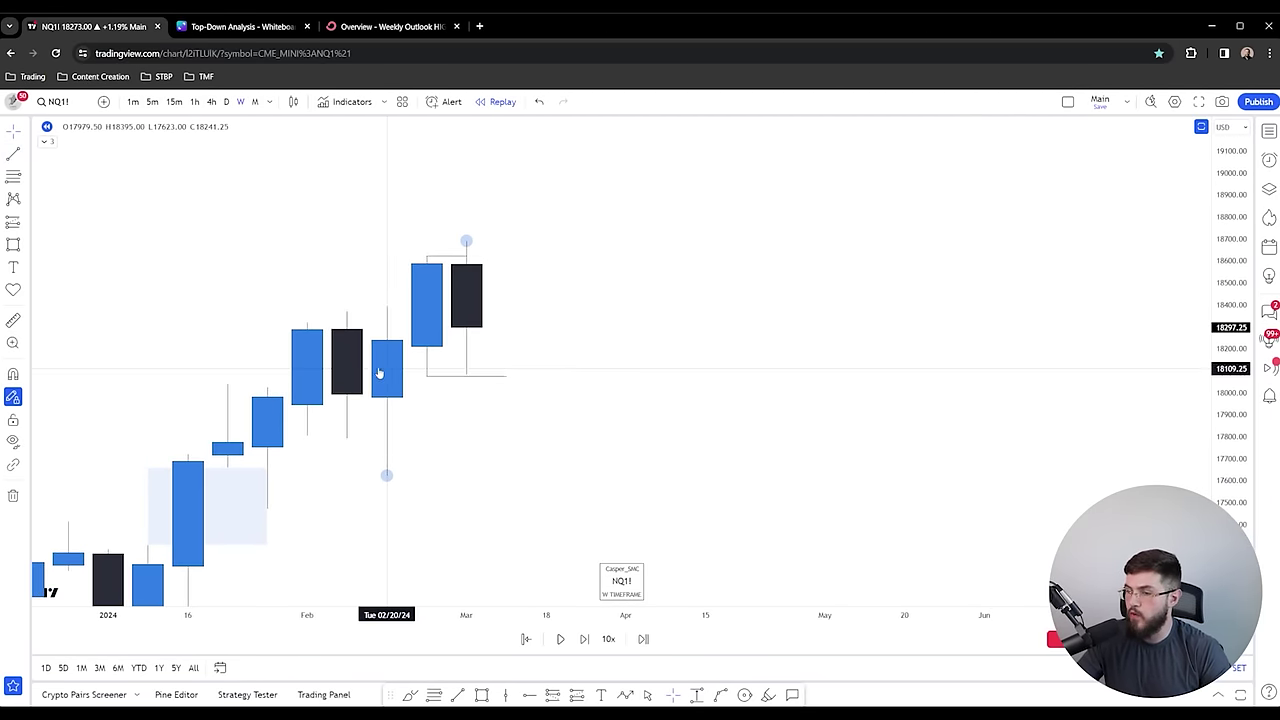
click(264, 505)
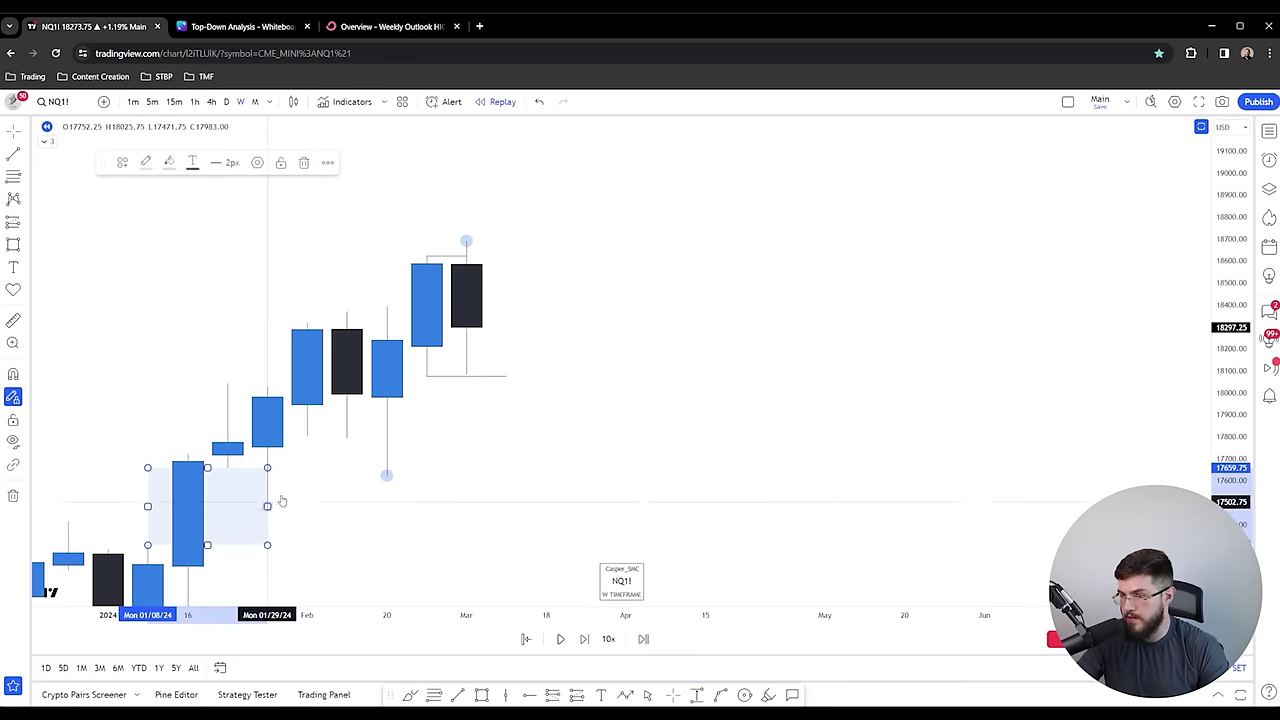
click(426, 246)
- Draw a horizontal trend line from the 02/20/24 candle's low to just past the 03/04/24 candle, clearing that low's dot and the gap rectangle
click(14, 154)
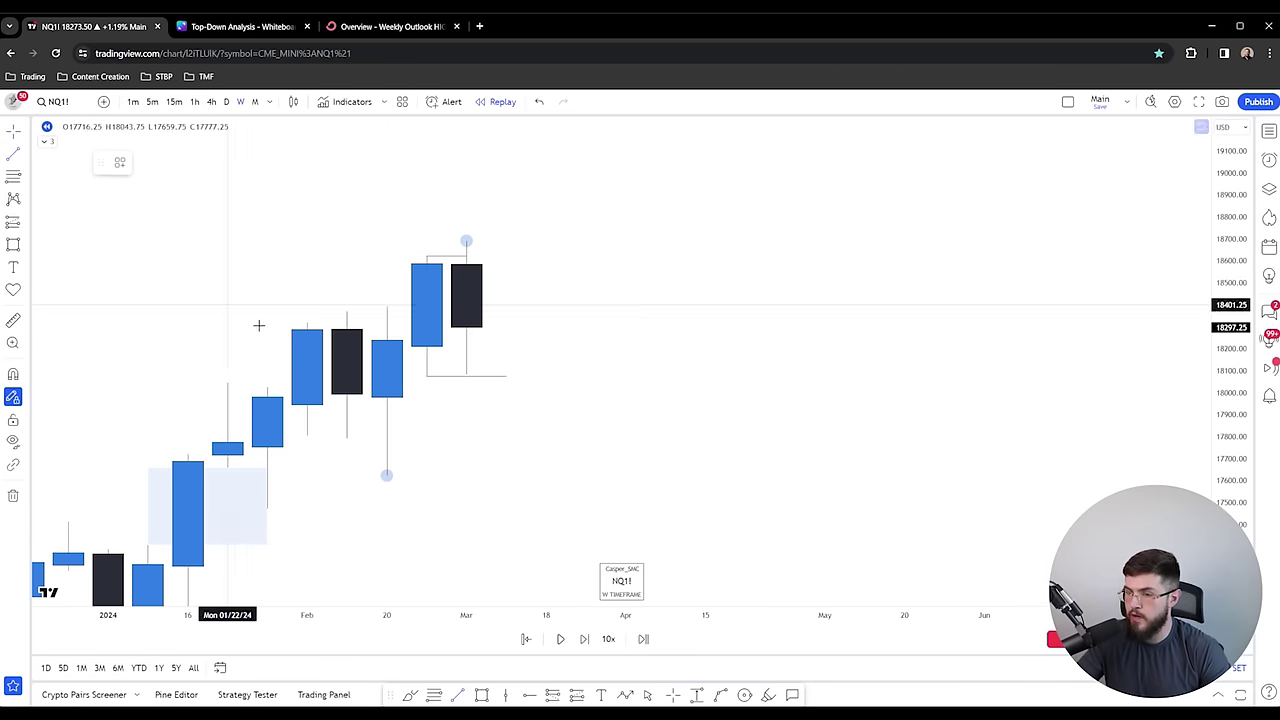
key(ctrl)
drag(386, 488, 506, 476)
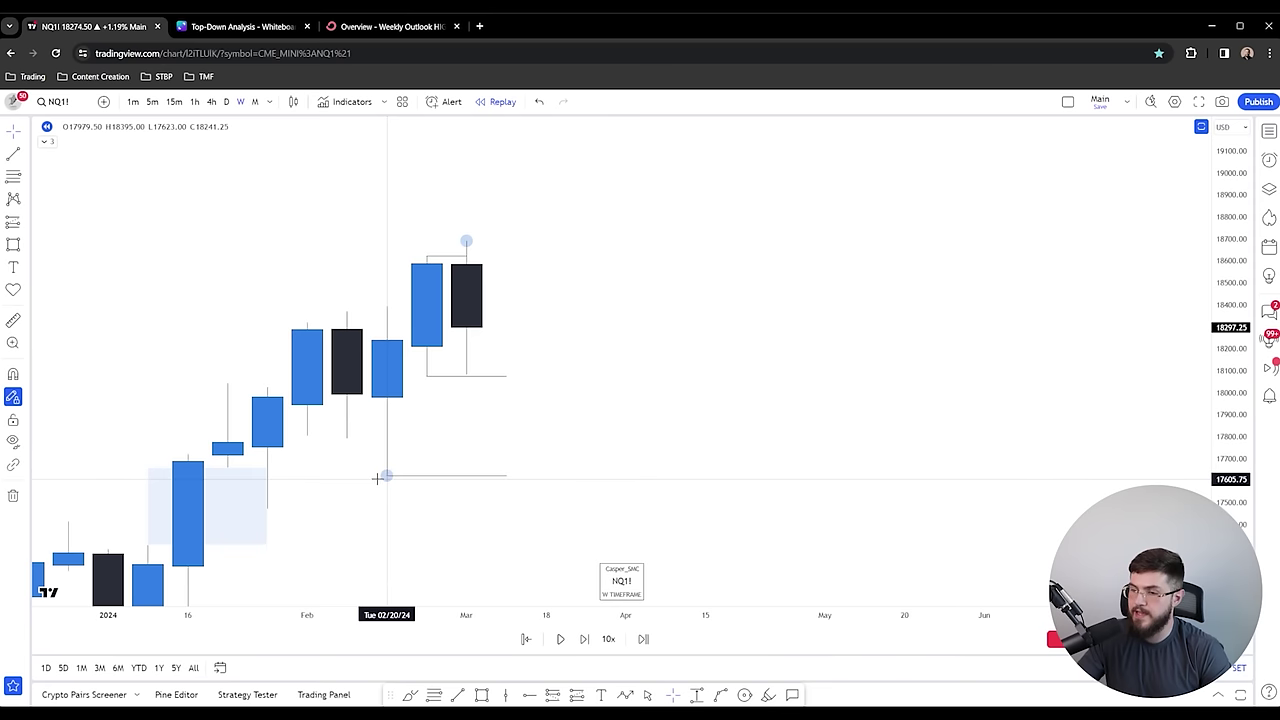
scroll(330, 455, down, 2)
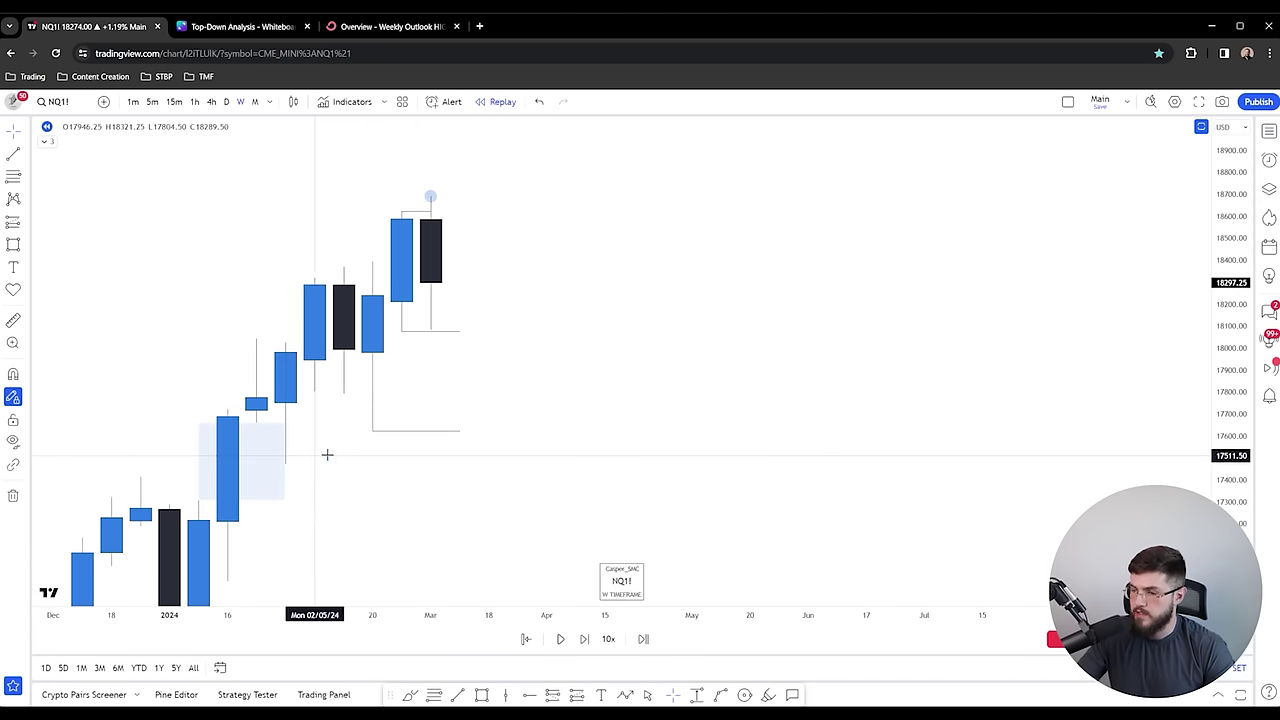
scroll(543, 380, down, 5)
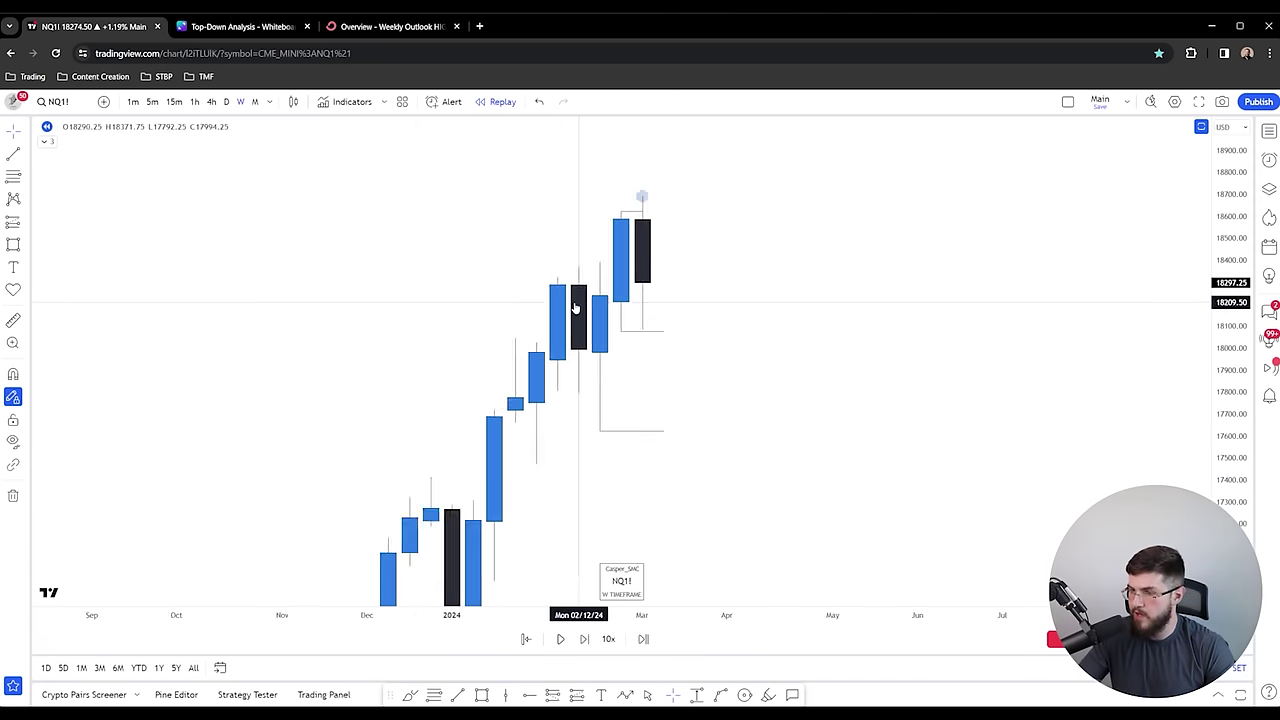
- Examine the weekly price history back to the late-2021 highs and compare it with the recent candles
drag(462, 333, 764, 309)
scroll(723, 269, down, 2)
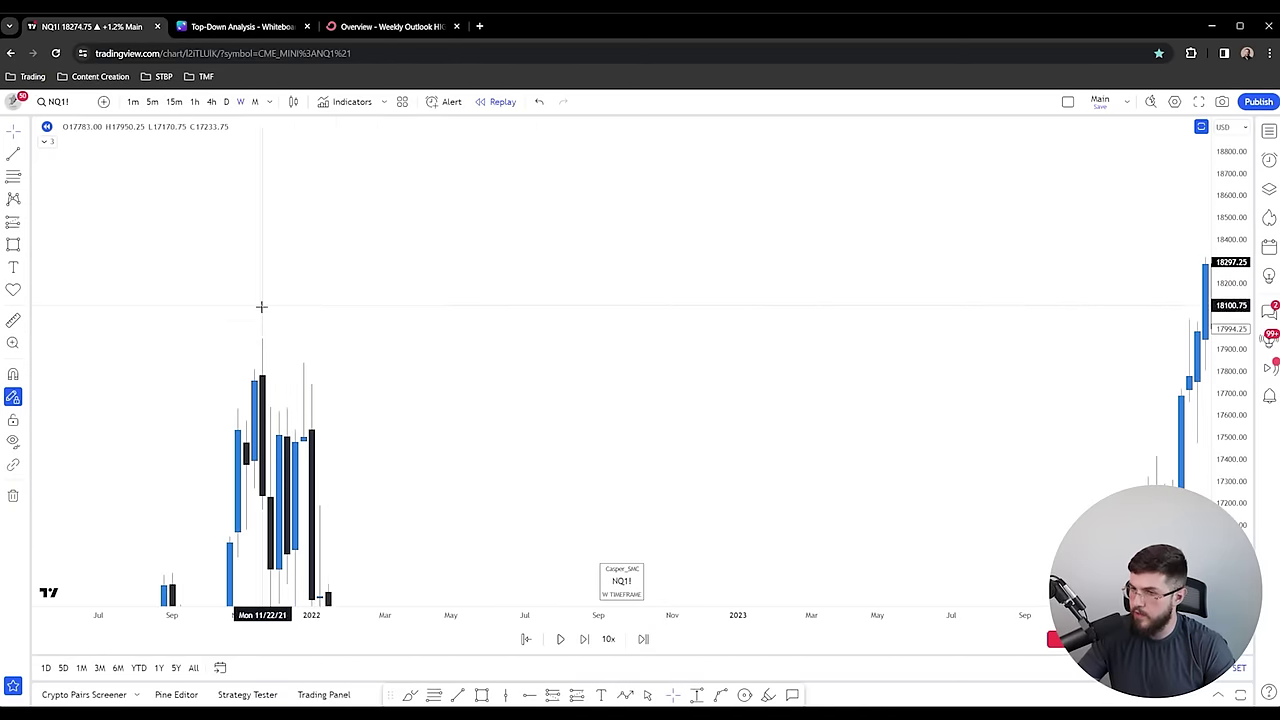
drag(1228, 315, 1228, 425)
drag(1077, 437, 616, 430)
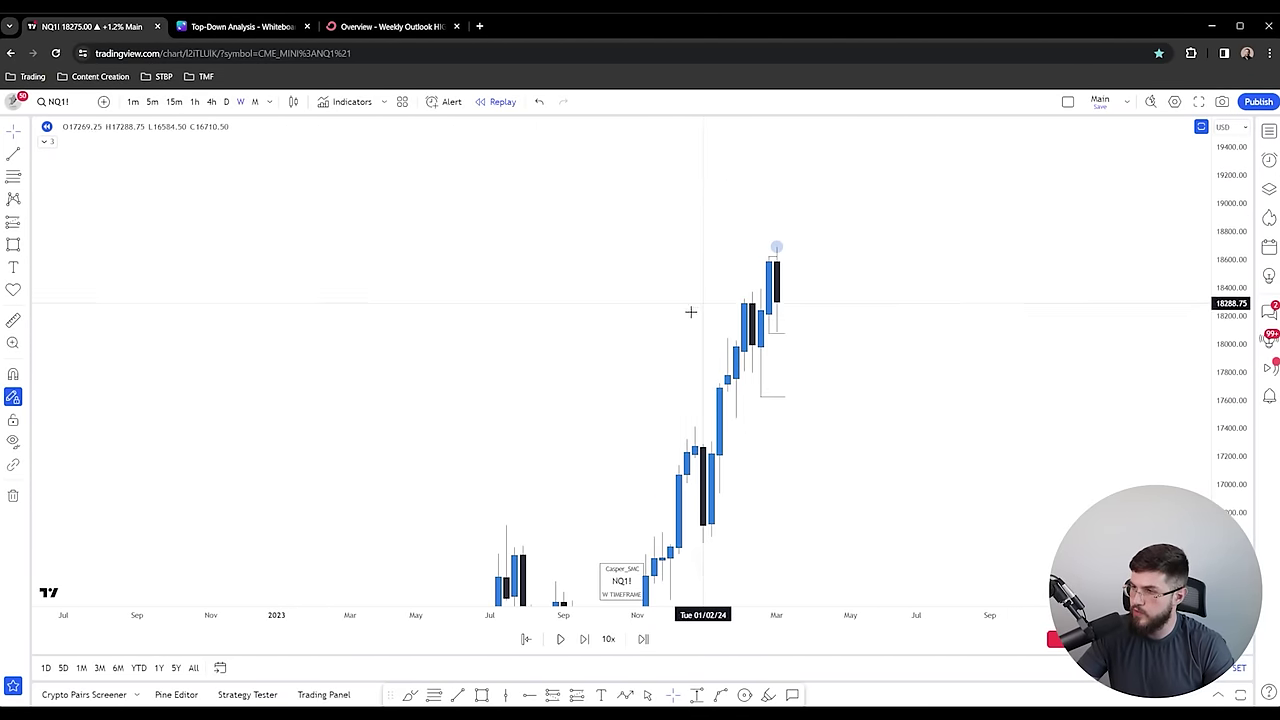
scroll(786, 281, up, 3)
drag(780, 369, 943, 309)
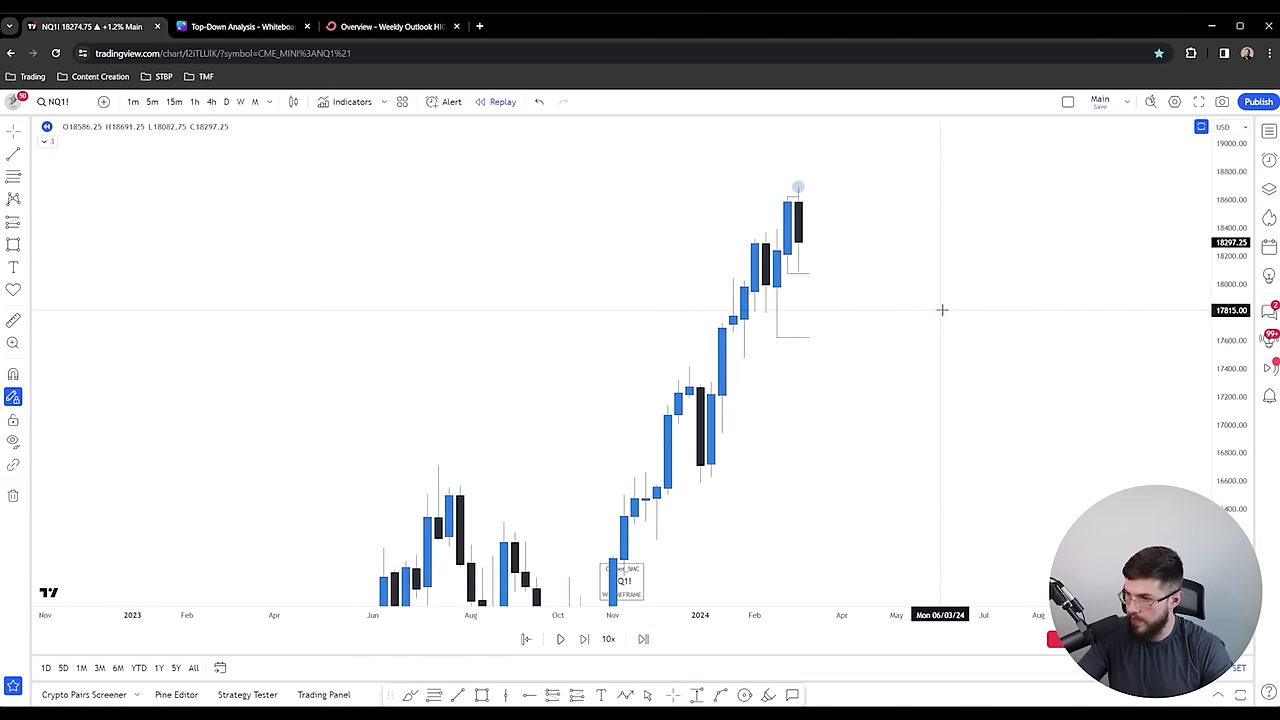
scroll(943, 309, down, 3)
scroll(397, 335, down, 5)
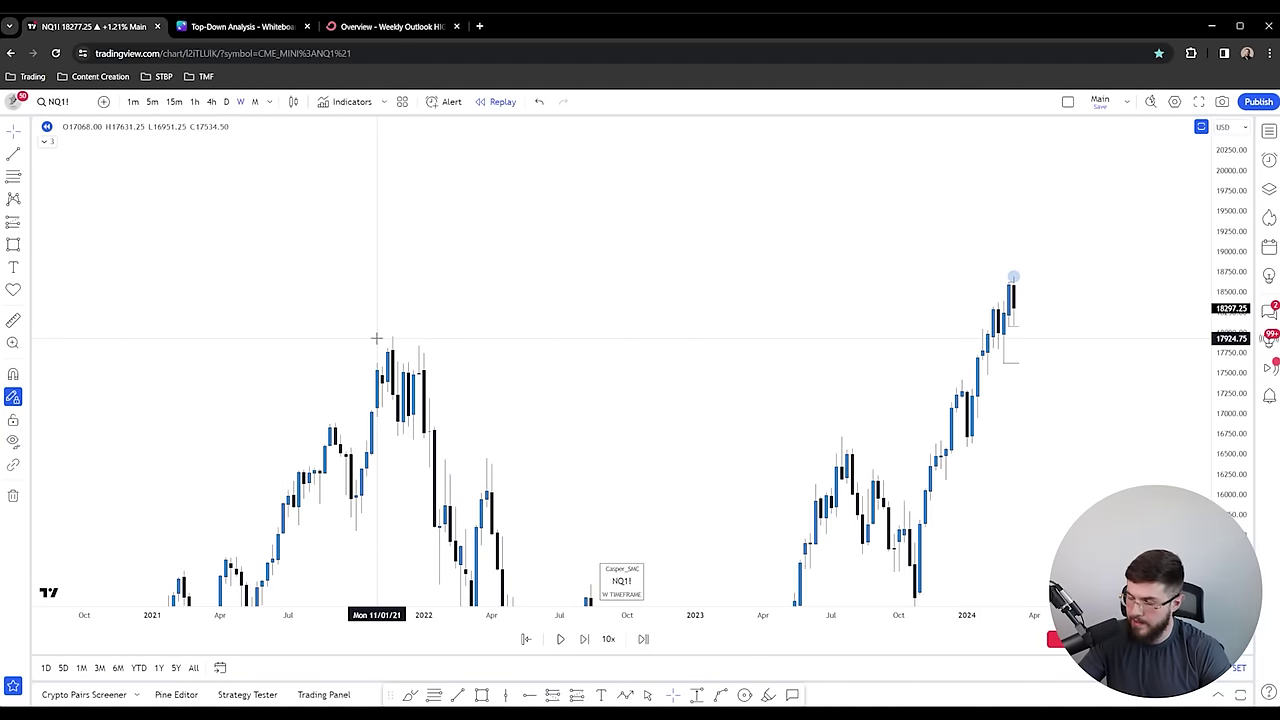
- Examine the recent weekly candles with their marked high and lows, including the open space above the 03/04/24 high
scroll(509, 337, up, 6)
drag(661, 310, 409, 338)
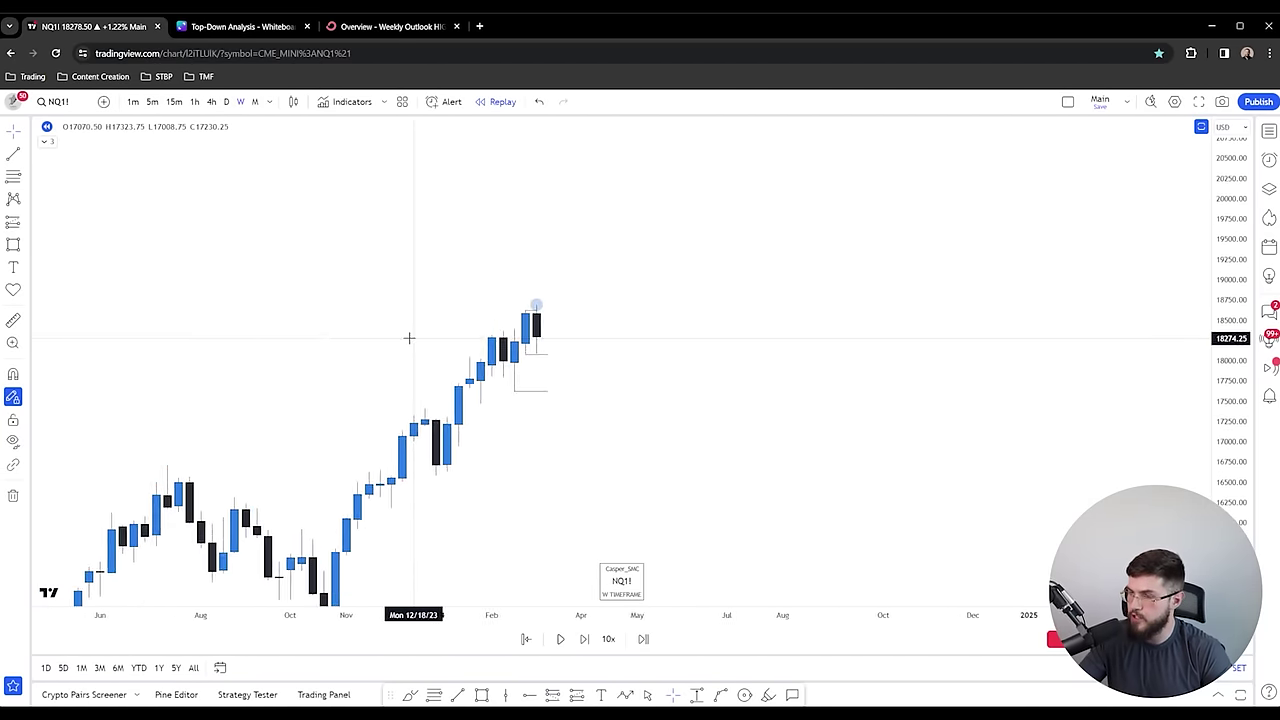
scroll(409, 338, up, 3)
scroll(986, 277, left, 6)
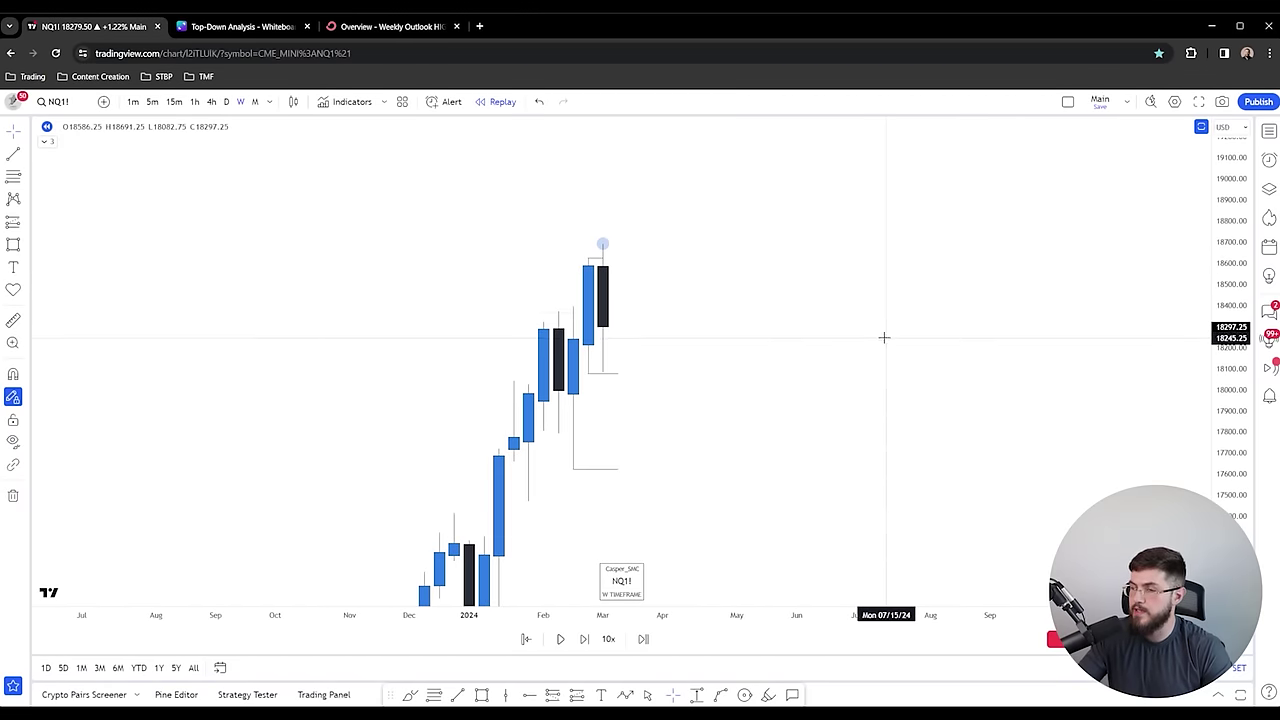
scroll(1034, 389, down, 3)
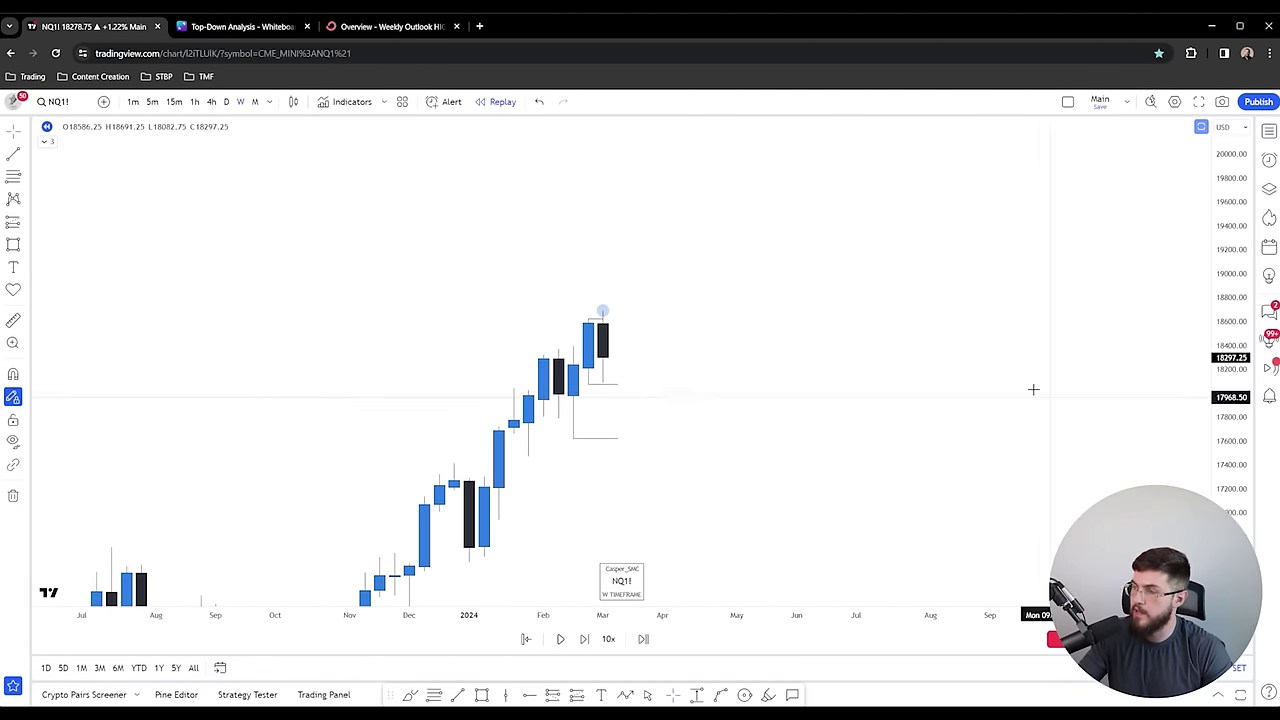
drag(806, 305, 694, 286)
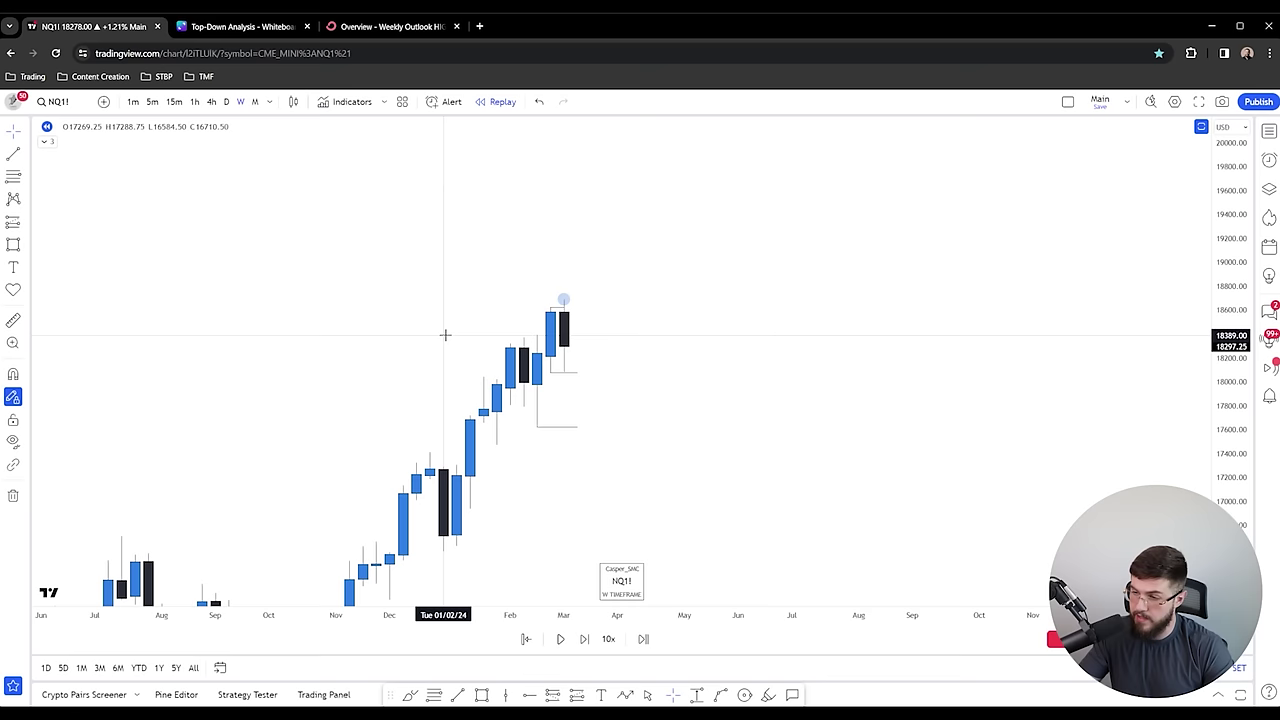
scroll(486, 314, up, 2)
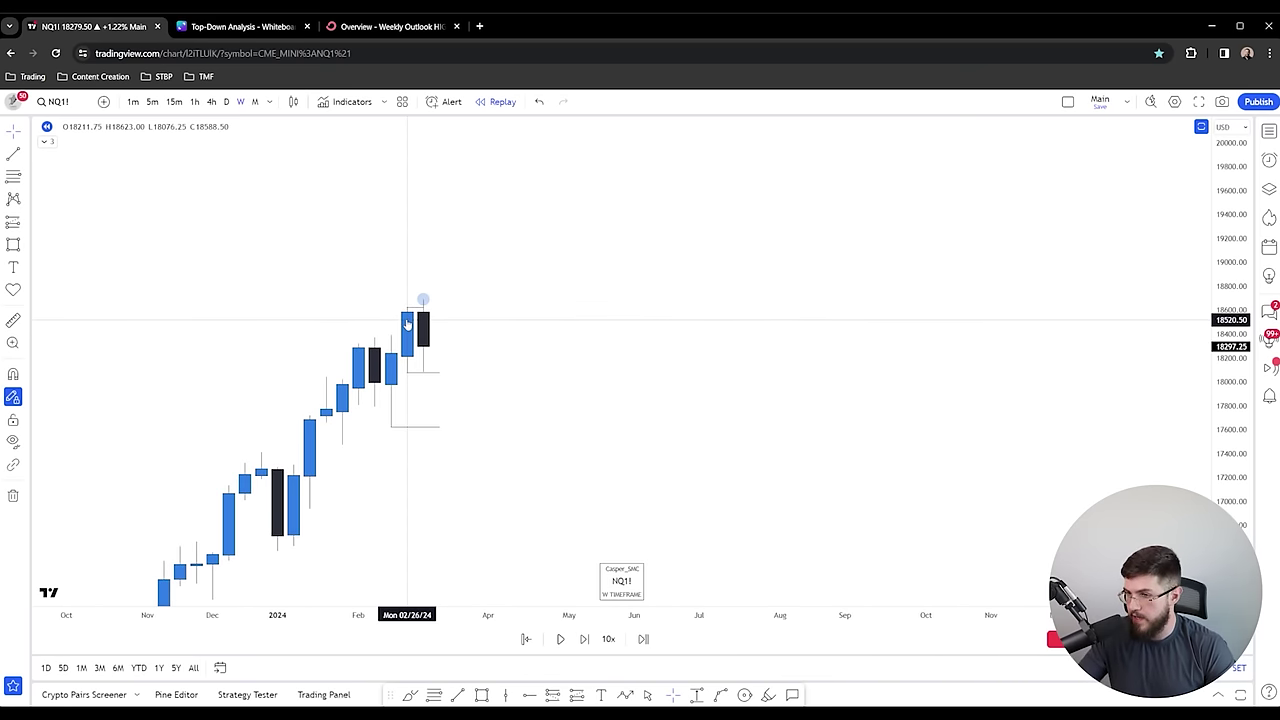
- Switch to the daily time frame and add the note "The market is either moving to a fair value gap, or a high/low" above the candles
click(226, 102)
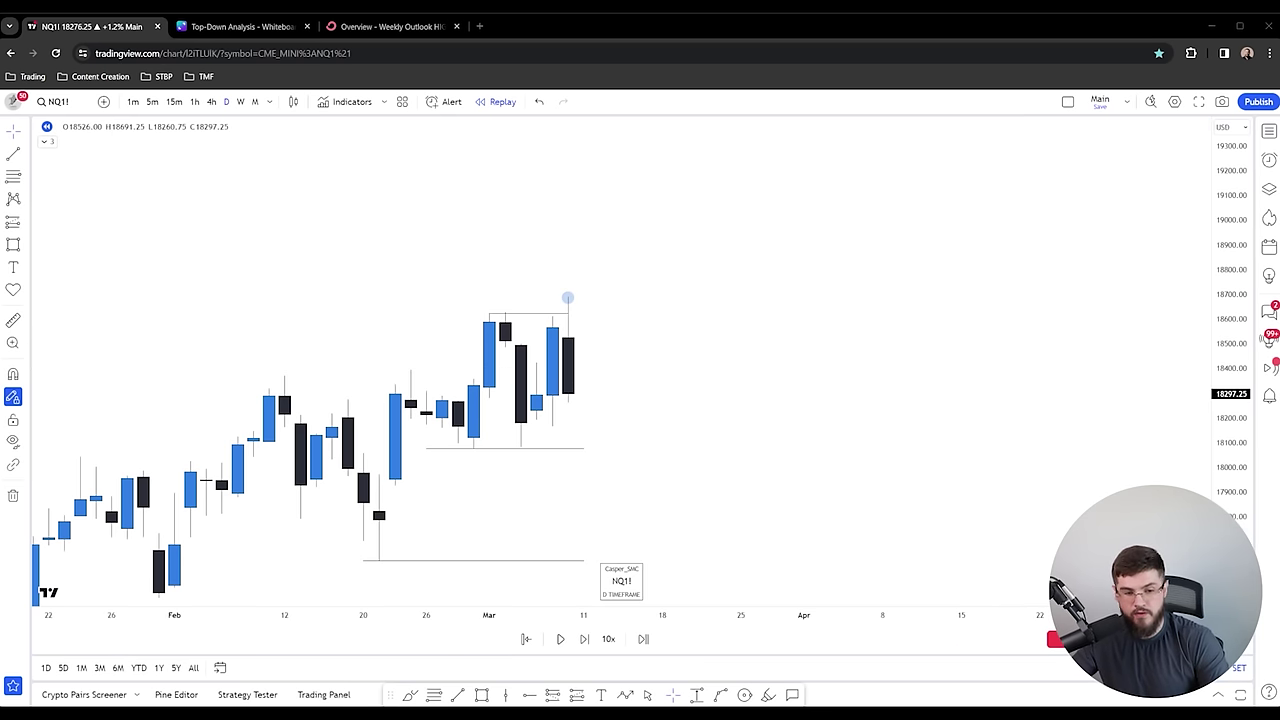
click(709, 227)
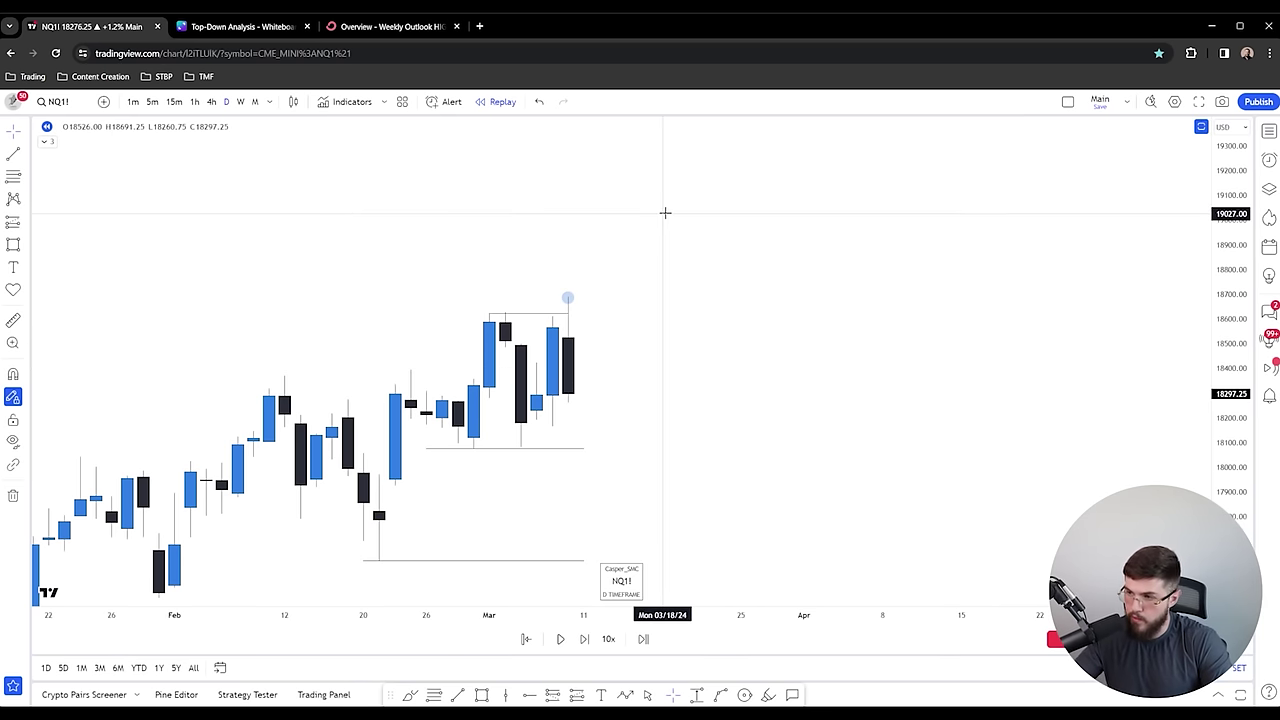
text(The market is either moving to a fair value gap, or a high/low)
drag(612, 372, 595, 222)
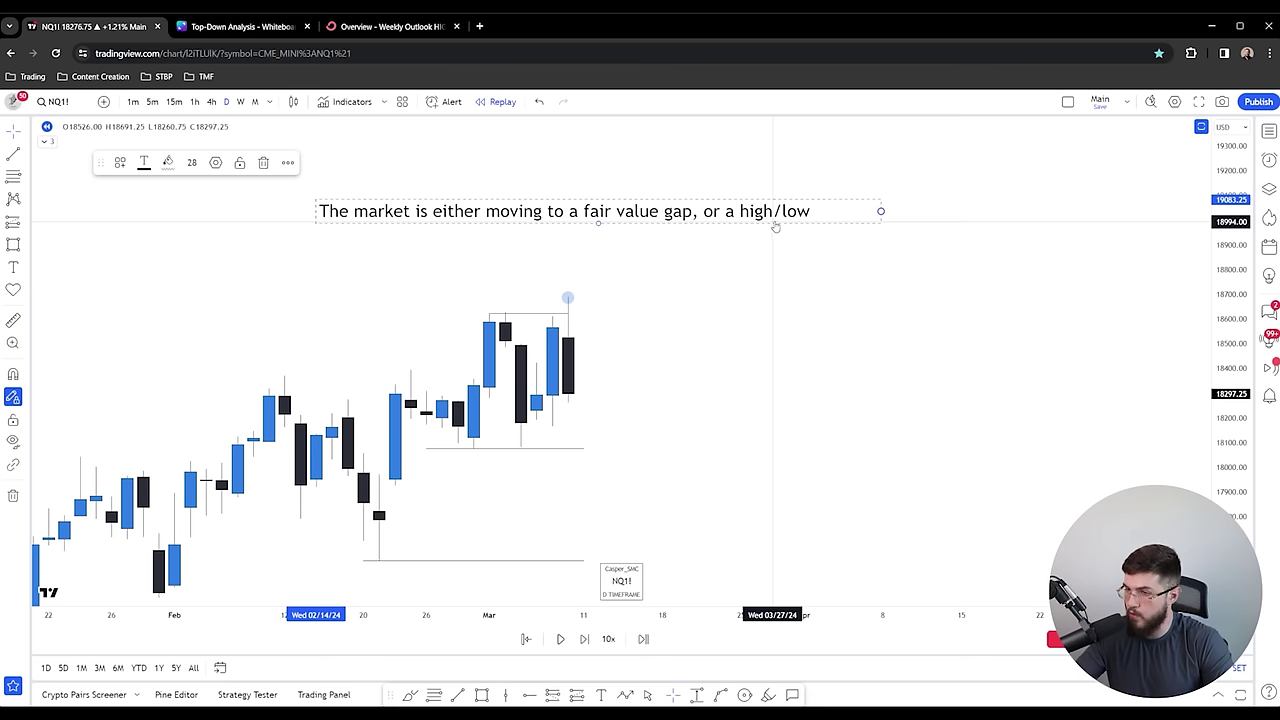
- Add a second note directly below the first, reading "Internal Range Liquidity to External Range Liquidity"
click(537, 250)
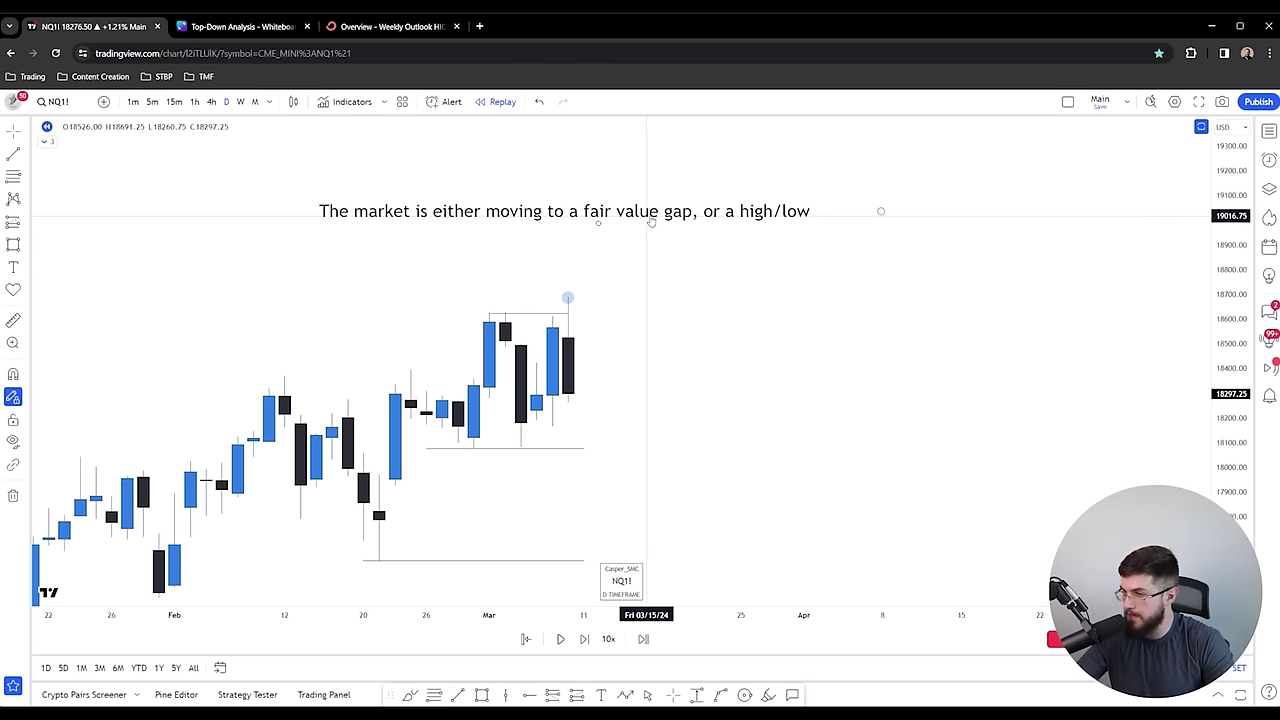
key(ctrl+v)
drag(632, 360, 632, 246)
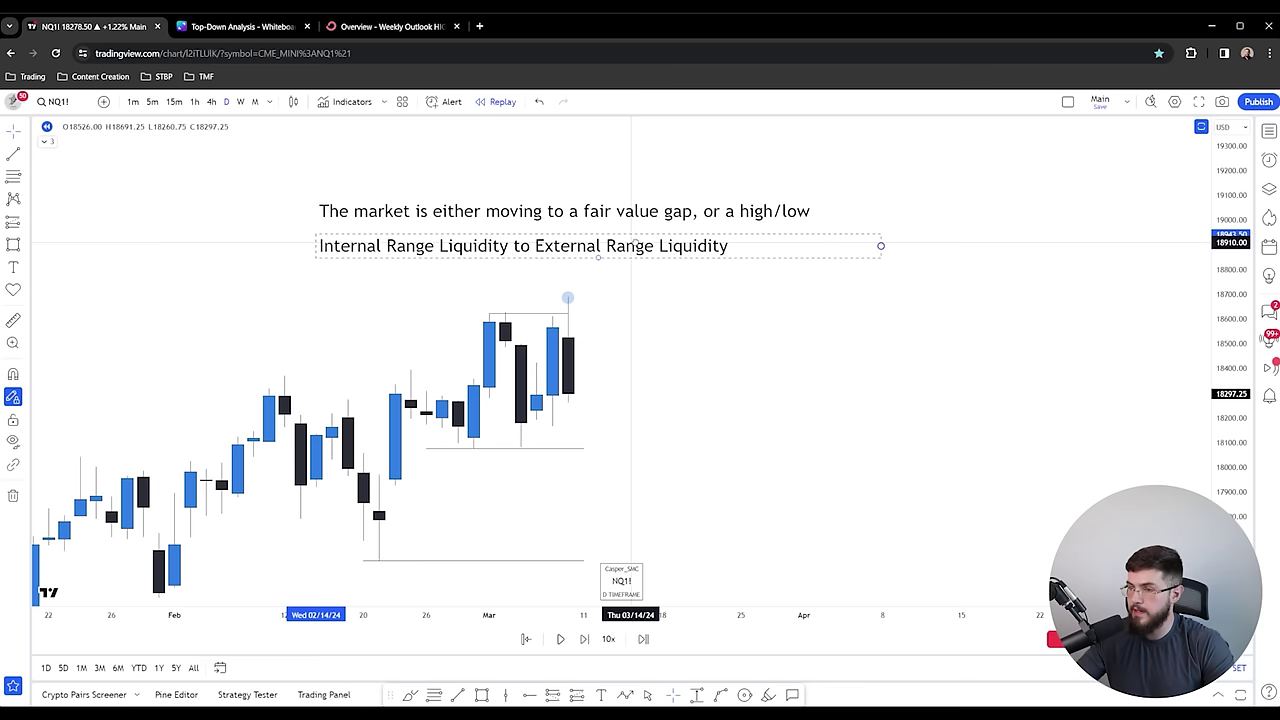
click(628, 222)
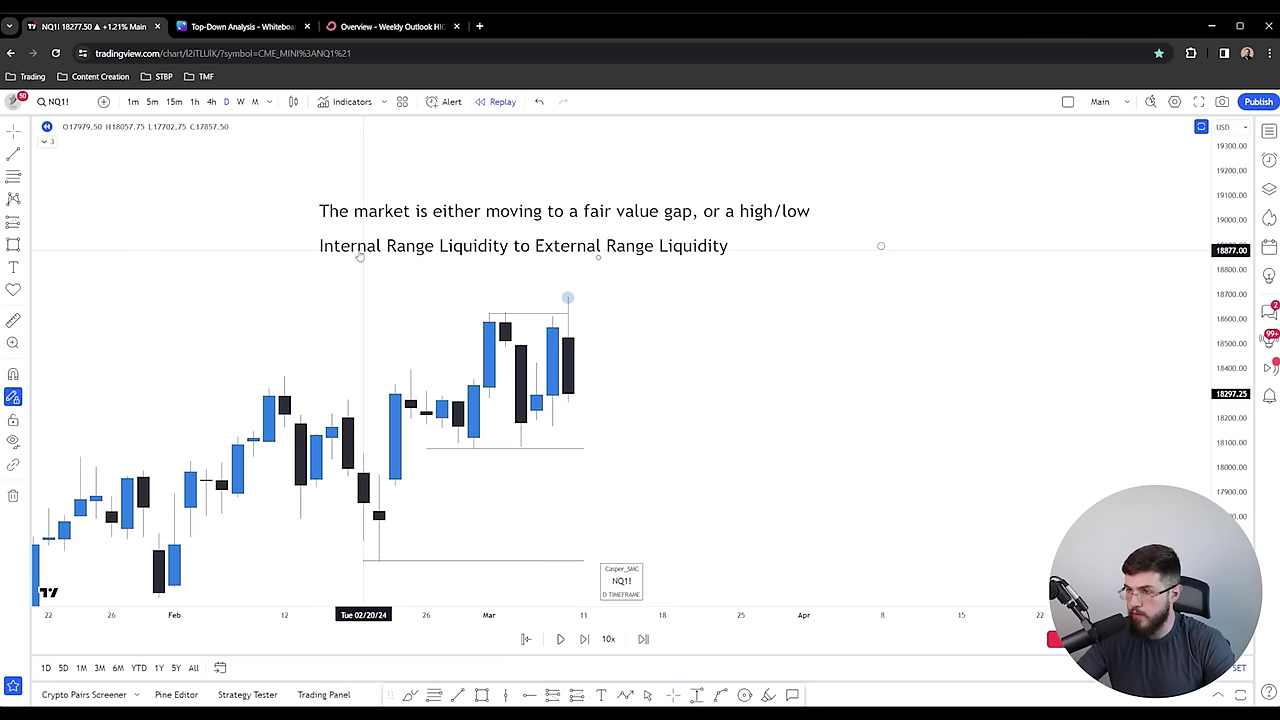
- Mark the 02/21/24 candle's low and the 02/23/24 candle's high with highlighter dots
drag(746, 314, 807, 270)
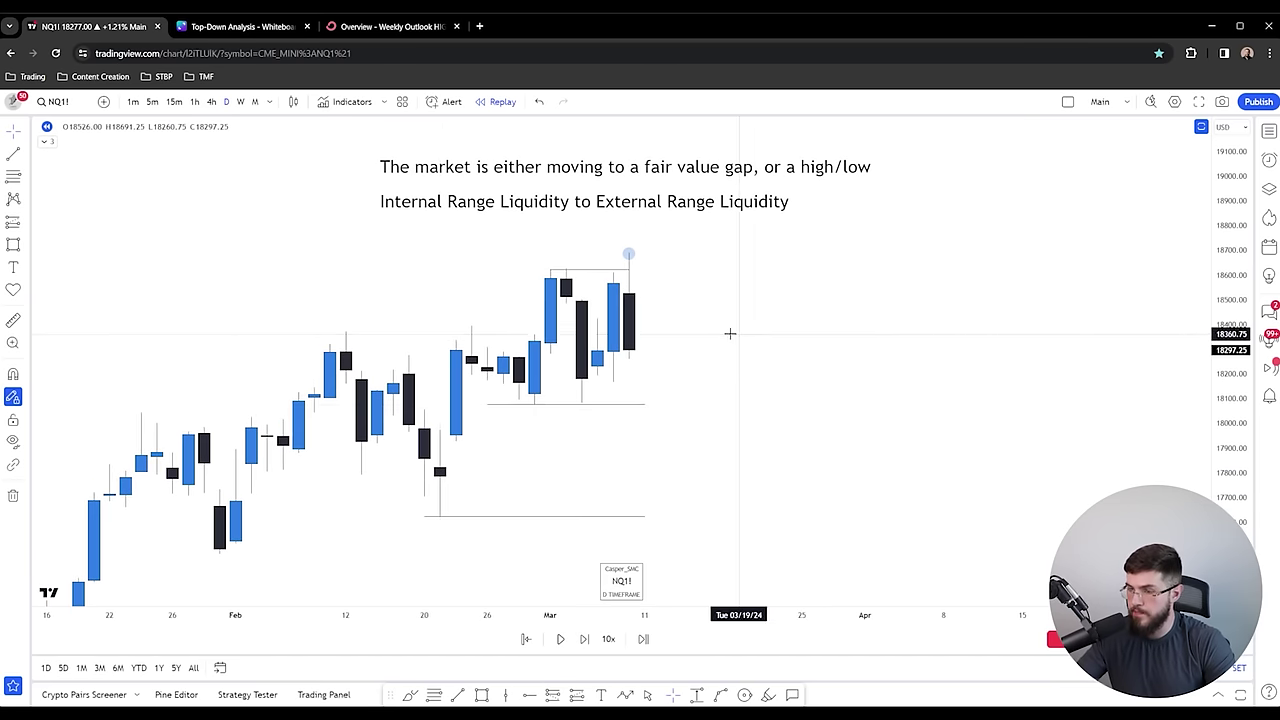
click(767, 695)
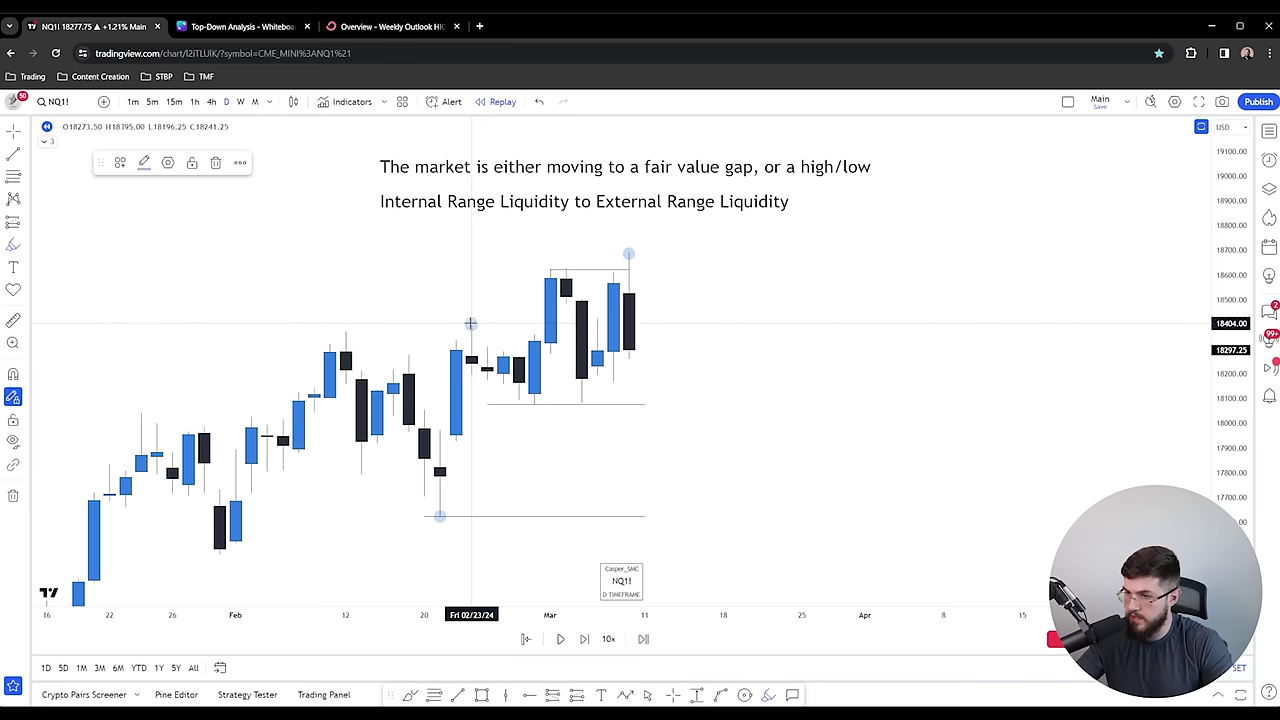
click(470, 323)
- Draw a rectangle over the daily gap from 17973.25 to 18196.25 out to 02/28/24, and a trend line from the 02/16/24 high to 02/22/24
ctrl+click(471, 376)
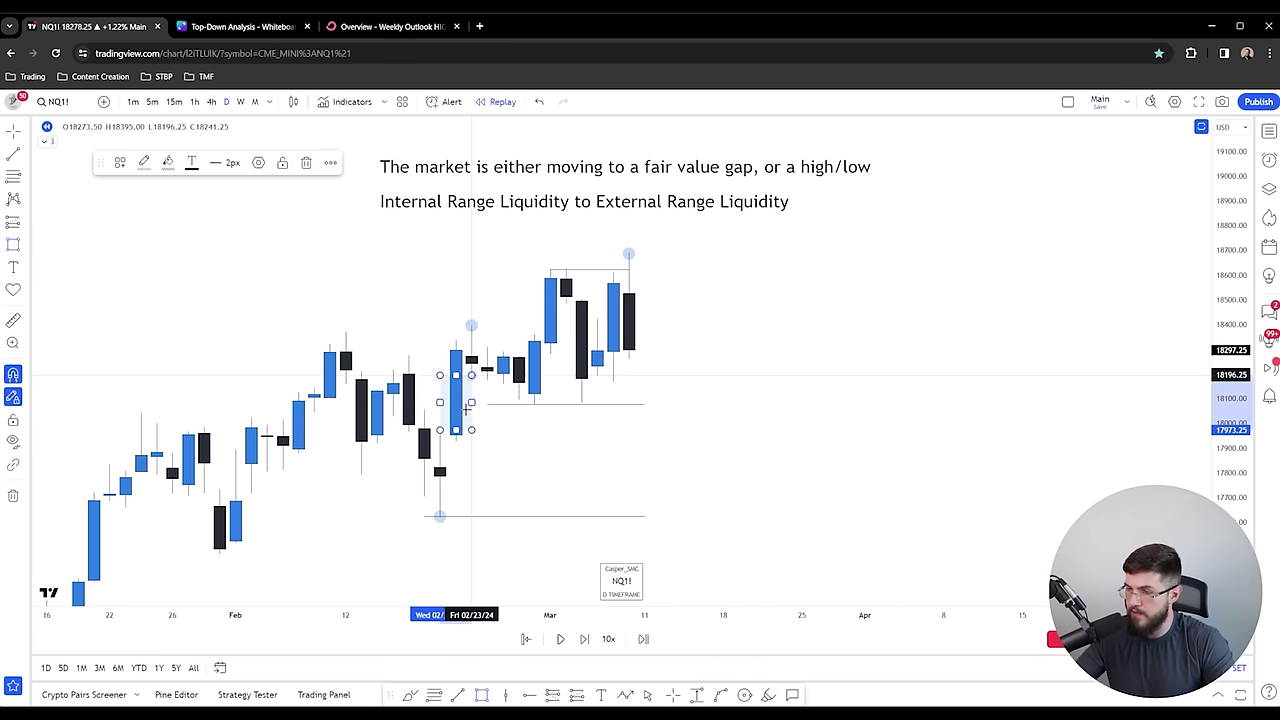
drag(471, 402, 519, 402)
drag(552, 444, 663, 451)
scroll(604, 483, up, 2)
drag(604, 482, 740, 471)
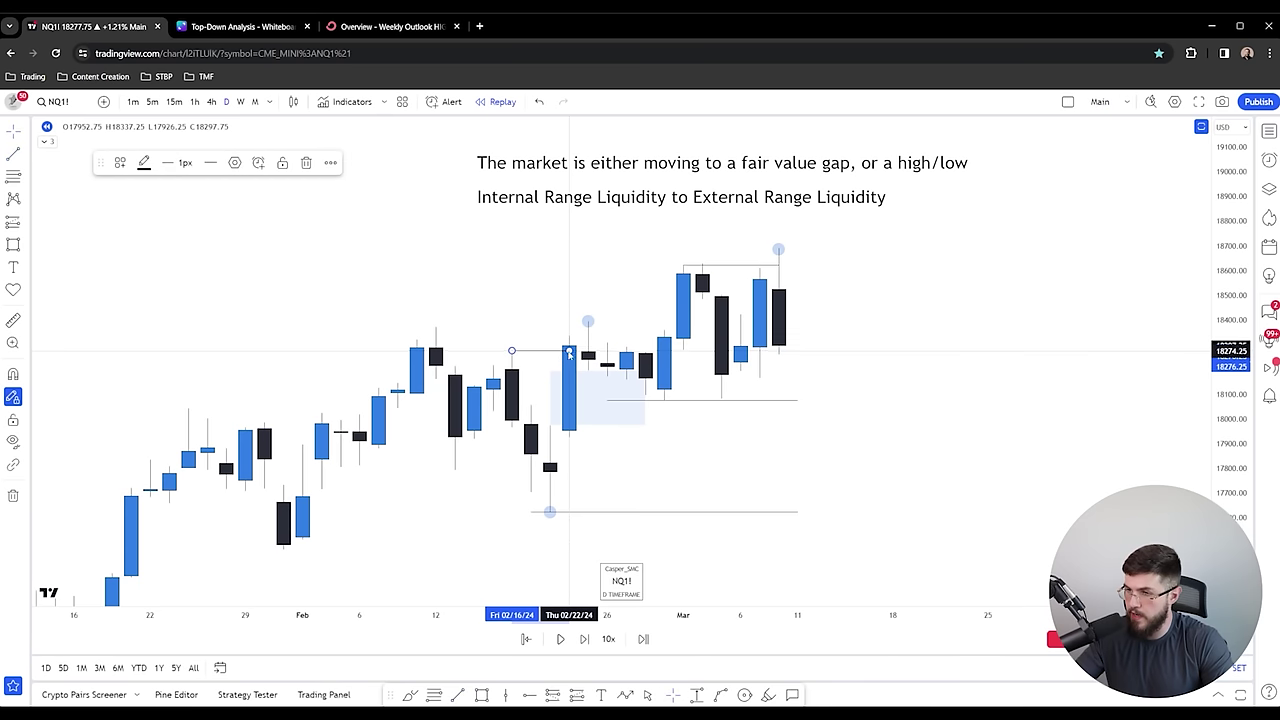
- Extend the gap rectangle to 02/29/24 and draw a horizontal trend line from the 02/23/24 high to the 03/01/24 candle
drag(645, 398, 683, 400)
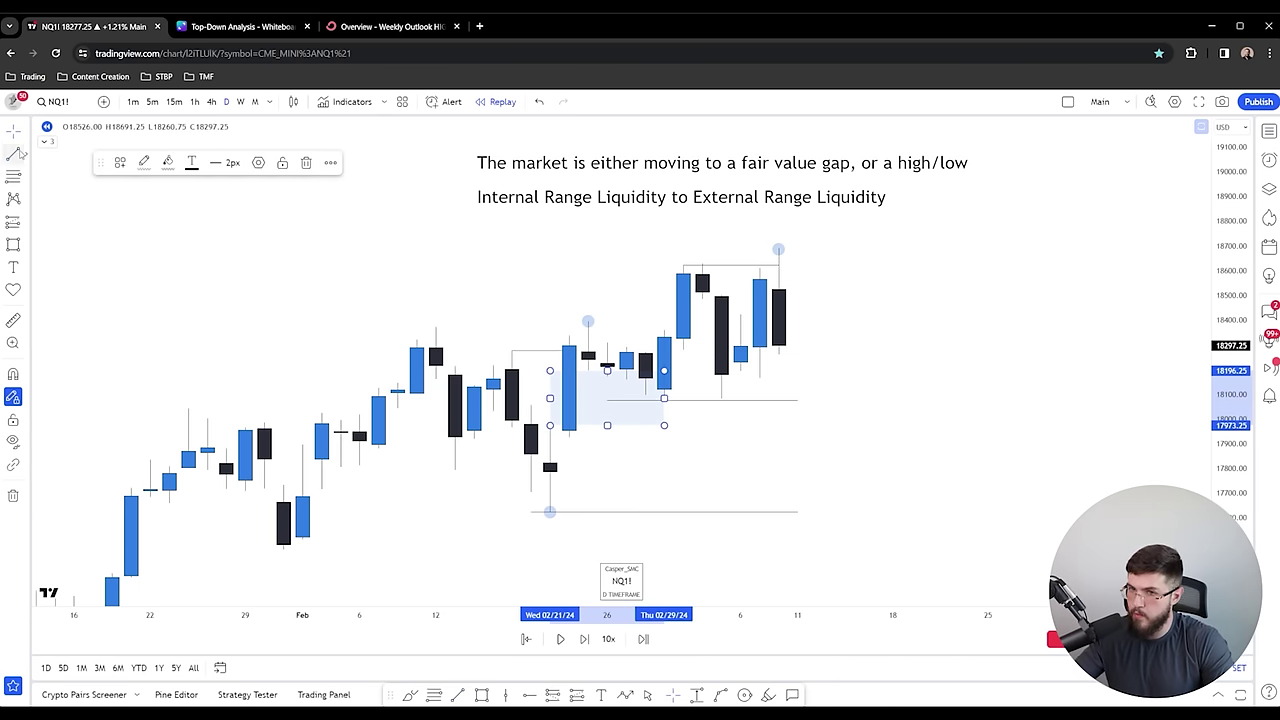
click(635, 319)
click(635, 319)
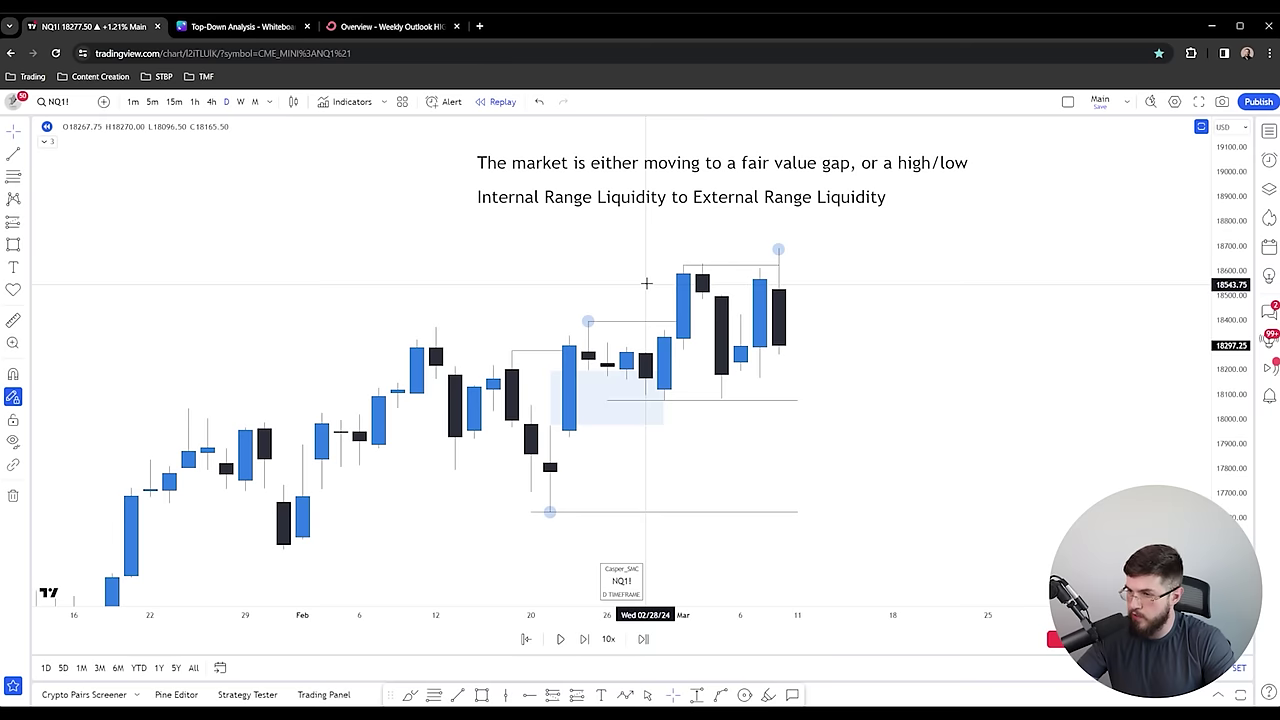
- Remove the dot and trend line at the 02/23/24 high and the trend line at the 02/16/24 high
middle_click(589, 321)
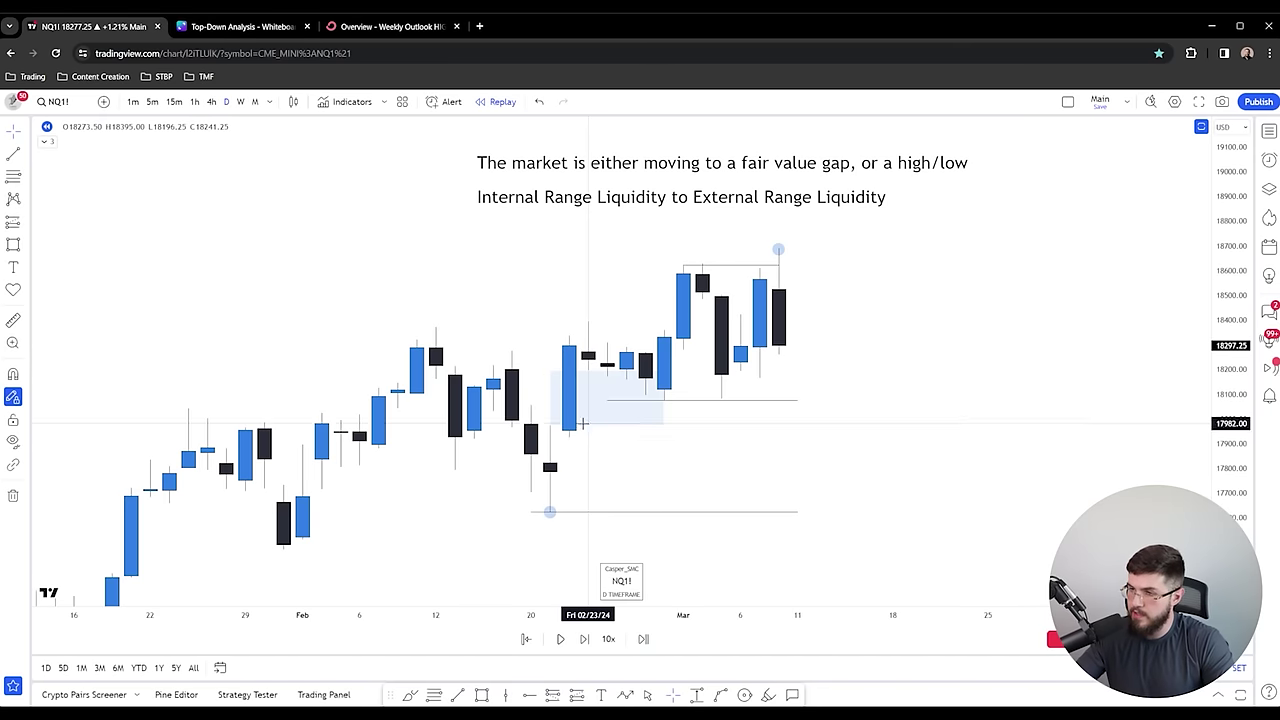
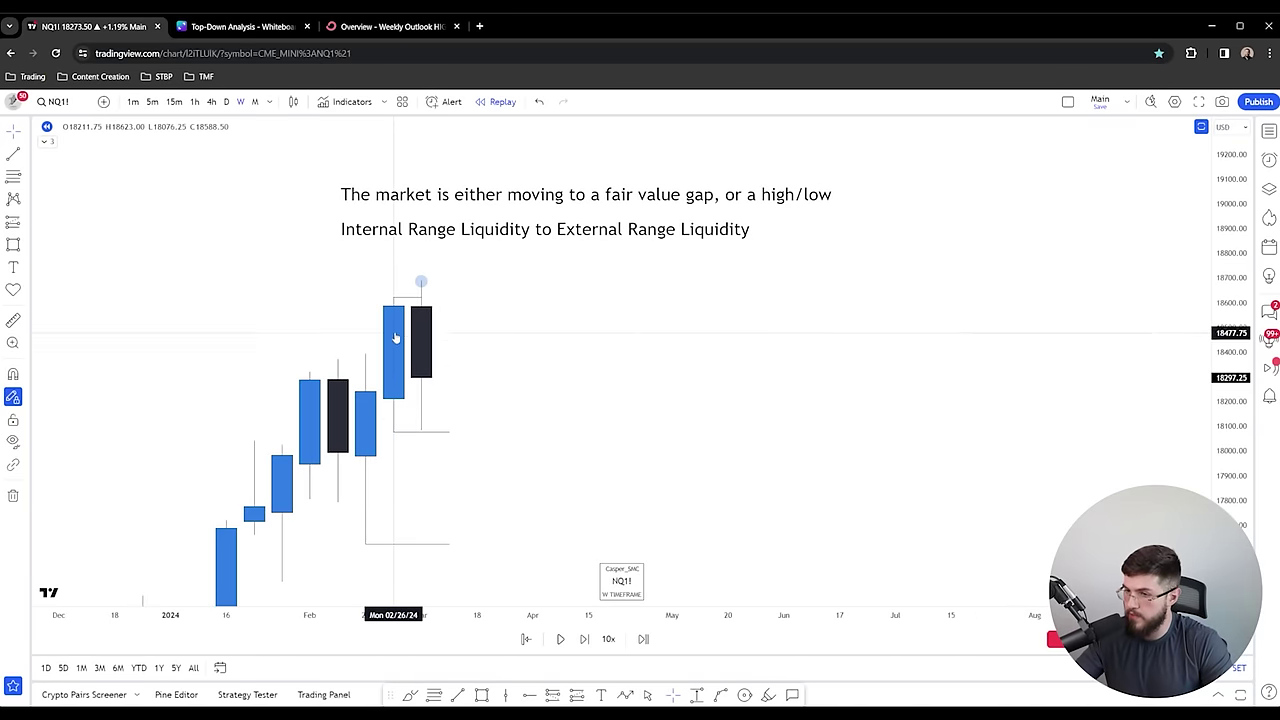
- Select the 02/26/24 candle's low line on the weekly chart and return to the daily time frame to compare it
click(449, 432)
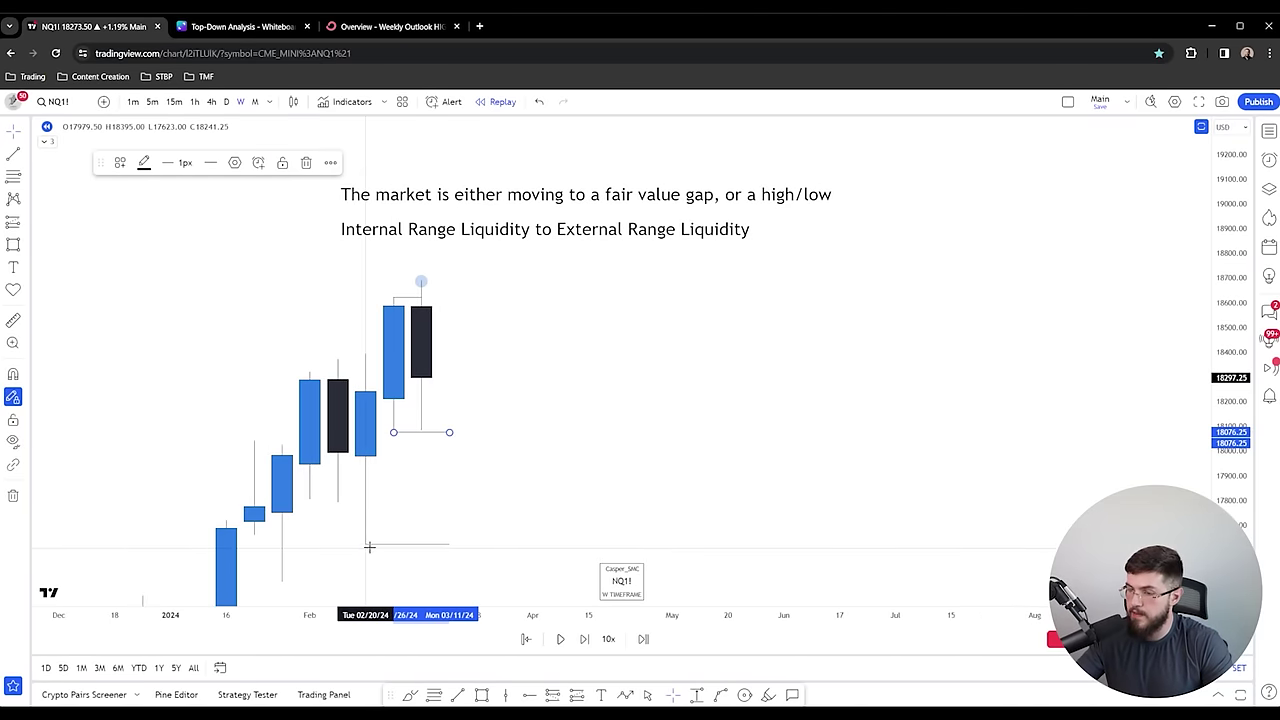
click(226, 102)
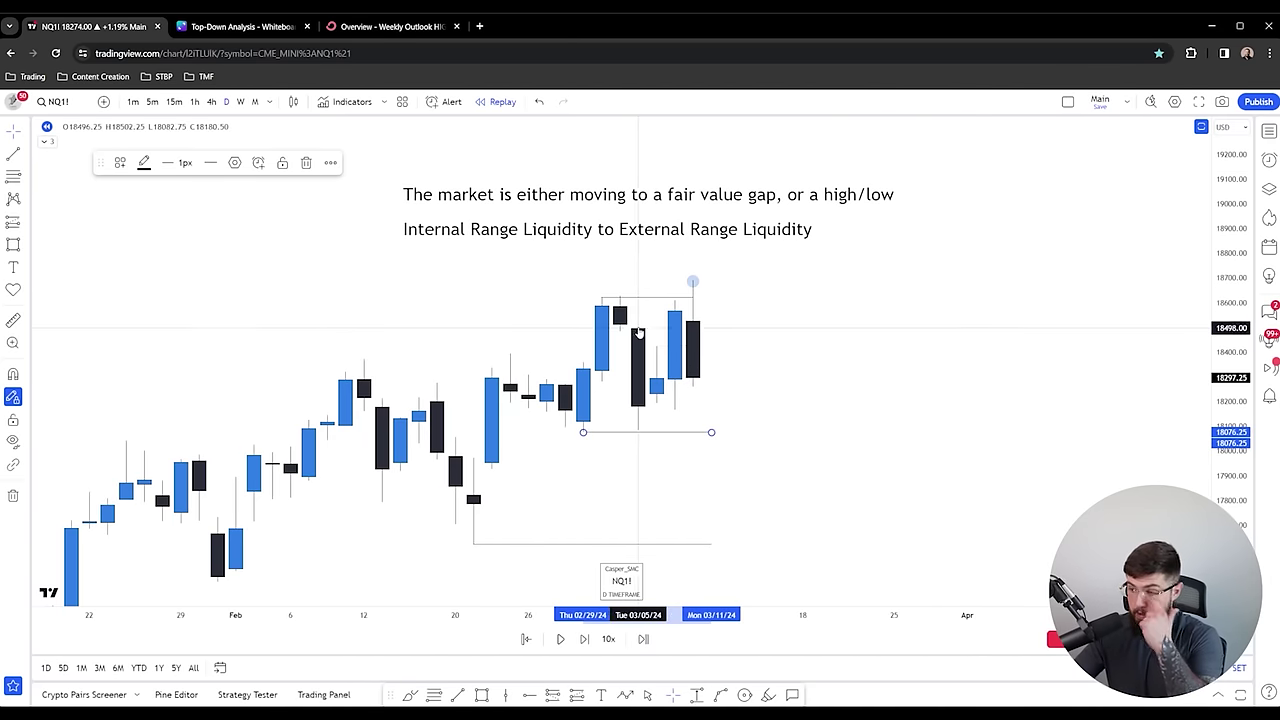
- Move the fair value gap note and the Internal to External Range Liquidity note higher above the candles
click(735, 340)
drag(729, 245, 704, 298)
drag(730, 250, 708, 168)
drag(716, 289, 703, 217)
click(681, 260)
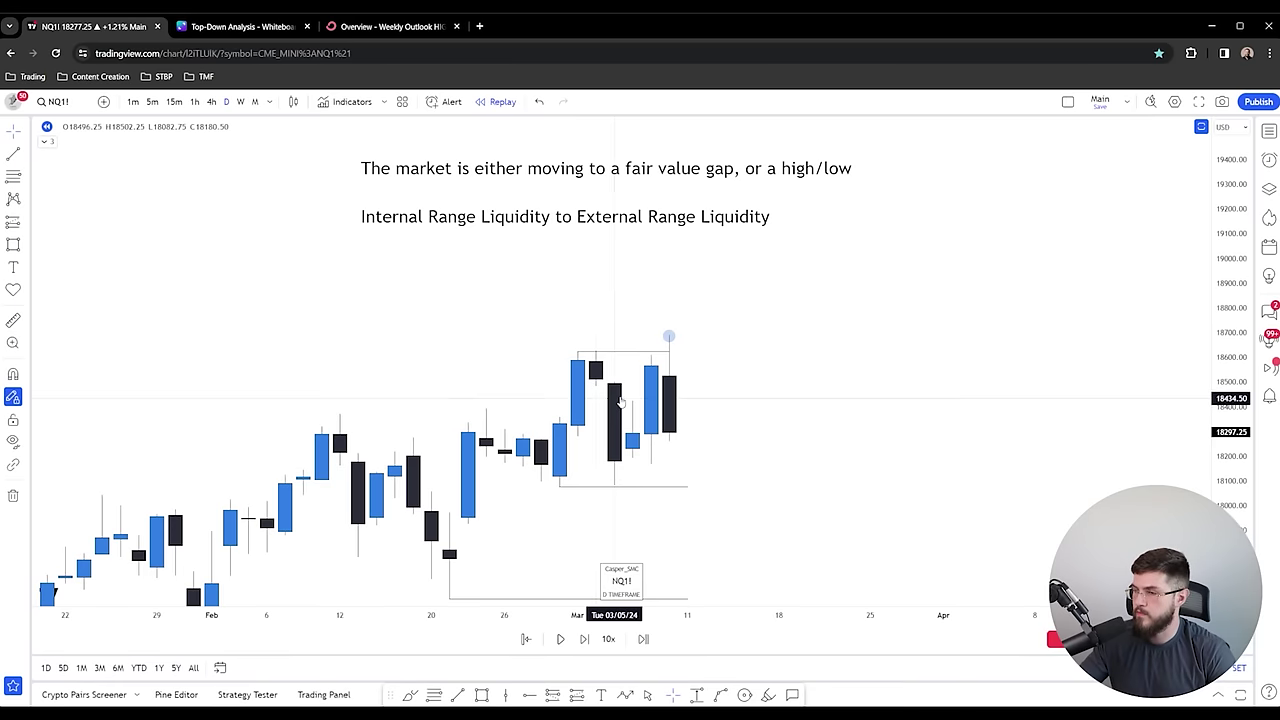
- Move the start of the recent high line to the 03/04/24 candle's high at 18628.00
click(670, 337)
drag(583, 348, 595, 351)
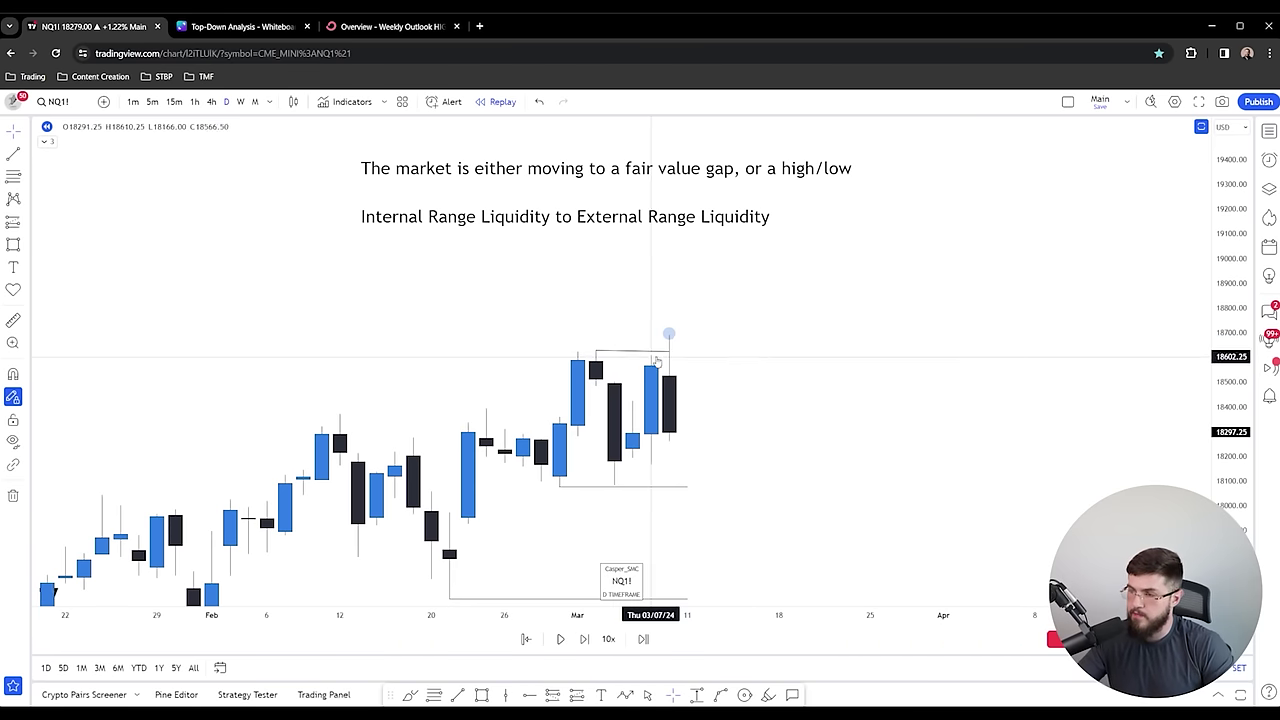
click(722, 326)
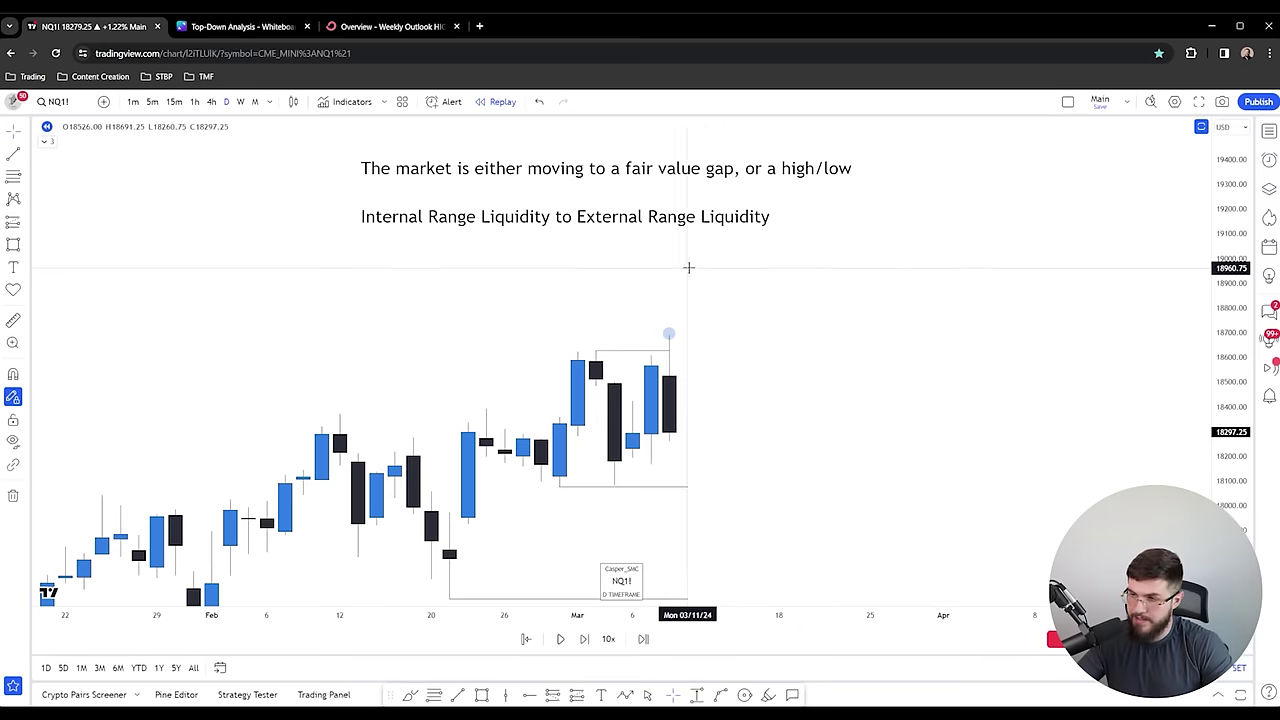
- Paste the note "Displacement vs Manipulation" and place it directly below the Internal to External Range Liquidity note
key(ctrl+v)
mouse_move(523, 355)
mouse_down()
mouse_move(541, 315)
mouse_move(541, 250)
mouse_up()
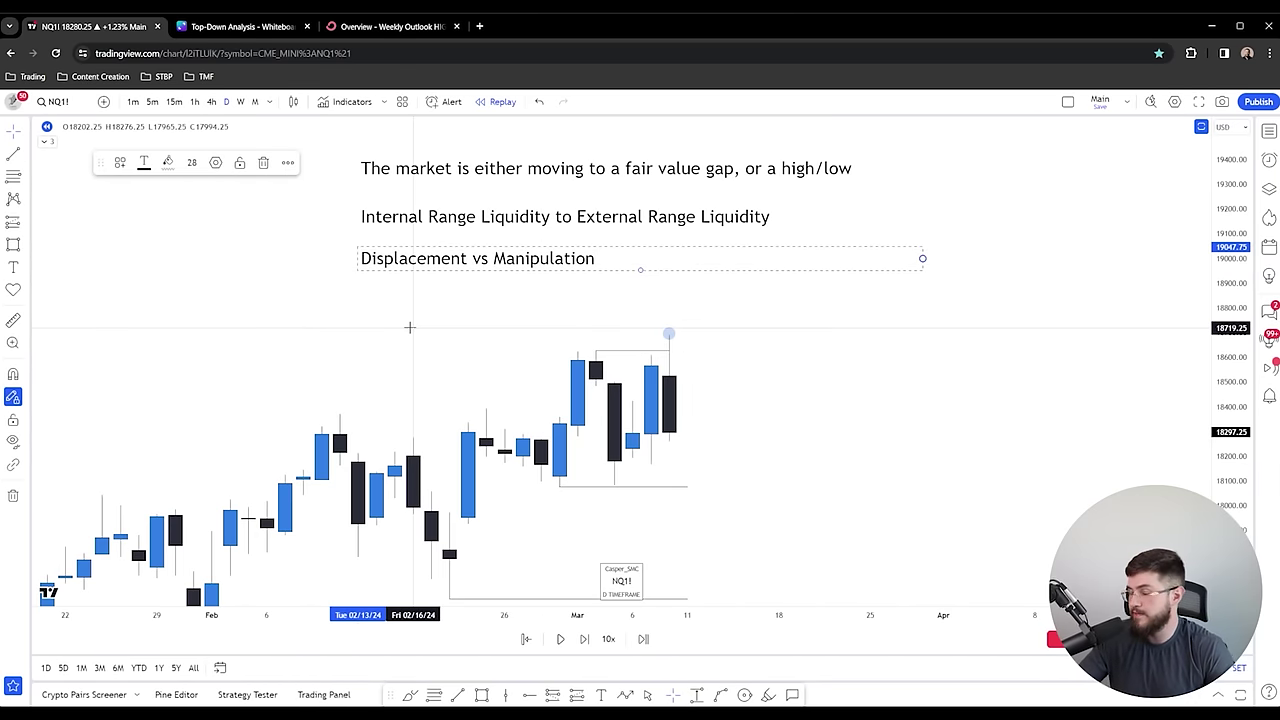
- Draw a rectangle over the 02/21/24–02/23/24 gap from 17959.00 to 18200.50, and a trend line from the 02/23/24 high to 03/01/24
drag(443, 525, 446, 501)
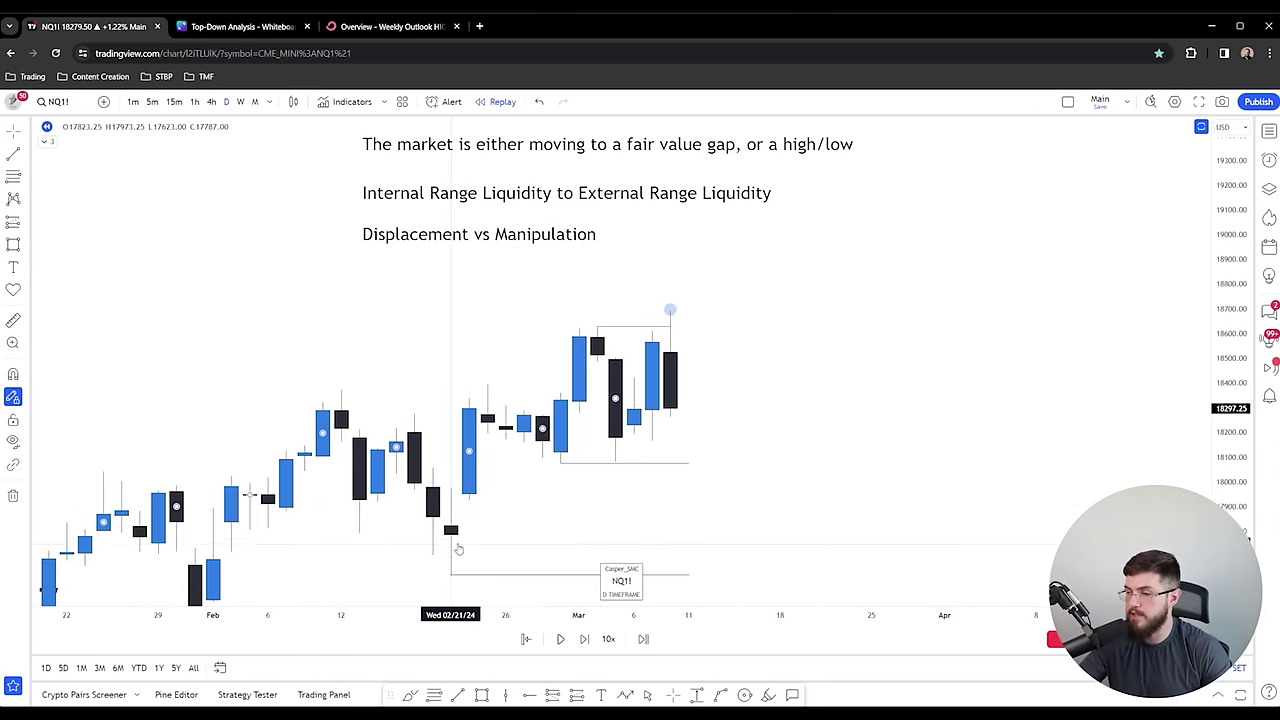
drag(354, 533, 375, 469)
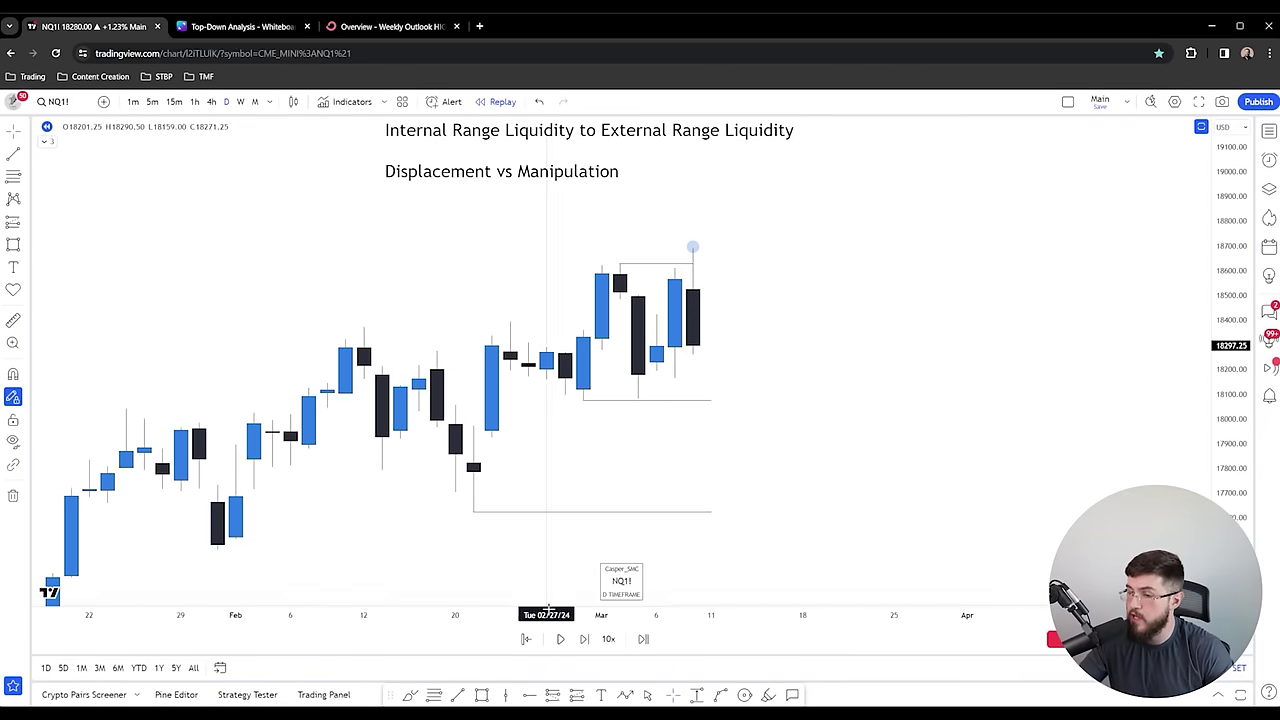
mouse_move(473, 429)
mouse_down()
mouse_move(509, 397)
mouse_move(510, 369)
mouse_up()
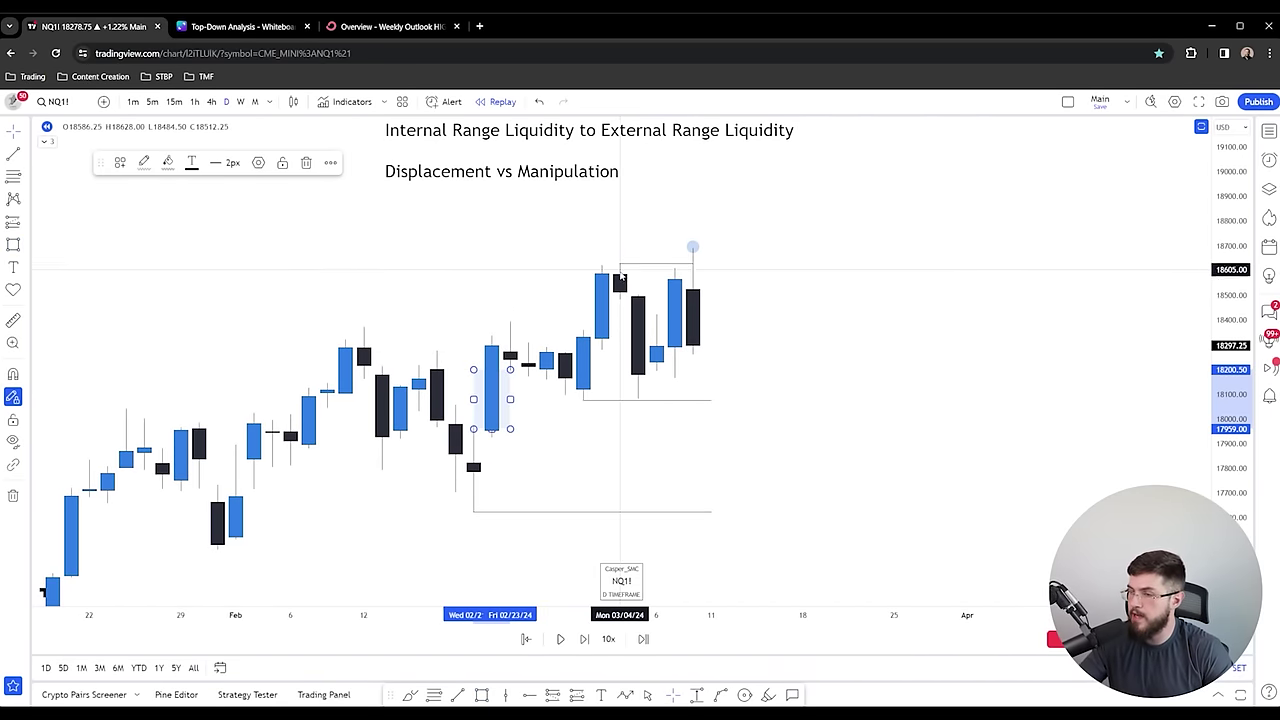
click(13, 154)
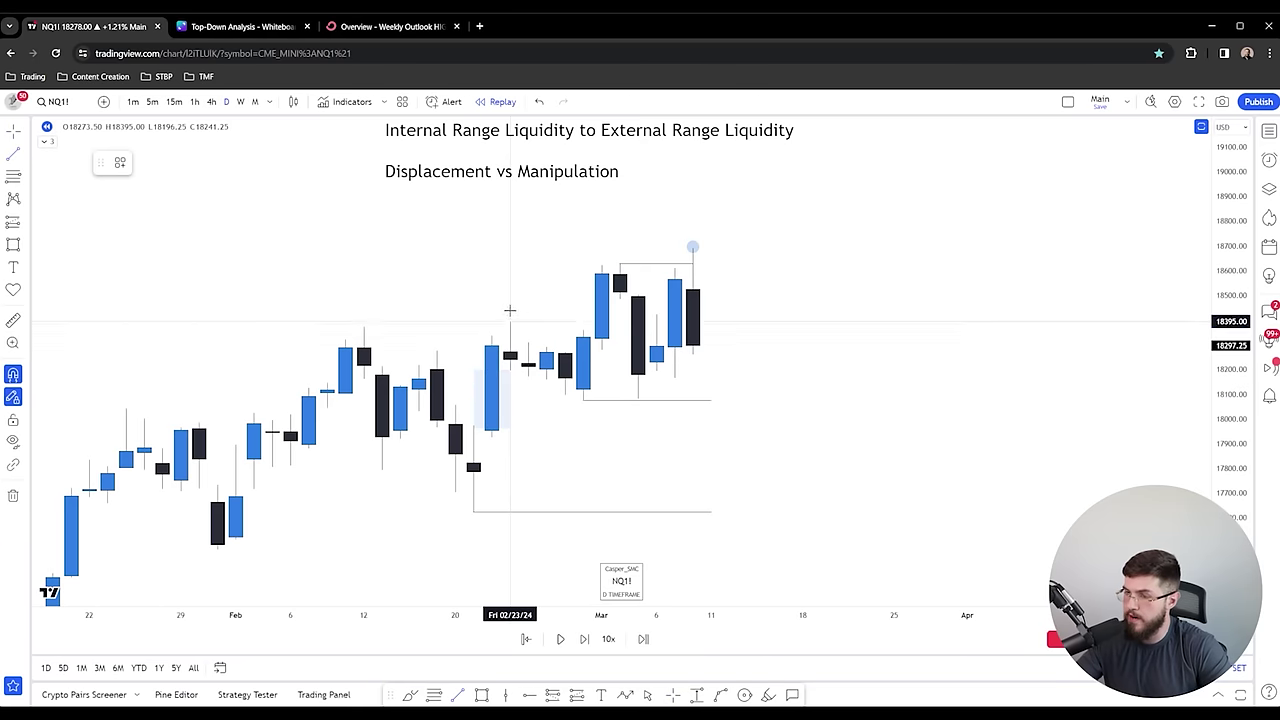
ctrl+click(510, 312)
click(583, 320)
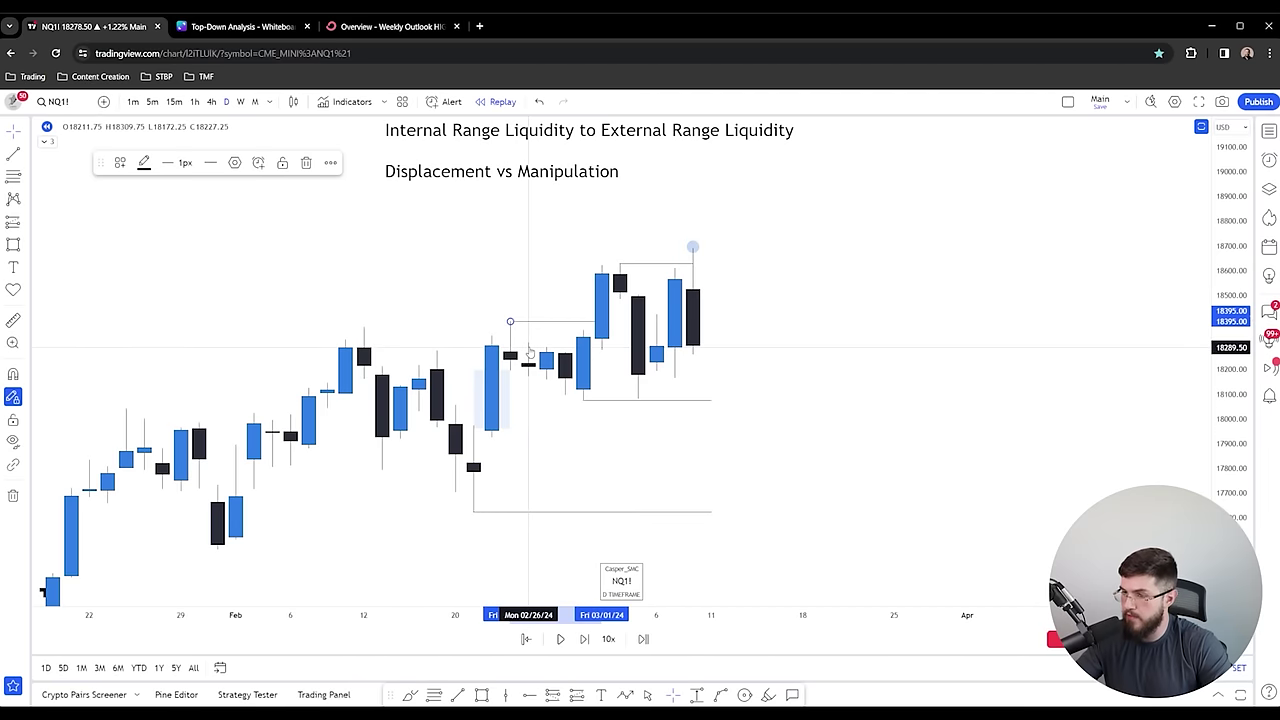
- Draw horizontal trend lines from the 01/11/24 high at 17307.25 to 01/18/24 and from the 01/24/24 high at 18043.75 to early February
scroll(590, 371, down, 4)
drag(627, 464, 625, 267)
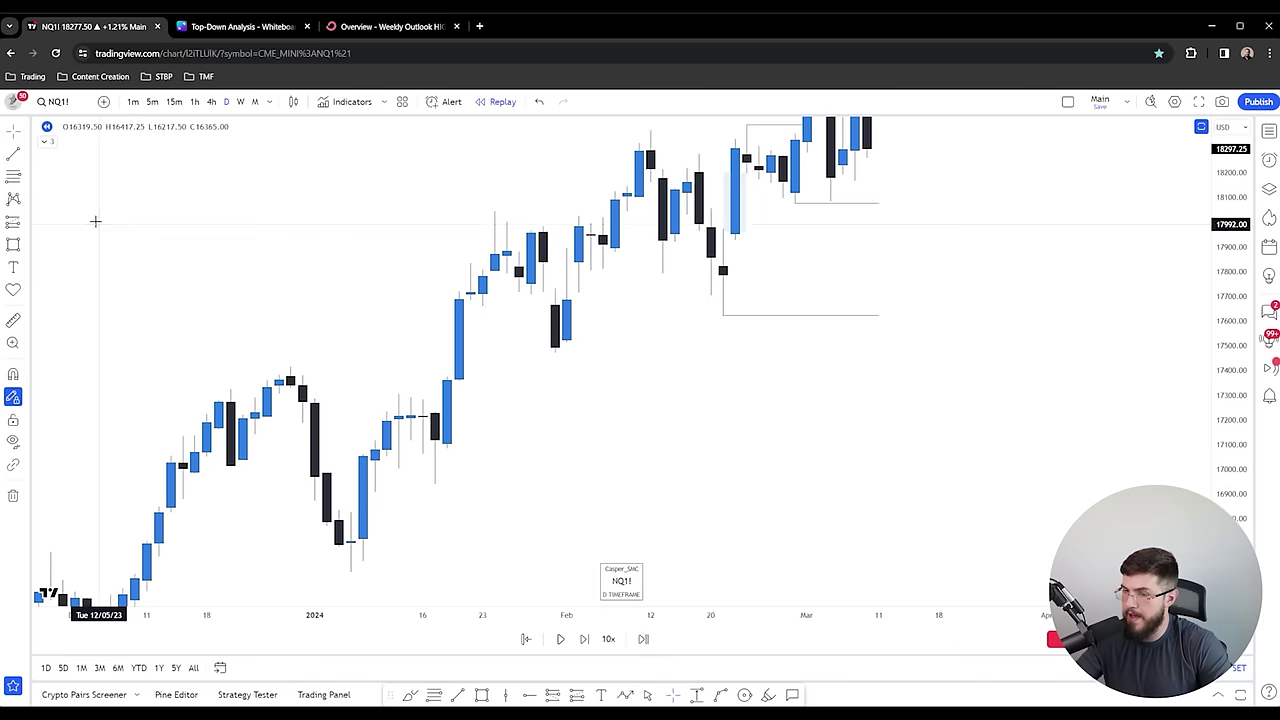
ctrl+click(399, 393)
shift+click(445, 390)
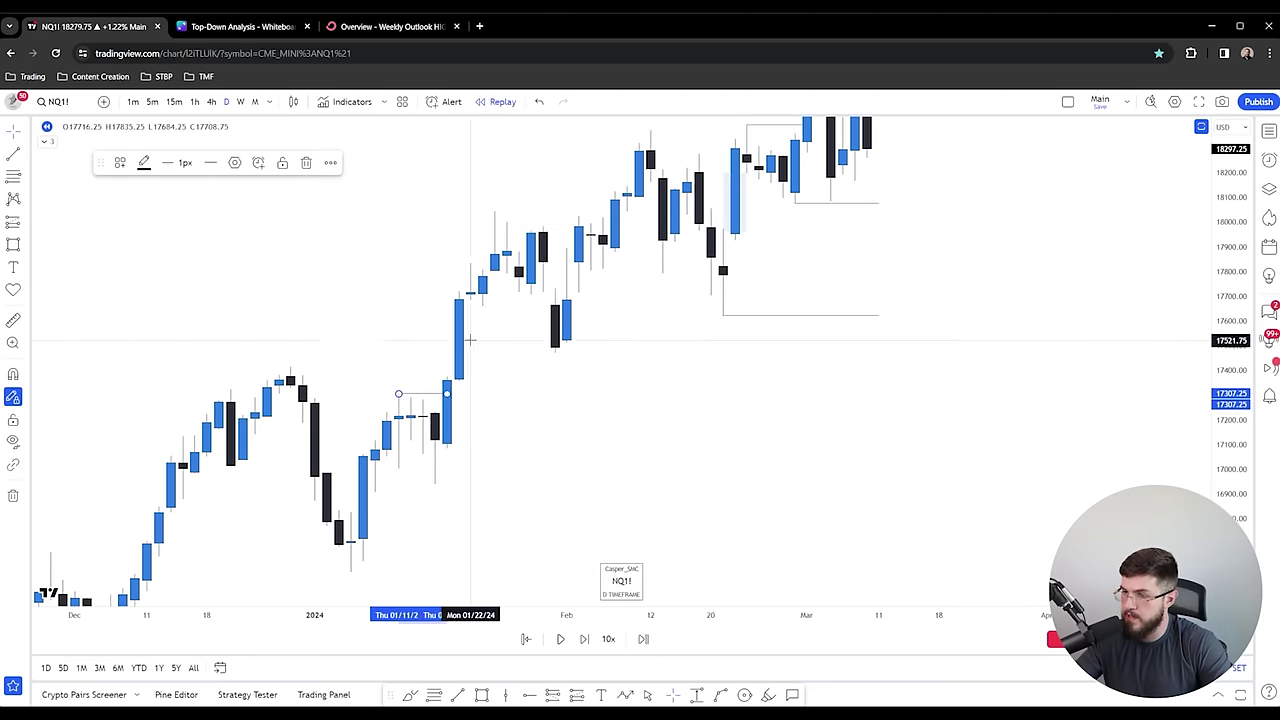
drag(478, 338, 474, 372)
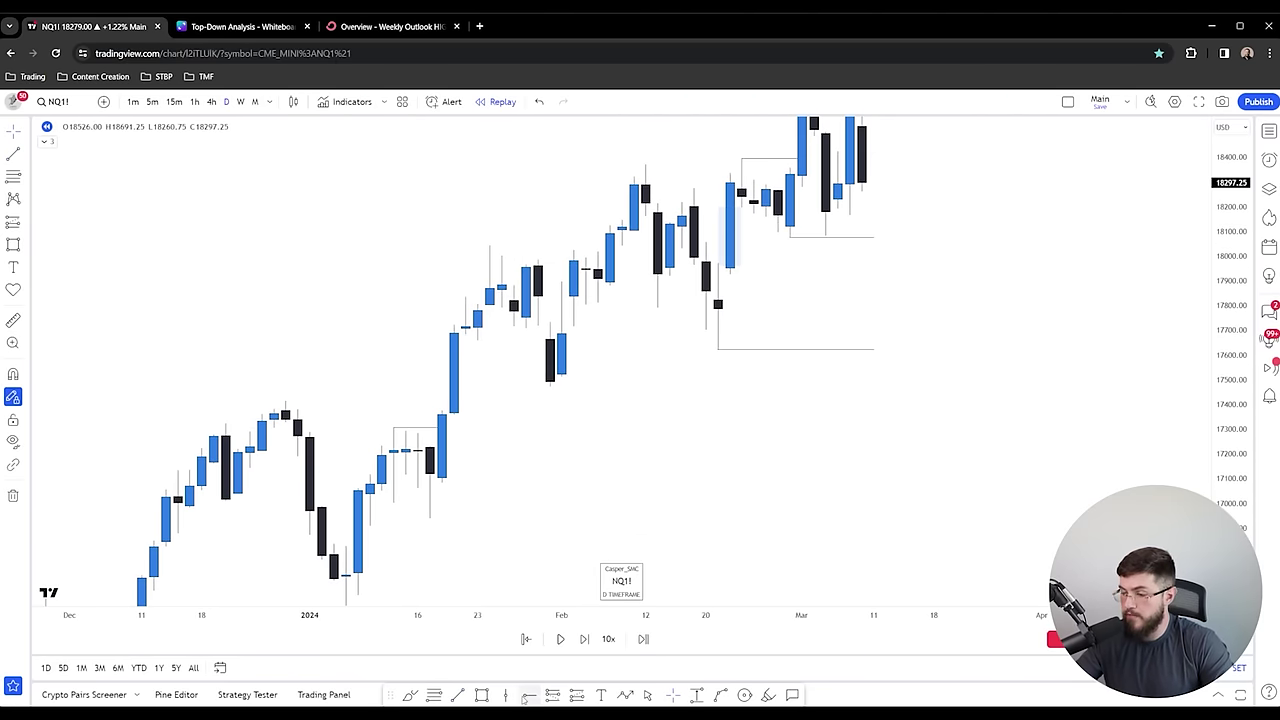
click(481, 695)
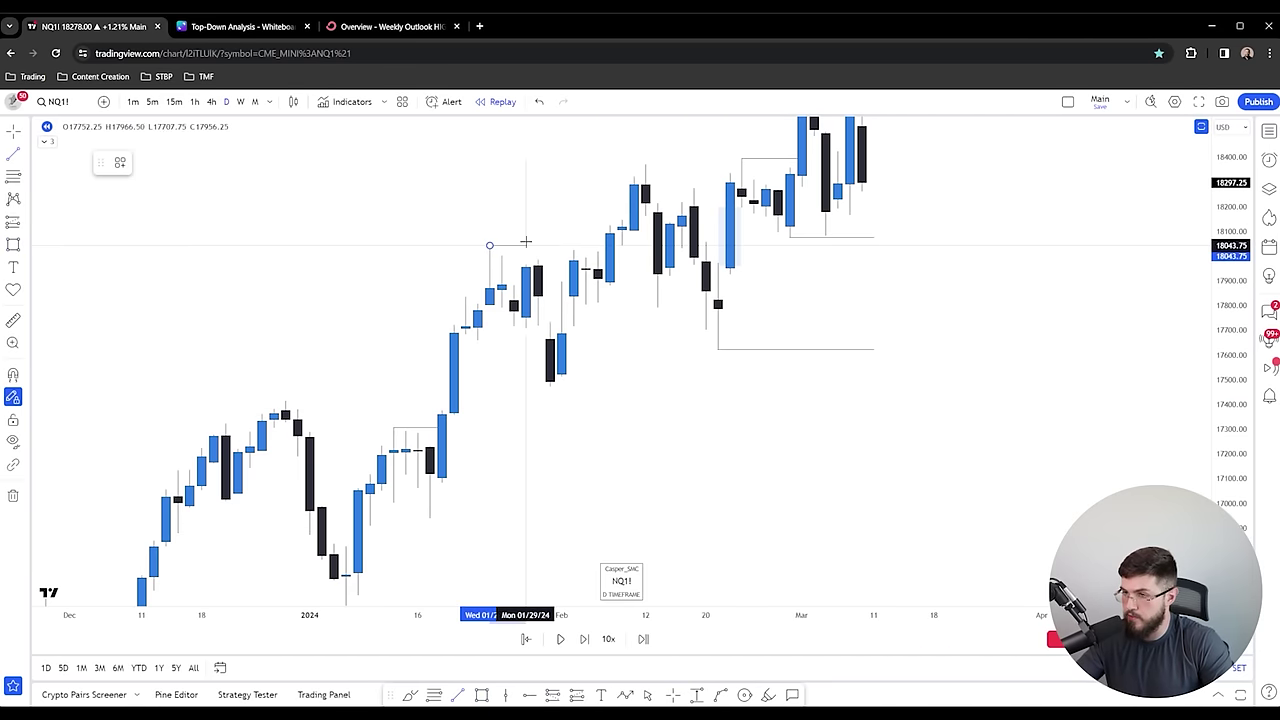
click(598, 245)
- Delete the two trend lines drawn from the 01/11/24 and 01/24/24 highs
click(431, 444)
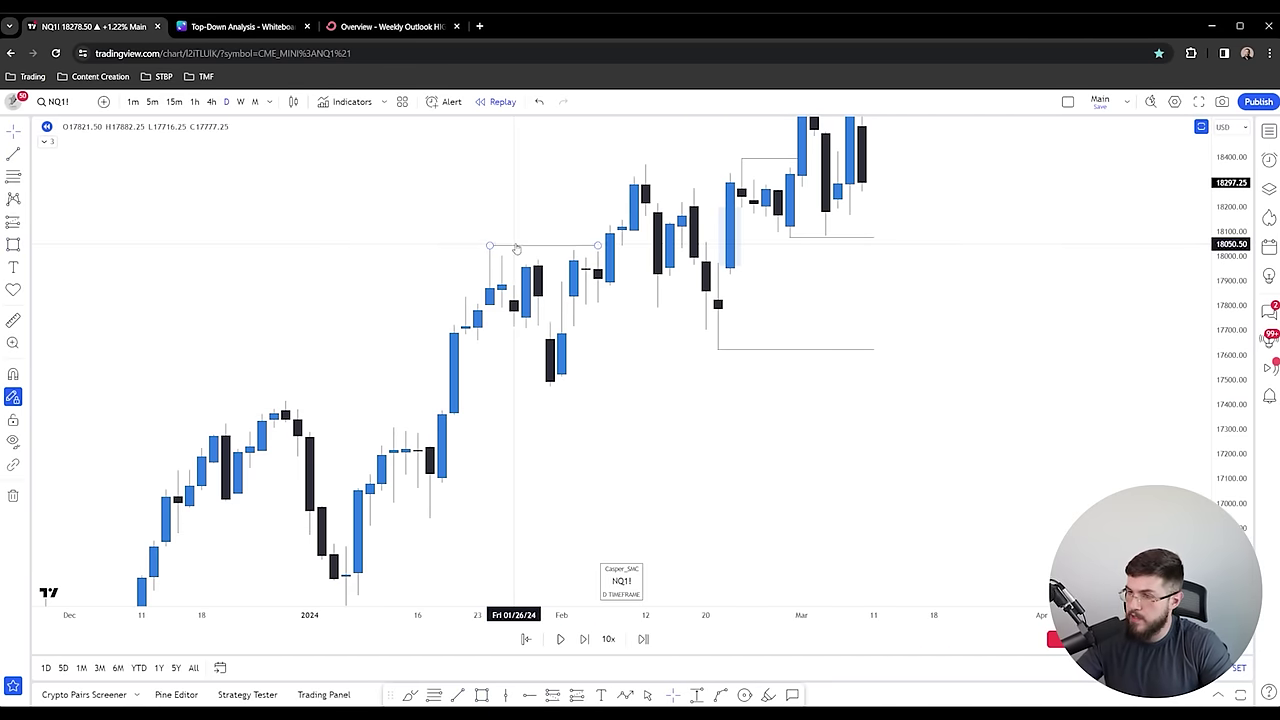
click(514, 245)
key(Delete)
- Extend the trend line at the 03/04/24 high out to 03/11/24
drag(548, 211, 322, 396)
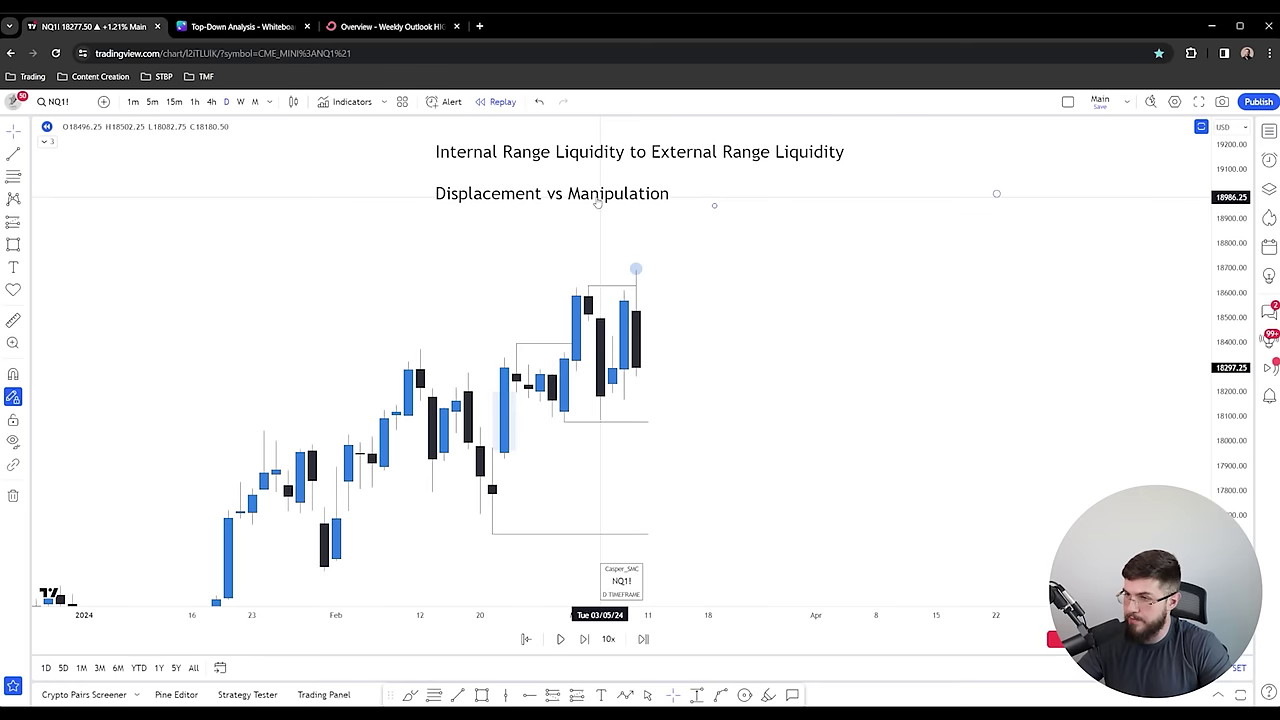
click(636, 287)
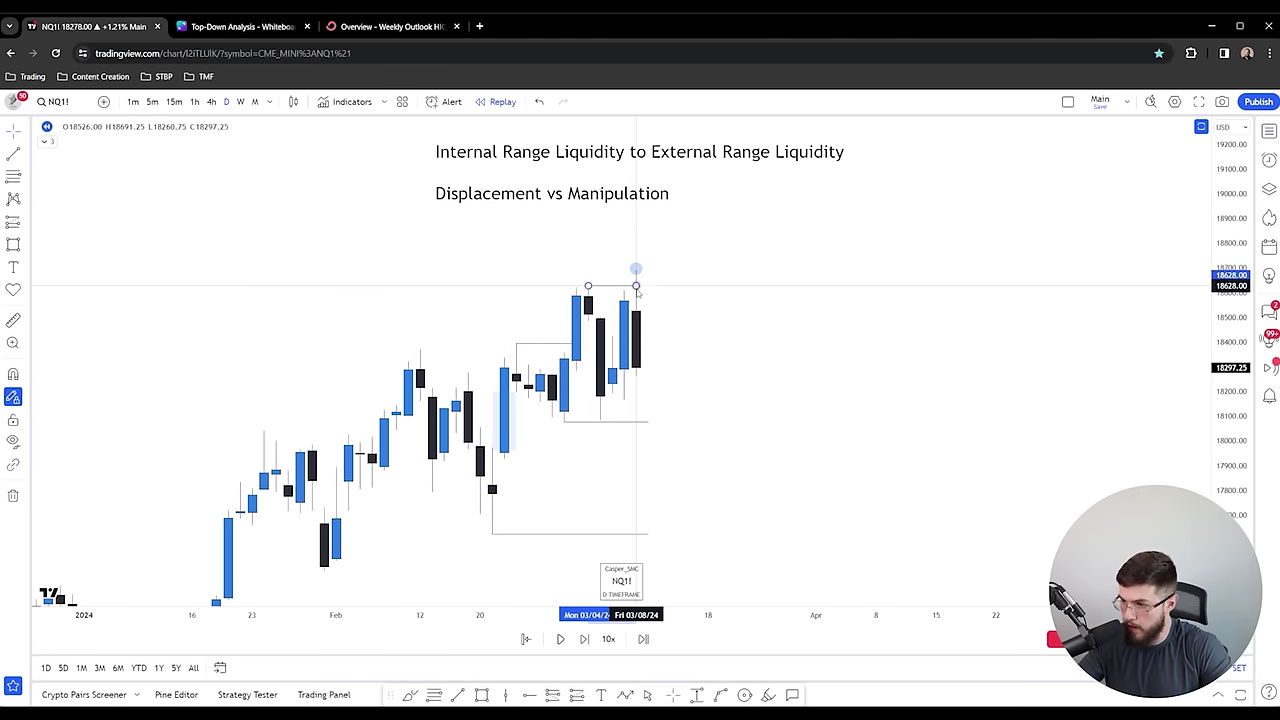
drag(659, 290, 648, 286)
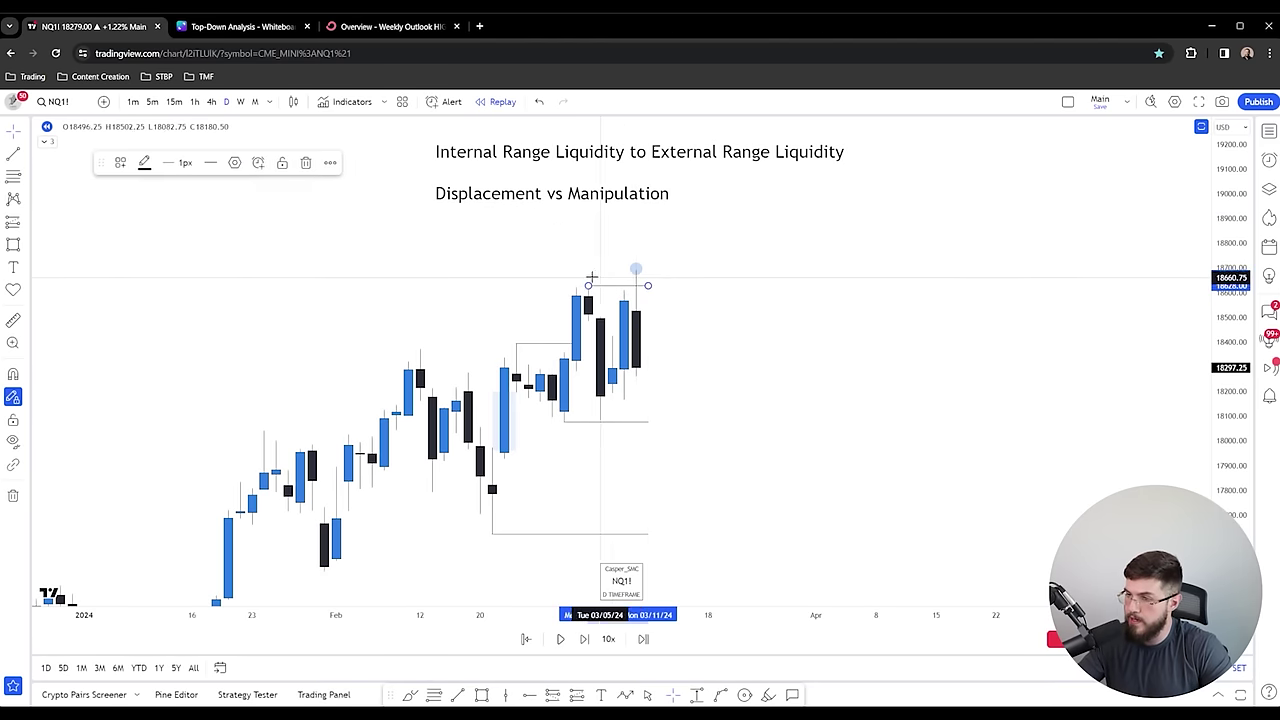
click(582, 258)
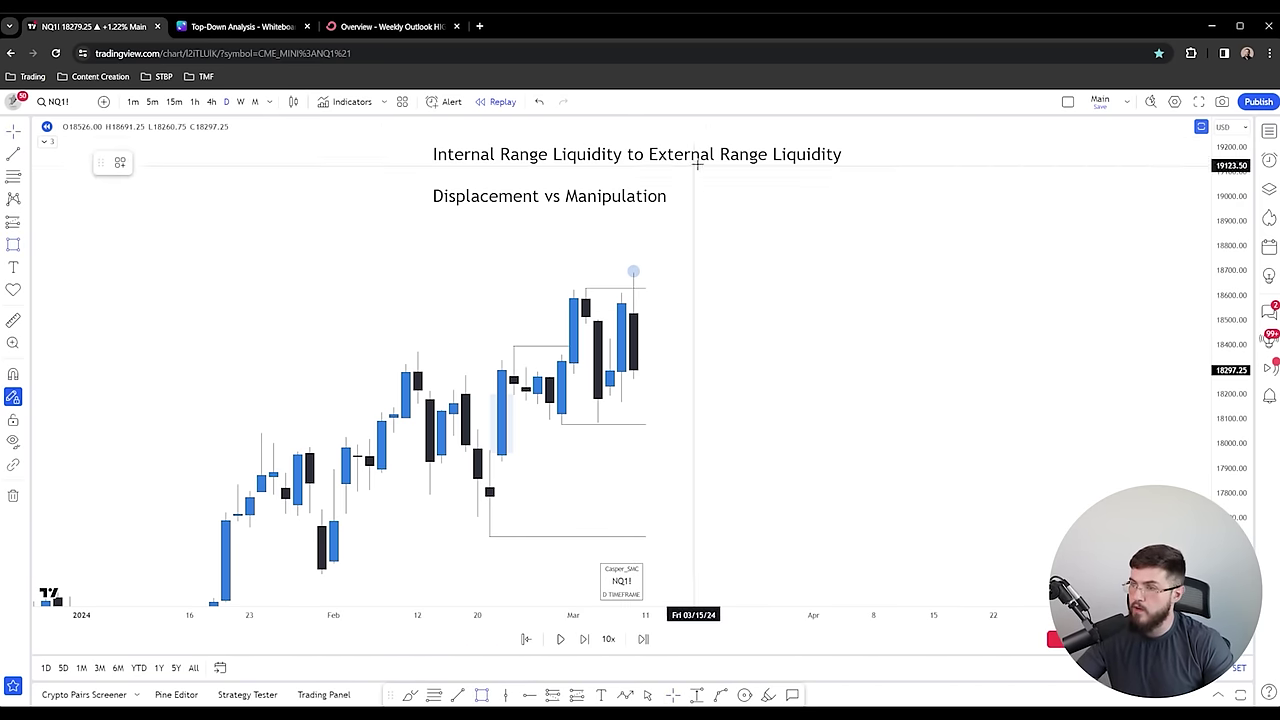
- Highlight the words "Internal Range Liquidity" with a rectangle and check the 02/29/24 low line
drag(432, 154, 621, 154)
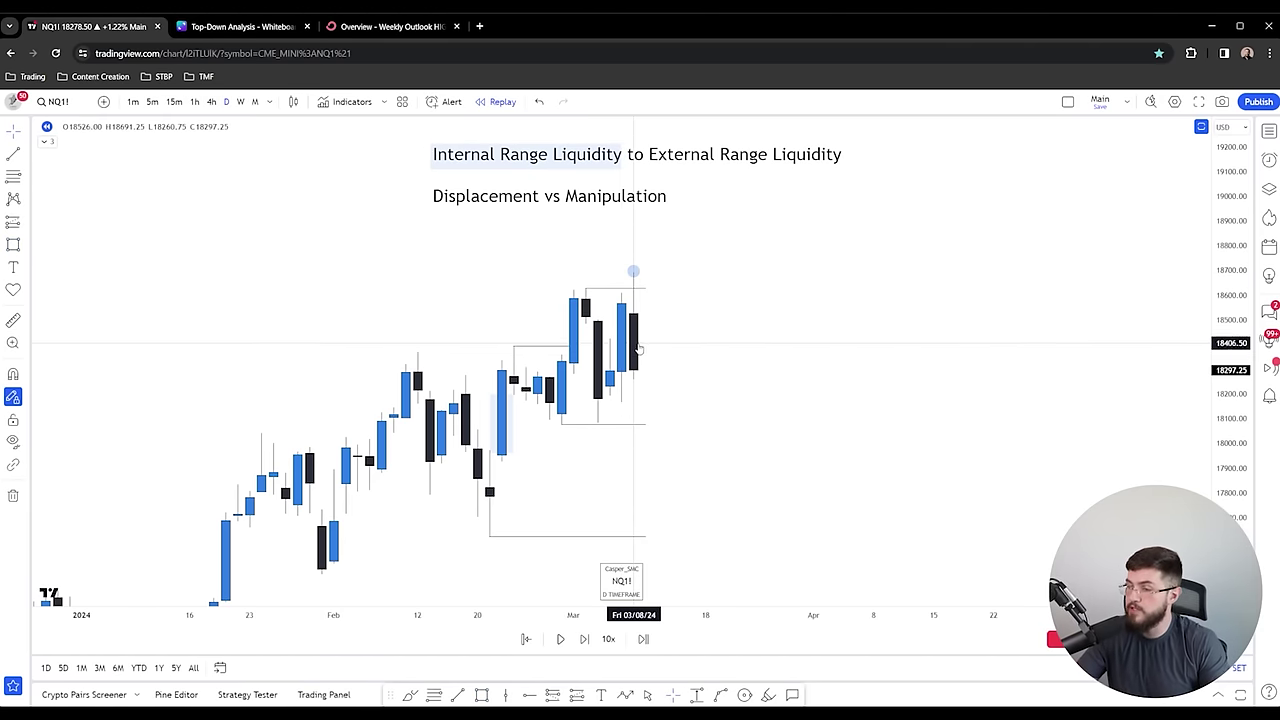
click(562, 425)
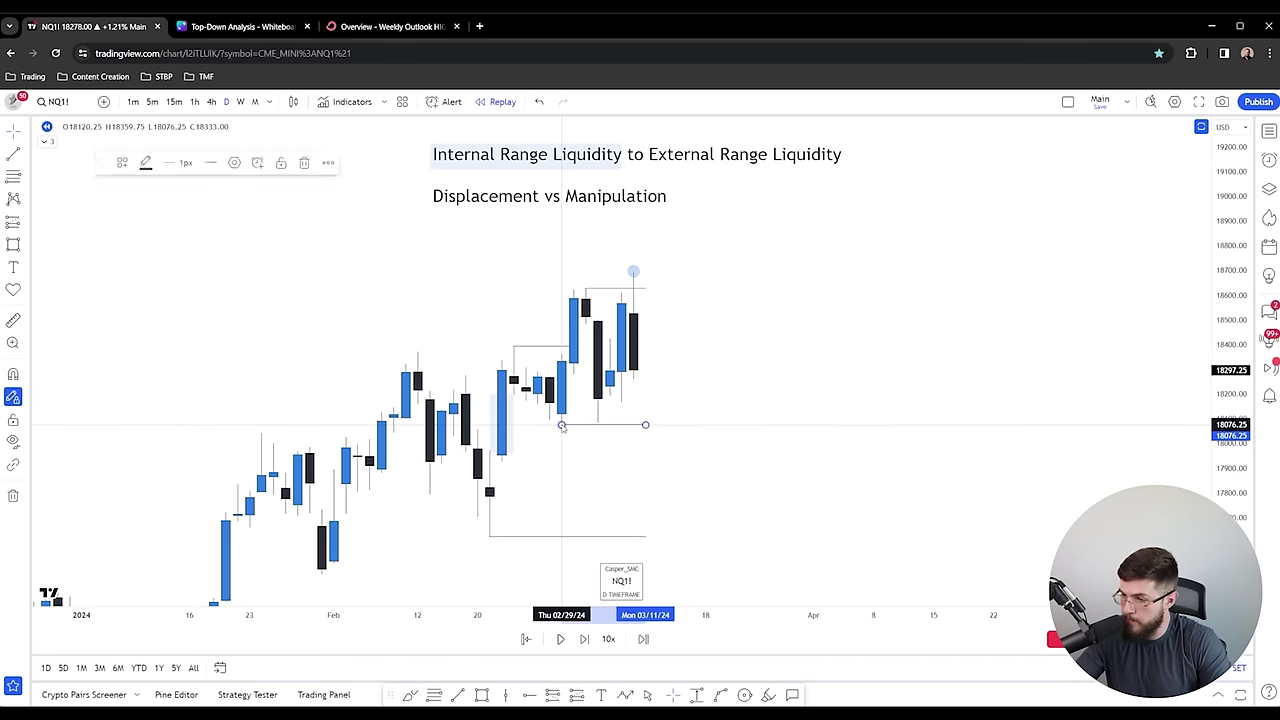
click(614, 418)
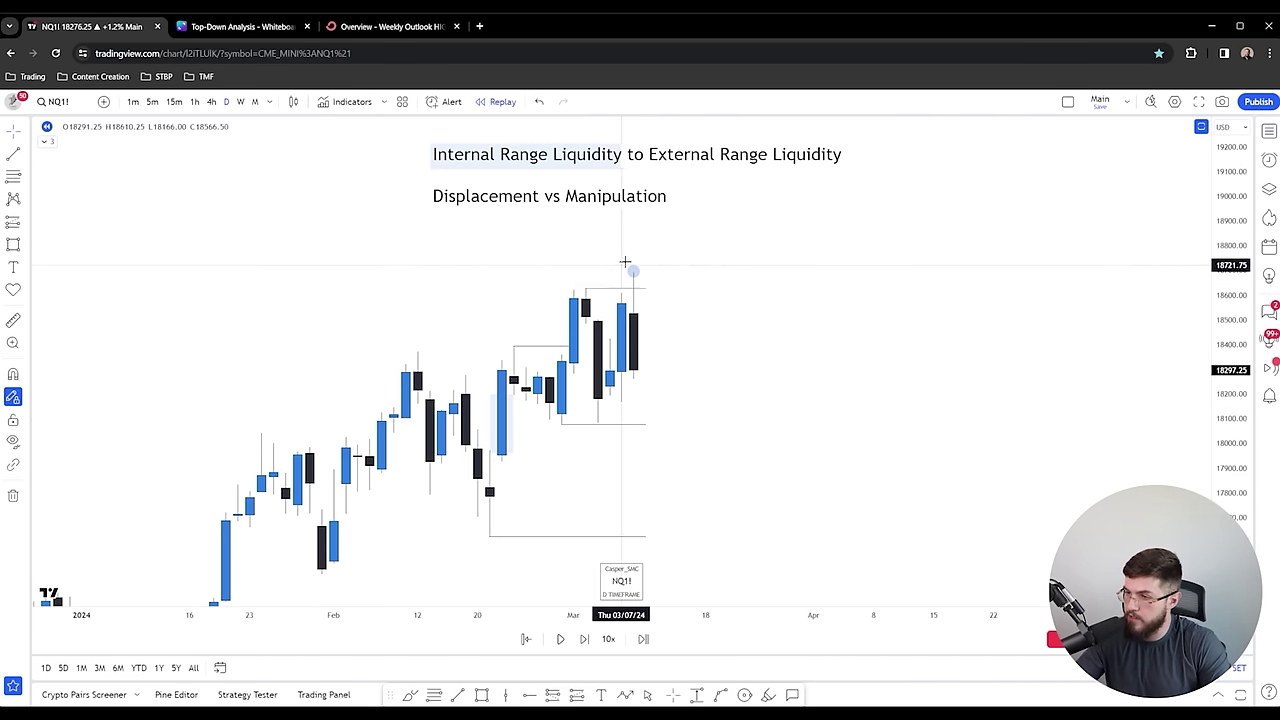
- Draw a short horizontal trend line from the 03/07/24 low at 18166.00 to 03/11/24
click(13, 154)
ctrl+click(621, 398)
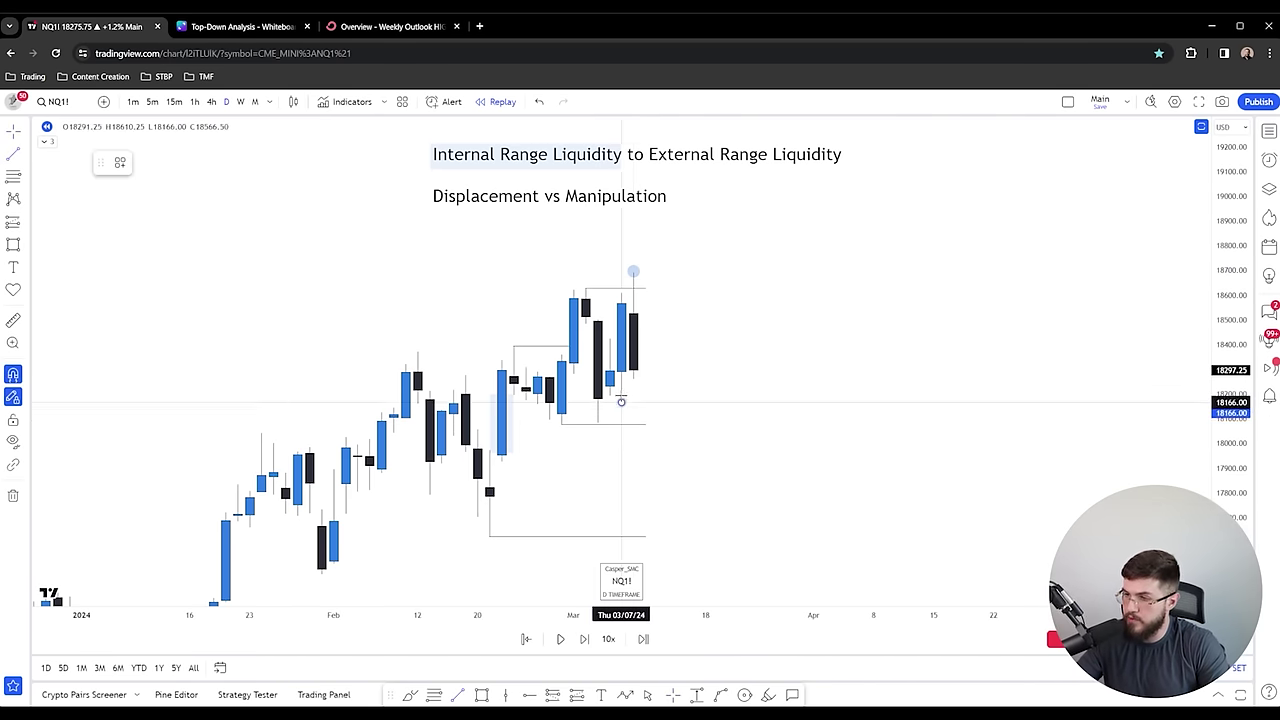
click(646, 402)
click(651, 356)
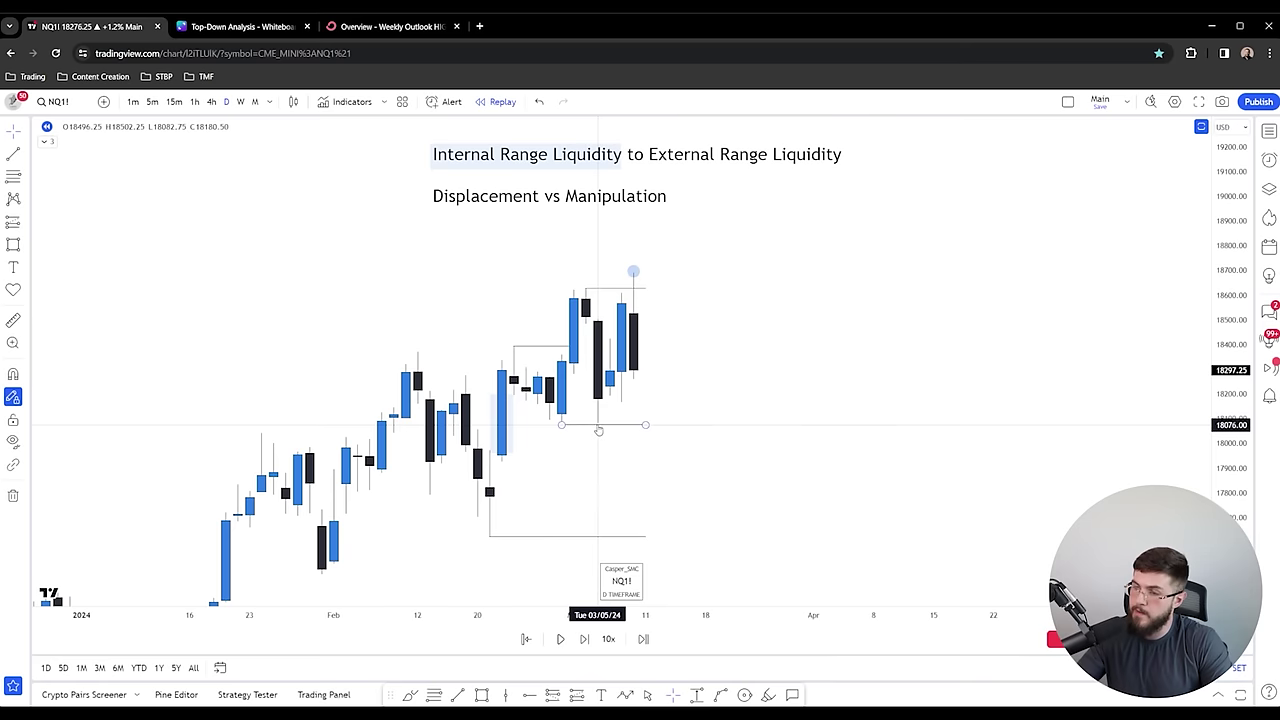
- Paste the note "Map Order Flow + Displacement in current leg only" and align it below the Displacement vs Manipulation note
key(ctrl+v)
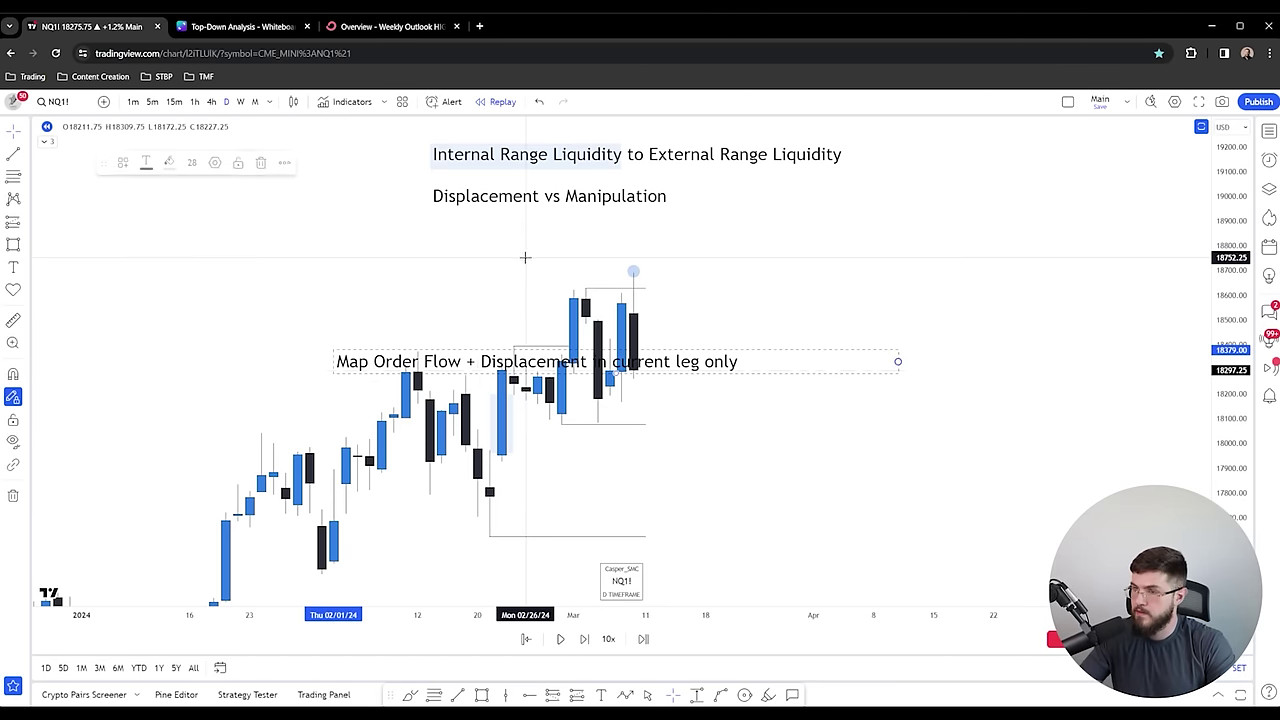
drag(480, 360, 512, 232)
click(549, 288)
click(491, 280)
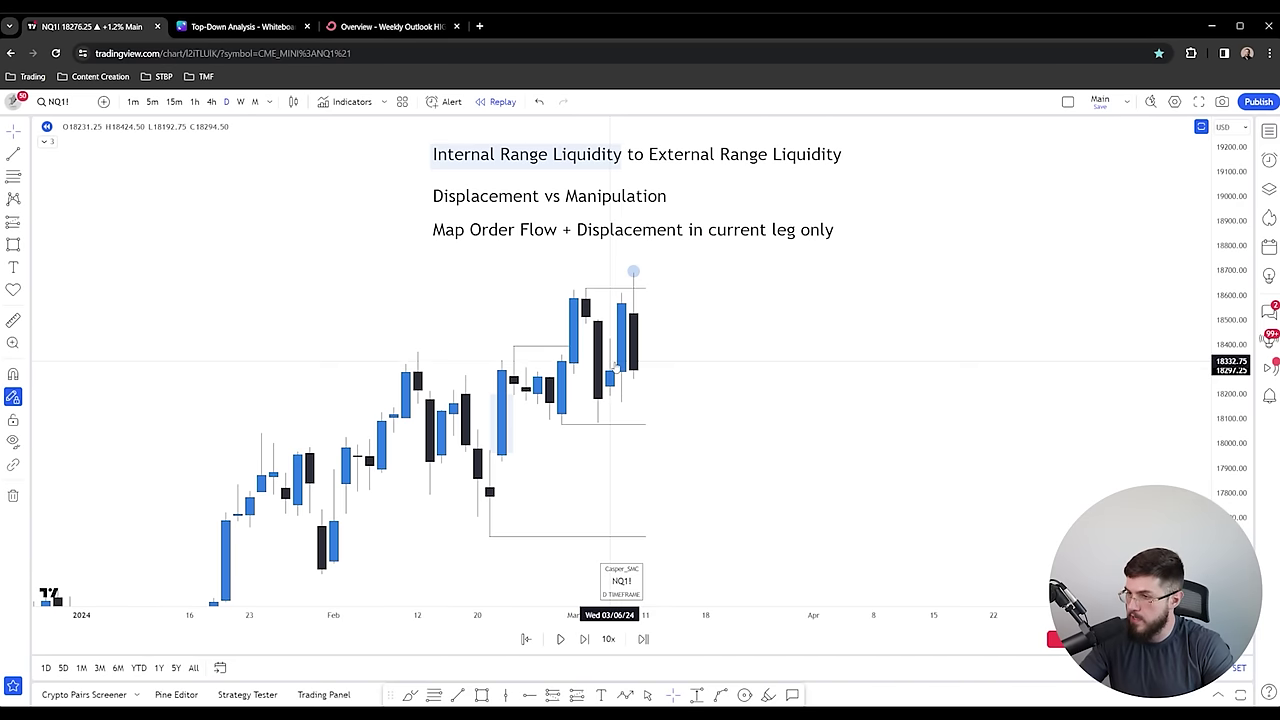
- Mark the 03/05/24 candle's low with a highlighter dot
click(768, 695)
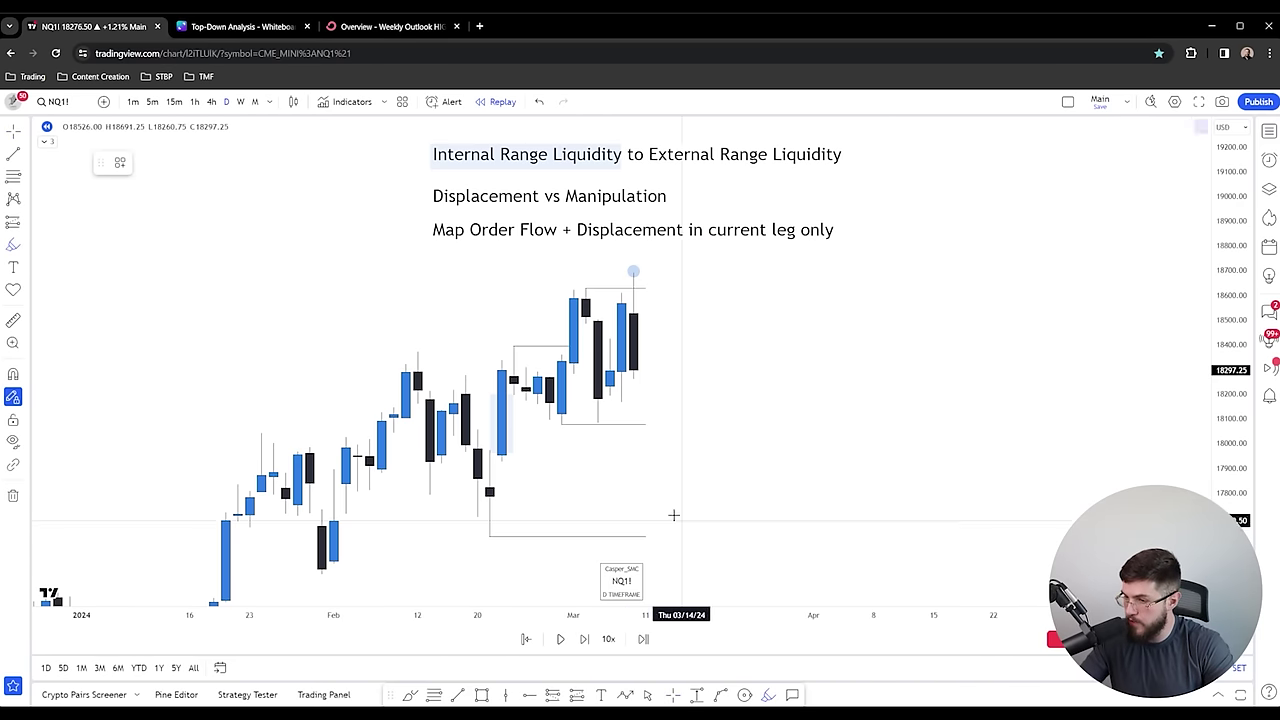
ctrl+click(597, 424)
ctrl+click(631, 264)
key(Escape)
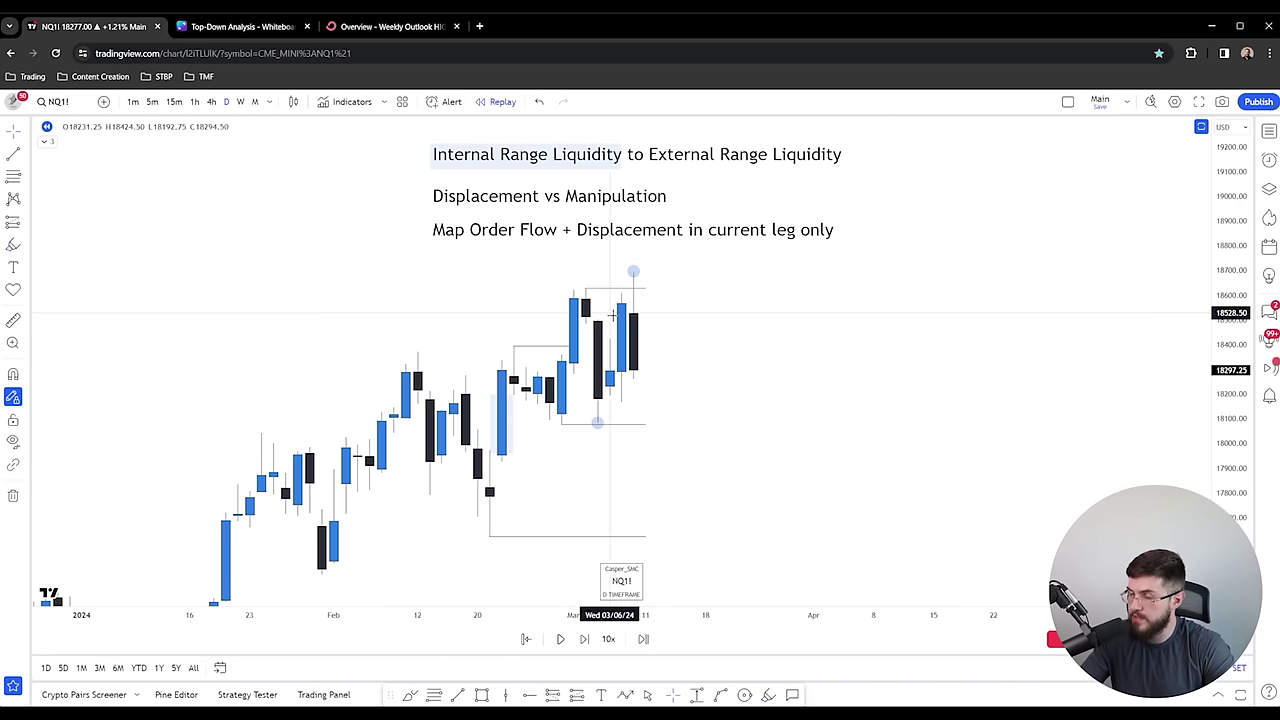
- Delete all text notes and the highlight rectangle above the candles, keeping the price markings
drag(736, 274, 655, 384)
drag(249, 186, 770, 346)
key(Delete)
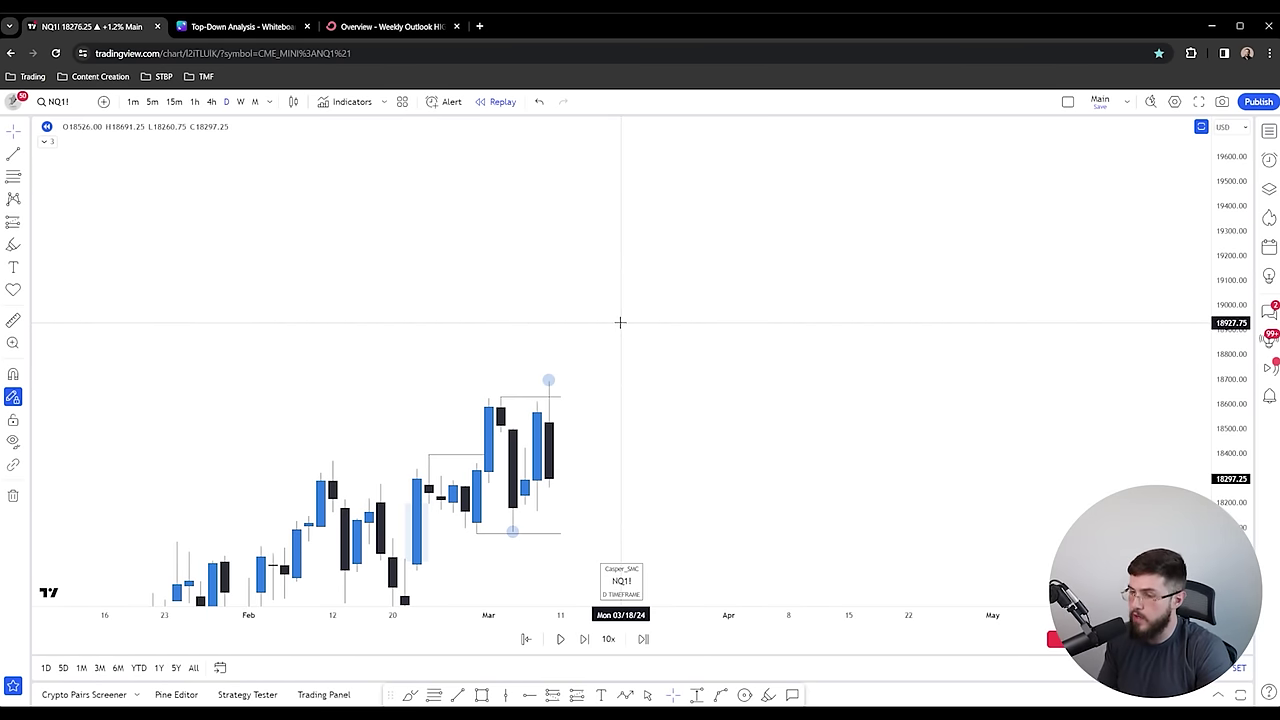
drag(703, 396, 679, 342)
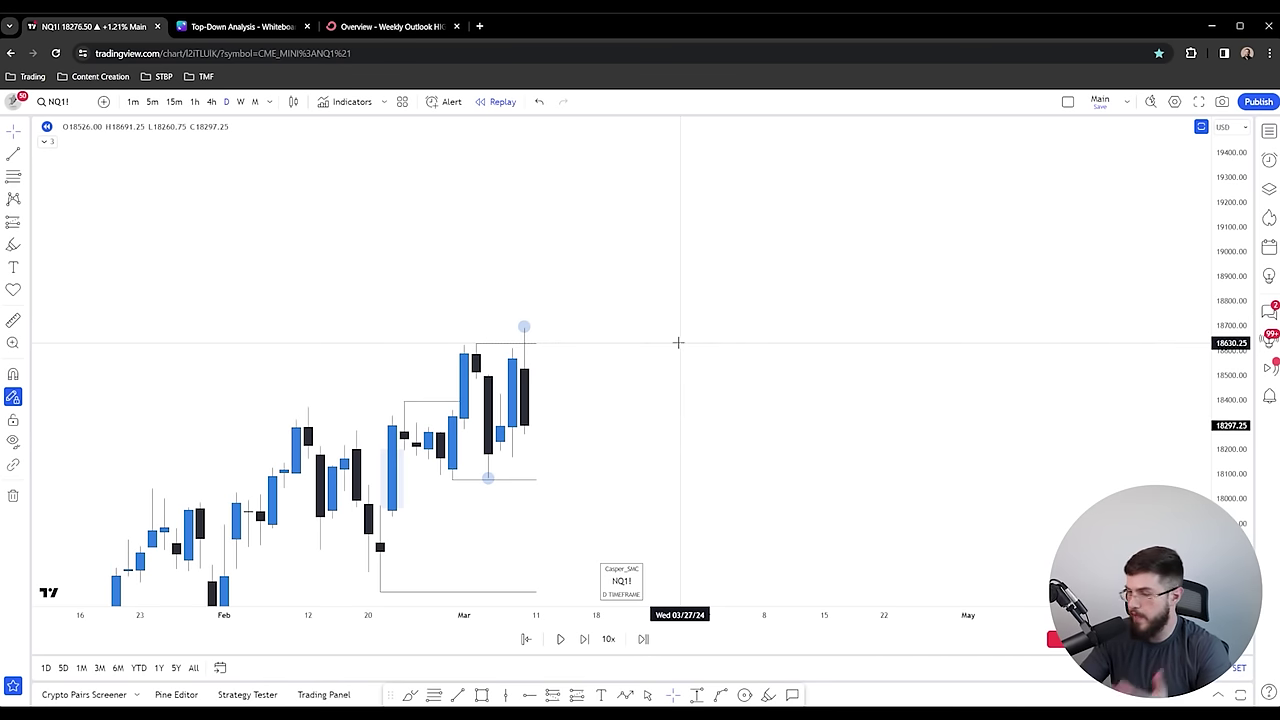
- Switch to the ConvertKit "Weekly Outlook HIGH PROBABILITY SETUPS" newsletter and review its NQ/ES charts and commentary
click(389, 30)
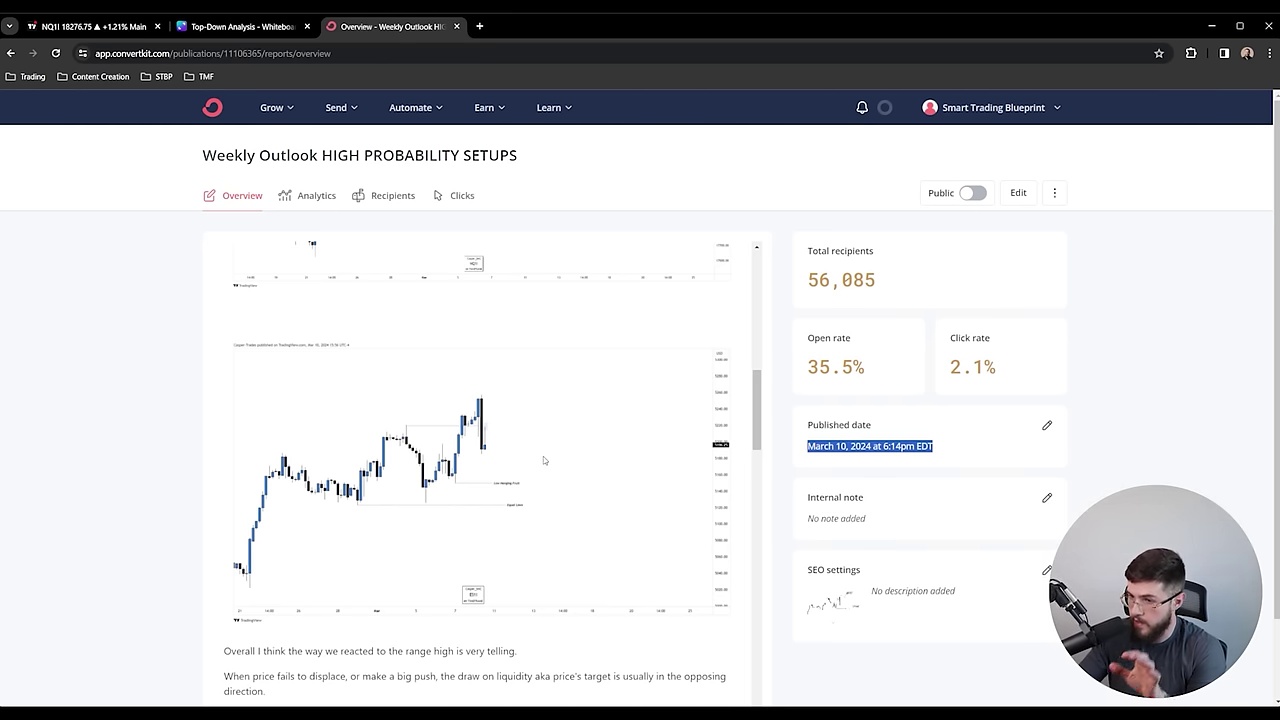
scroll(545, 451, up, 1)
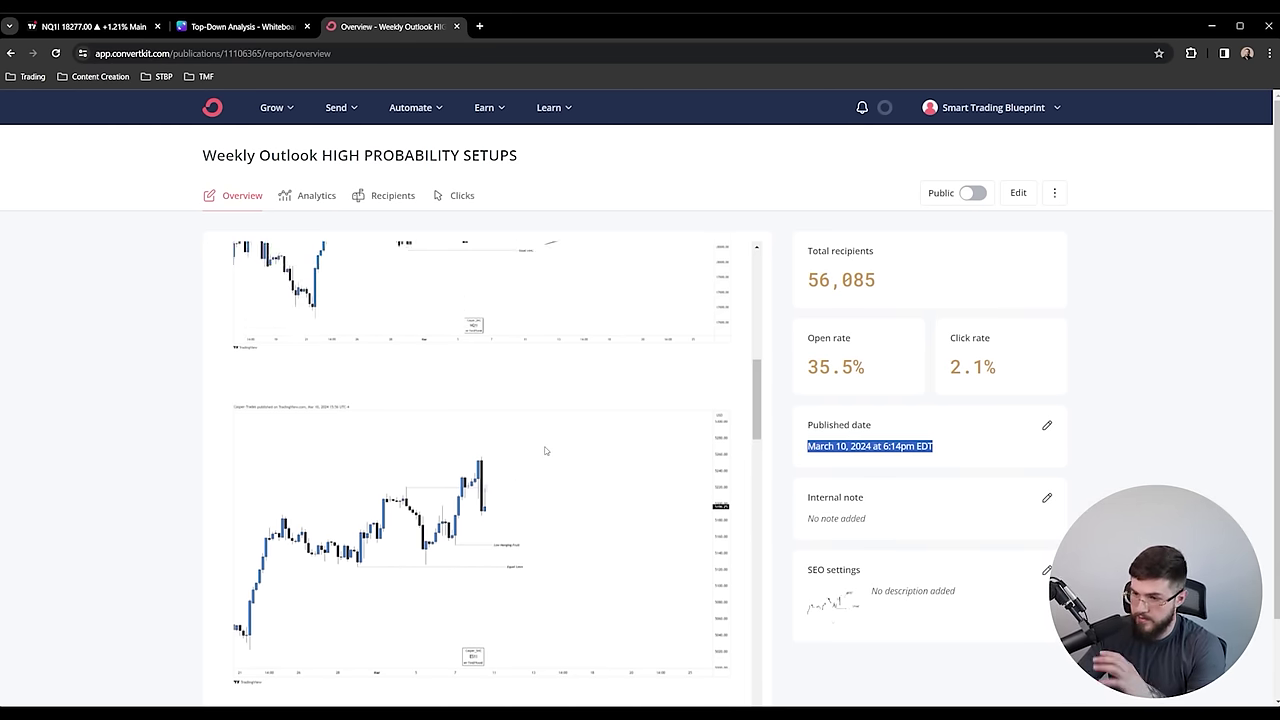
scroll(545, 451, down, 2)
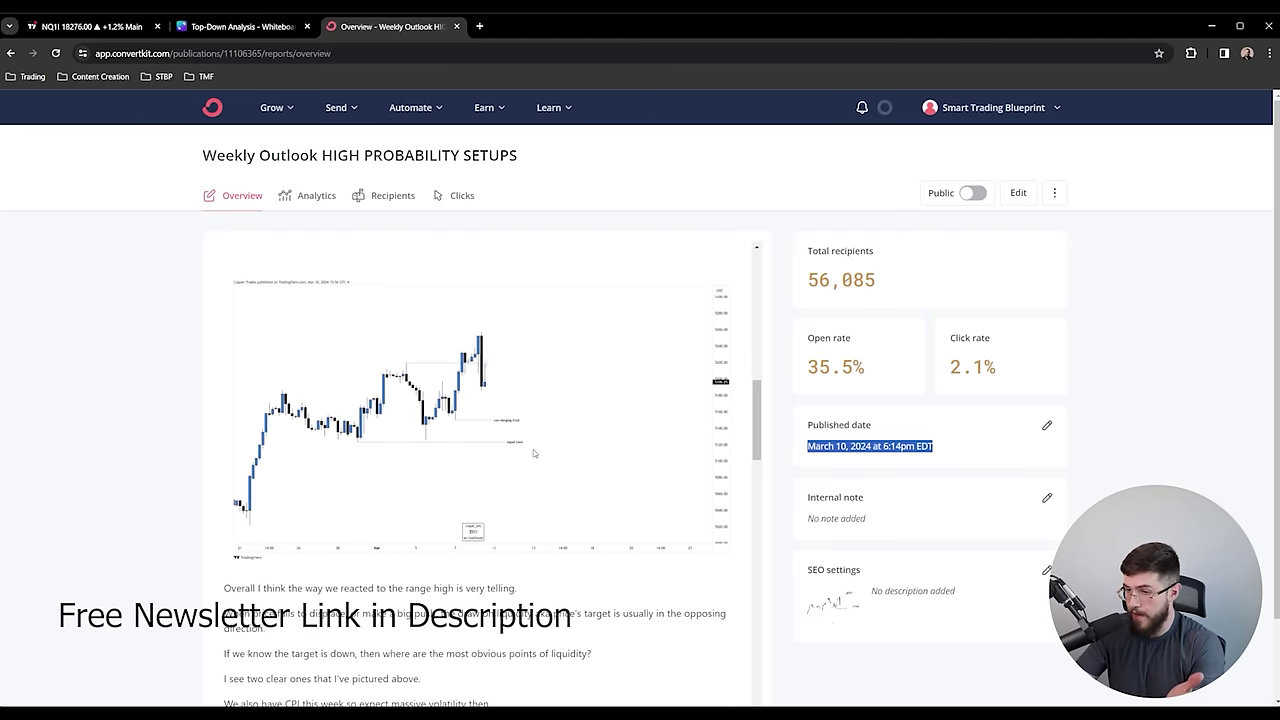
scroll(531, 452, down, 1)
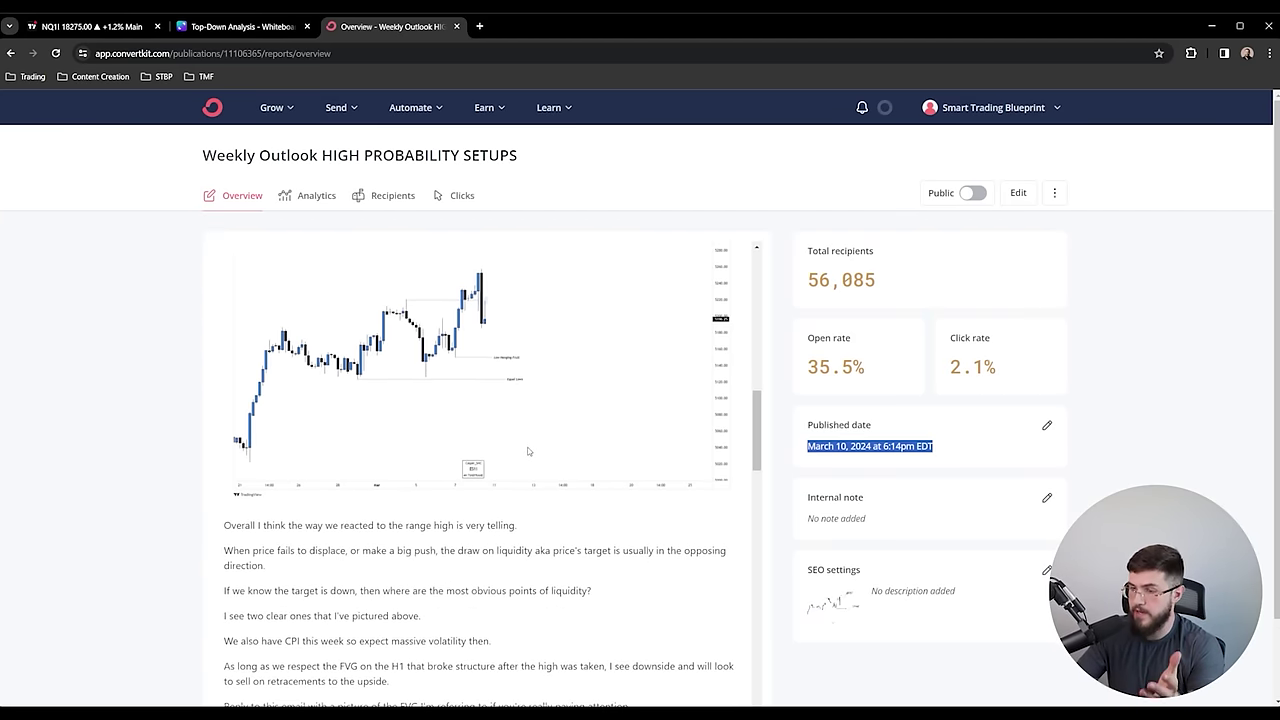
scroll(528, 452, up, 6)
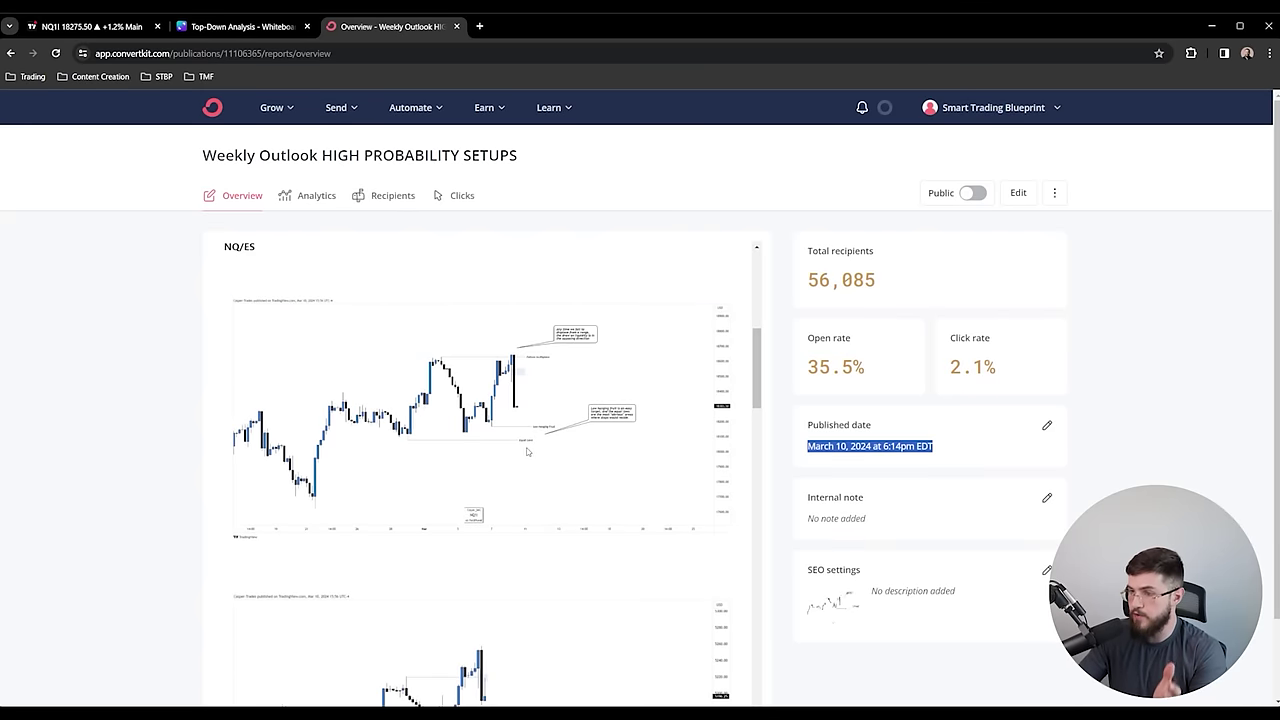
scroll(531, 453, up, 5)
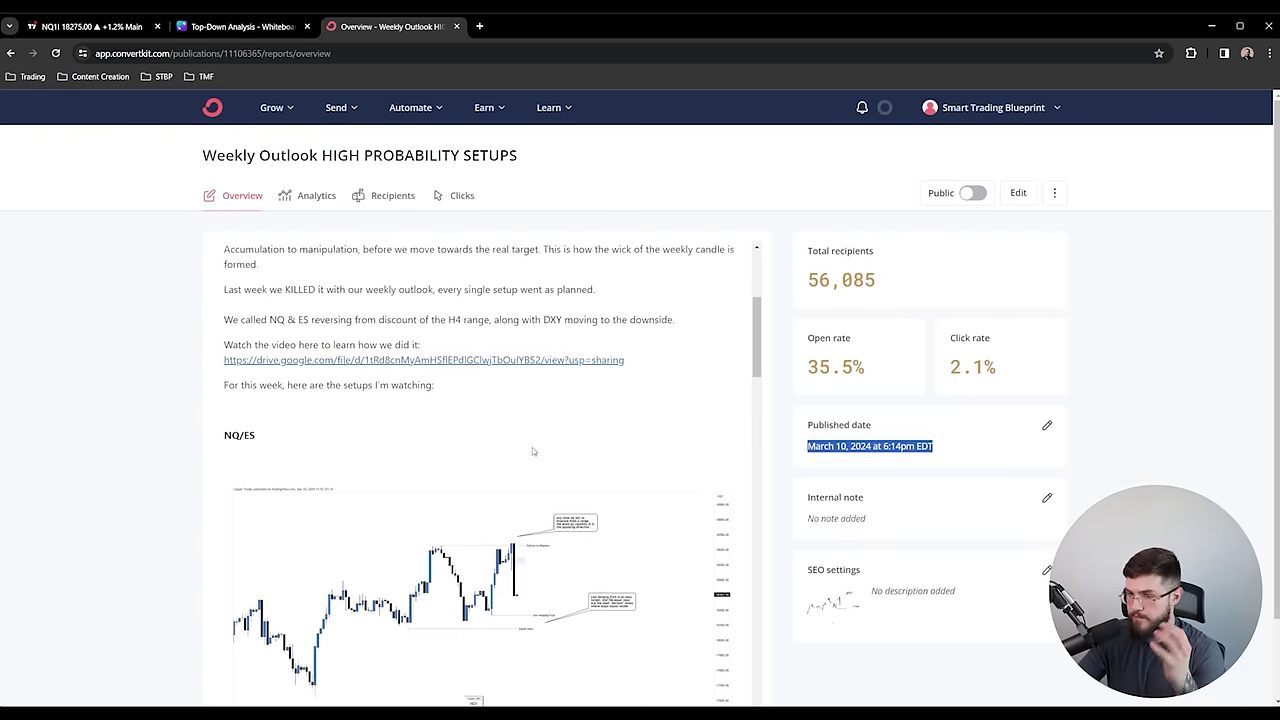
- Review the newsletter's NQ/ES charts and commentary, highlighting the sentence about how price reacted to the range high
scroll(533, 441, up, 2)
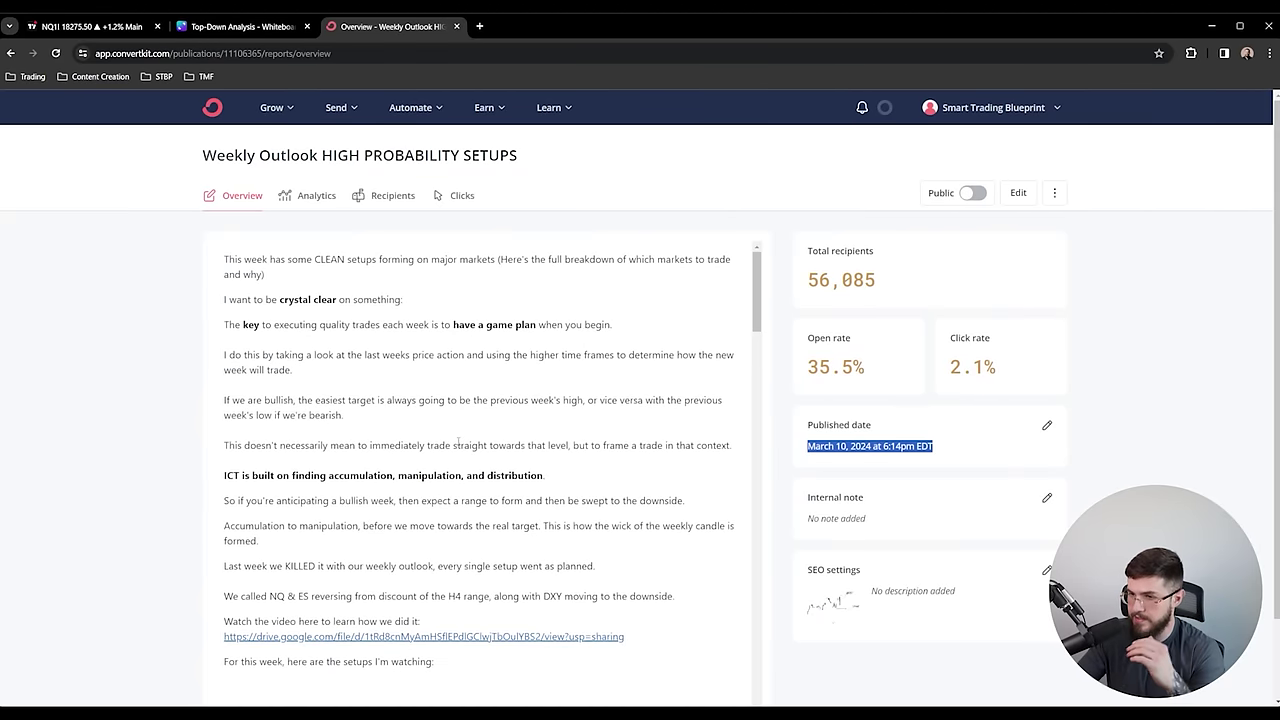
scroll(458, 441, down, 4)
scroll(458, 446, down, 6)
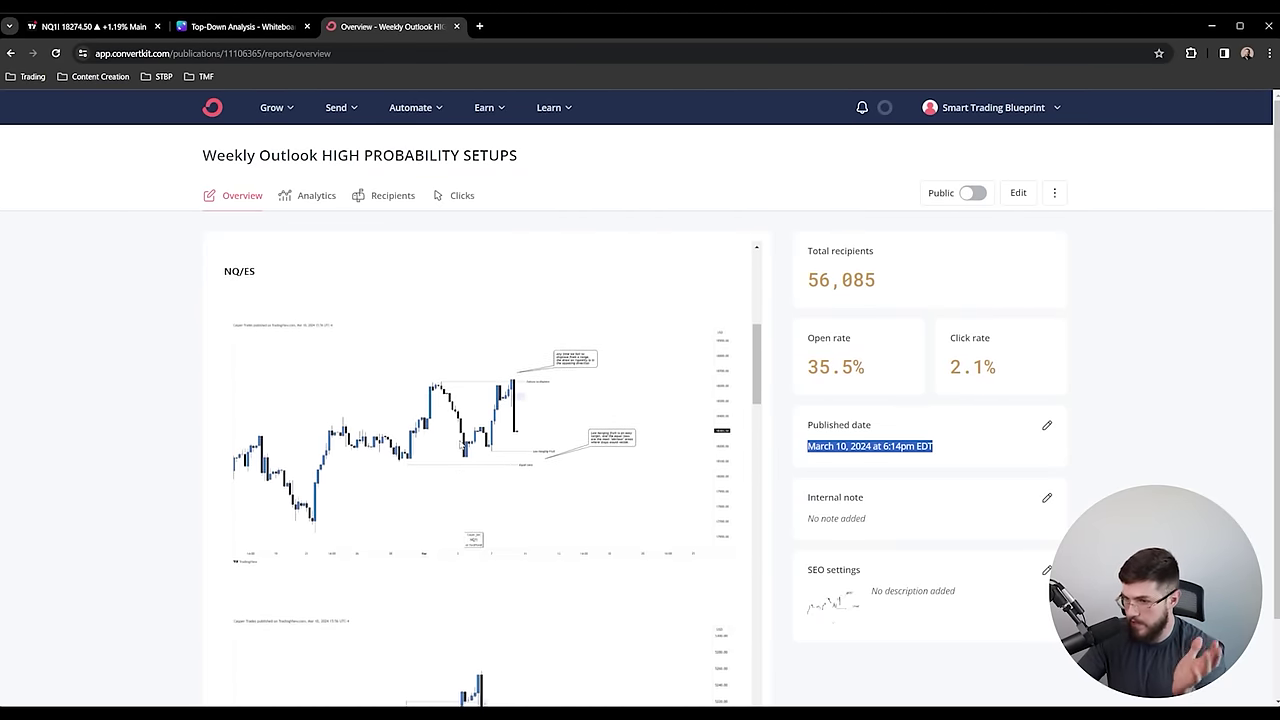
scroll(453, 446, up, 2)
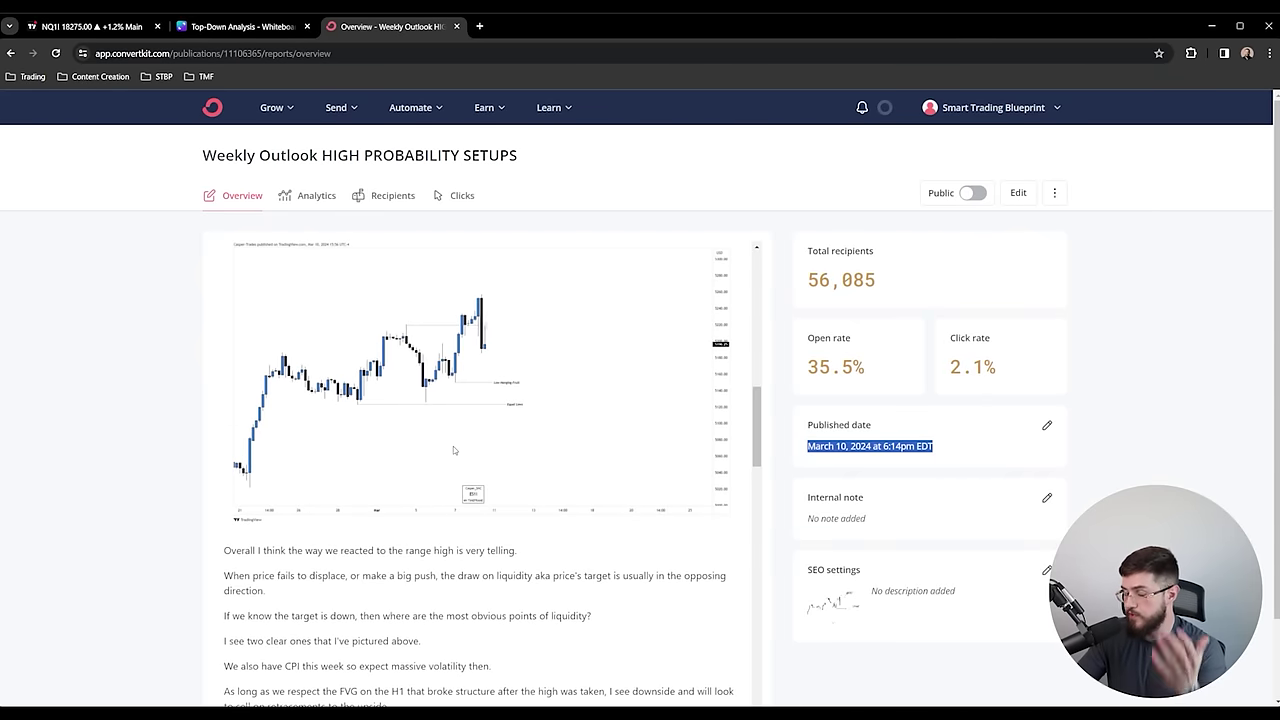
scroll(453, 446, down, 2)
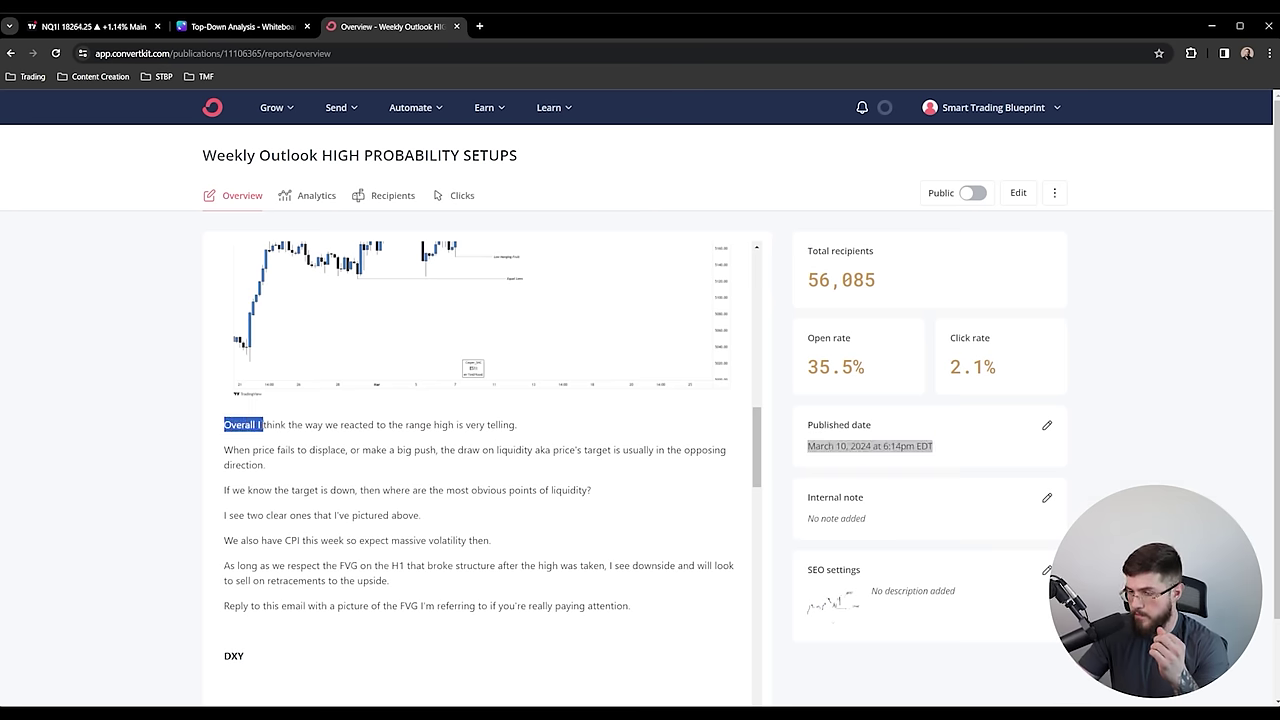
drag(318, 427, 525, 428)
click(532, 429)
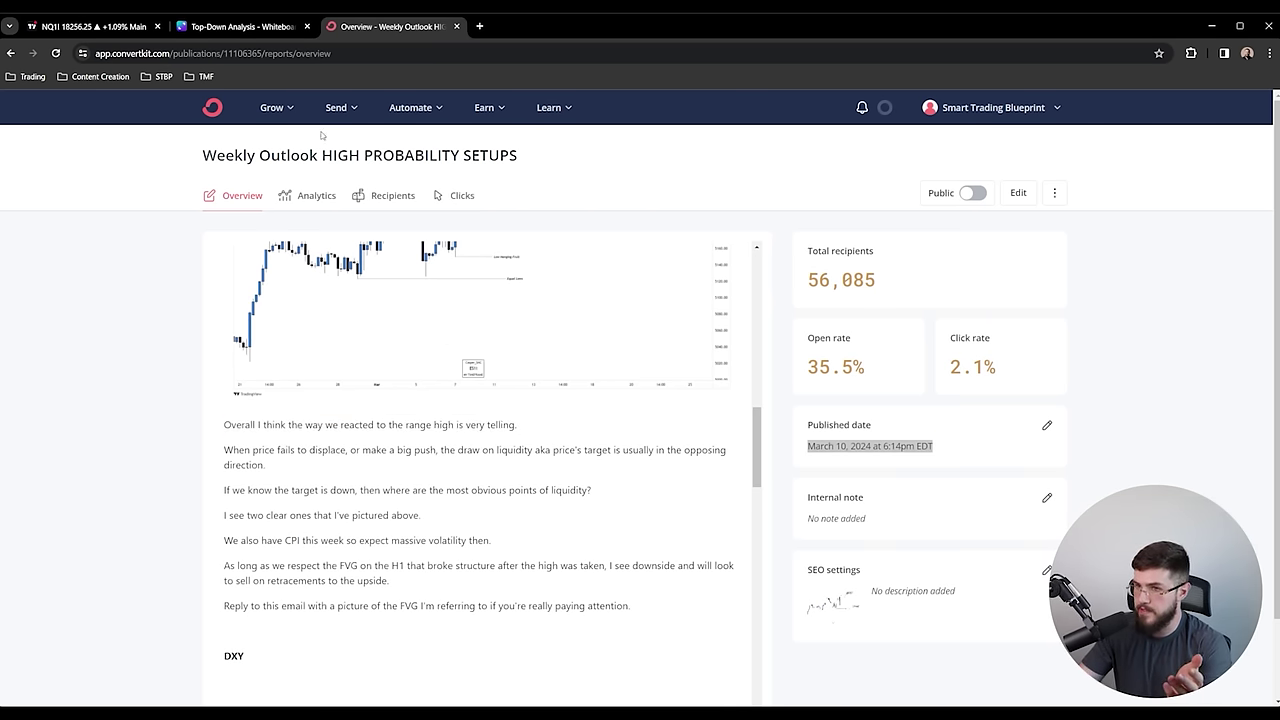
- Compare the marked high and low on TradingView's daily NQ1! chart with the newsletter's question about the most obvious points of liquidity
click(98, 28)
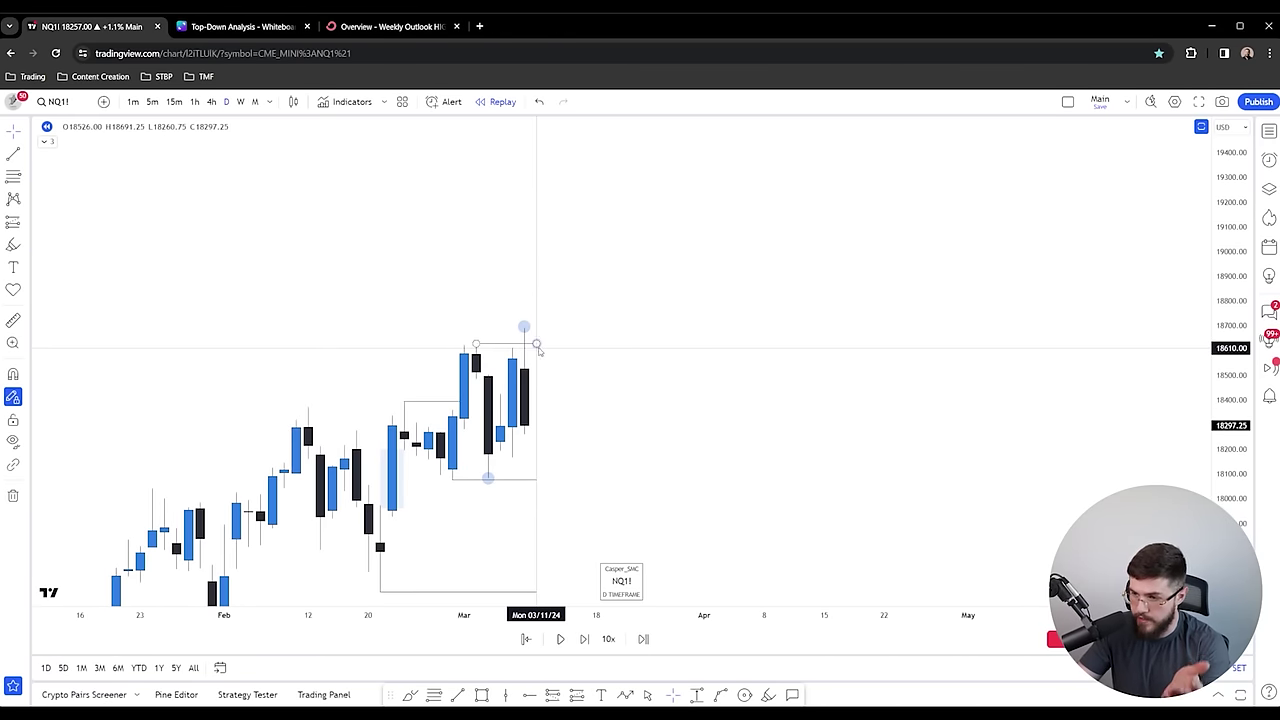
drag(560, 417, 537, 365)
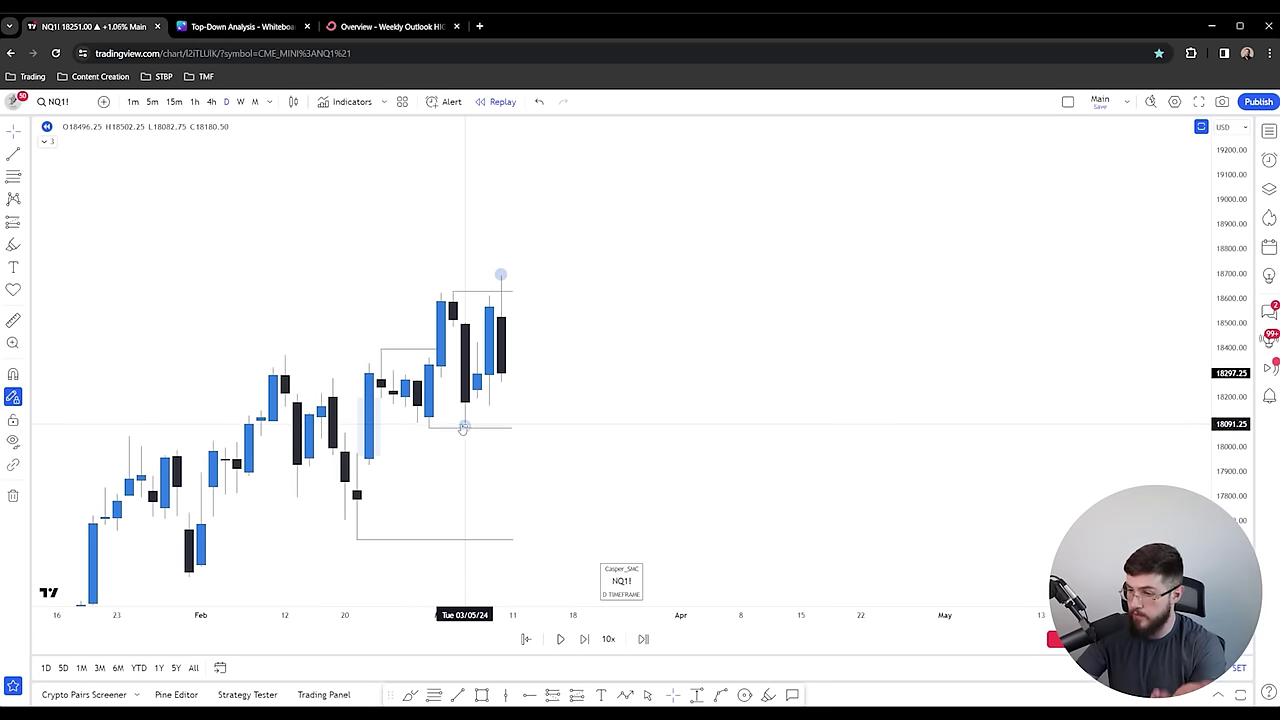
mouse_move(389, 281)
mouse_down()
mouse_move(417, 203)
mouse_move(406, 268)
mouse_up()
scroll(430, 211, down, 2)
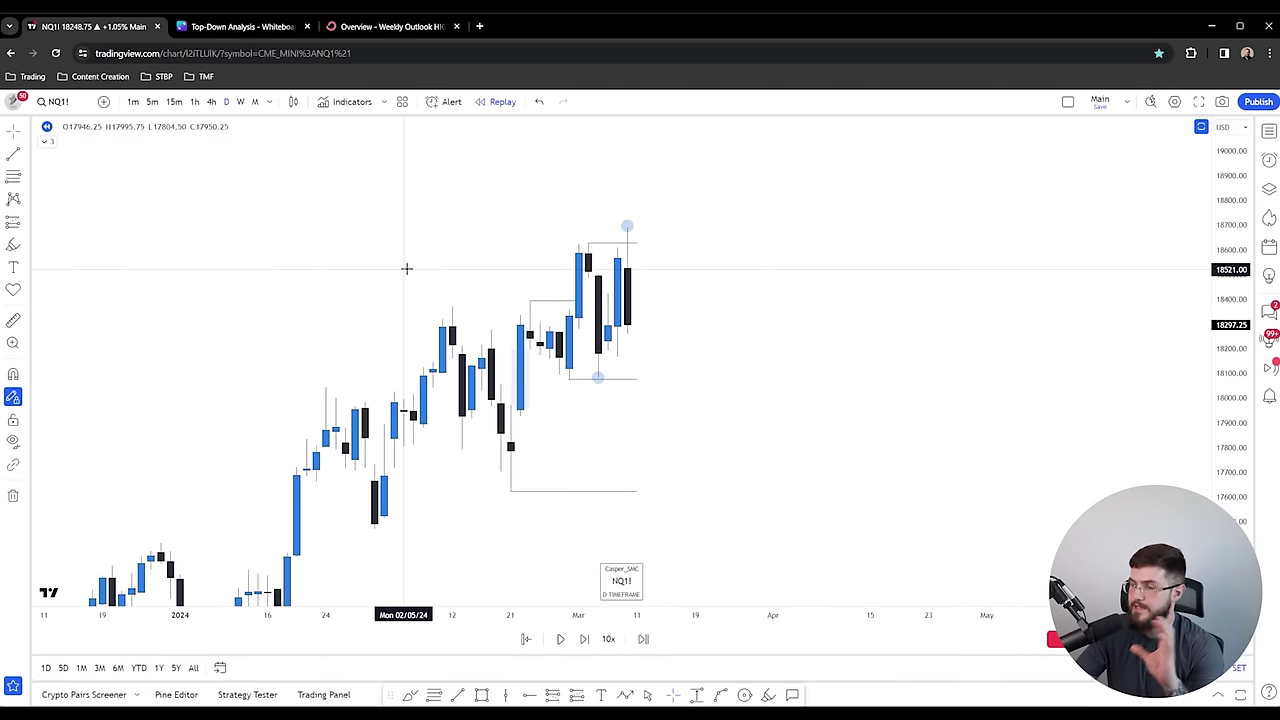
click(381, 26)
drag(592, 364, 226, 366)
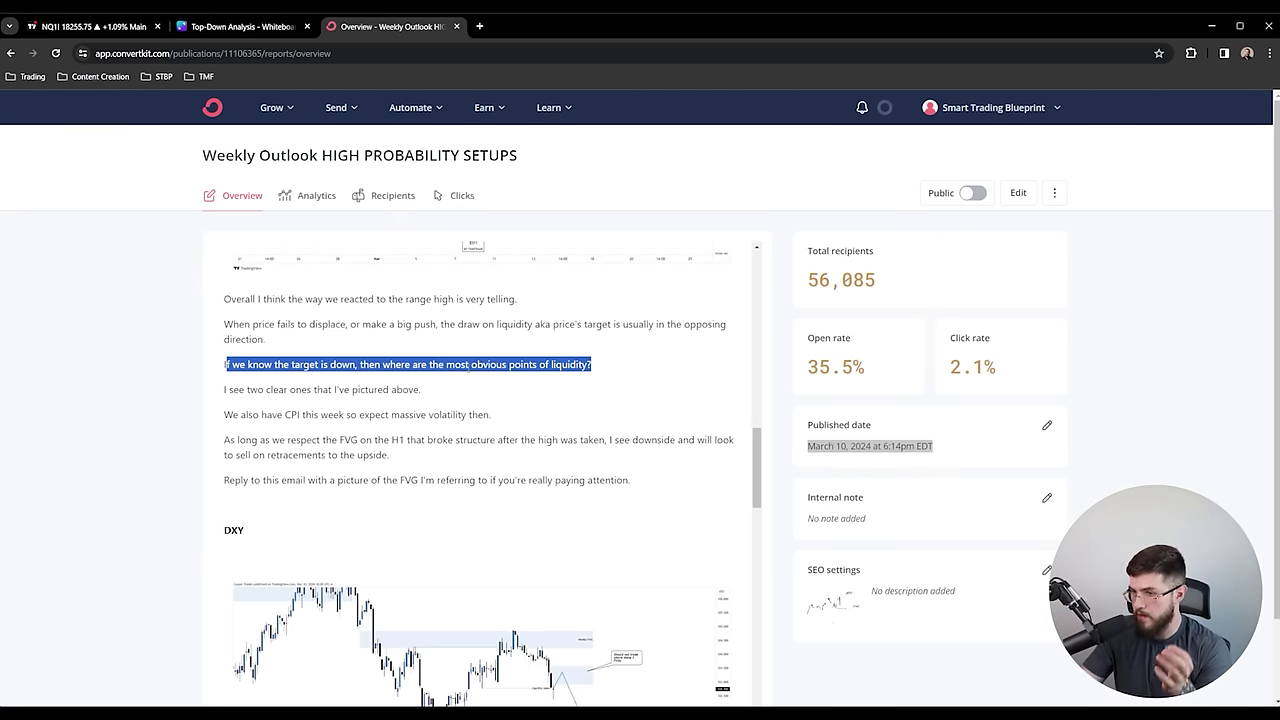
- Switch to the NQ1! chart on the 4-hour timeframe and start the range-low line at the 02/29/24 02:00 candle
click(105, 26)
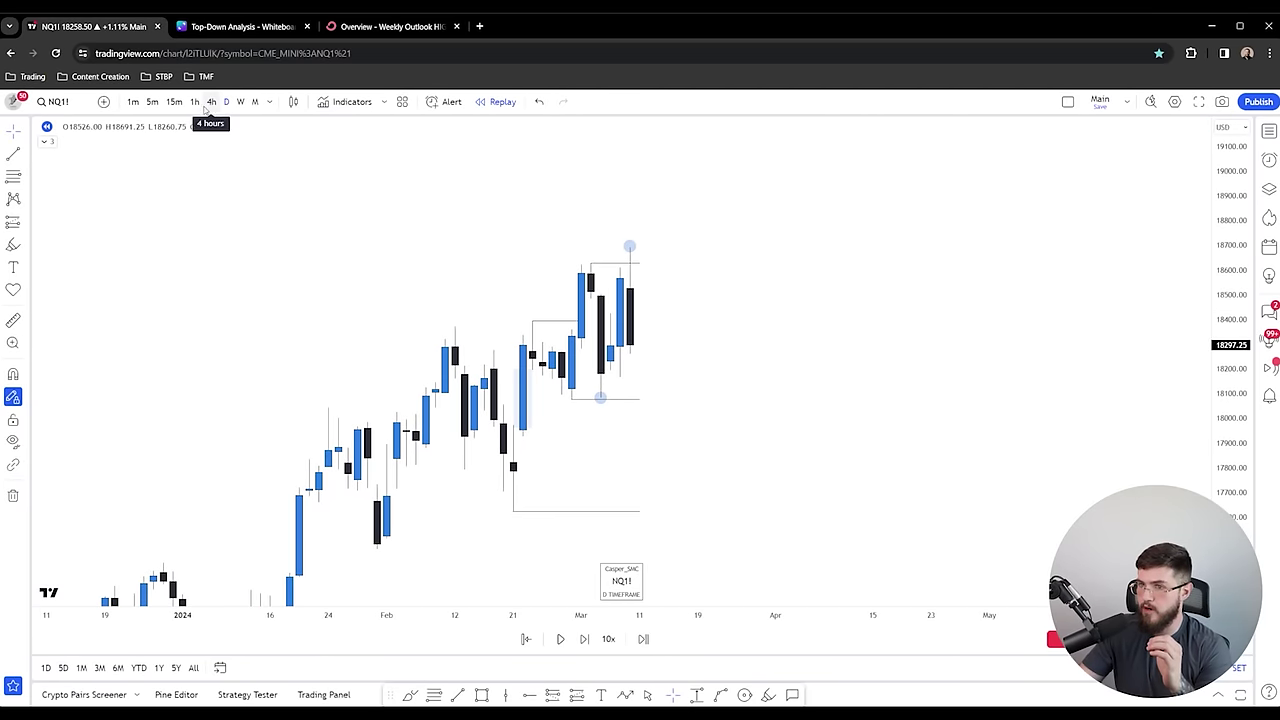
click(211, 101)
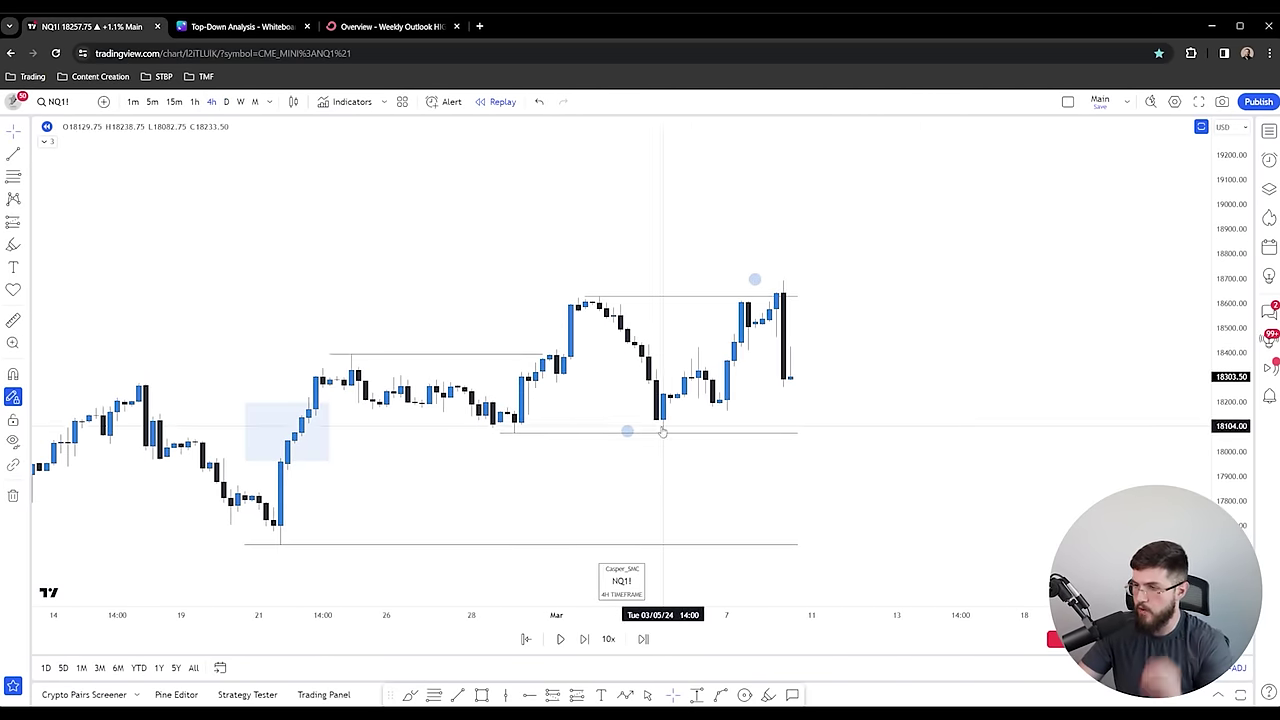
drag(1230, 497, 1230, 250)
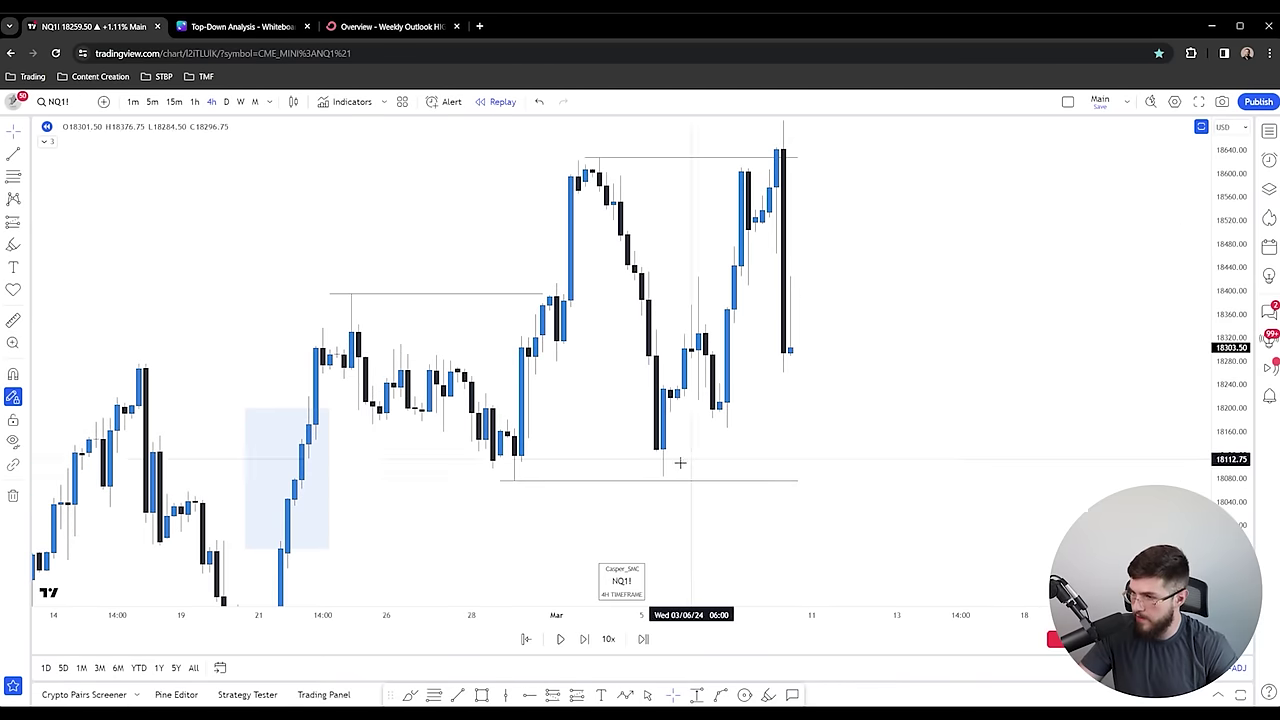
drag(500, 480, 514, 480)
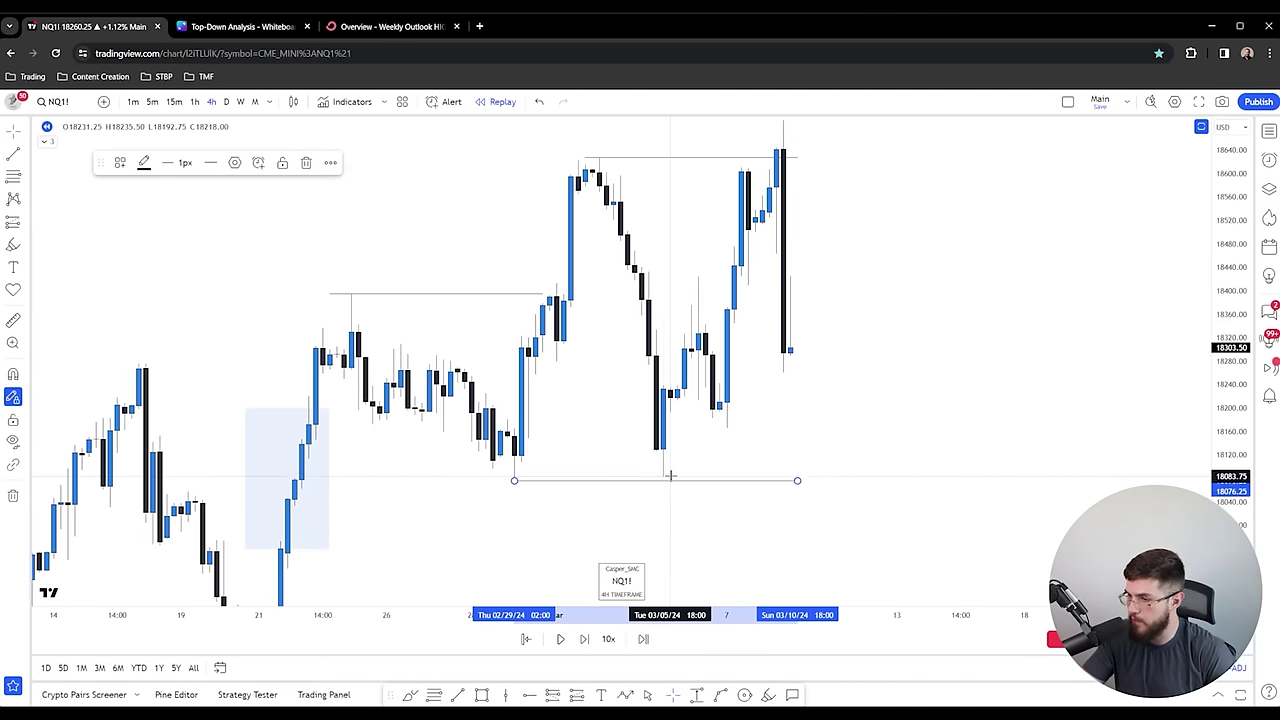
- Delete the gap rectangle and the older high line, and start the range-high line at the wick that formed it
middle_click(323, 474)
middle_click(336, 294)
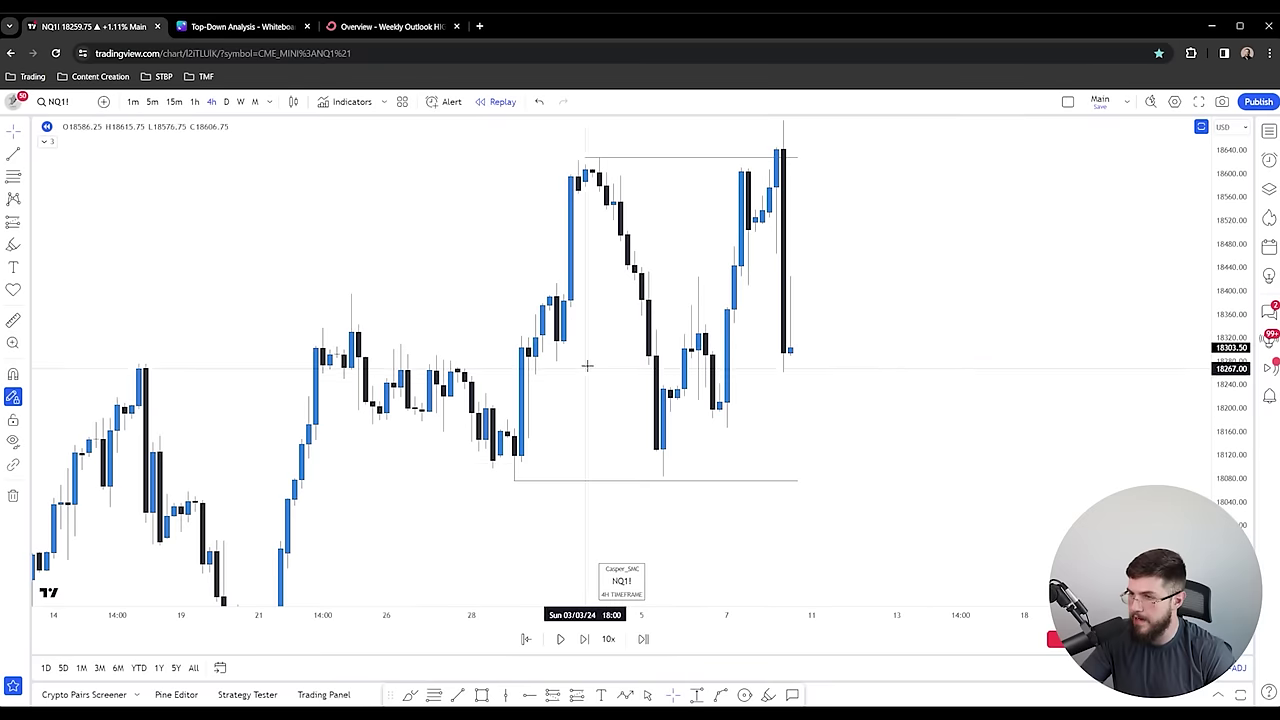
drag(586, 157, 600, 158)
drag(708, 240, 550, 290)
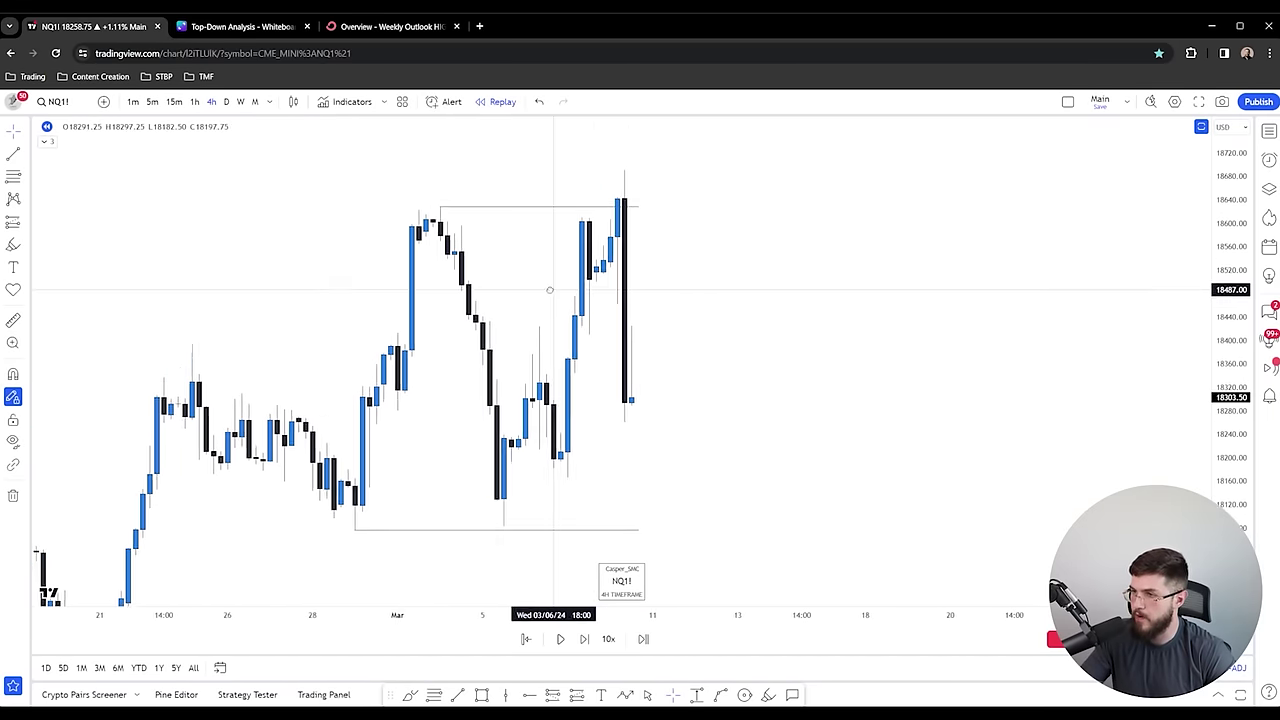
- Switch to the ConvertKit newsletter and enlarge its NQ chart to read the failure-to-displace and low-hanging-fruit callouts
click(406, 35)
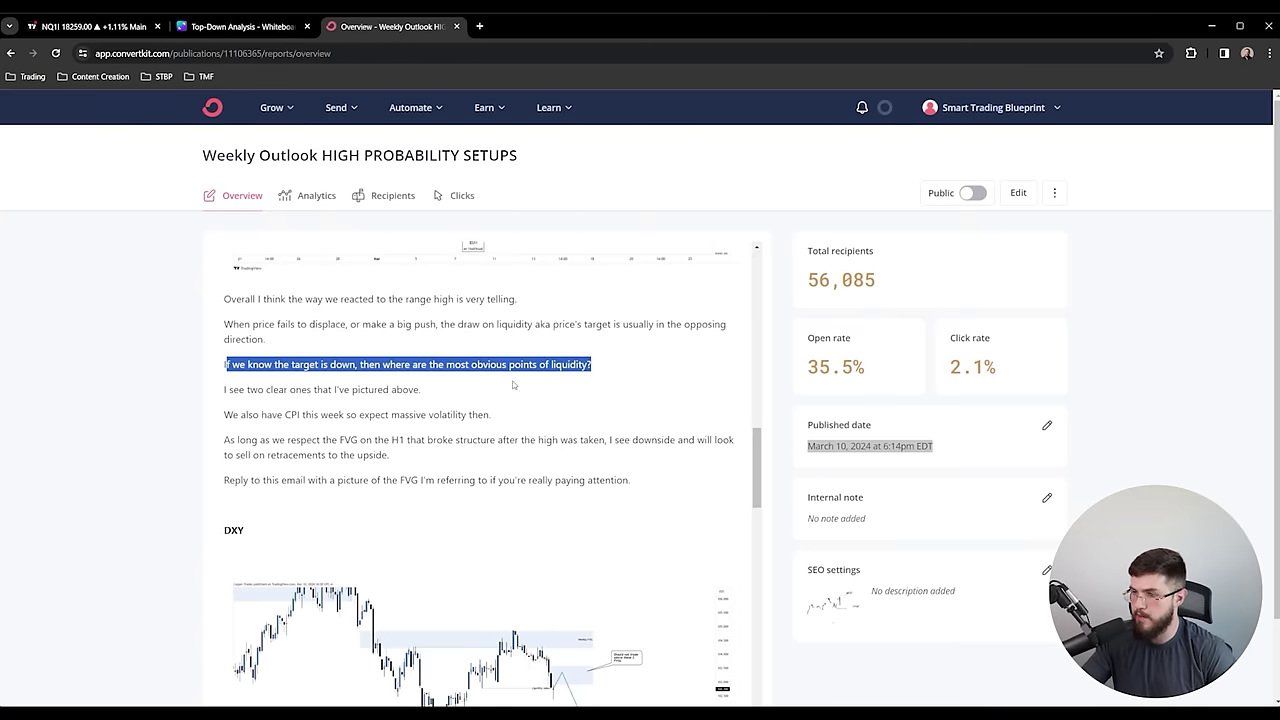
scroll(529, 464, down, 10)
scroll(529, 464, up, 1)
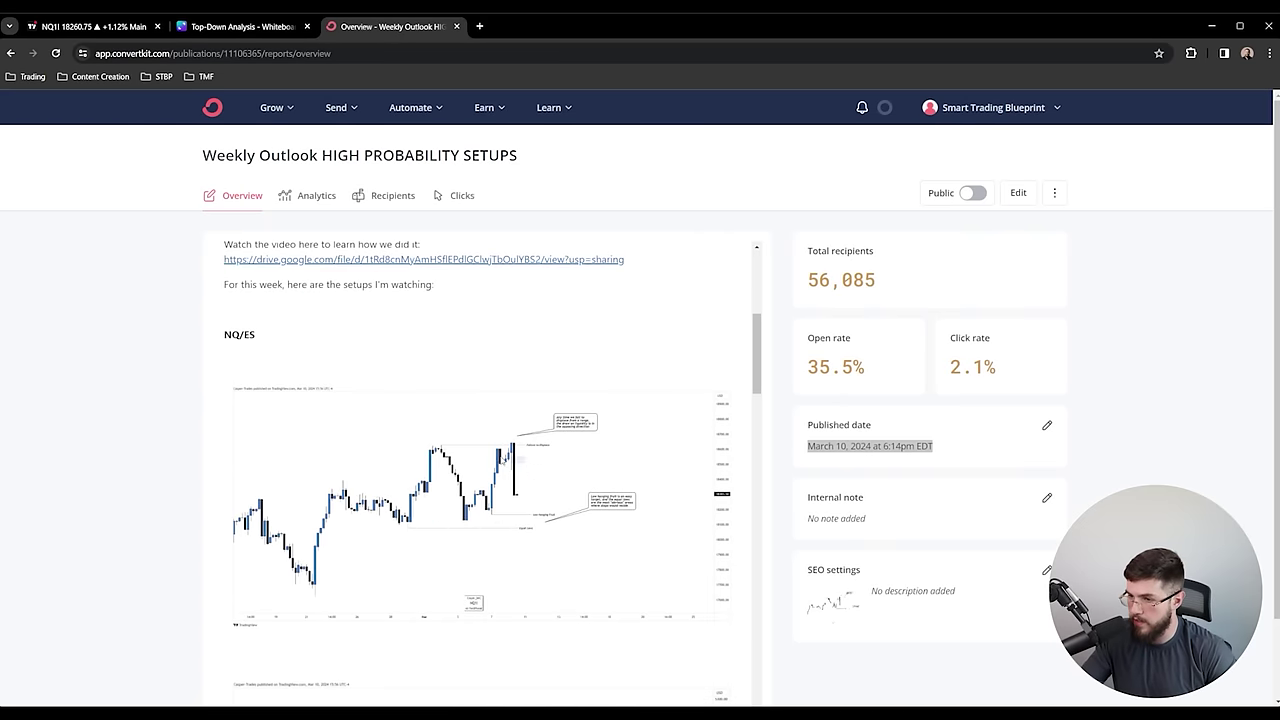
scroll(533, 457, up, 4)
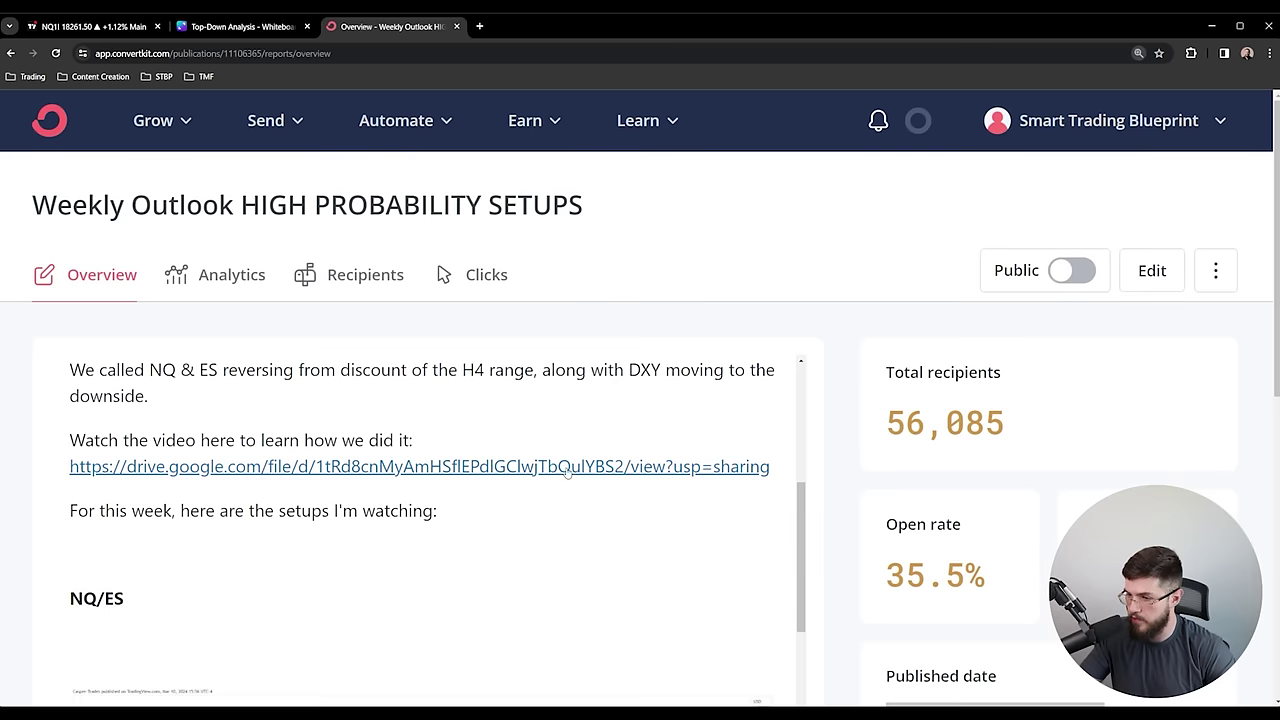
scroll(510, 458, down, 3)
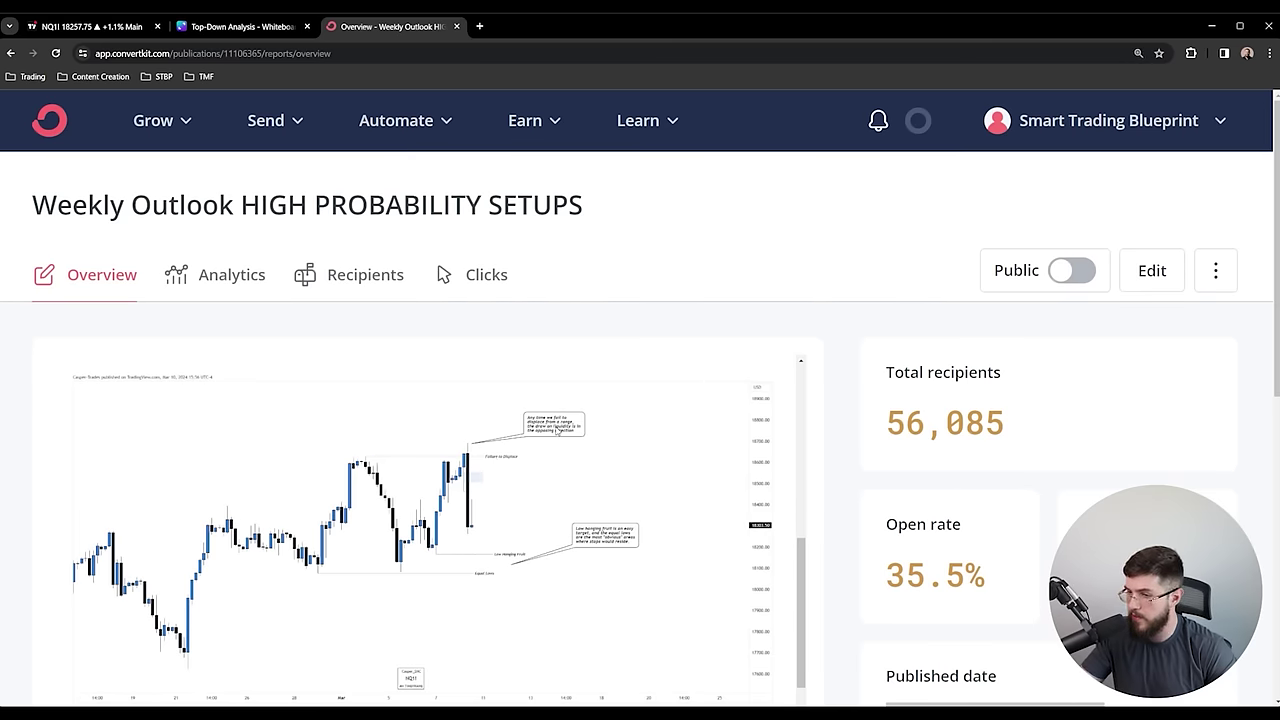
scroll(540, 450, down, 1)
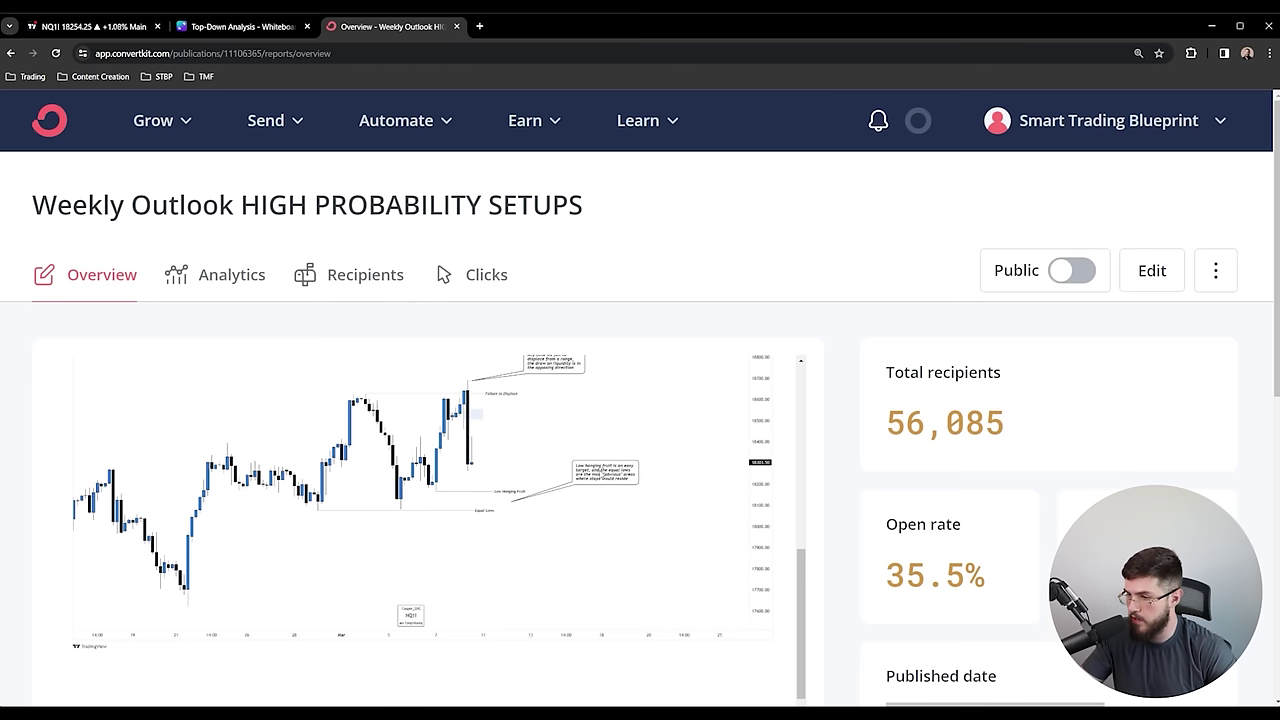
scroll(621, 480, down, 1)
scroll(435, 440, up, 1)
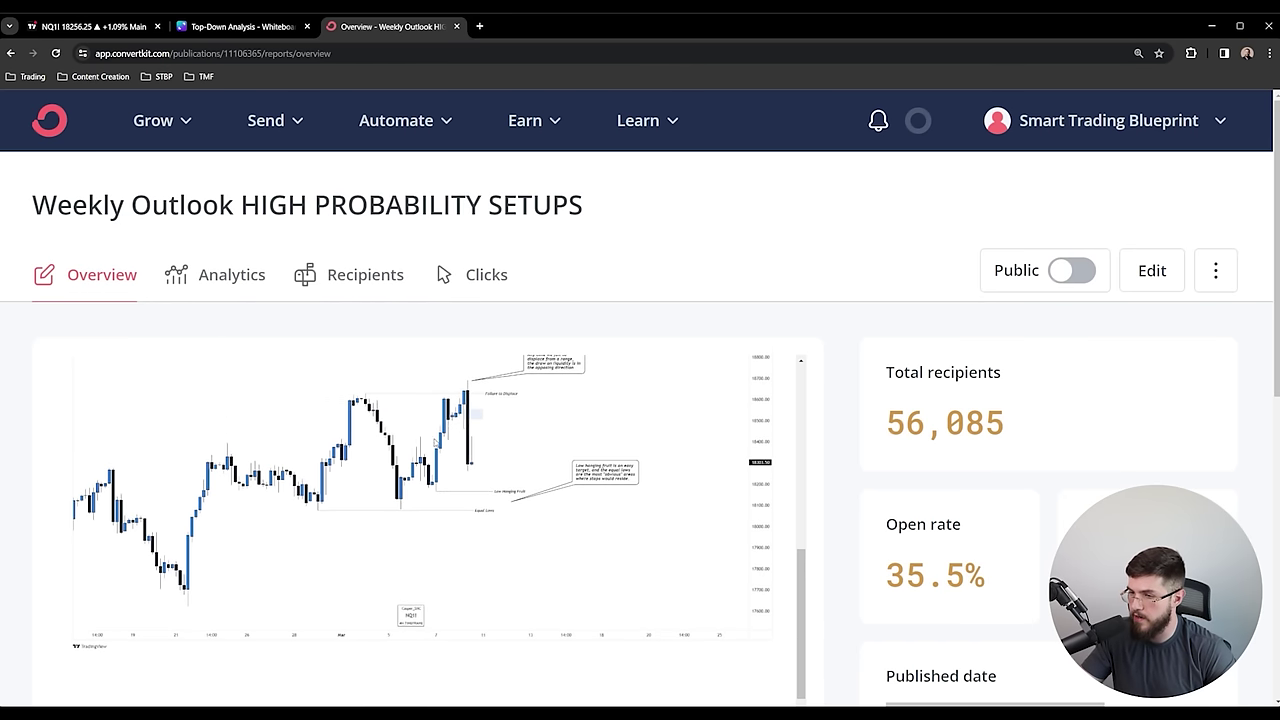
- Switch to the TradingView NQ1! chart and examine the 4-hour range between the marked high and low
click(107, 28)
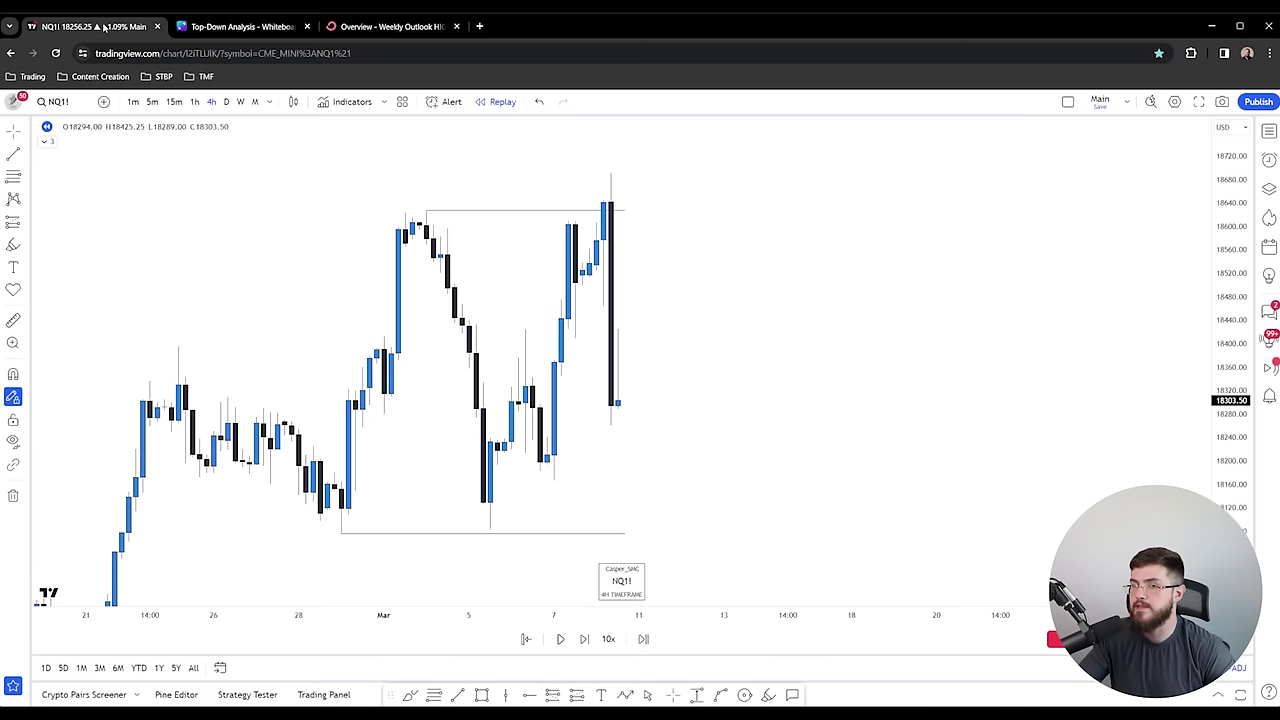
drag(628, 328, 705, 323)
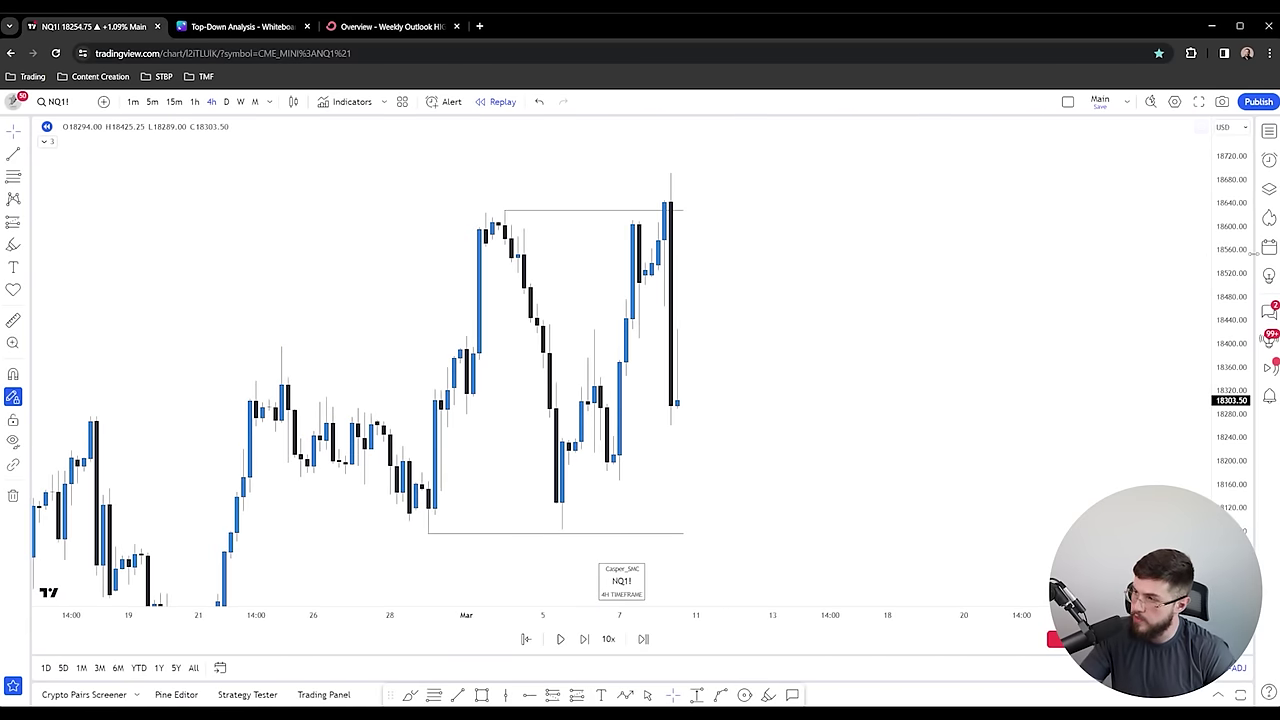
drag(1234, 262, 1234, 425)
drag(939, 411, 785, 399)
scroll(640, 414, down, 1)
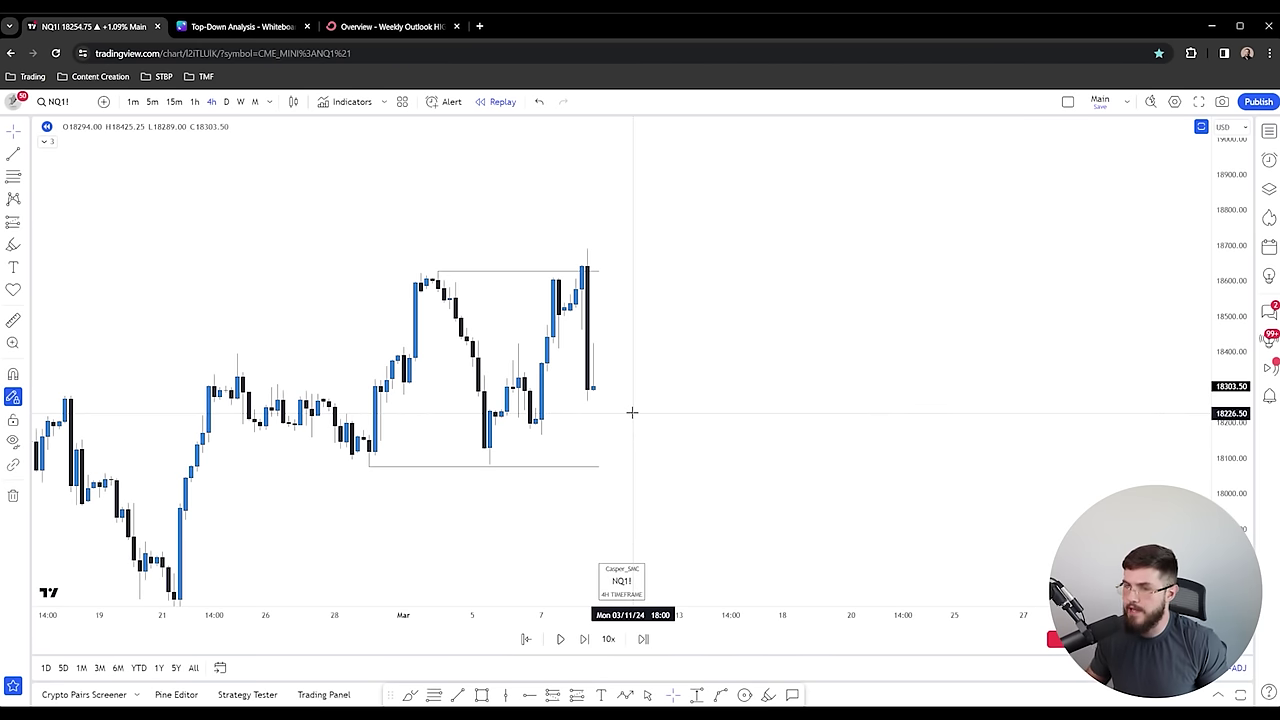
- Switch to the Canva whiteboard and review the Top-Down Analysis flowchart's Time, Price and Economic Calendar branches
click(231, 28)
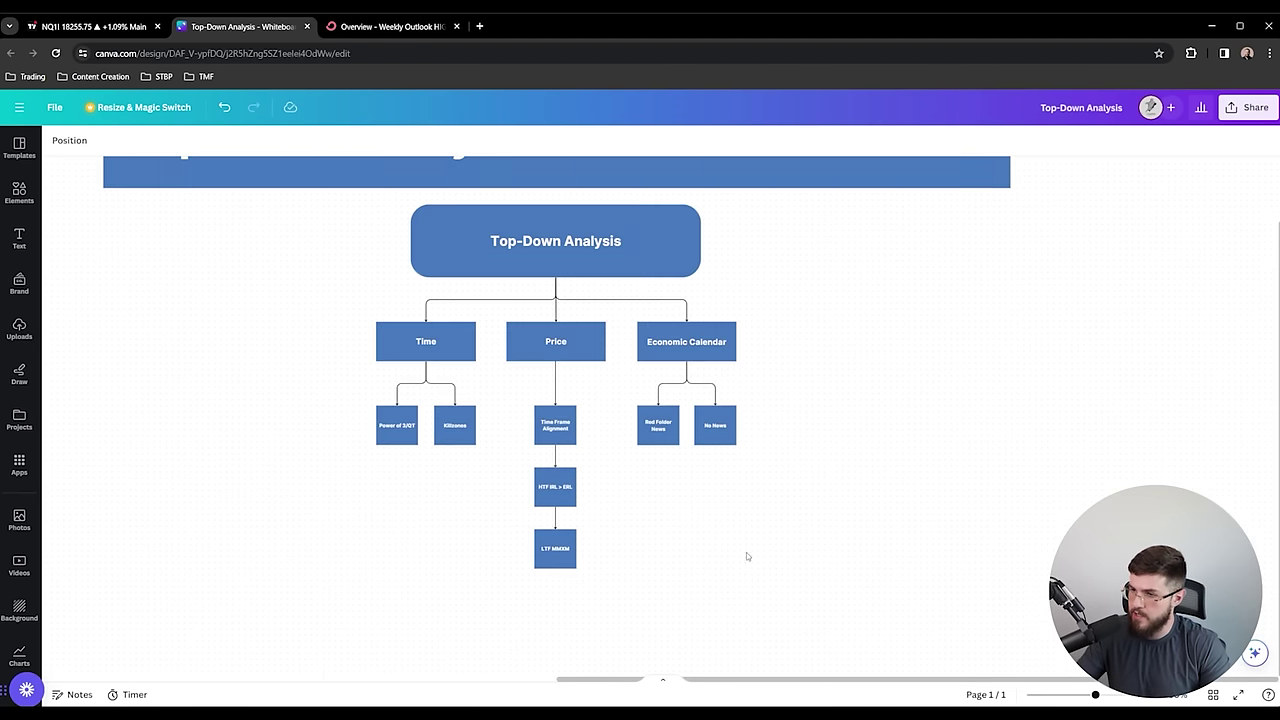
scroll(872, 581, up, 1)
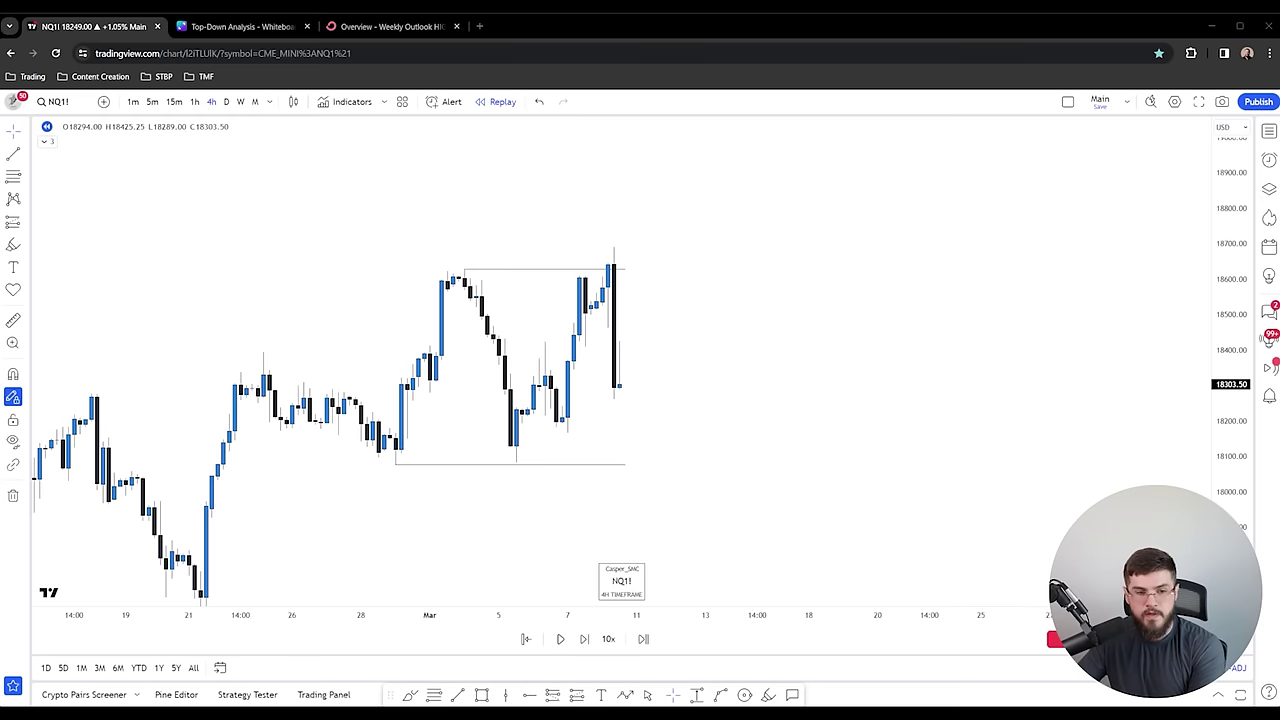
- Paste the timeframe alignment note (W>H4, D>H1, H4>M15, H1>M5, M15>M1) on the NQ1! chart and place it right of the candles
click(723, 226)
key(ctrl+v)
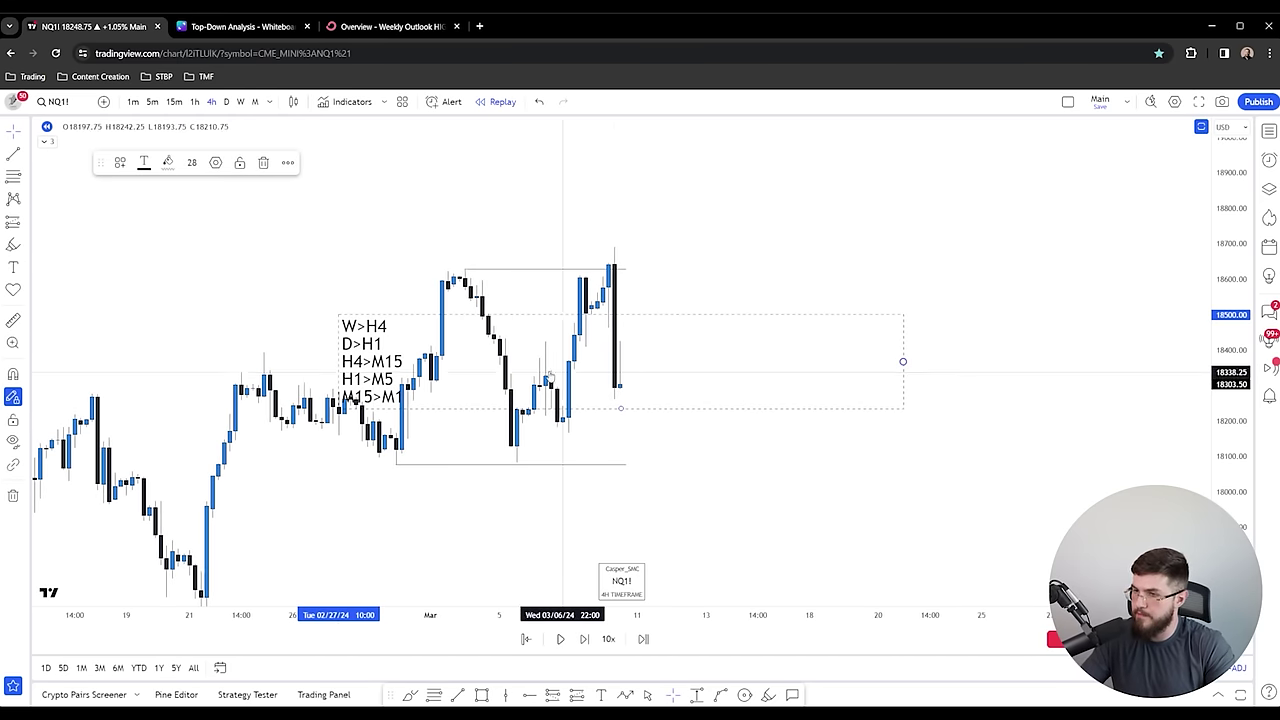
drag(371, 355, 798, 226)
drag(834, 340, 709, 346)
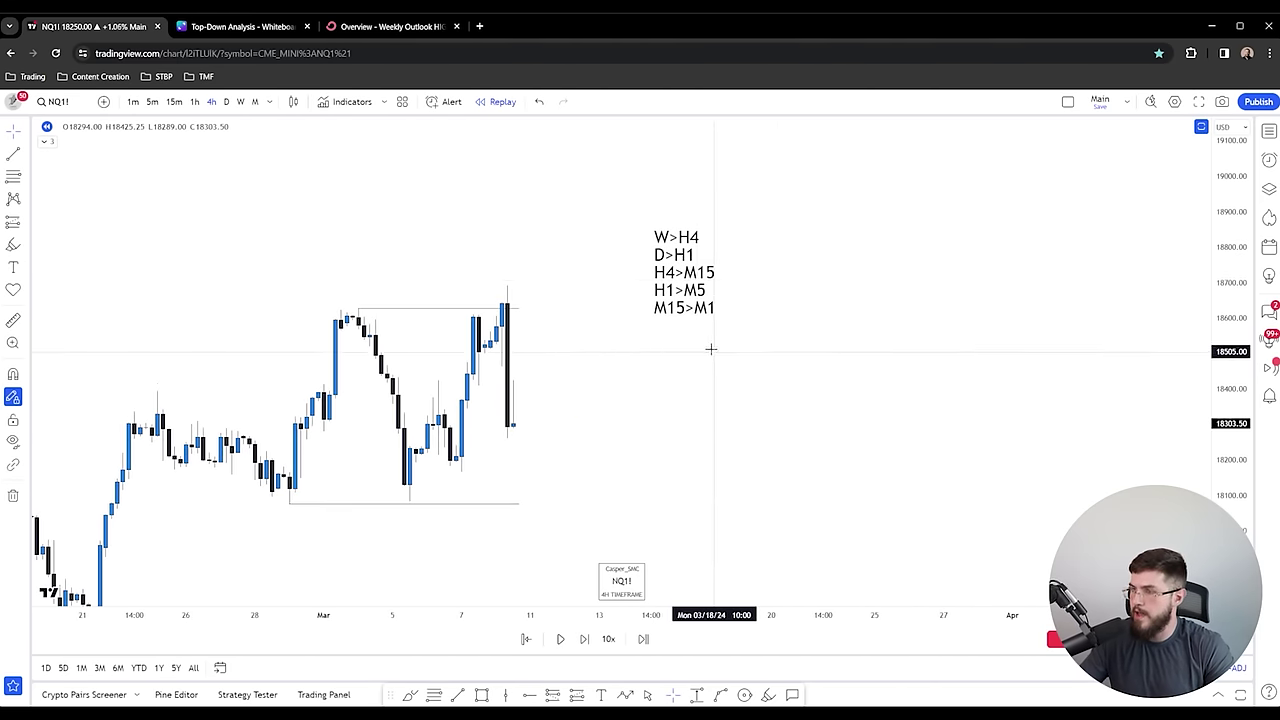
click(645, 275)
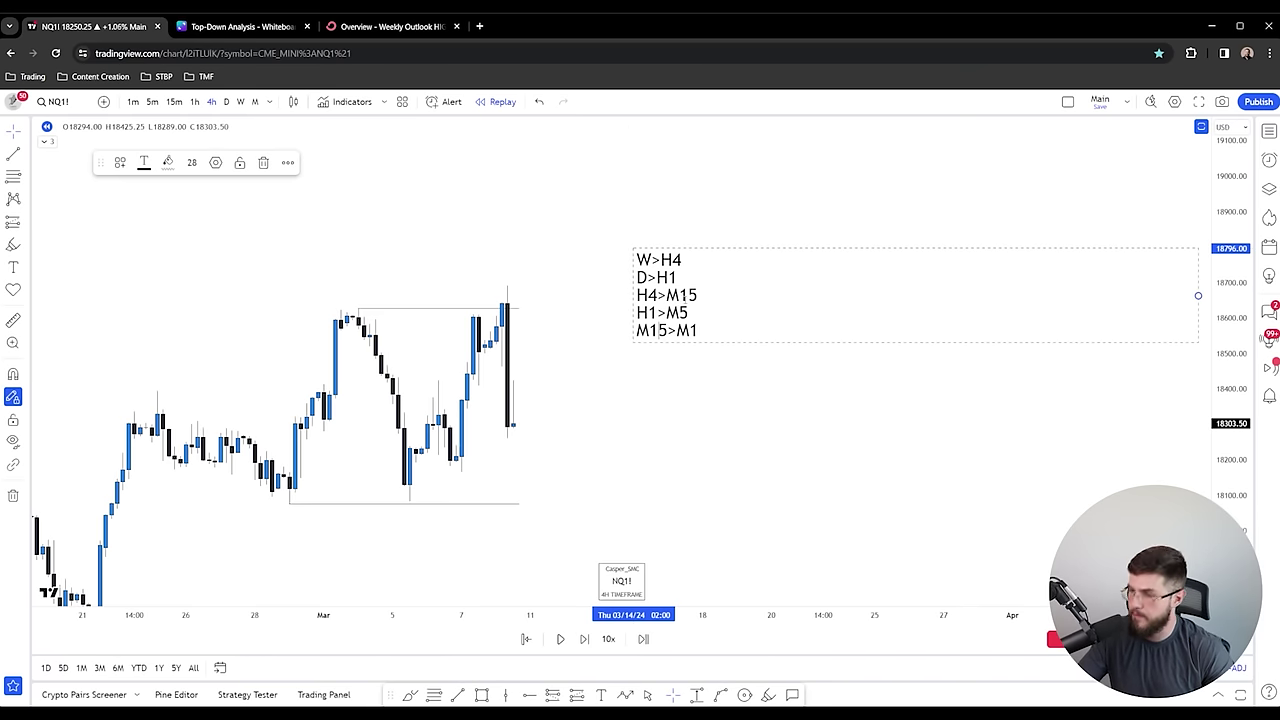
click(584, 291)
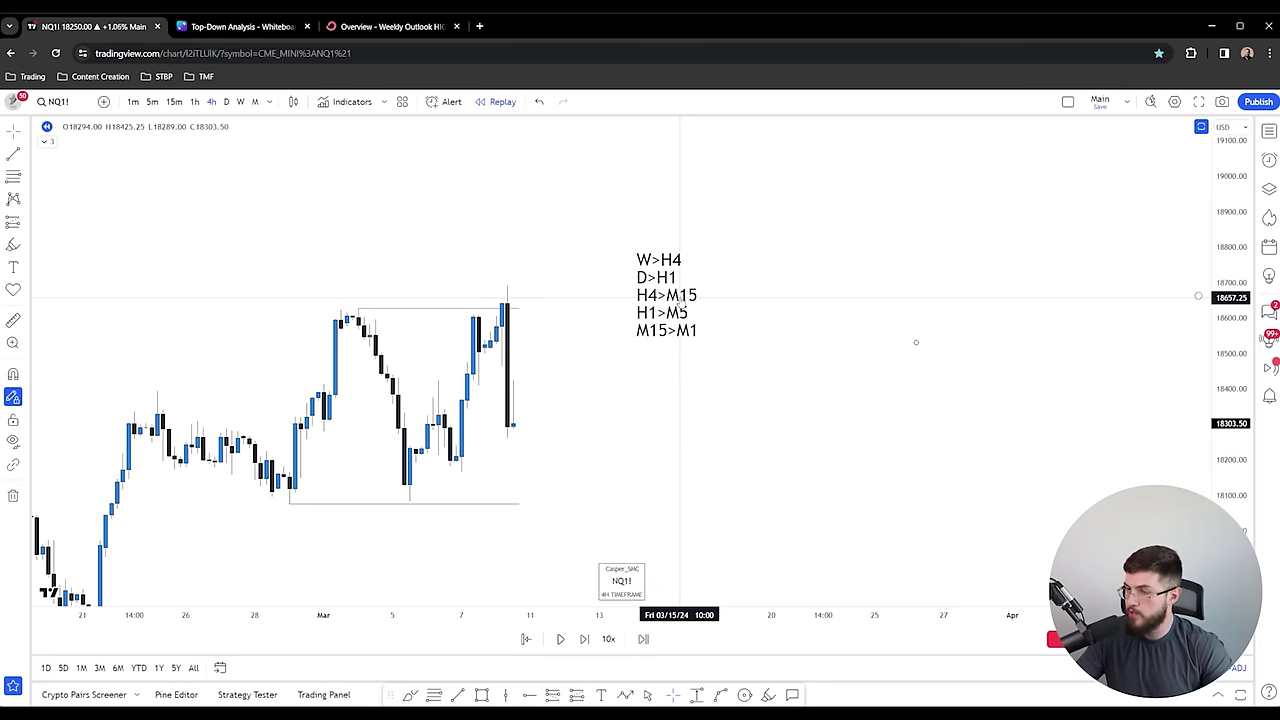
drag(680, 297, 655, 250)
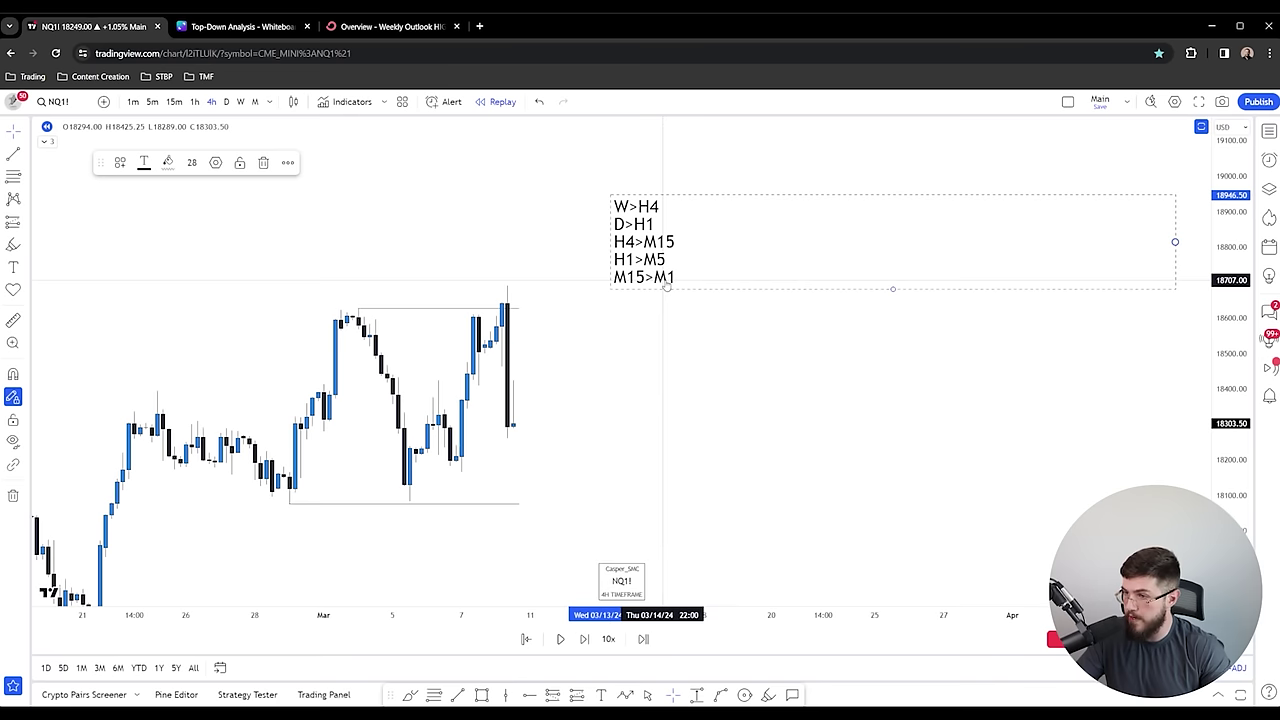
click(670, 285)
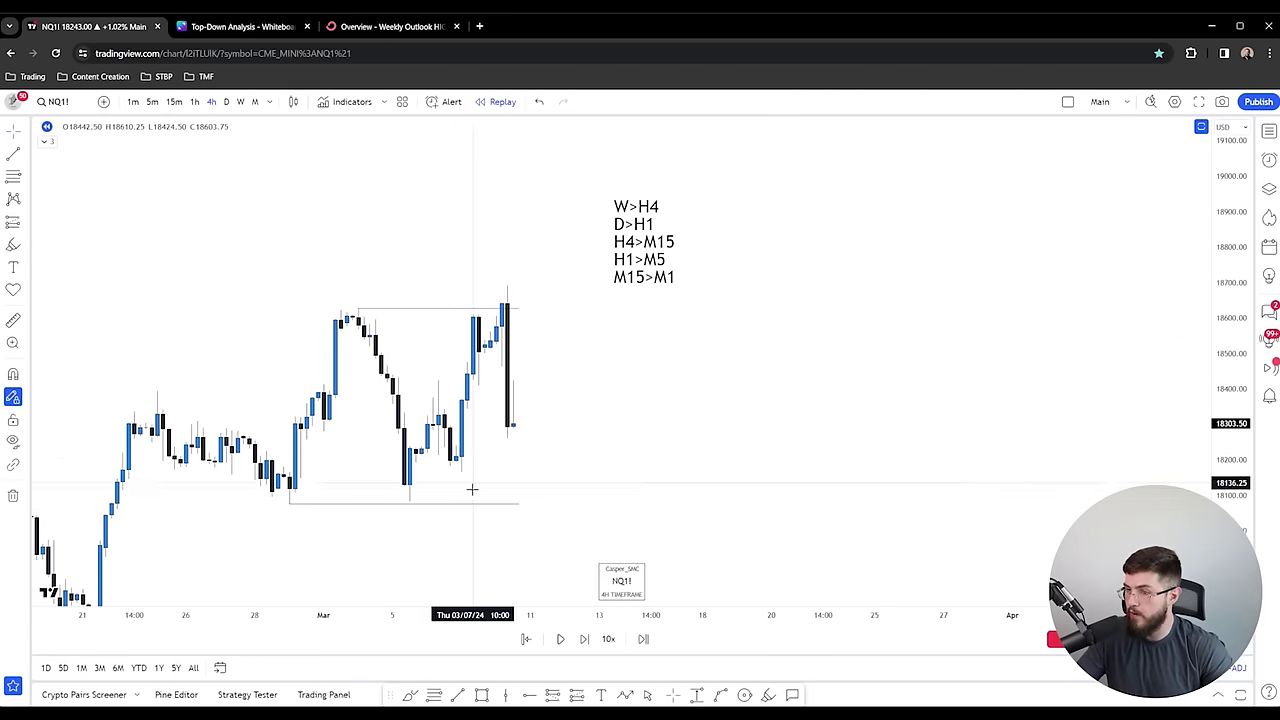
- Draw a rectangle over the gap around 18,440 in the 03/08/24 drop, extending it to the right past the last candle
click(482, 695)
key(ctrl)
ctrl+click(503, 366)
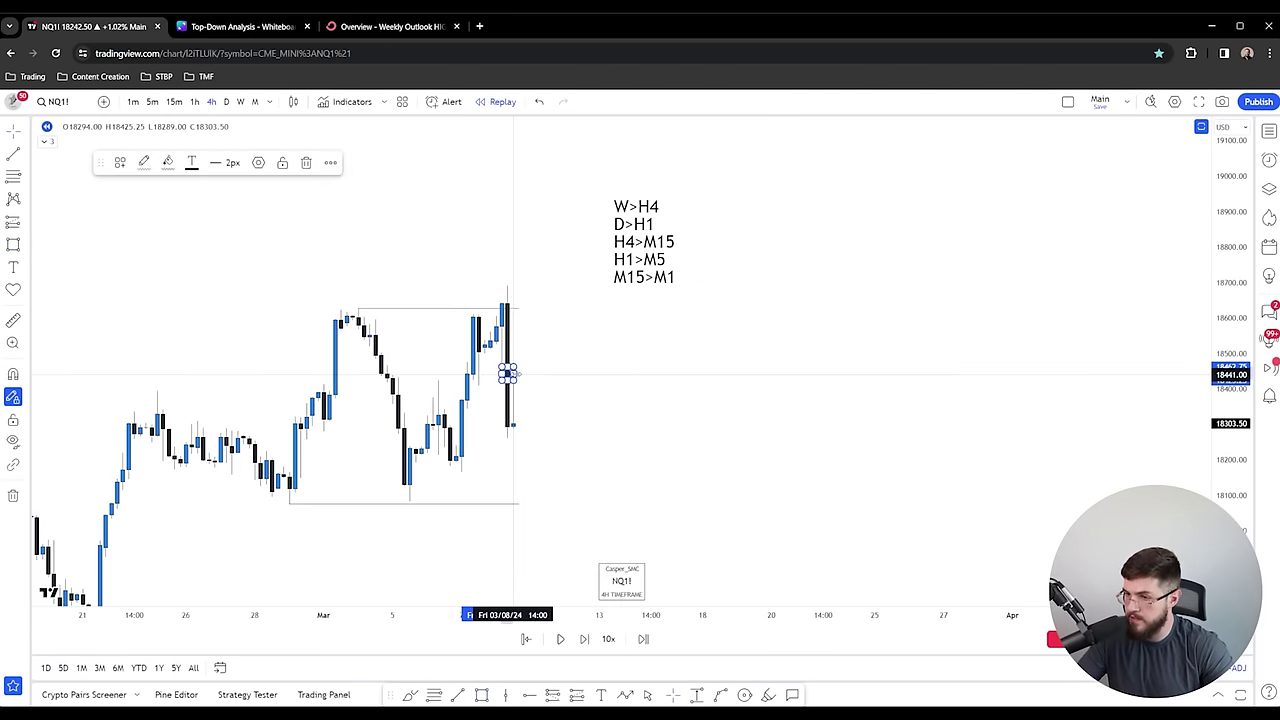
click(576, 379)
click(657, 242)
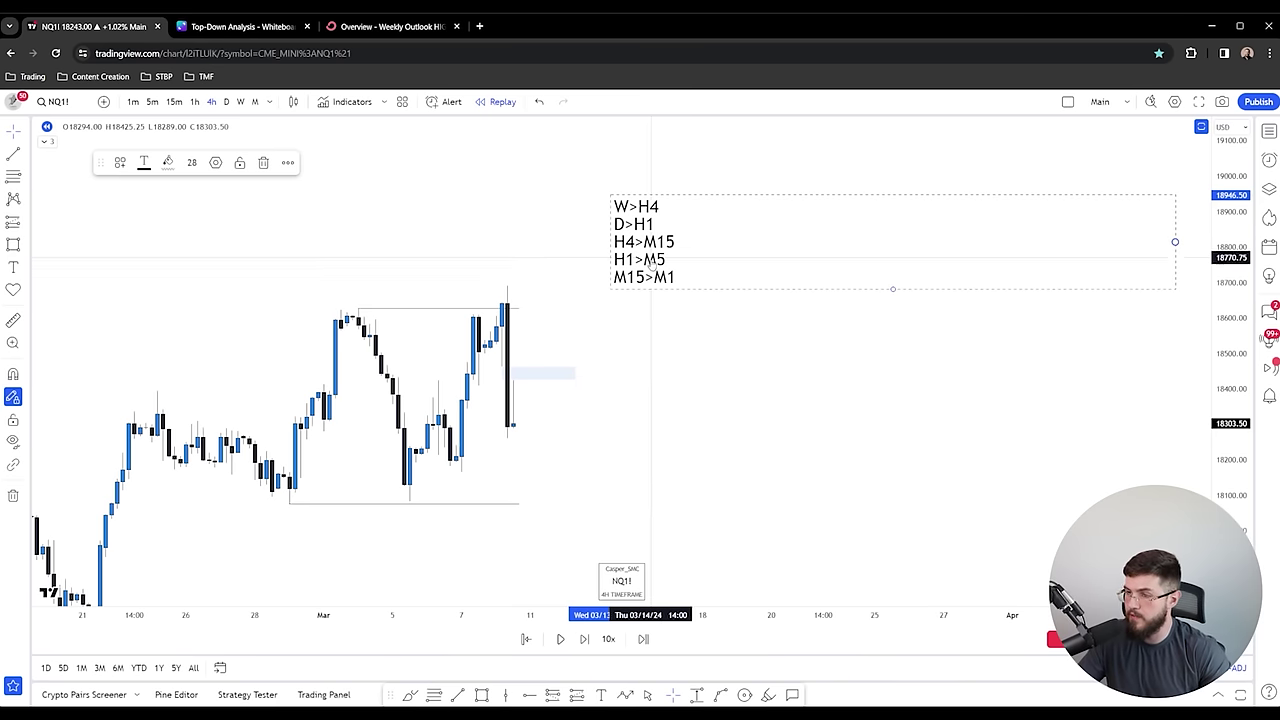
drag(616, 465, 586, 458)
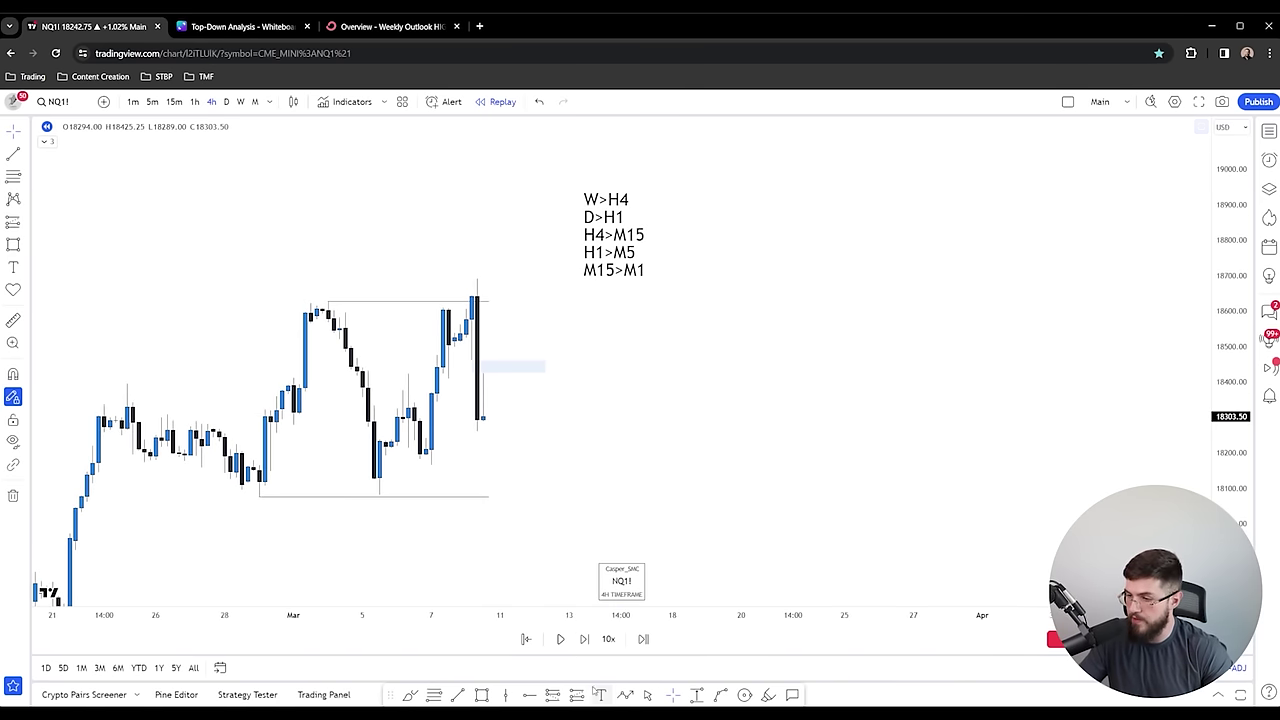
- Sketch a zigzag path rising from the last candle into the gap rectangle, ending with a drop to about 18,357
click(482, 418)
click(505, 375)
click(517, 395)
click(523, 365)
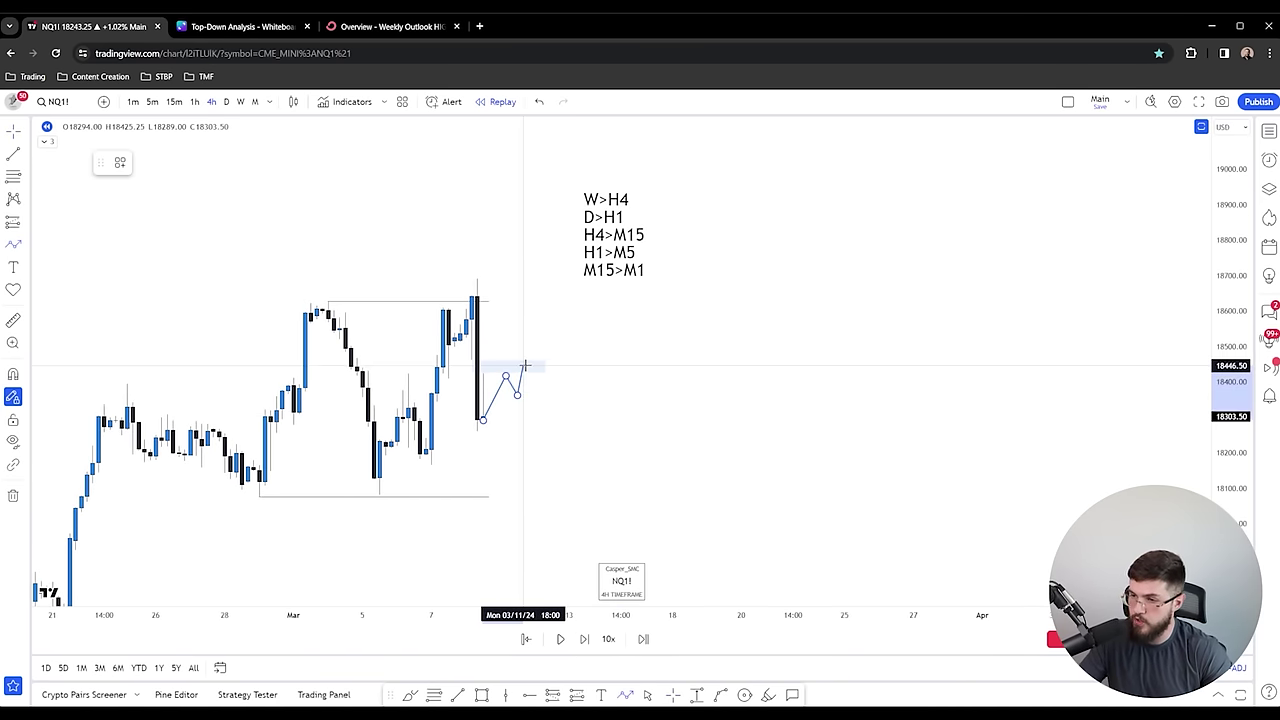
click(535, 382)
click(540, 357)
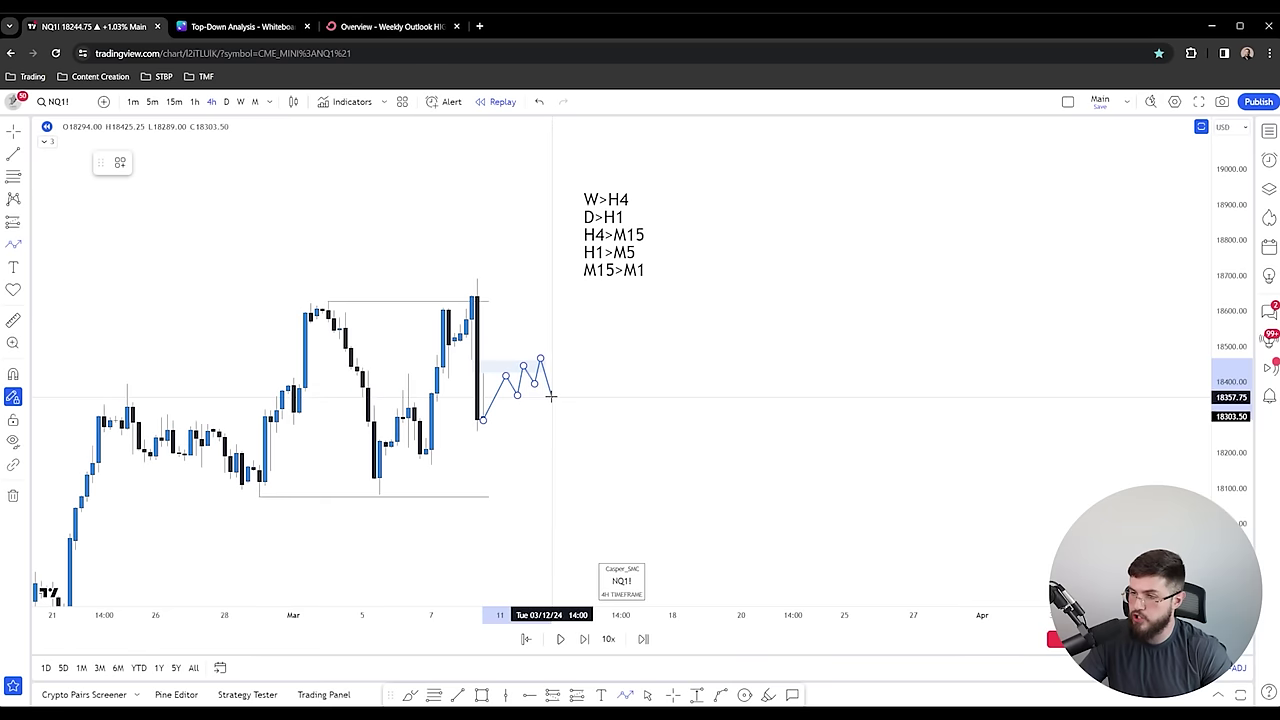
double_click(550, 396)
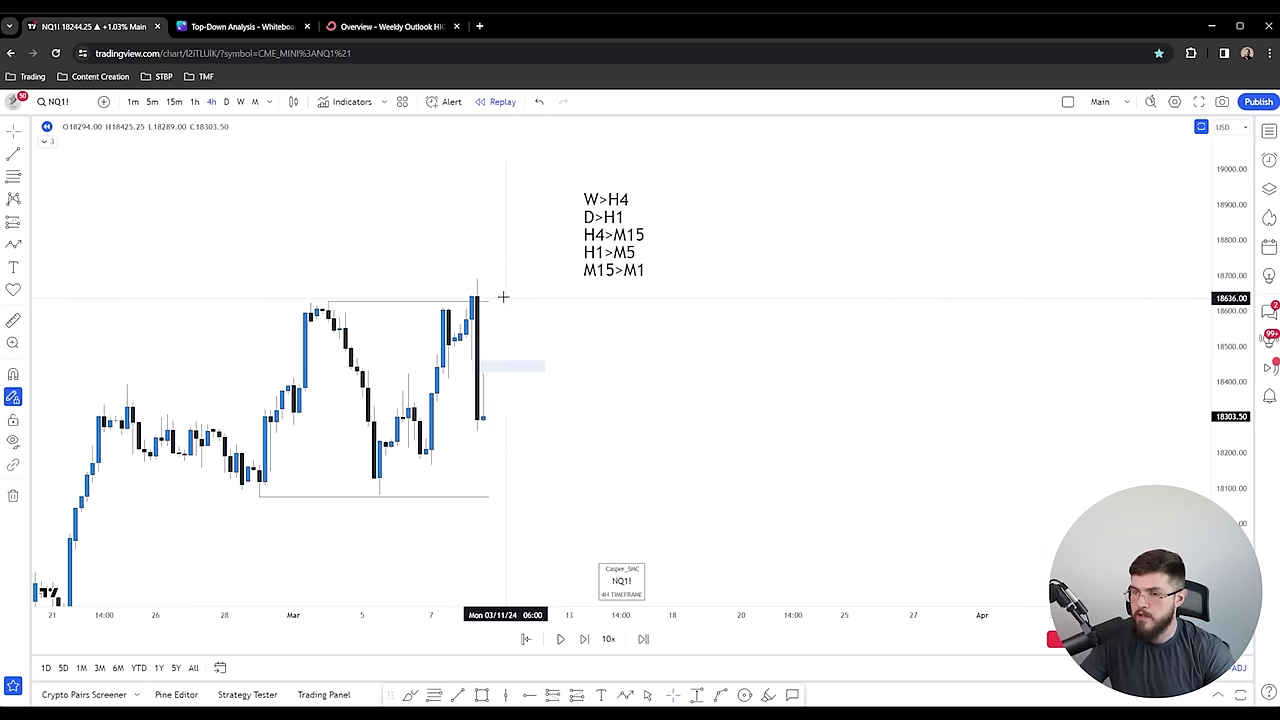
- Label the trend line at the range high "Failure to displace" and extend it past the last candle so the text clears the candles
drag(486, 300, 514, 300)
double_click(517, 301)
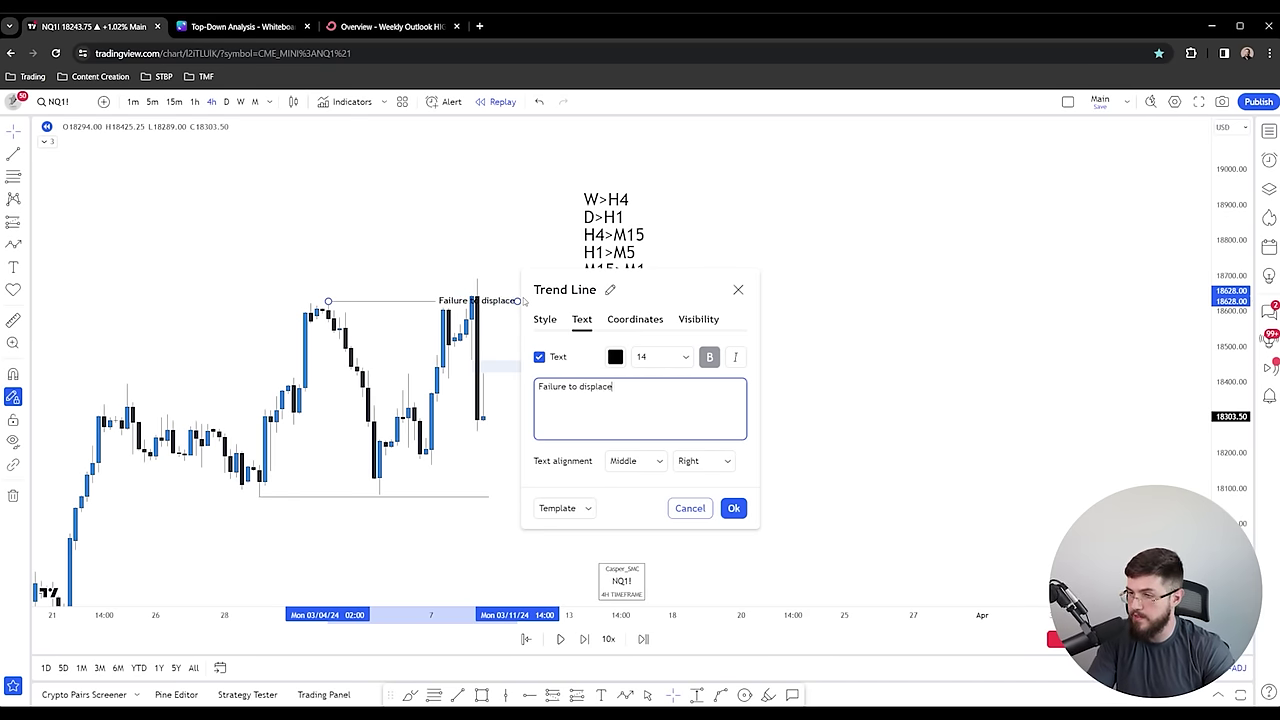
click(414, 241)
click(517, 301)
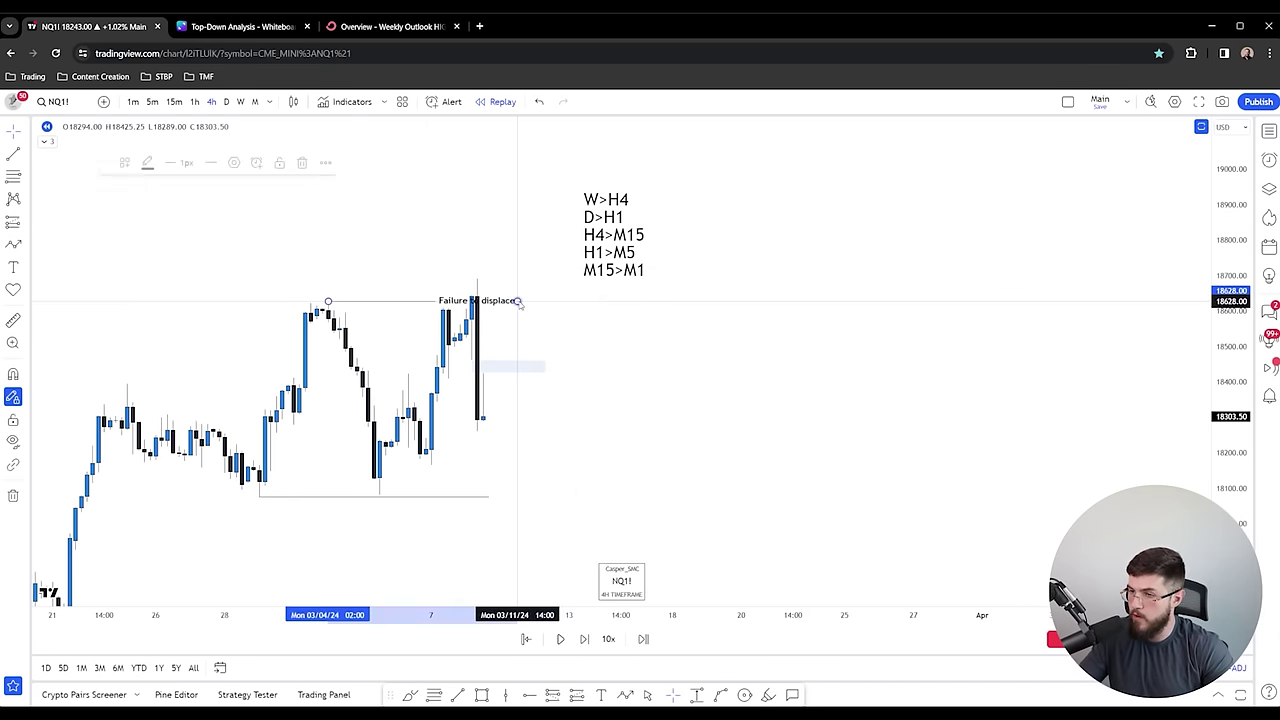
drag(517, 301, 582, 301)
click(618, 247)
- Draw a curved arrow from the gap rectangle's right end, bowed to the right, down to just below the range low
drag(487, 227, 519, 258)
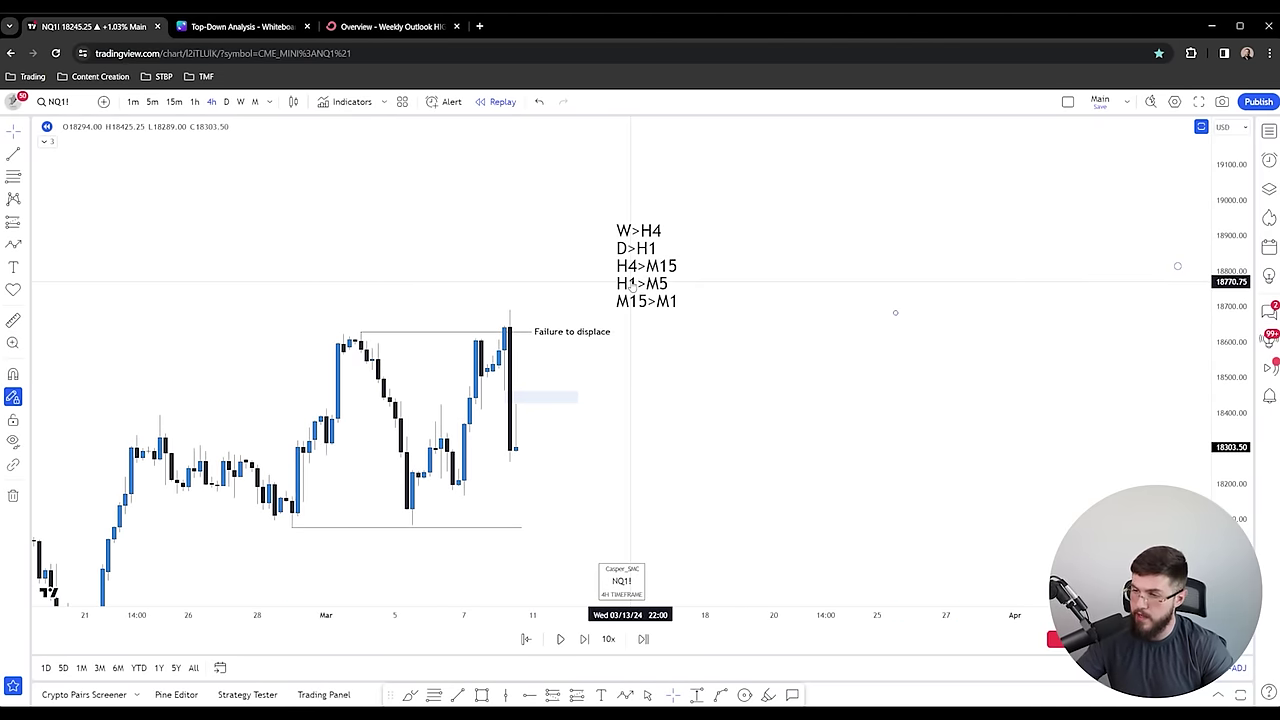
drag(512, 224, 495, 178)
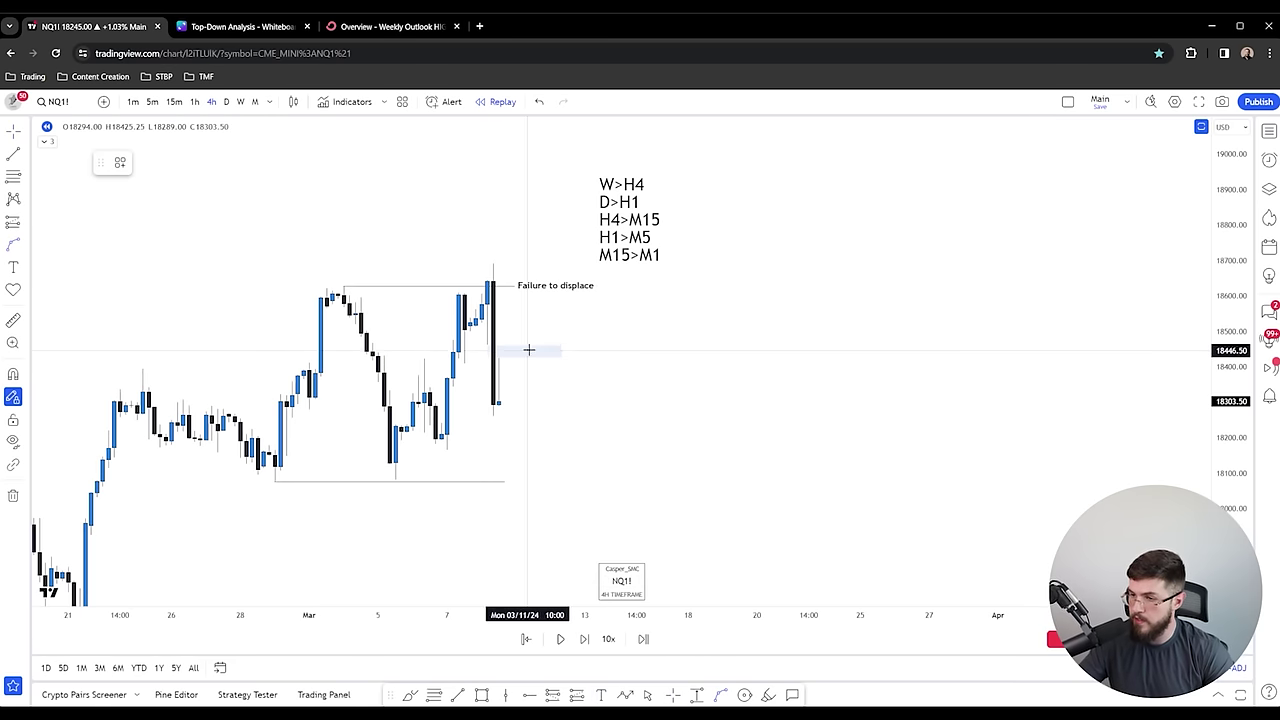
click(565, 352)
click(595, 470)
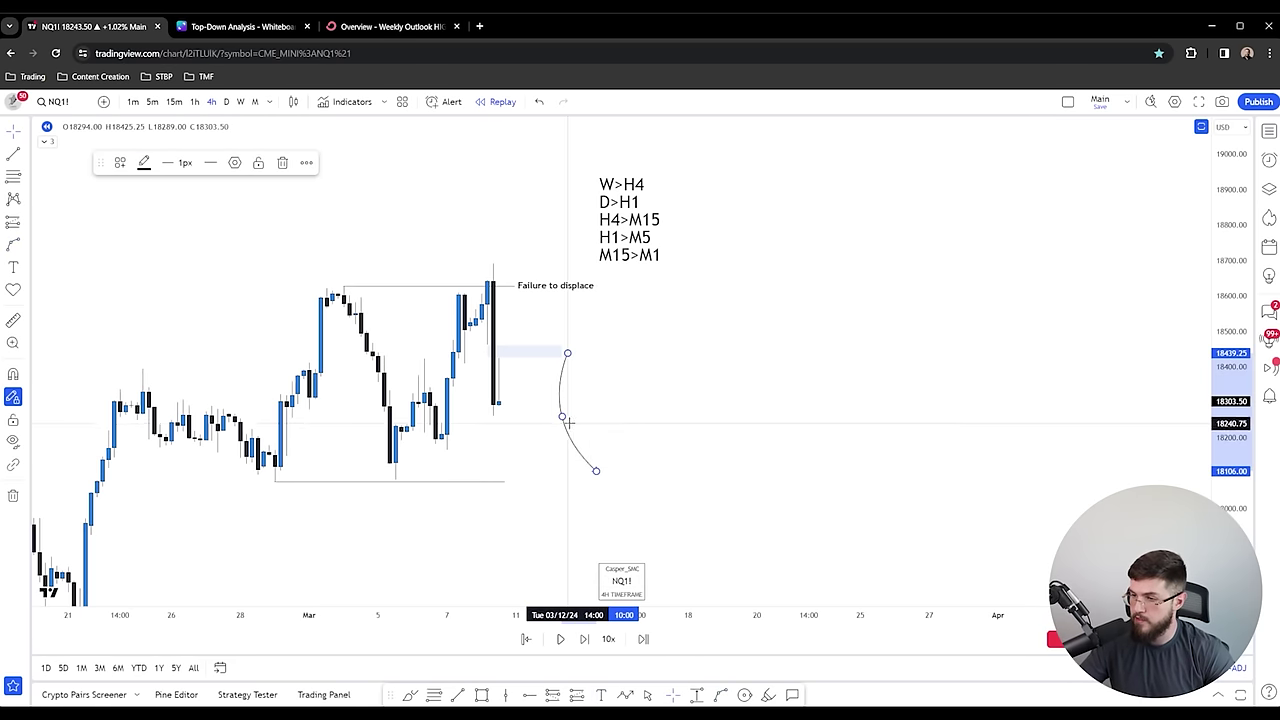
click(631, 423)
drag(599, 471, 591, 492)
click(700, 448)
- Adjust the gap rectangle's right edge to end at the start of the curved arrow
click(573, 351)
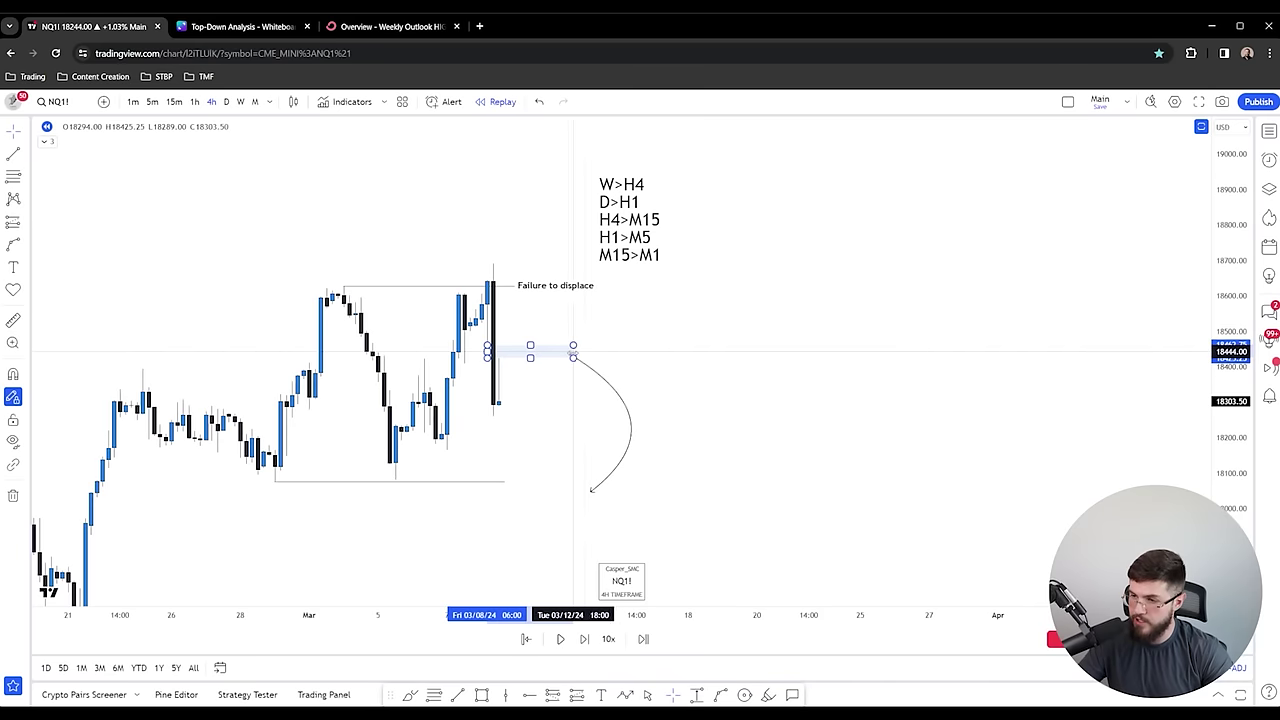
drag(608, 353, 567, 352)
click(586, 356)
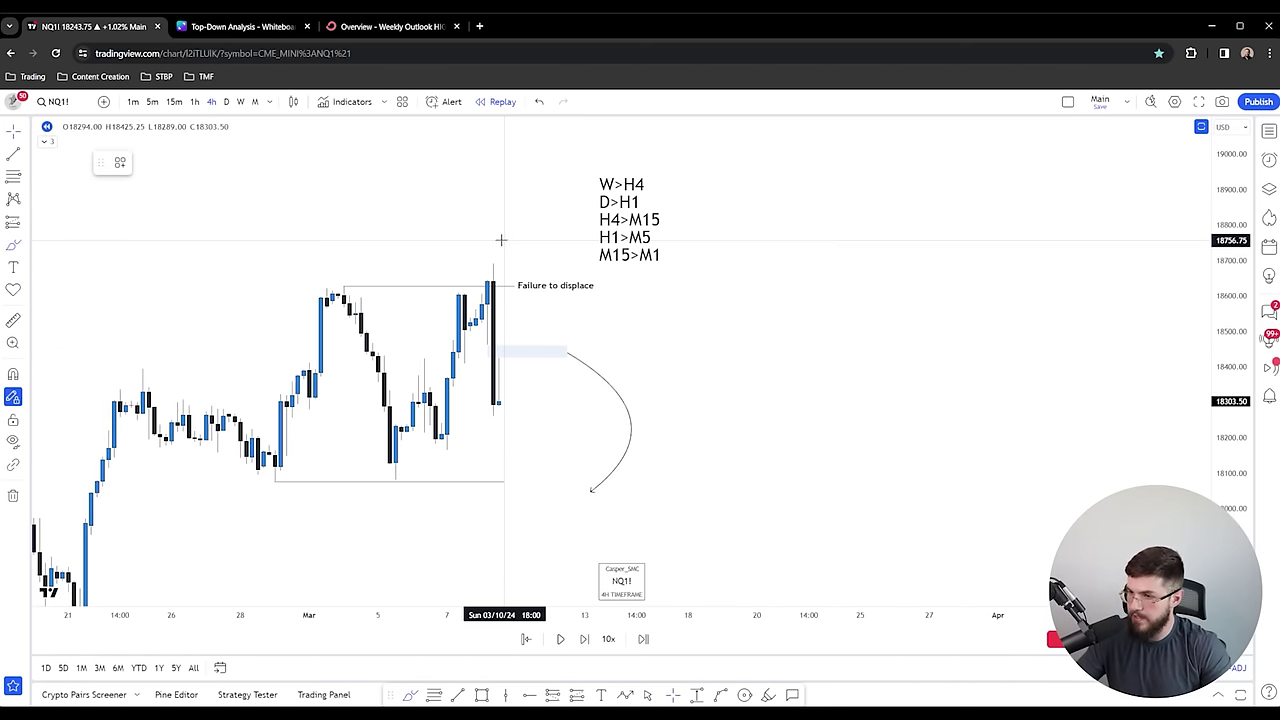
- Brush a freehand path from the last candle into the gap and below the range low, mark levels near its peak, and undo the strokes
mouse_move(502, 242)
mouse_down()
mouse_move(585, 298)
mouse_move(694, 522)
mouse_up()
key(Delete)
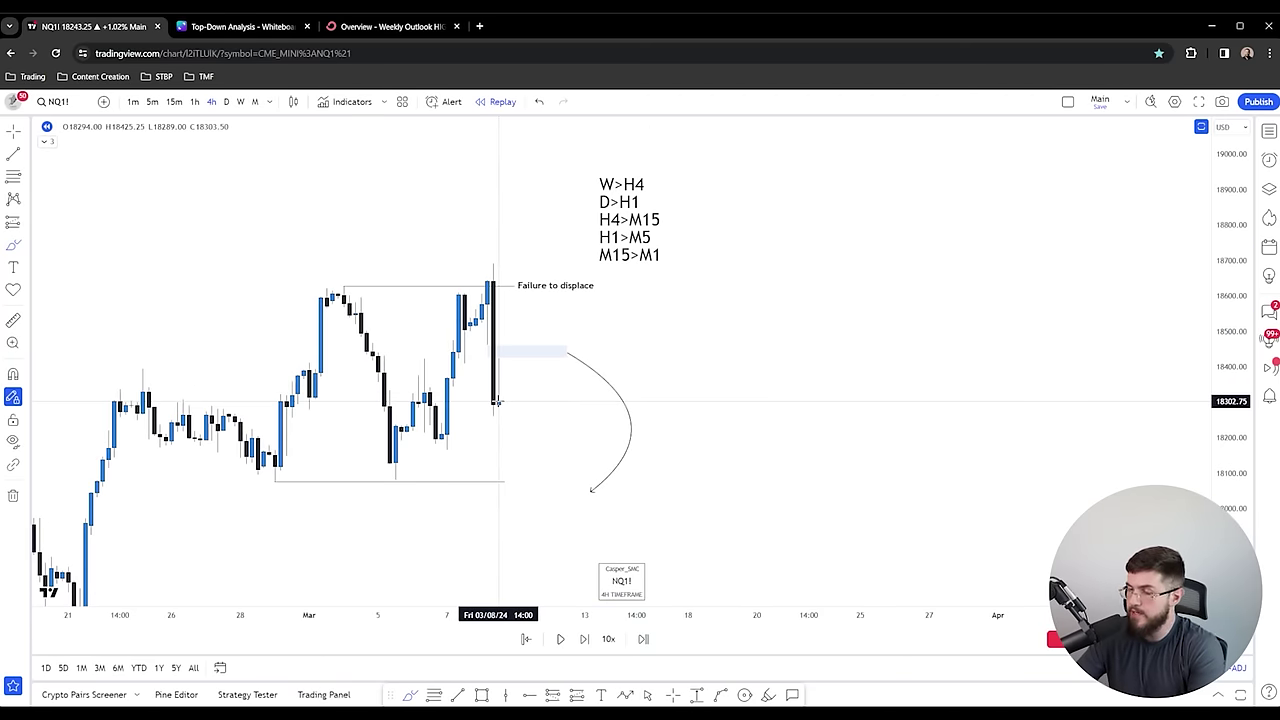
mouse_move(497, 403)
mouse_down()
mouse_move(520, 352)
mouse_move(544, 344)
mouse_move(578, 497)
mouse_up()
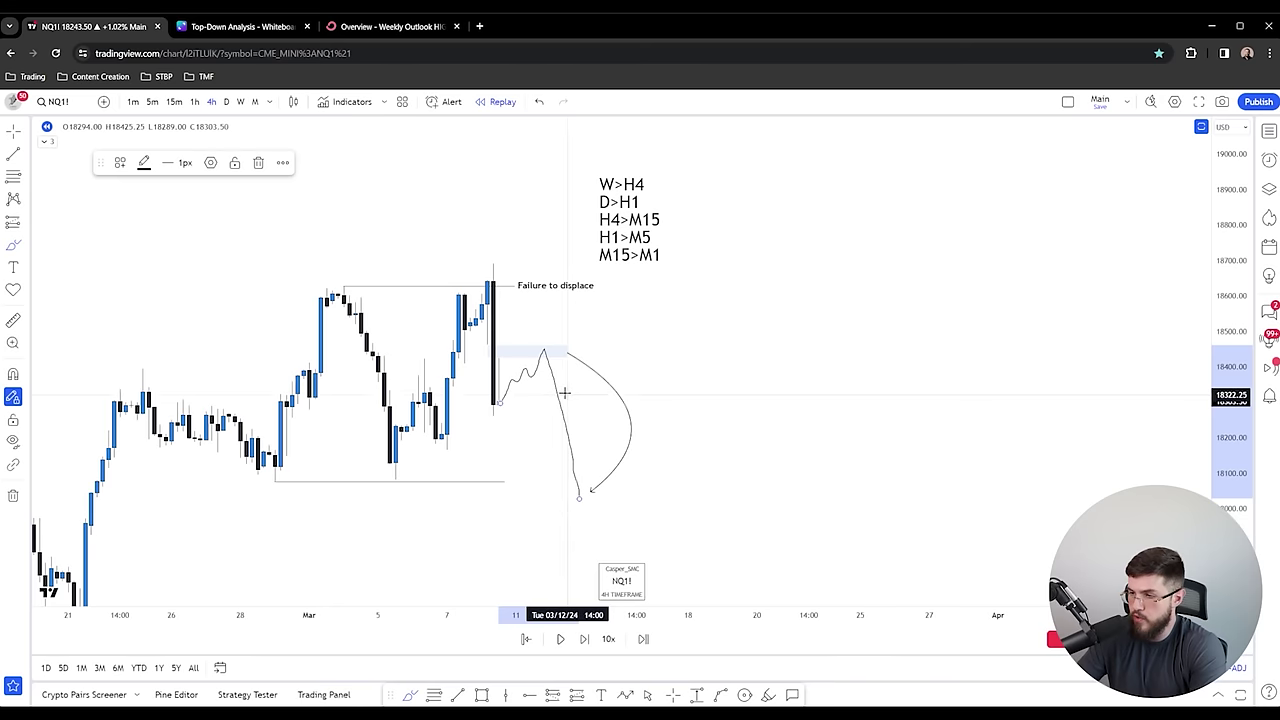
mouse_move(538, 348)
mouse_down()
mouse_move(562, 348)
mouse_move(567, 372)
mouse_up()
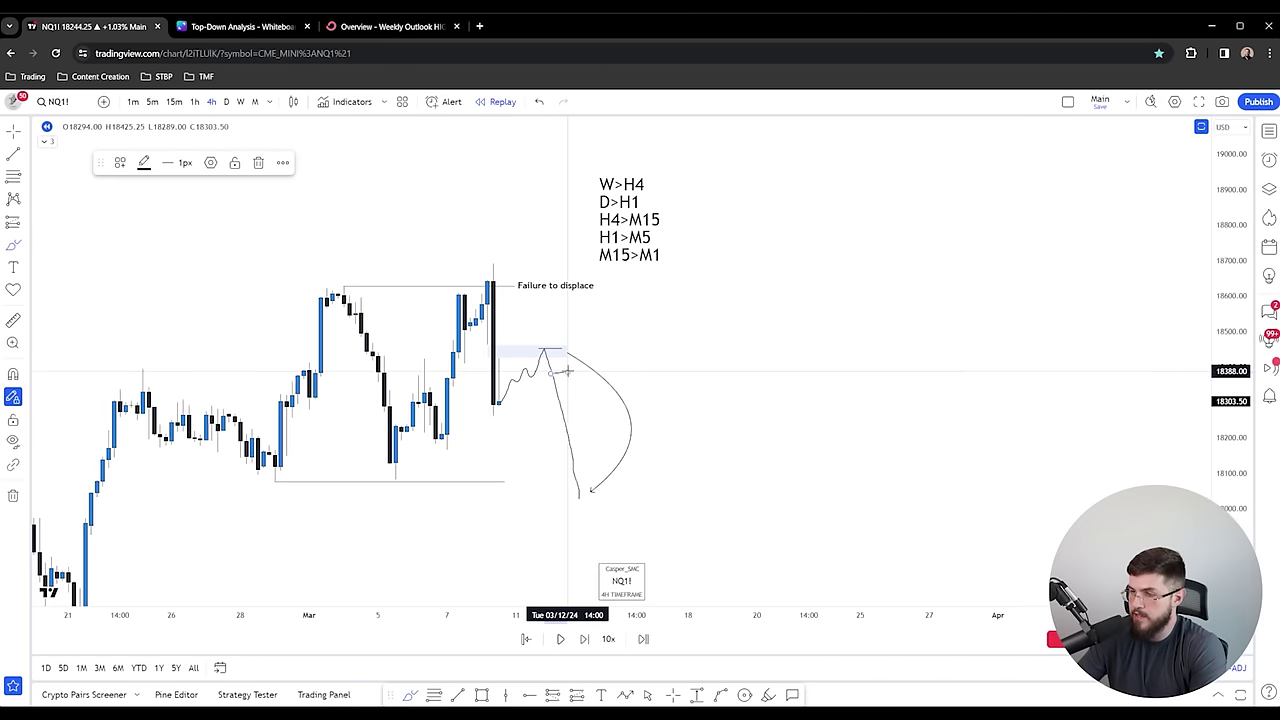
key(ctrl+z)
key(ctrl+z)
key(ctrl+z)
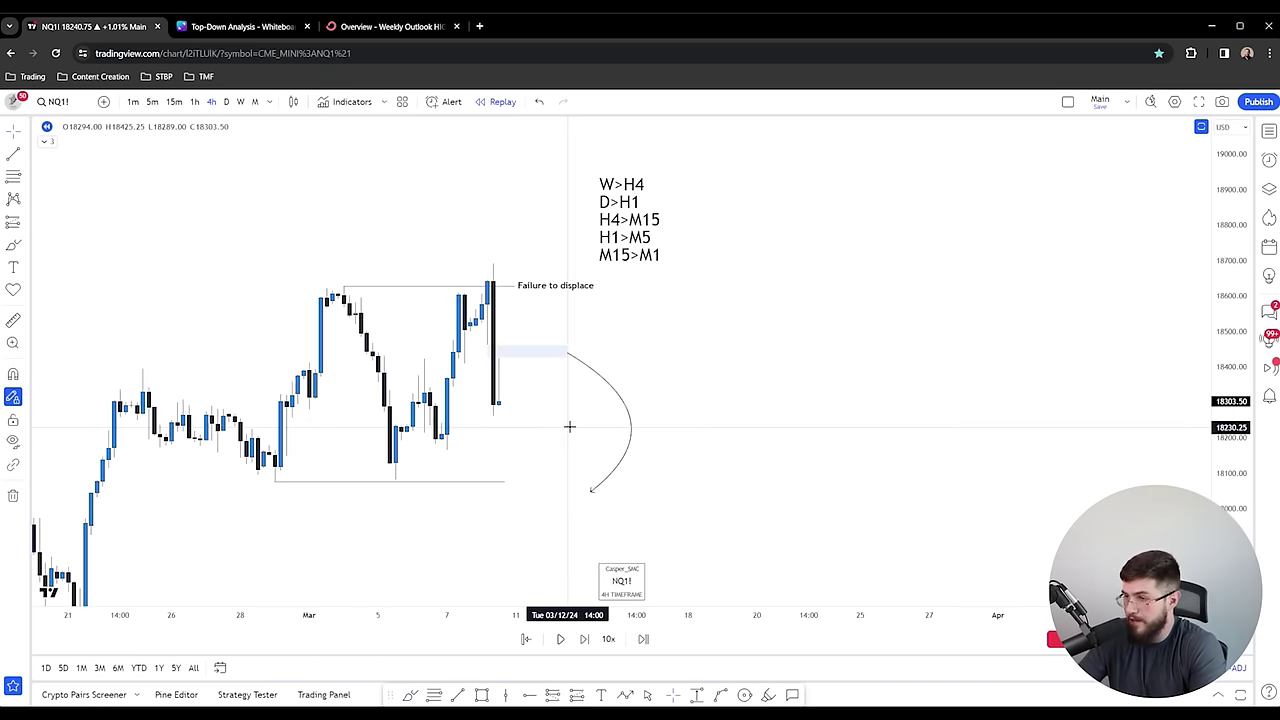
click(550, 351)
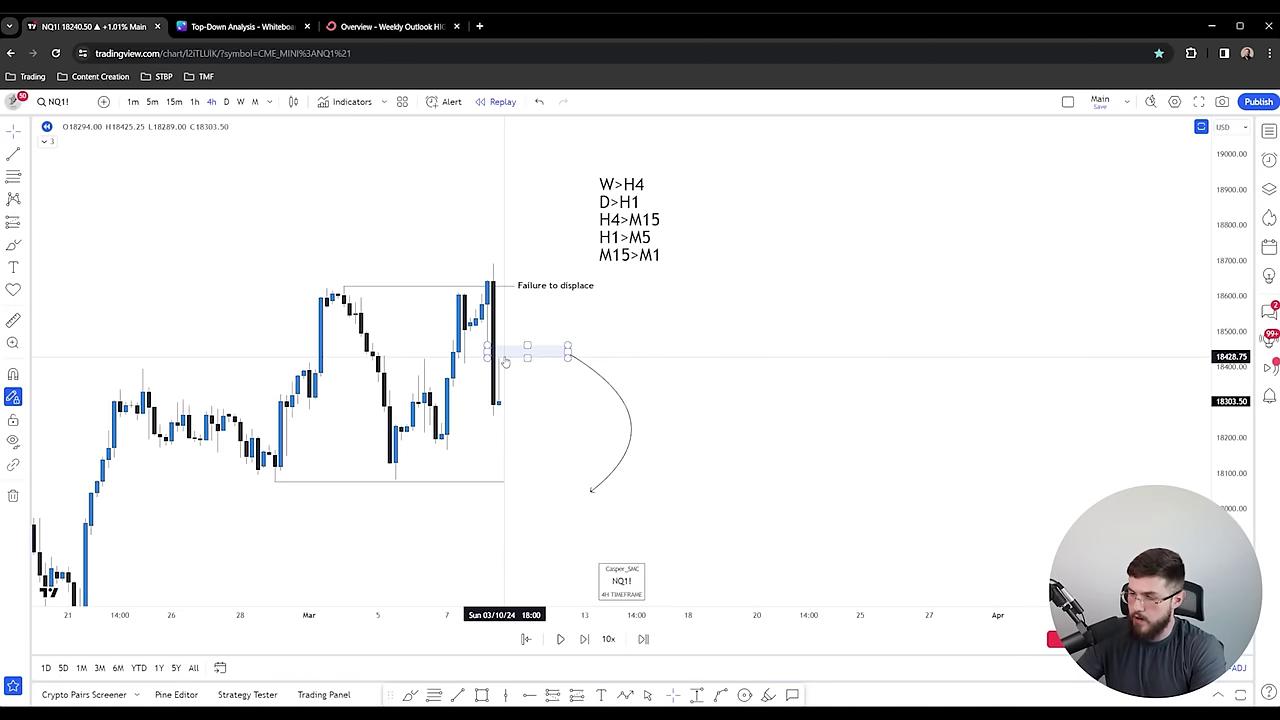
click(493, 350)
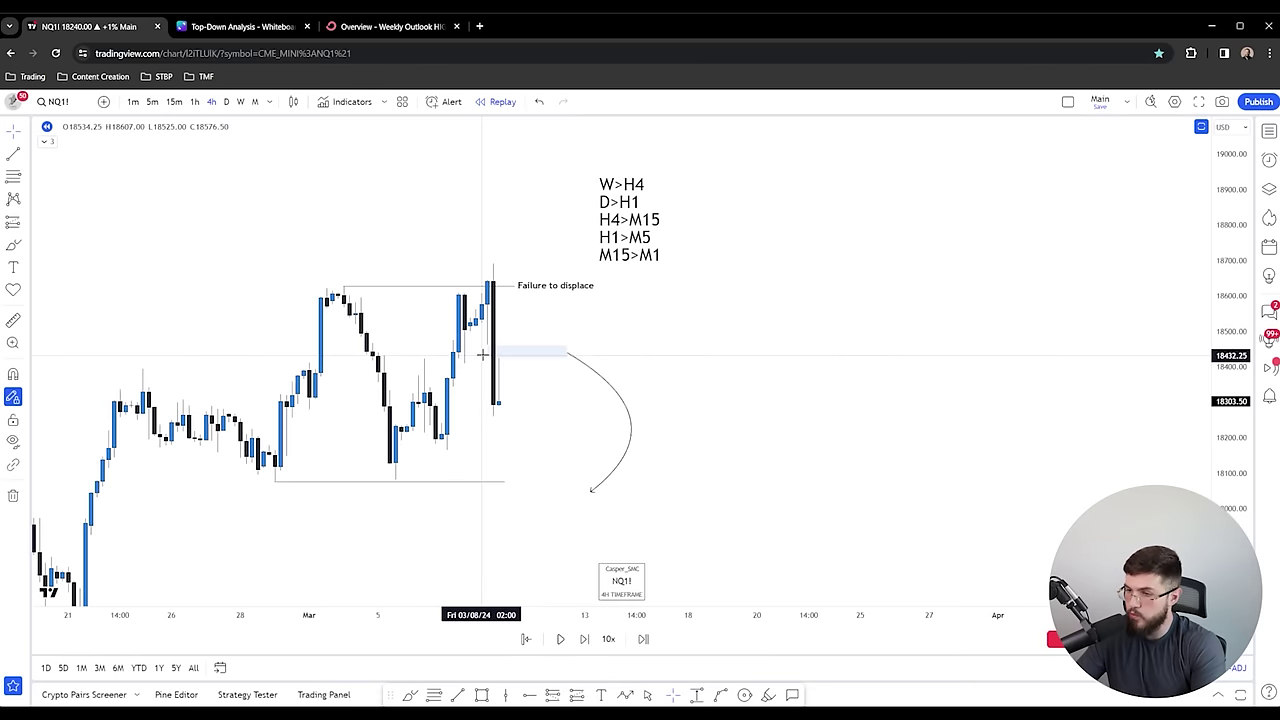
- Draw a zigzag path in the empty area, stepping up through three consolidations from about 18,100 to 18,775 and ending with a drop to about 18,500
scroll(669, 346, right, 6)
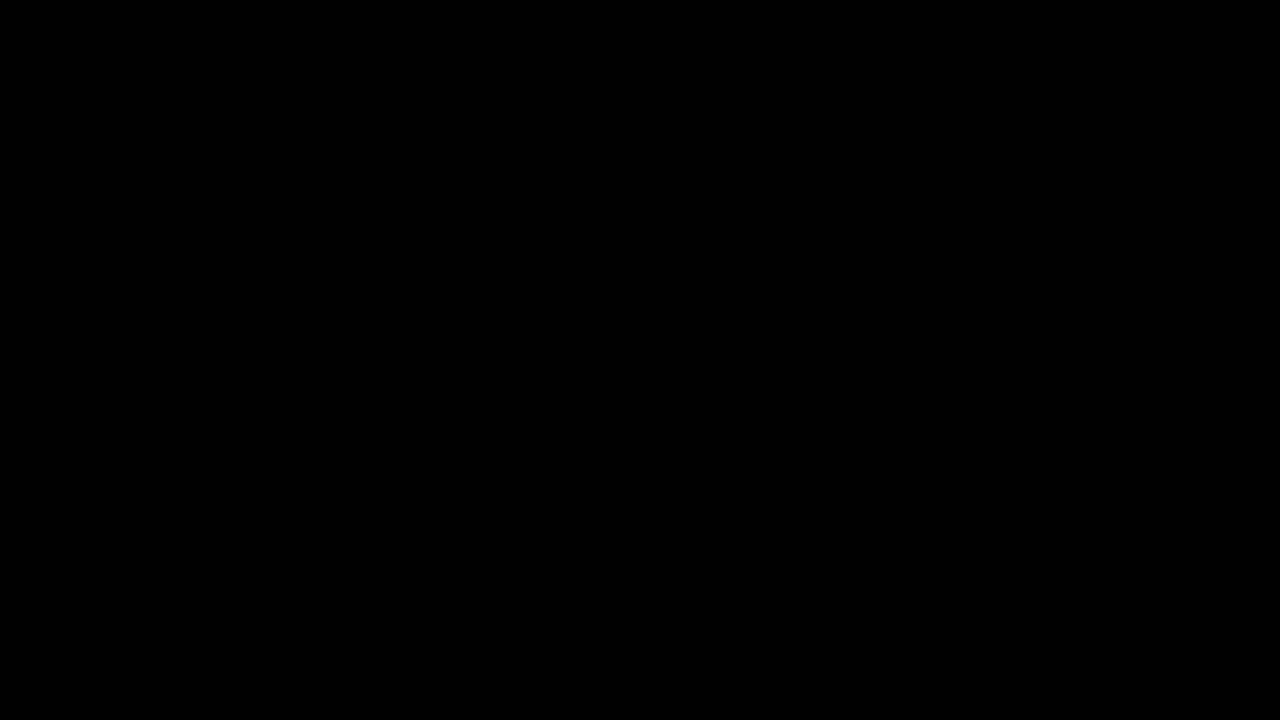
click(449, 516)
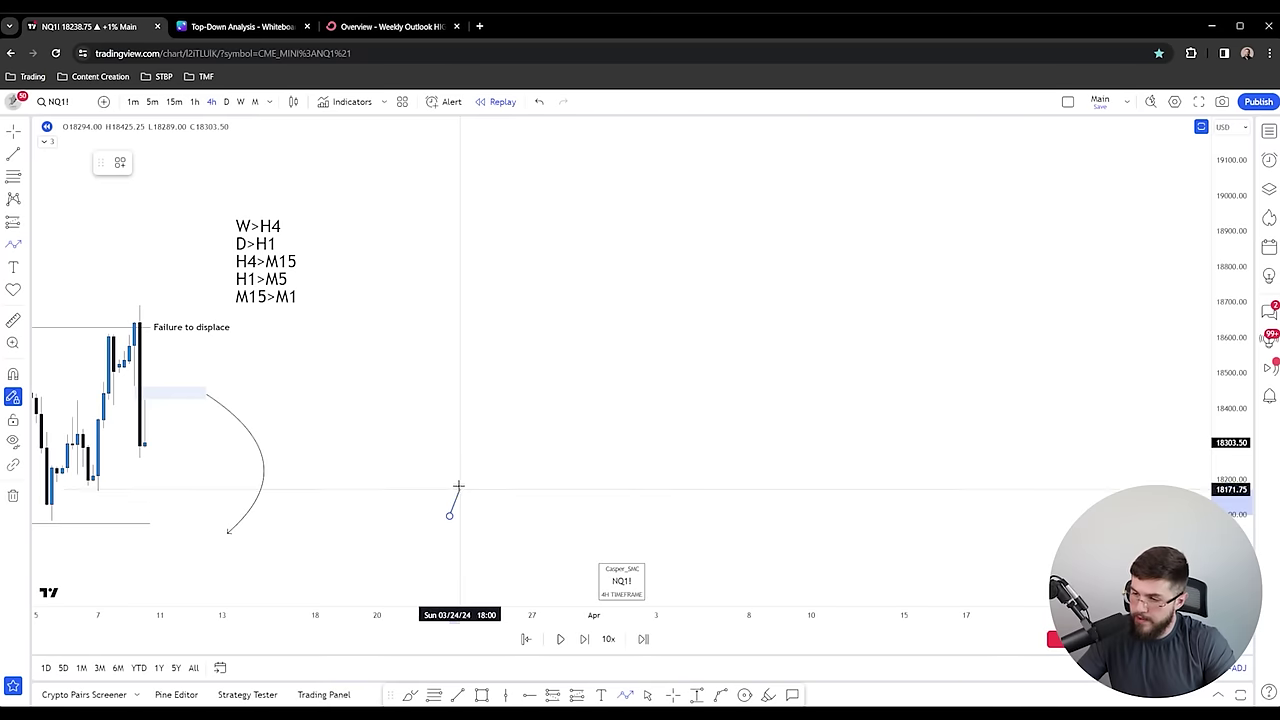
click(470, 467)
click(491, 520)
click(511, 469)
click(538, 522)
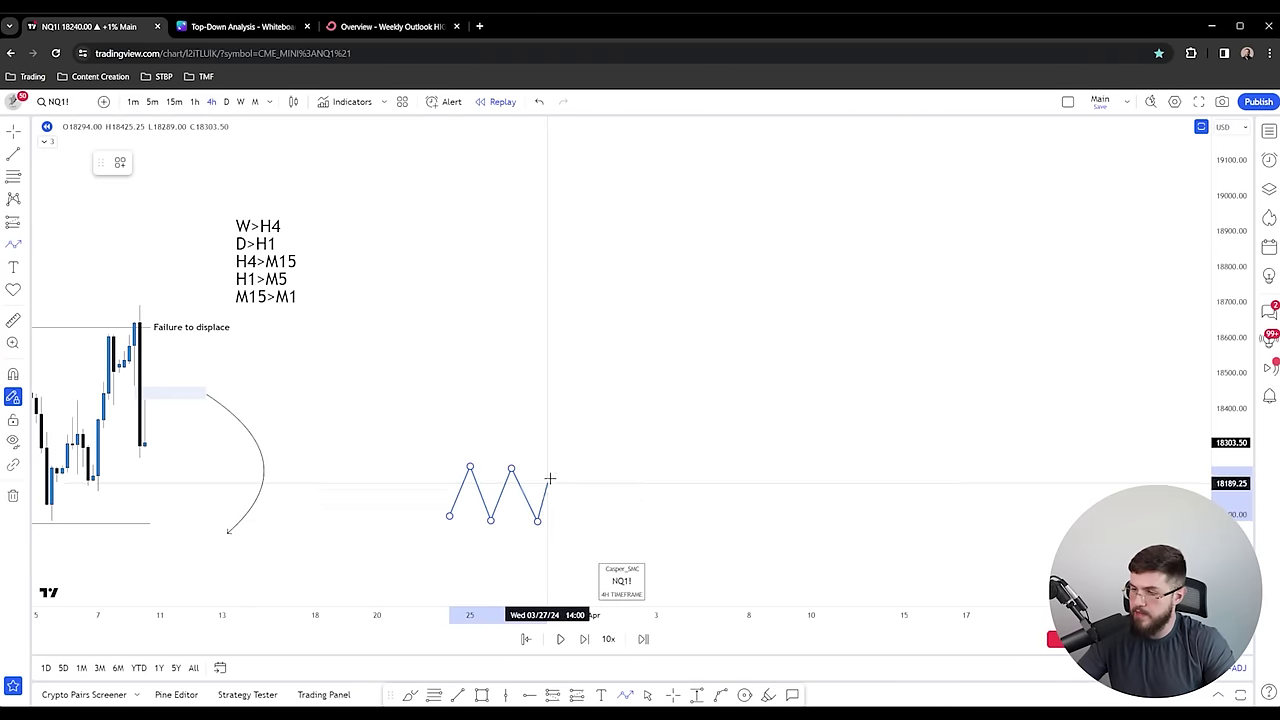
click(558, 463)
click(583, 515)
click(609, 373)
click(625, 410)
click(635, 371)
click(651, 415)
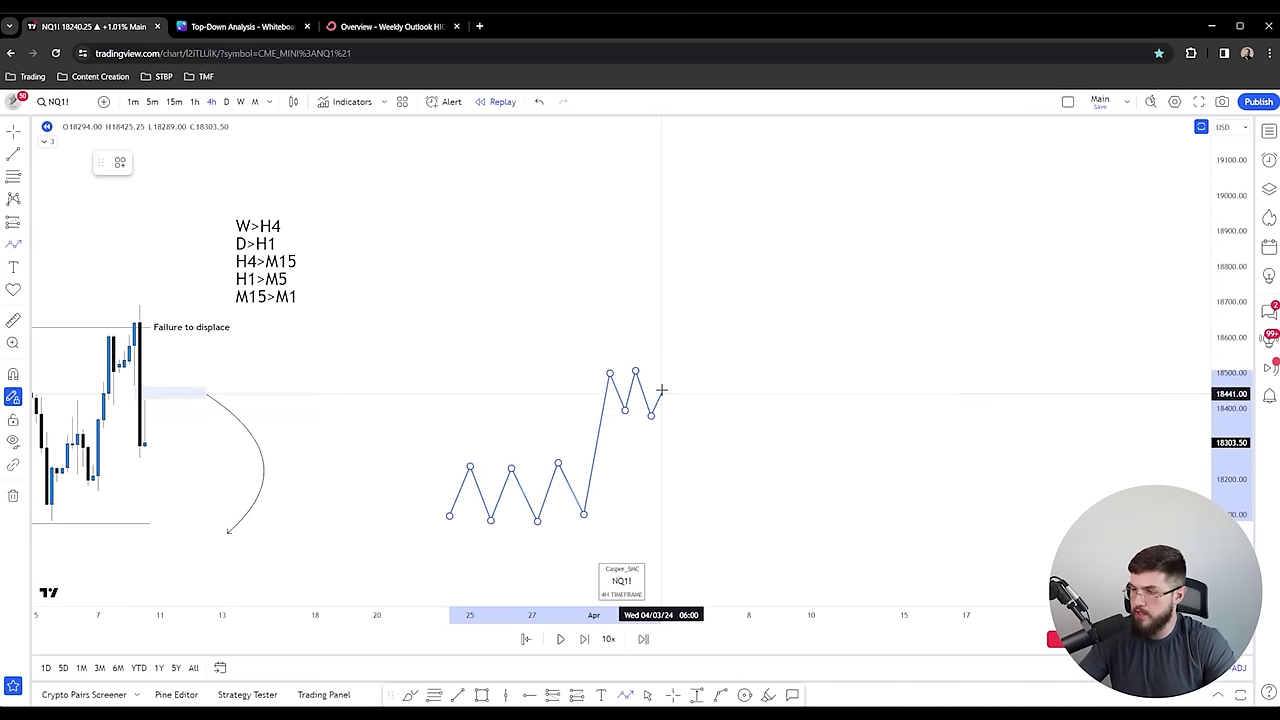
click(671, 370)
click(681, 408)
click(708, 300)
click(723, 340)
click(733, 301)
click(744, 345)
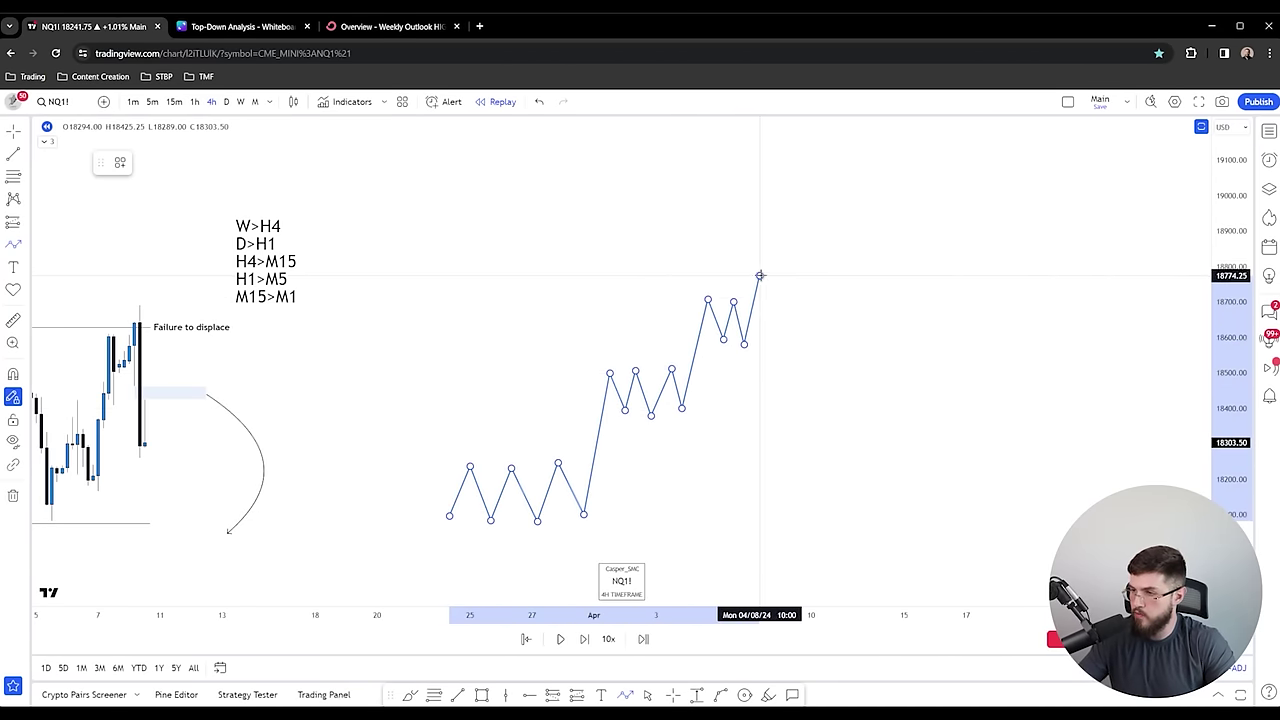
click(760, 275)
double_click(786, 372)
- Move the zigzag path up and to the right, and place the timeframe alignment note above the candles
drag(810, 305, 808, 325)
scroll(700, 446, down, 1)
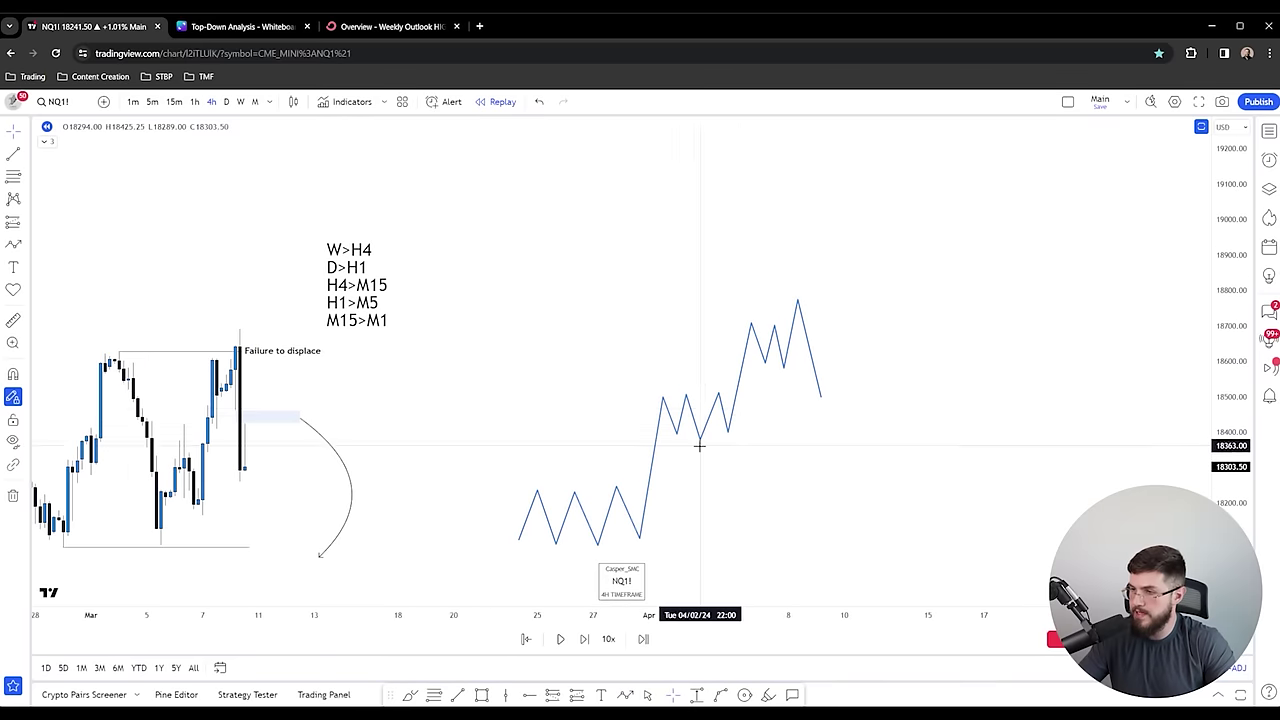
drag(704, 422, 834, 392)
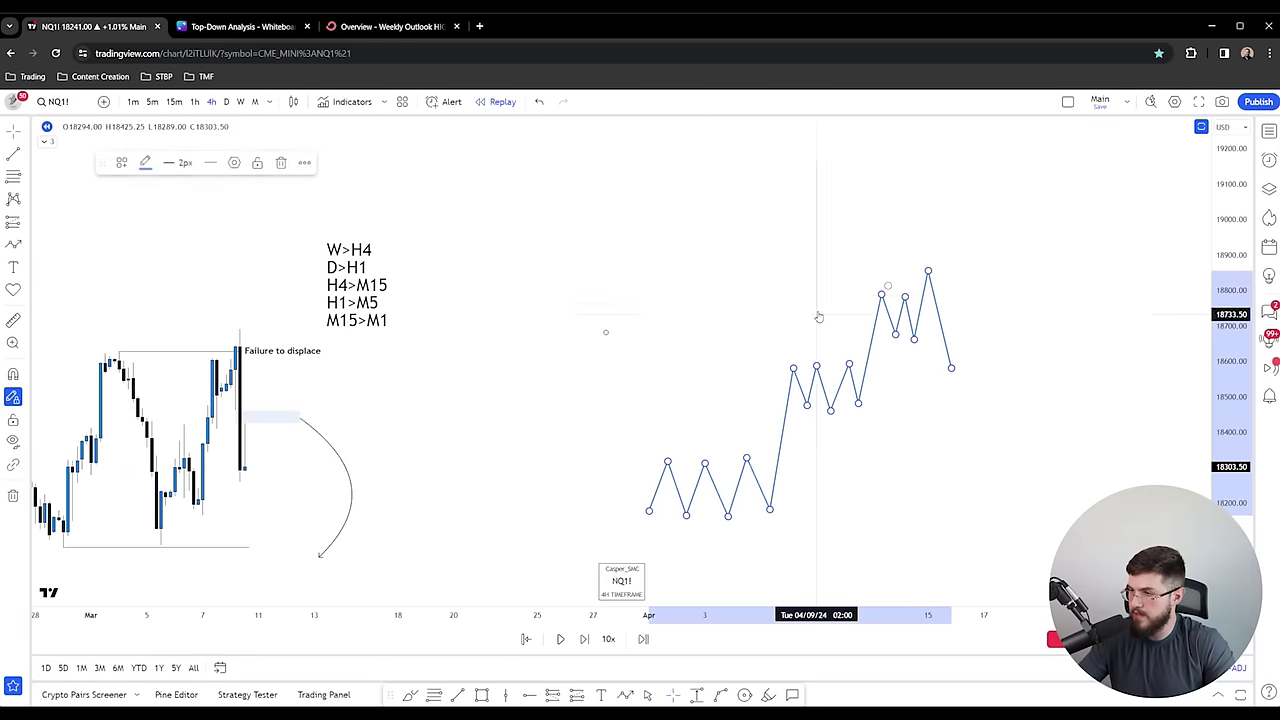
drag(603, 331, 501, 352)
drag(361, 343, 282, 272)
click(471, 329)
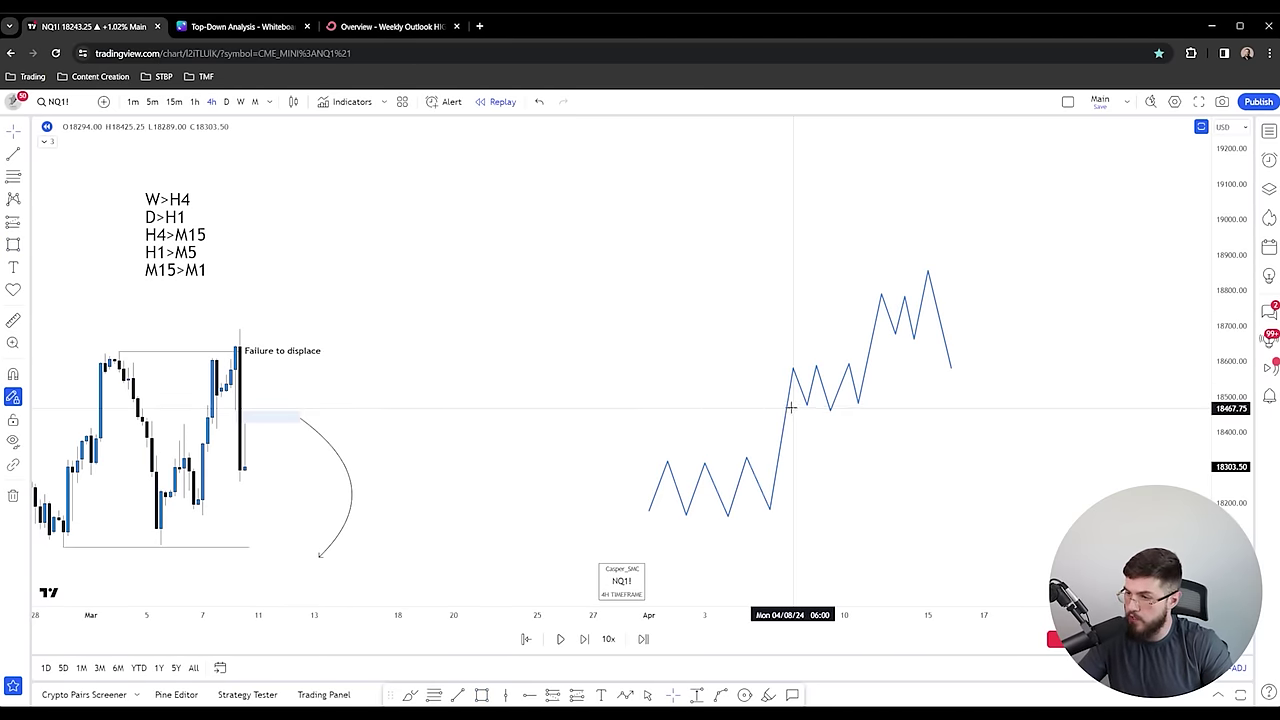
- Draw a rectangle from about 18,744 to 18,856 over the zigzag's highest peaks, extending its left edge to about 03/21/24
click(13, 244)
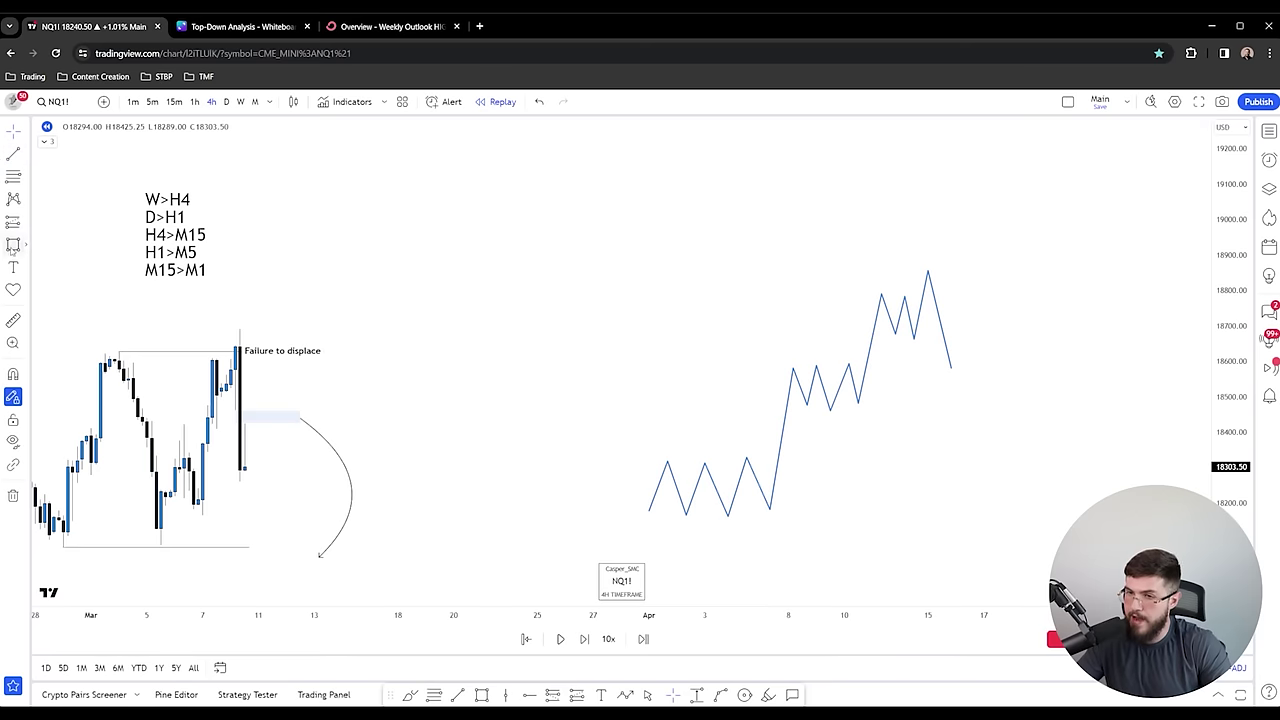
click(510, 271)
click(964, 309)
click(955, 236)
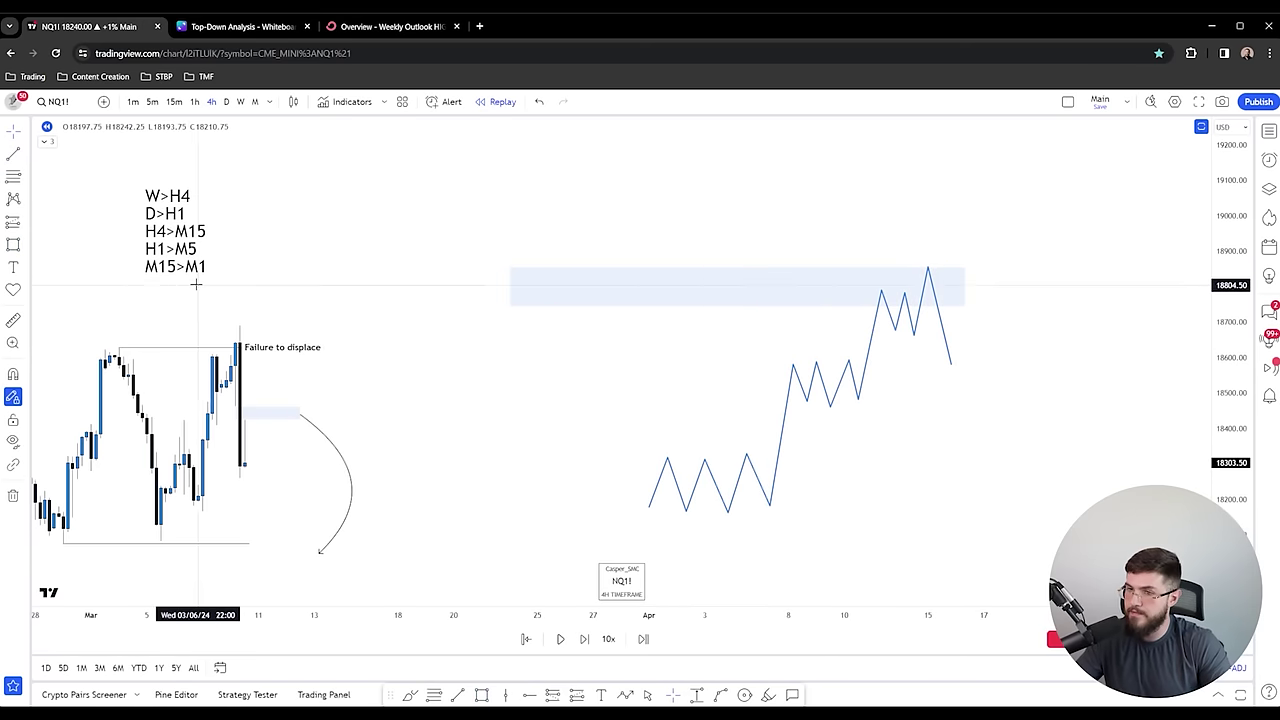
click(785, 406)
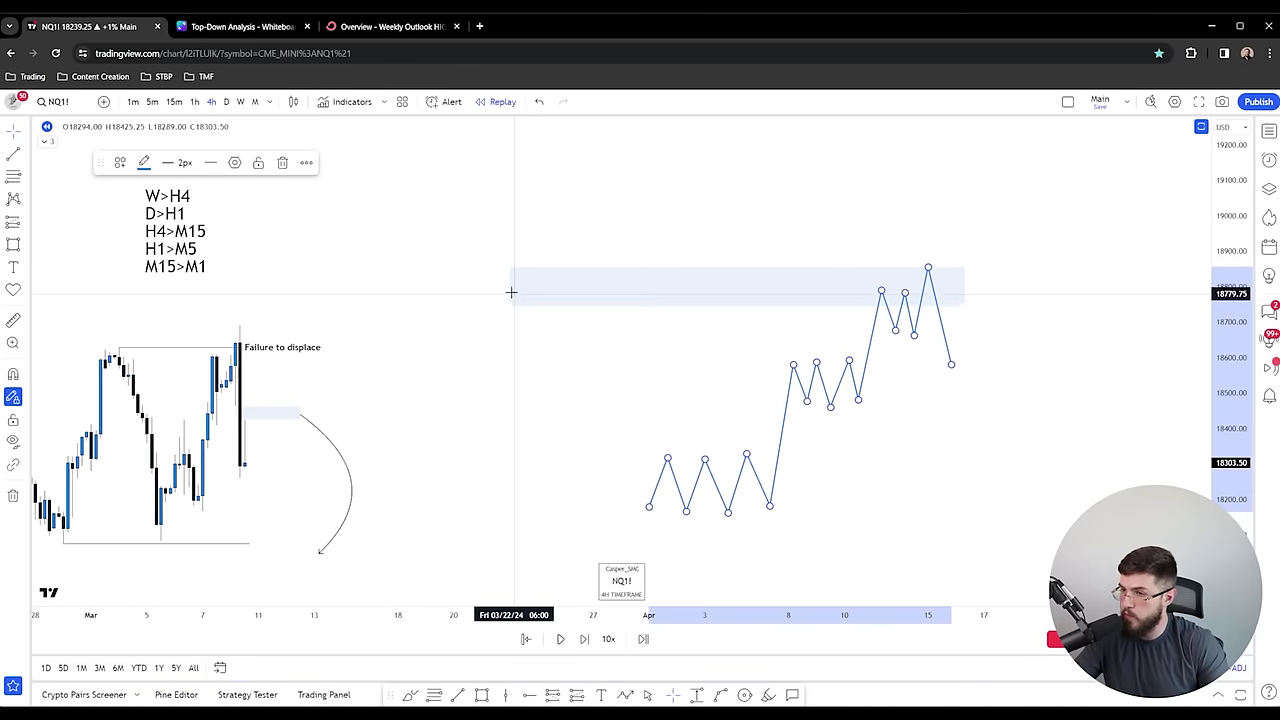
drag(511, 288, 523, 287)
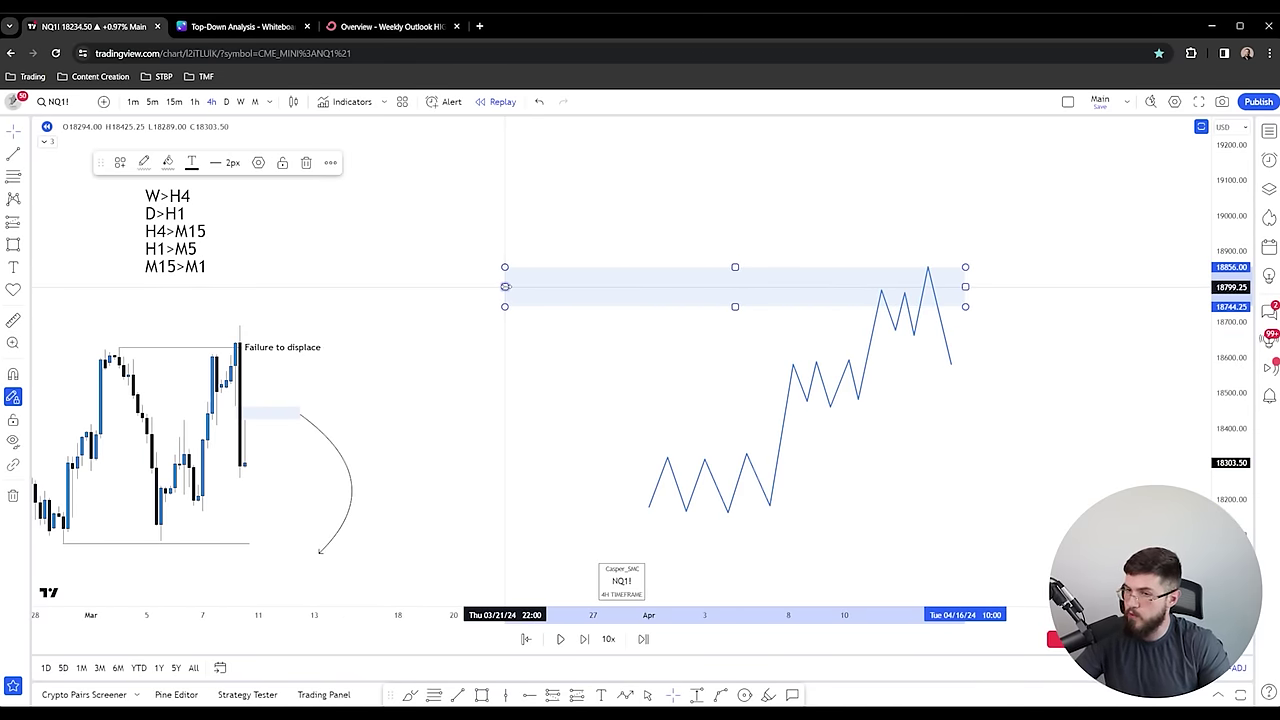
- Draw a red downtrend path ending at the zigzag's start, with an earlier drop and a pullback to about 19,150 before the final fall
click(369, 195)
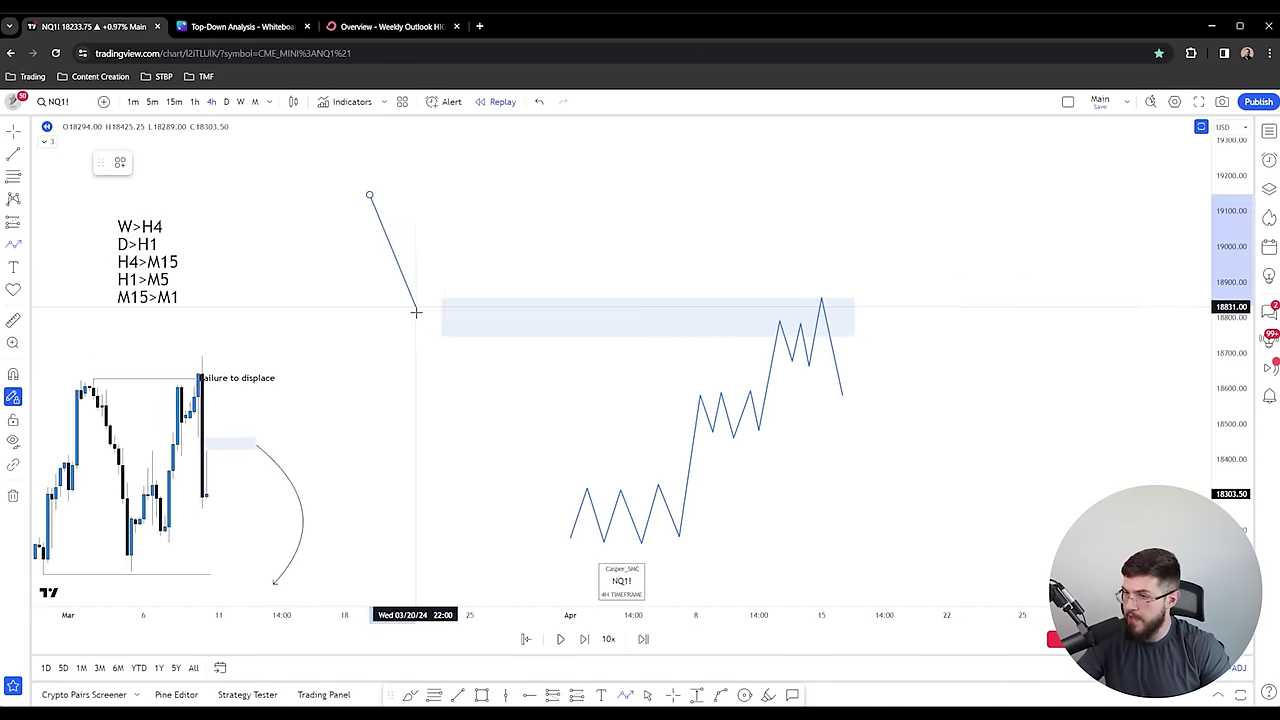
double_click(566, 538)
click(144, 163)
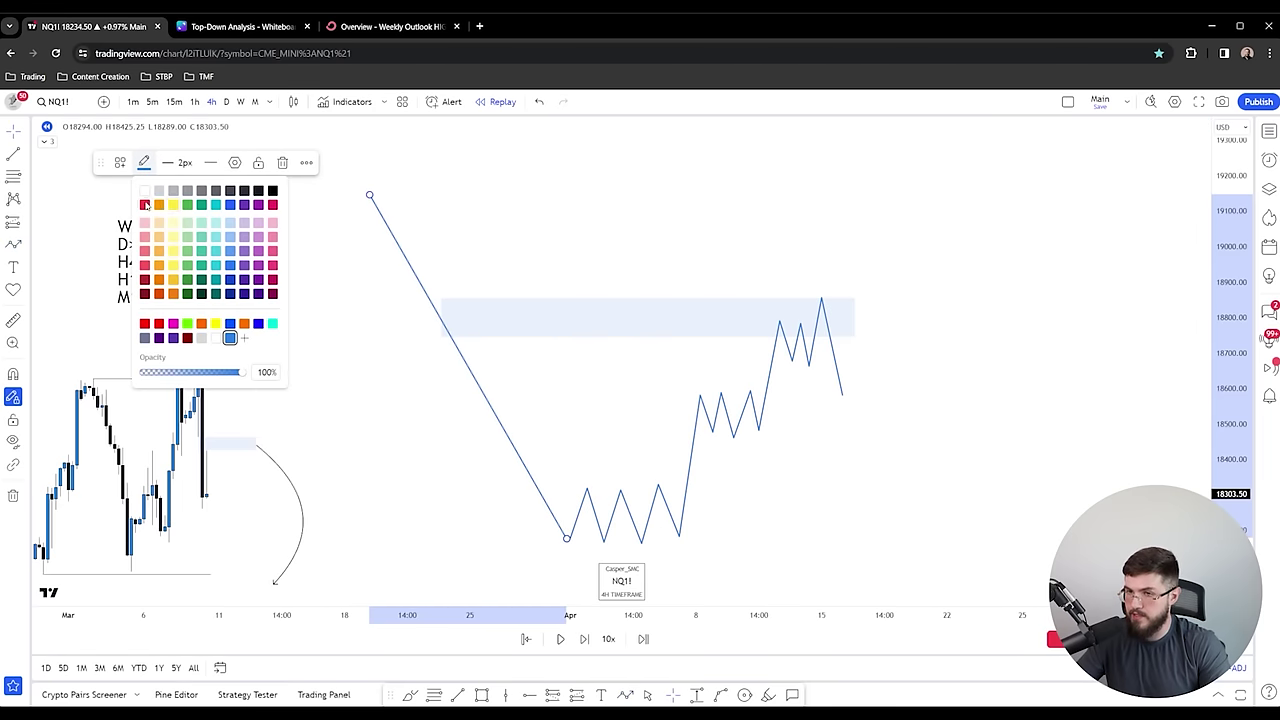
click(148, 211)
click(403, 209)
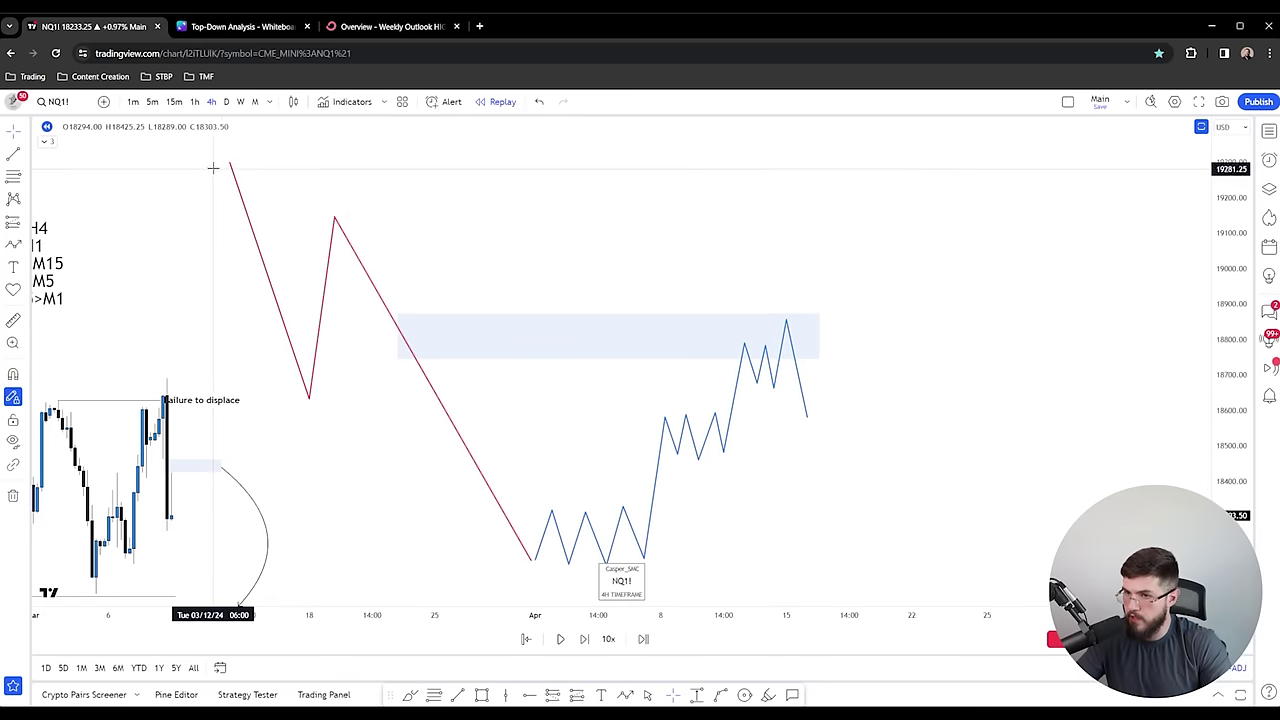
drag(229, 163, 222, 126)
click(563, 263)
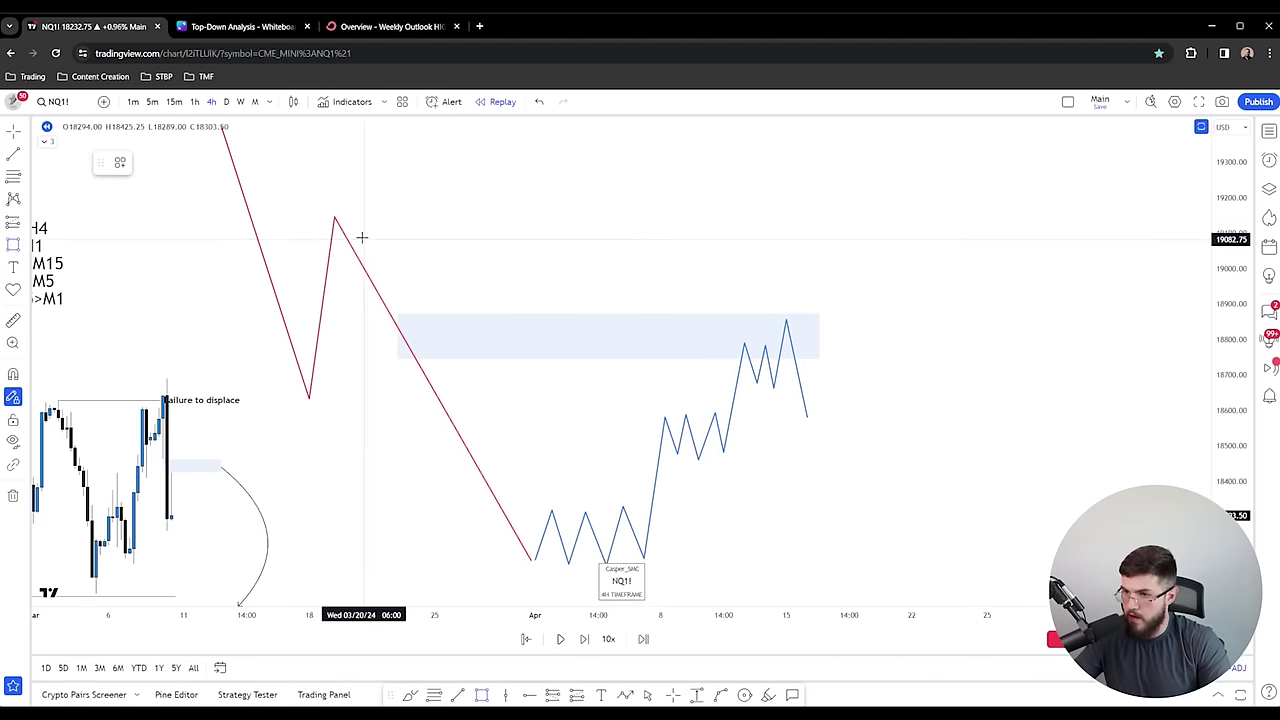
- Draw a rectangle from about 19,070 to 19,148 at the red pullback's peak, and extend the larger zone's left edge to about 03/20/24
drag(246, 216, 342, 243)
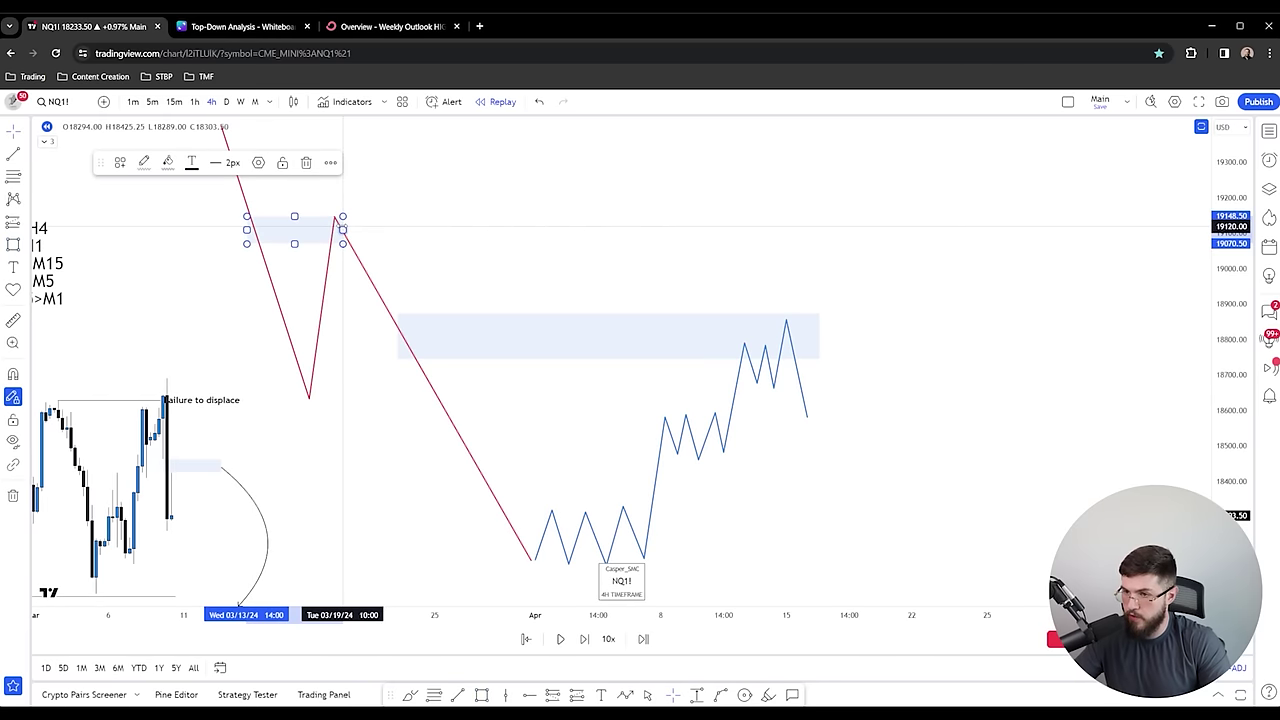
click(315, 399)
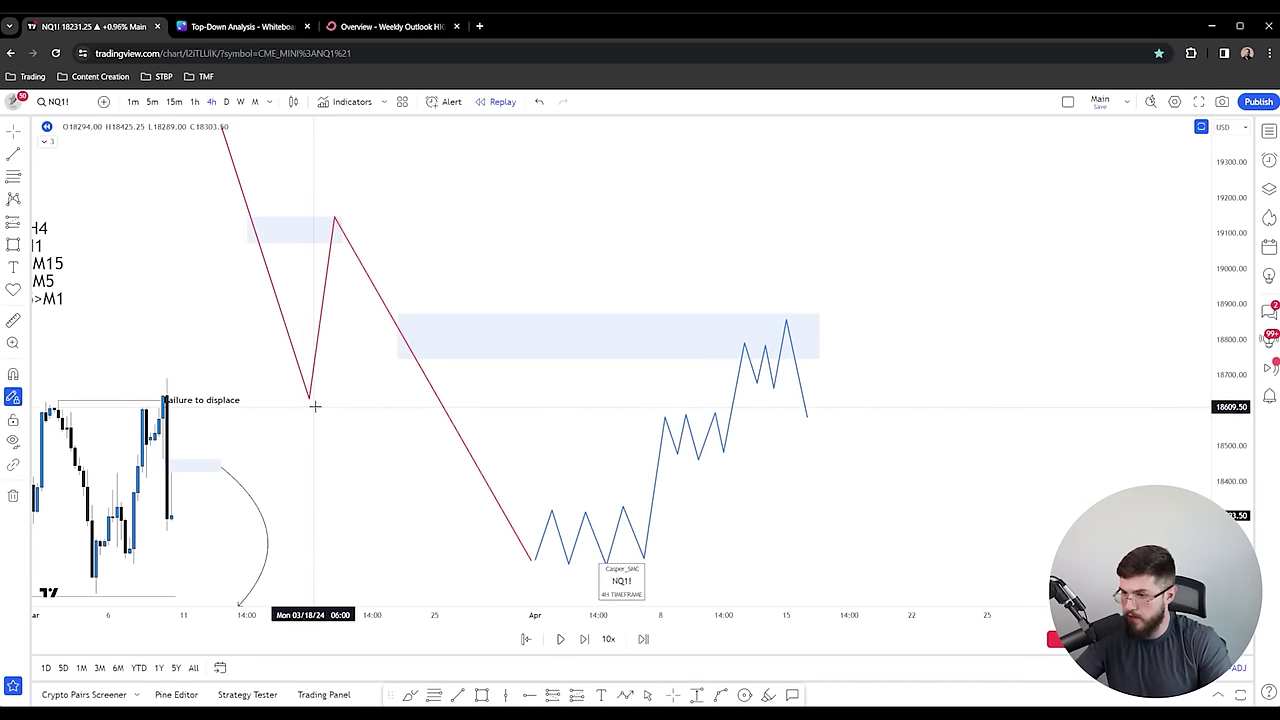
click(398, 336)
drag(398, 336, 385, 336)
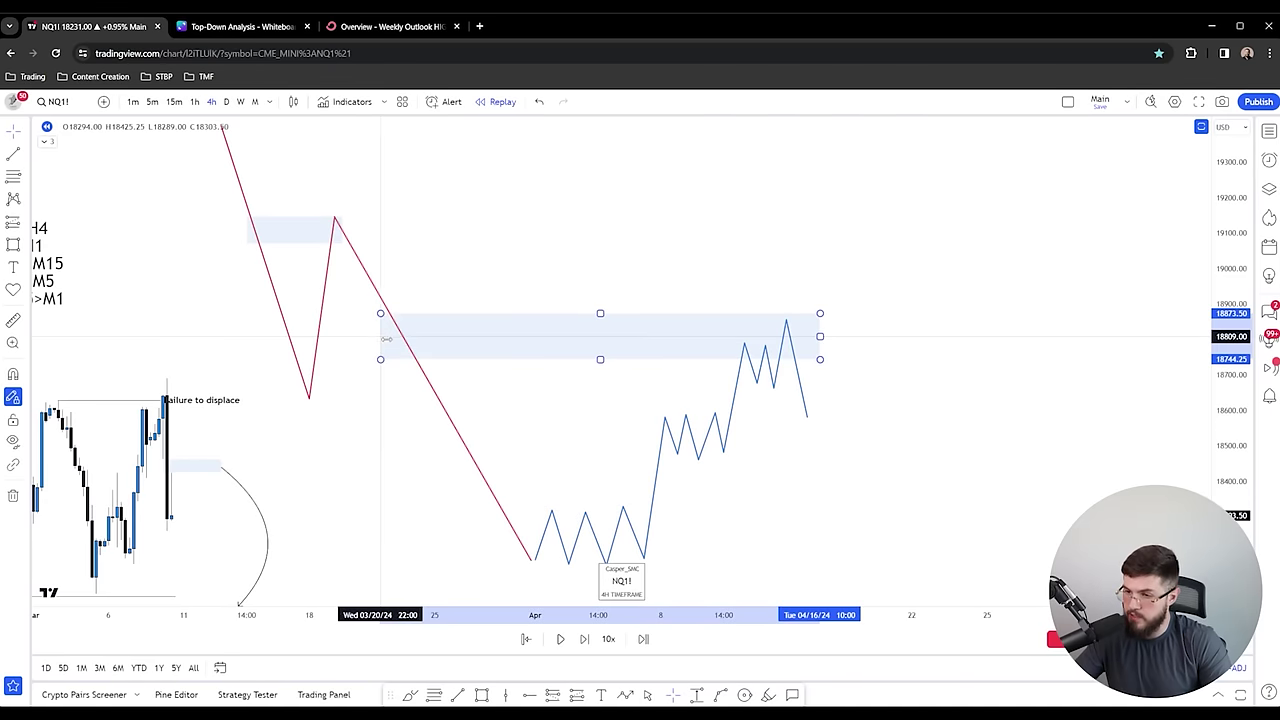
- Move the timeframe alignment note to the empty area above the large price zone
click(610, 428)
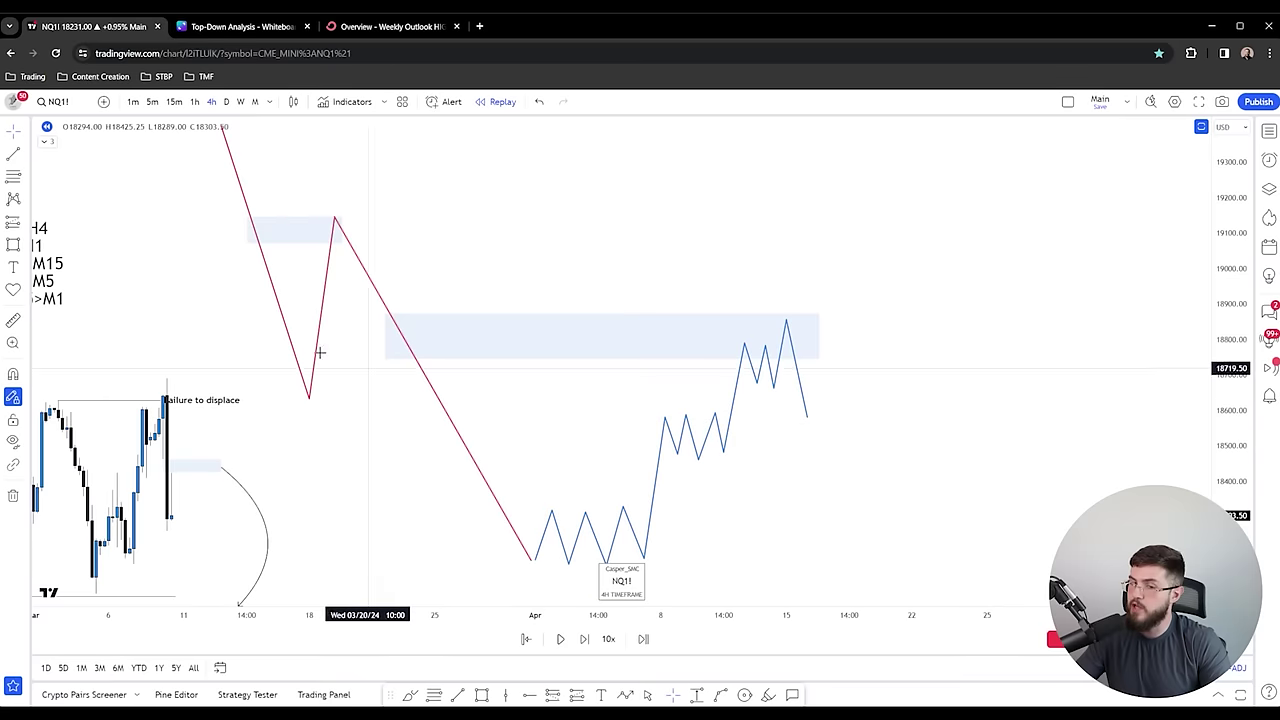
drag(68, 275, 695, 213)
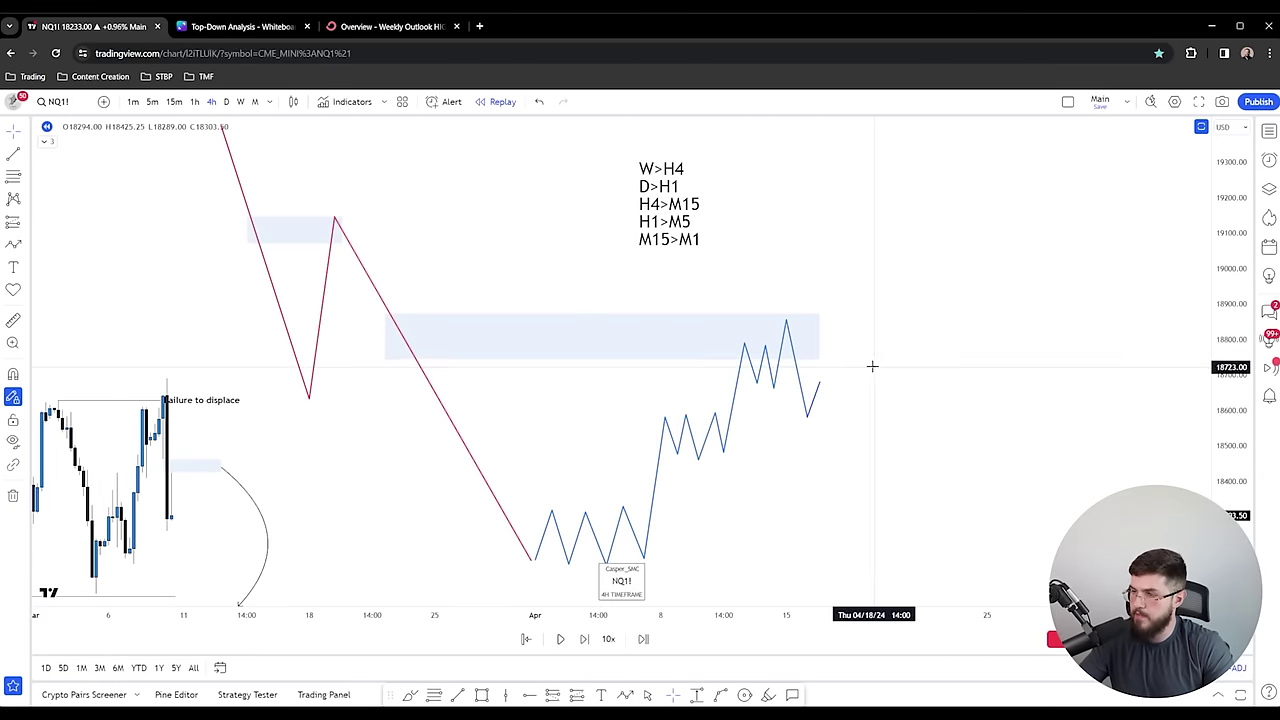
- Draw two short level lines, at the first peak inside the large zone (about 18,788) and at the low before the highest peak (18,664.50)
click(745, 343)
click(795, 343)
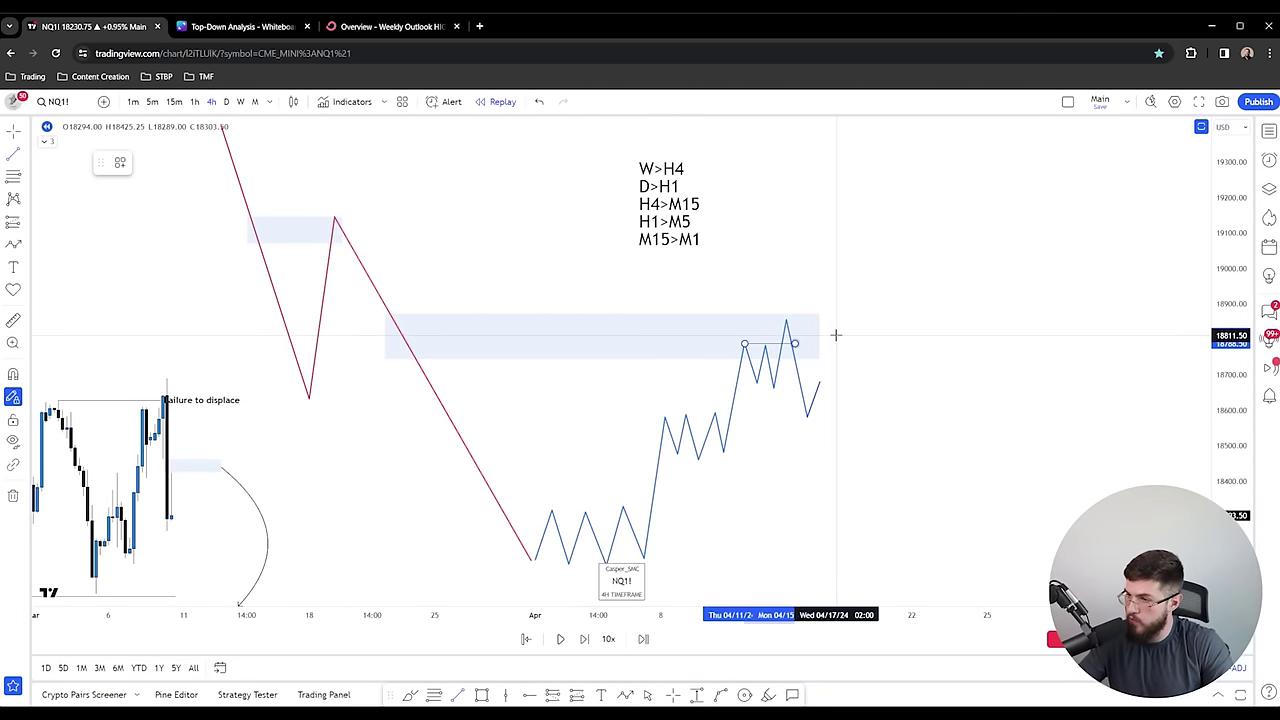
click(14, 155)
click(774, 387)
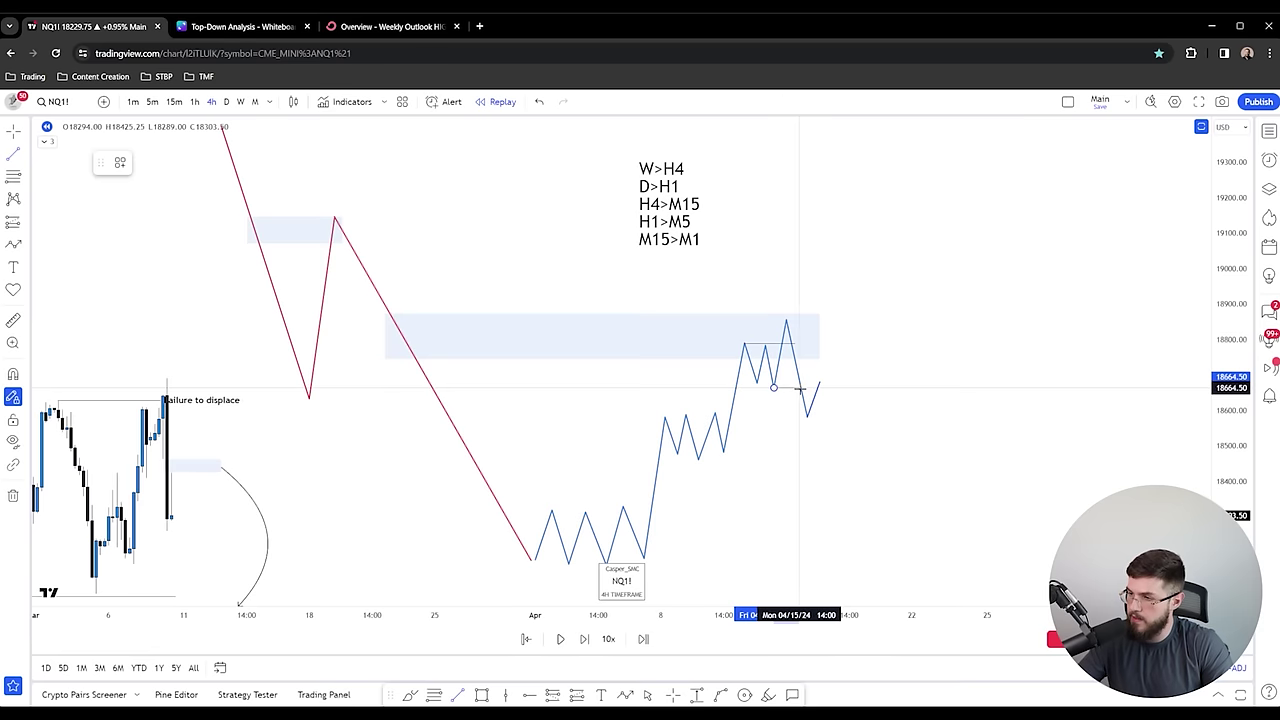
click(802, 387)
click(837, 351)
- Lower the blue path's last low to about 18,515, and draw a small rectangle from about 18,640 to 18,720 over its retracement
drag(809, 416, 812, 440)
click(827, 351)
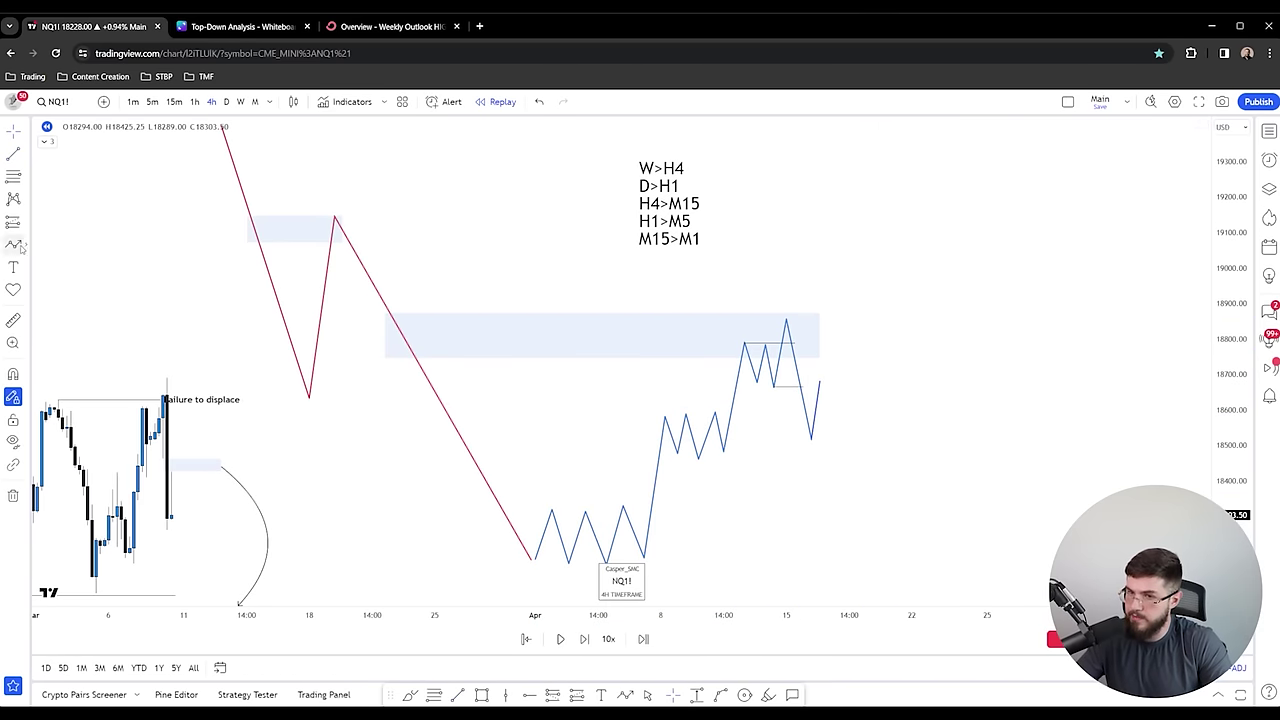
drag(795, 366, 840, 394)
drag(867, 490, 841, 462)
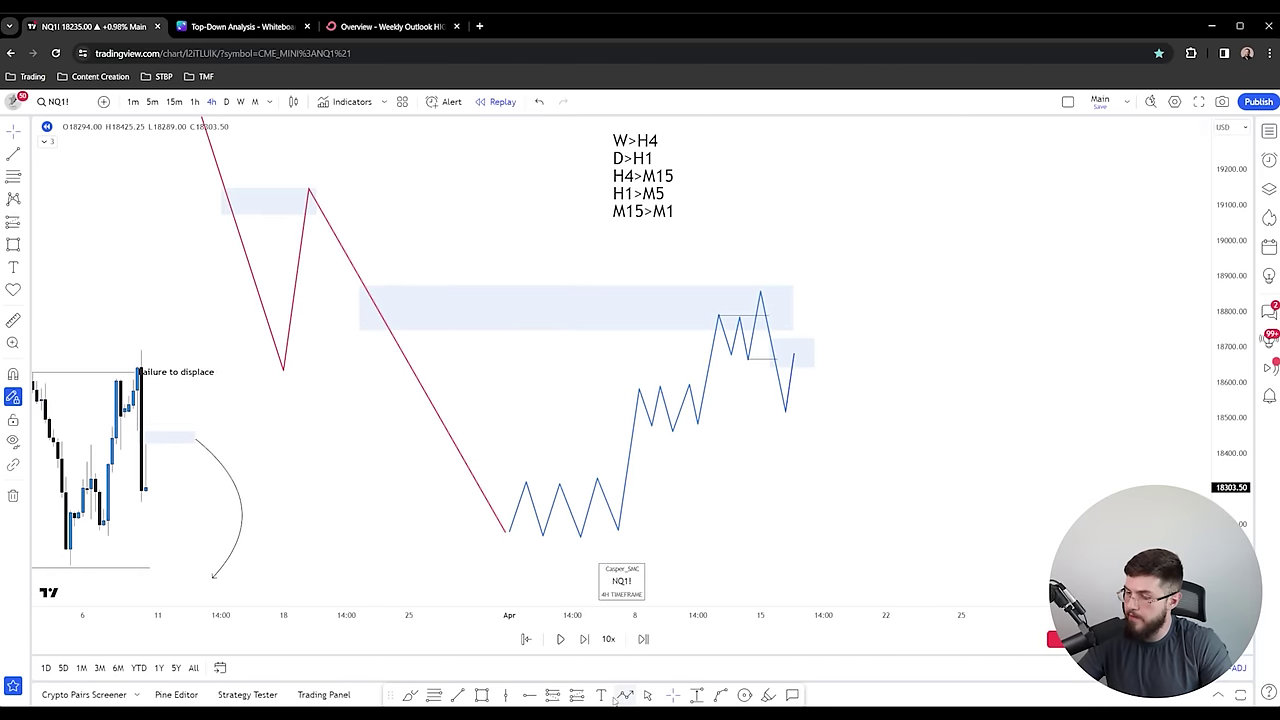
- Draw a path leg falling from inside the small retracement zone to about 18,415
click(793, 357)
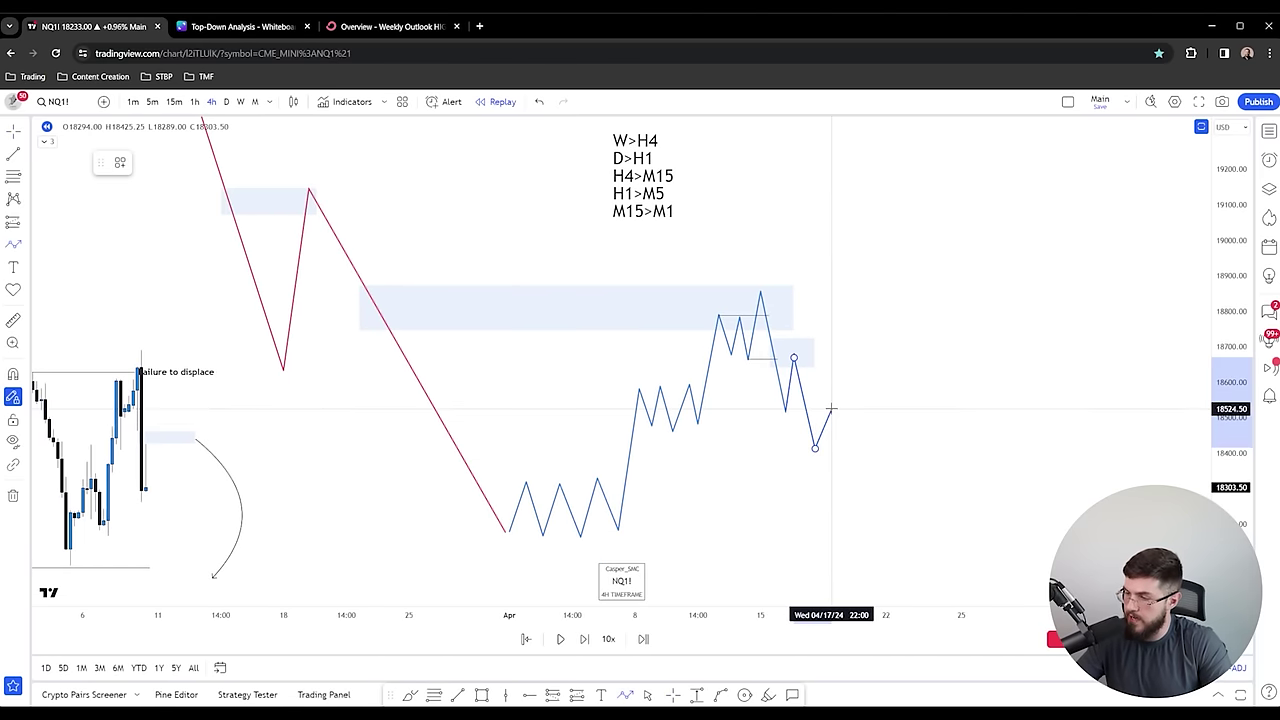
key(Escape)
click(829, 398)
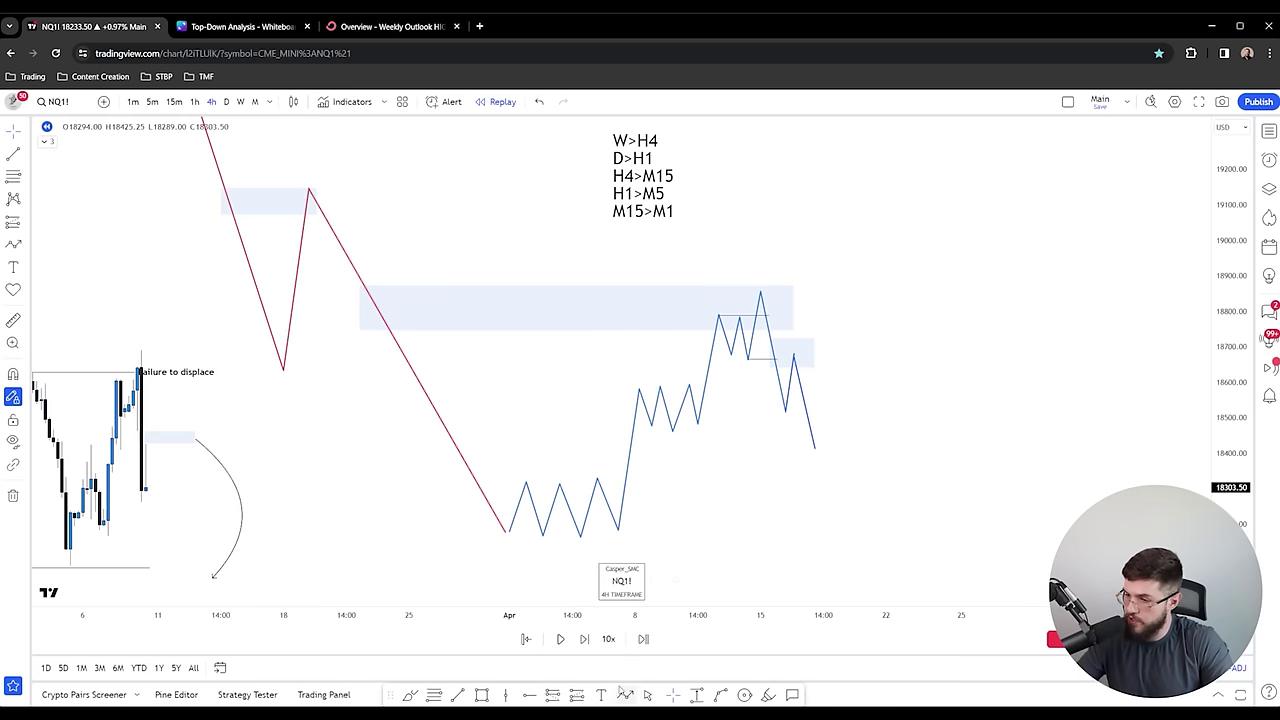
- Draw a continuing downward path with two sideways consolidations, each followed by an upward spike, ending at about 18,140
click(815, 447)
click(831, 413)
click(844, 444)
click(857, 413)
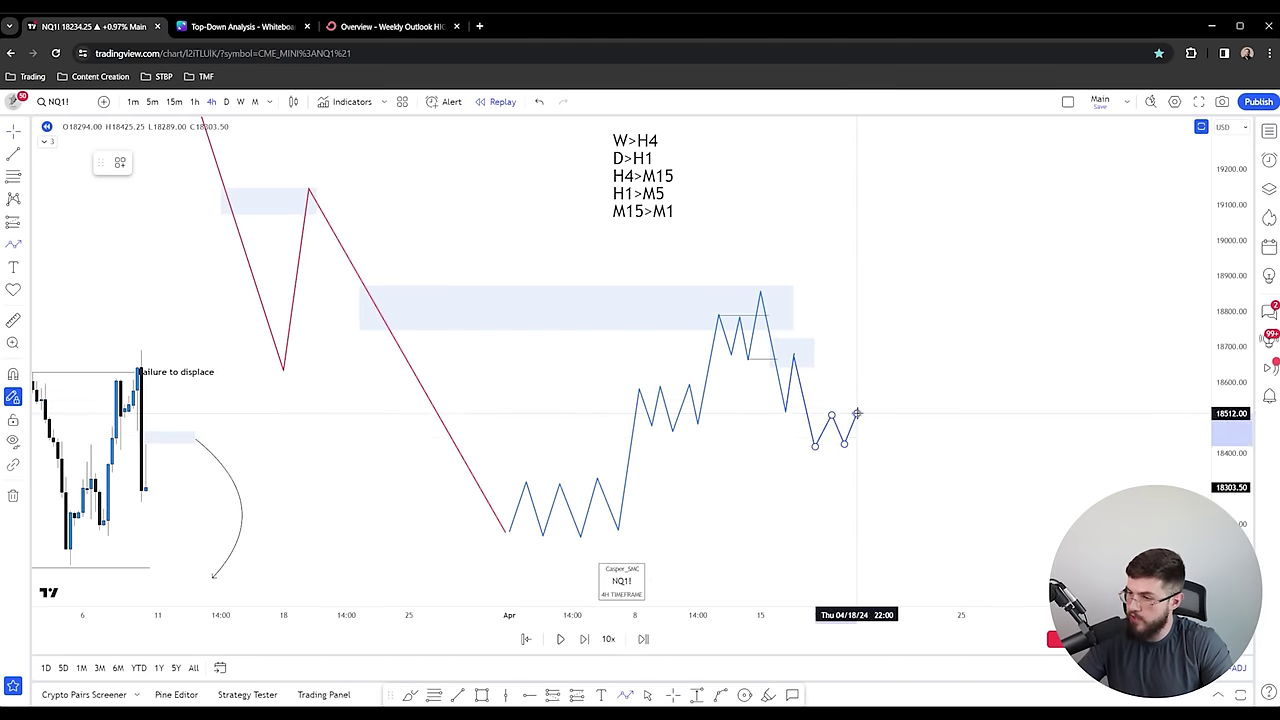
click(874, 449)
click(890, 394)
click(923, 495)
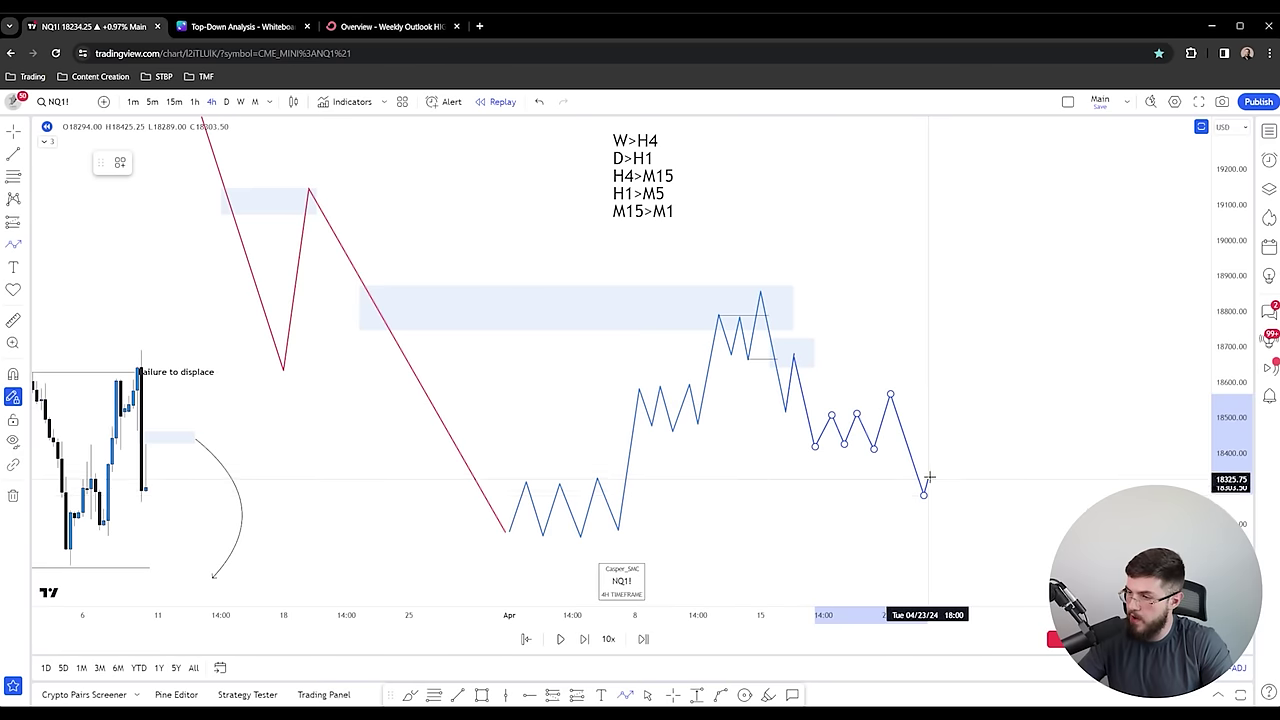
click(932, 462)
click(944, 495)
click(952, 465)
click(969, 501)
click(986, 425)
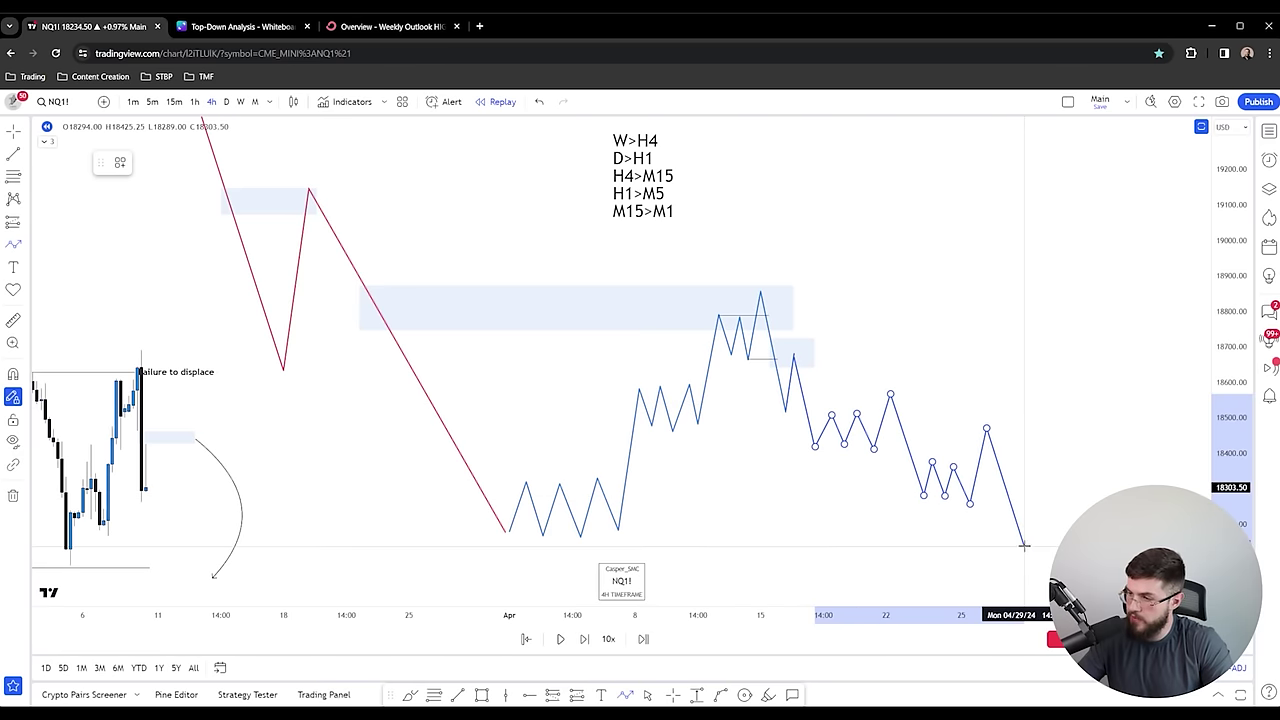
click(1024, 545)
key(Escape)
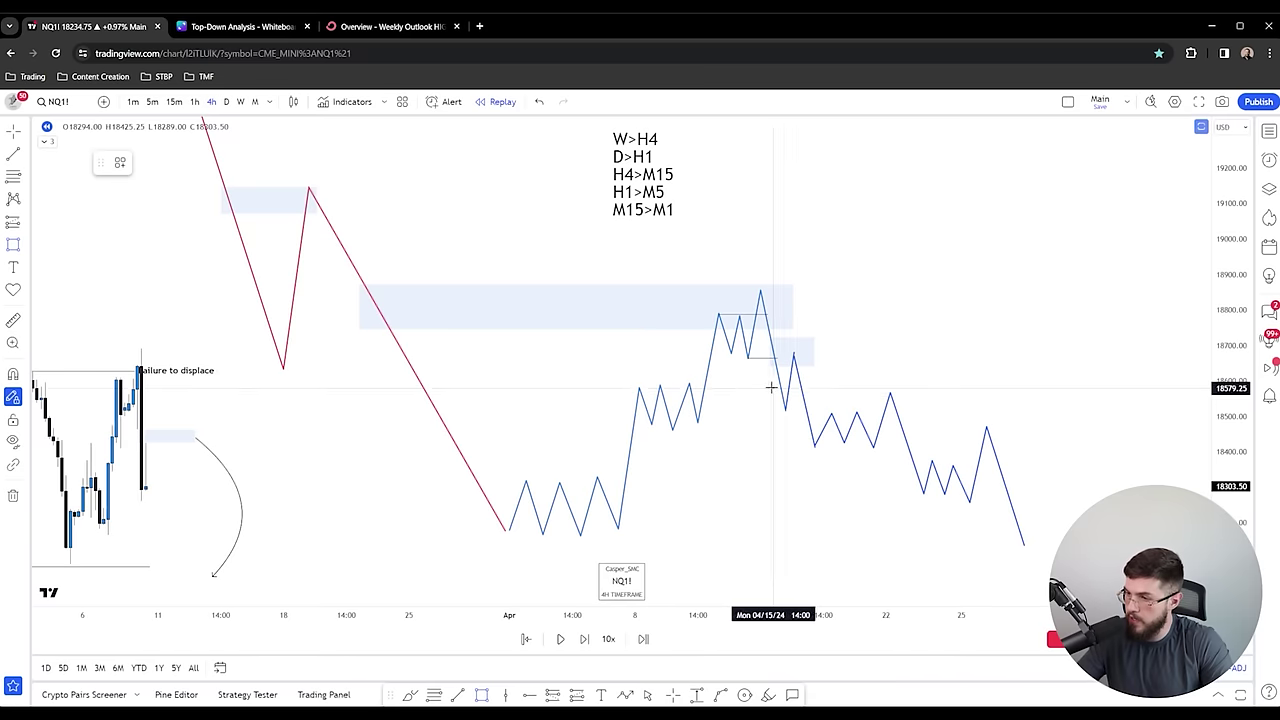
- Draw rectangles at the two lower spikes, about 18,515–18,570 and 18,400–18,435, and shorten the first retracement zone's far edge slightly
mouse_move(798, 392)
mouse_down()
mouse_move(907, 411)
mouse_move(1002, 453)
mouse_up()
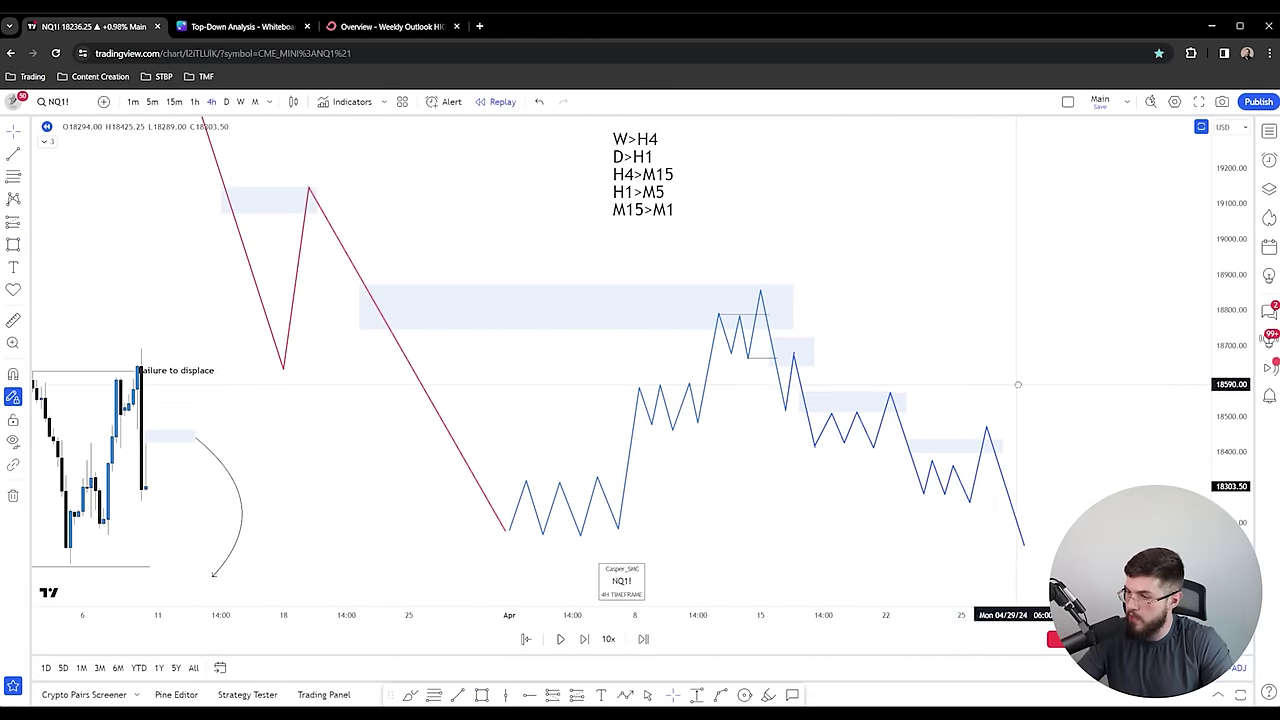
click(812, 352)
mouse_move(814, 352)
mouse_down()
mouse_move(826, 351)
mouse_move(806, 351)
mouse_up()
click(871, 314)
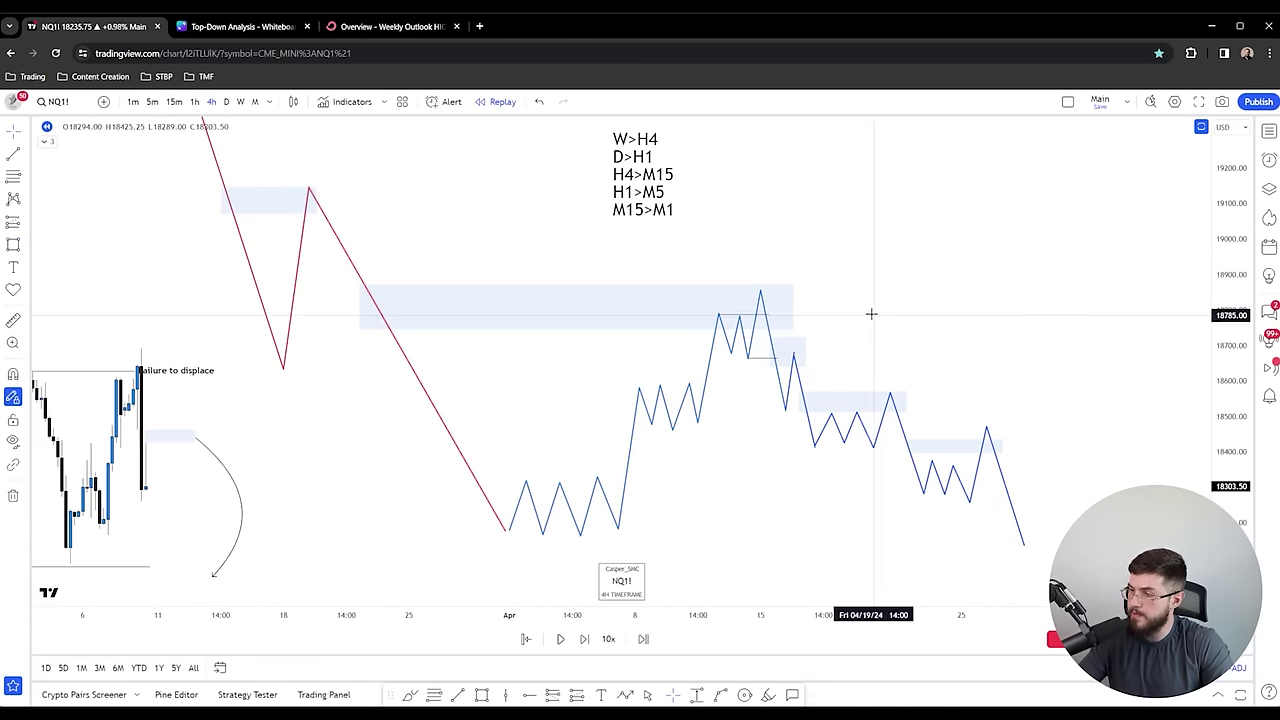
- Place a short position at 18,648.50 in the first retracement zone, with the stop at 18,859.50 and the target 471.50 points below entry
click(28, 220)
click(100, 180)
click(798, 361)
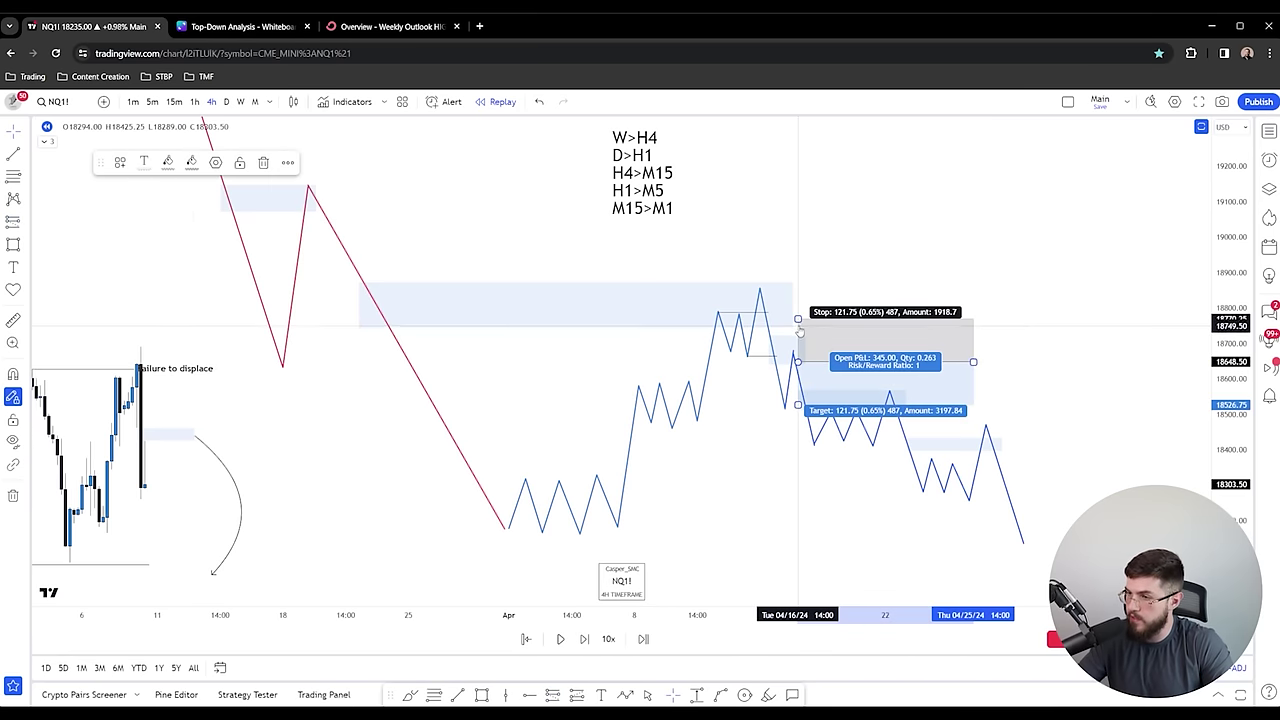
drag(797, 319, 797, 287)
drag(797, 404, 736, 529)
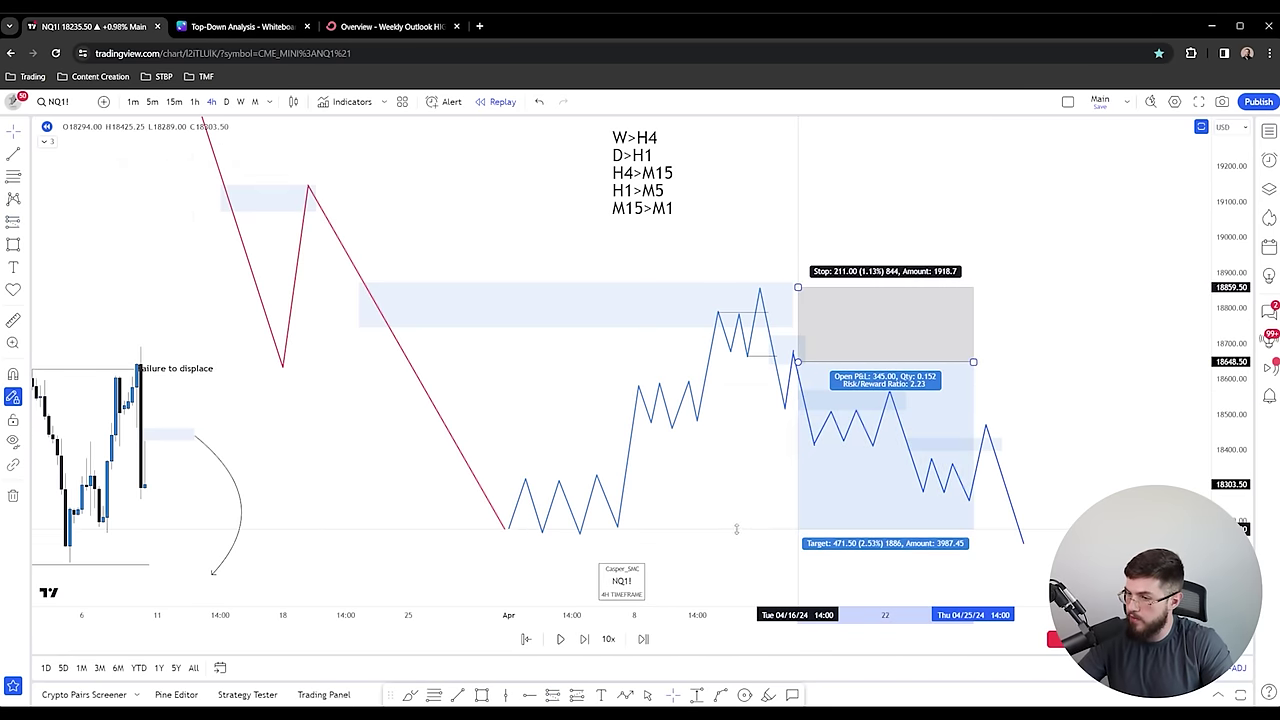
- Move the short position's entry down to 18,535 at the second retracement zone, and delete the position
drag(827, 351, 840, 392)
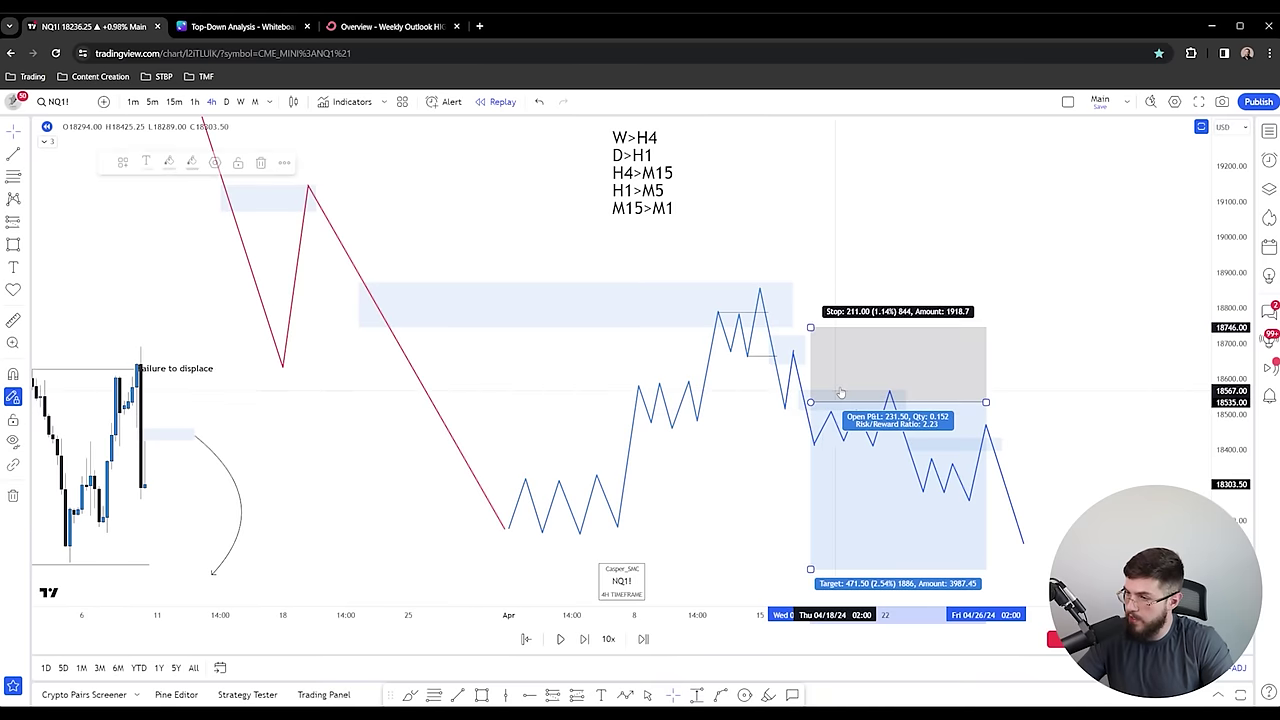
key(Delete)
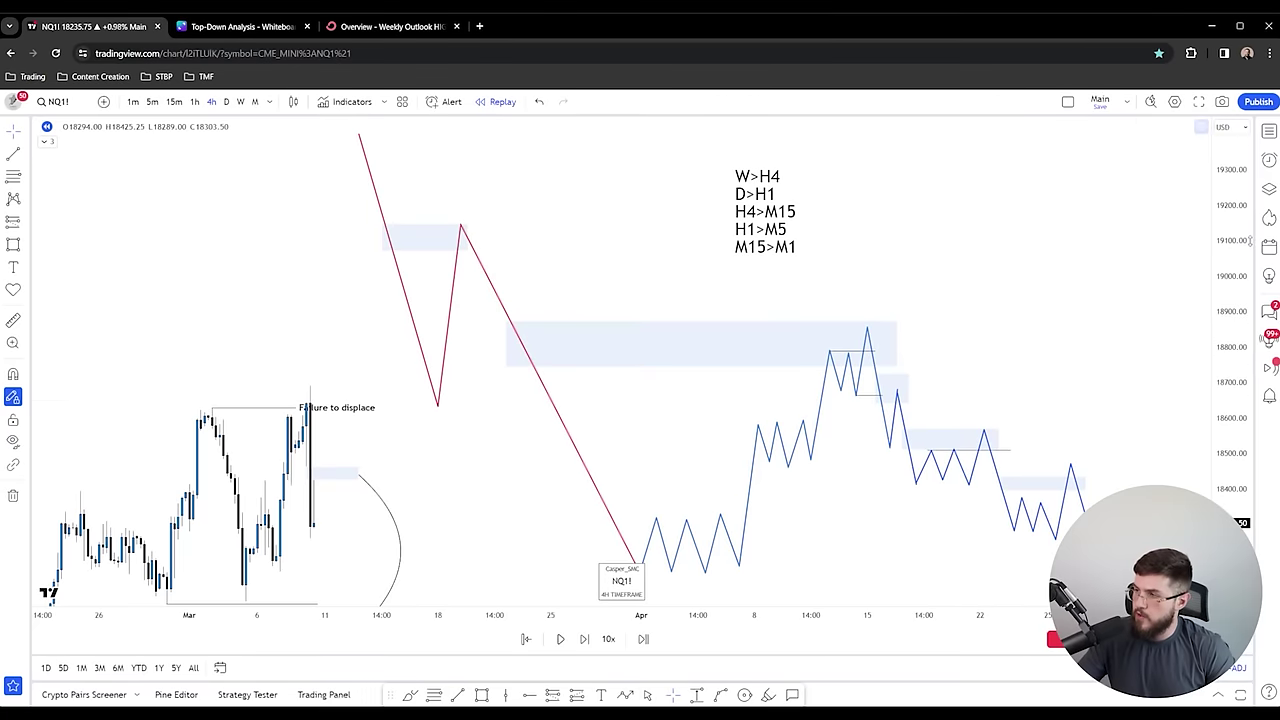
- Delete the schematic paths, zones, level lines and timeframe alignment note beside the candles in one selection
drag(1250, 241, 1250, 362)
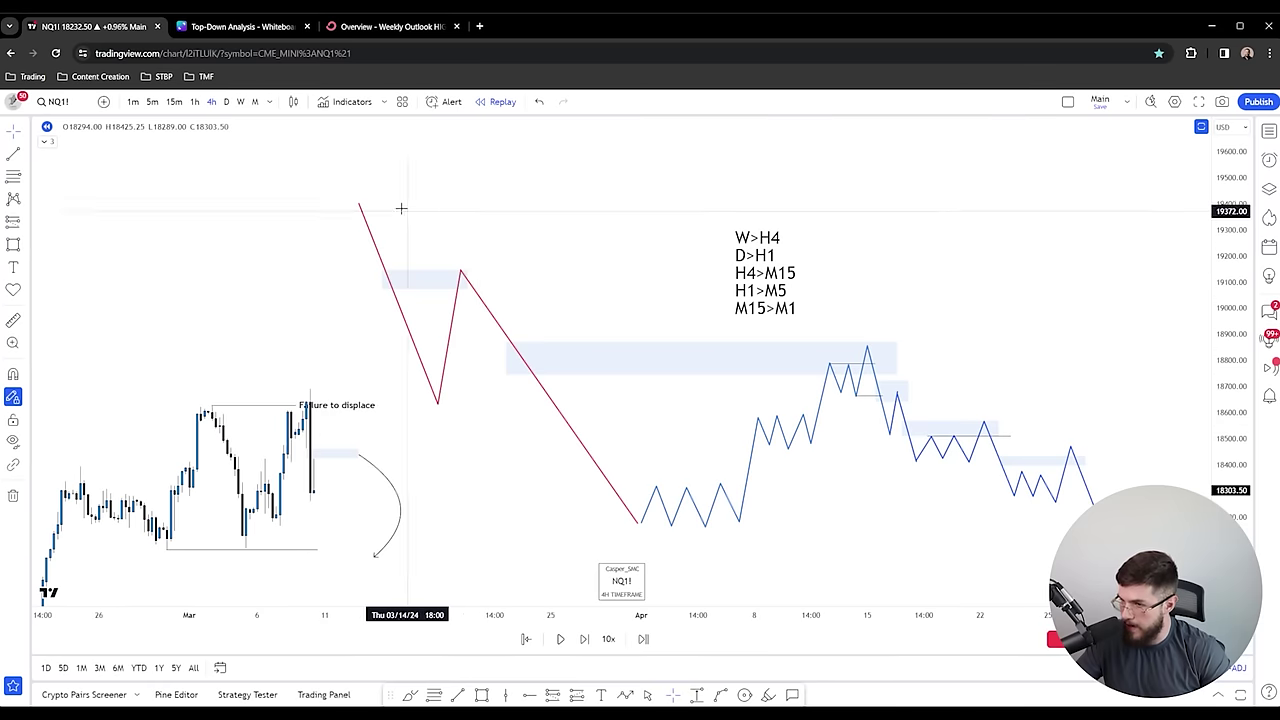
drag(438, 177, 1125, 534)
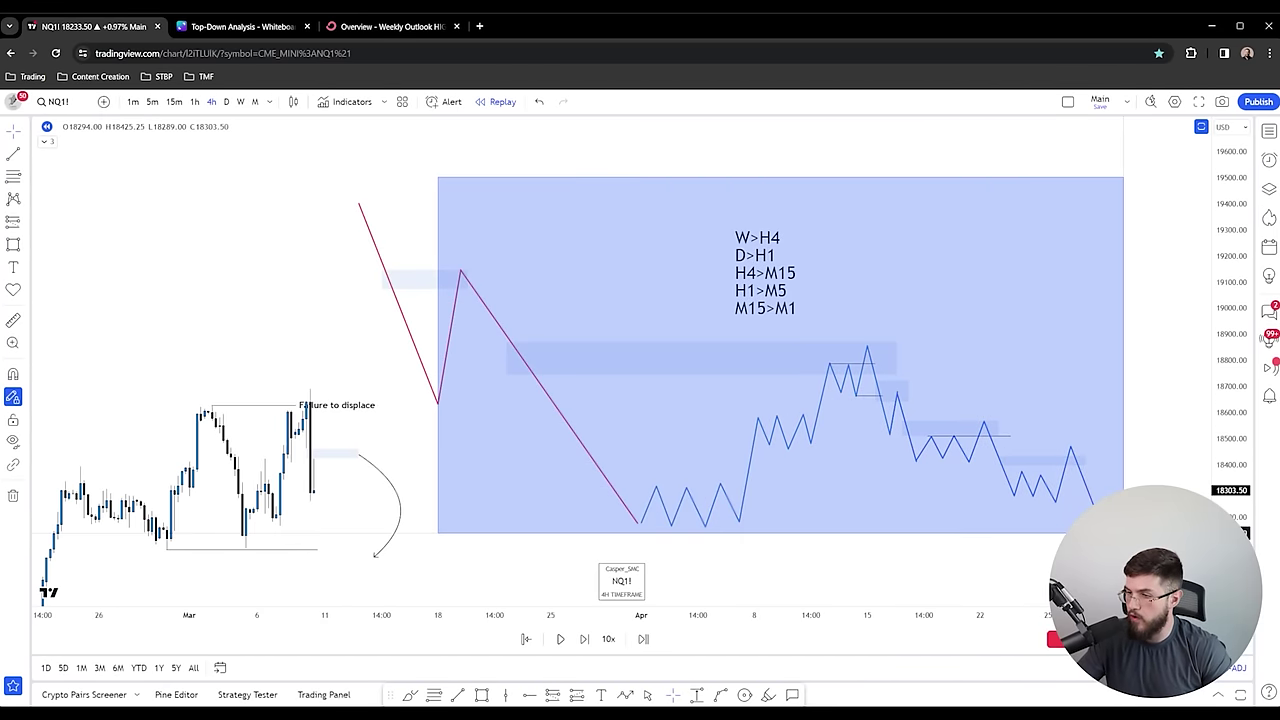
key(Delete)
drag(674, 331, 868, 351)
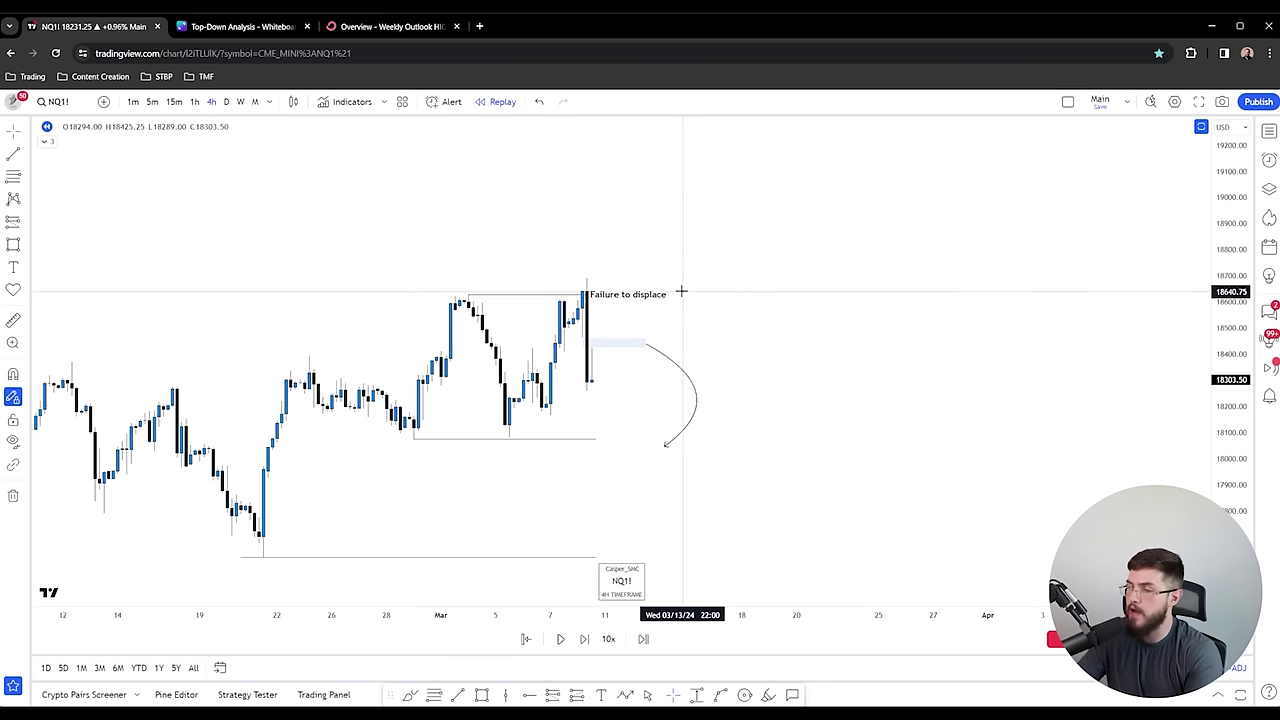
- Switch to the Top-Down Analysis whiteboard in Canva and examine the Power of 3/QT box under Time
click(228, 28)
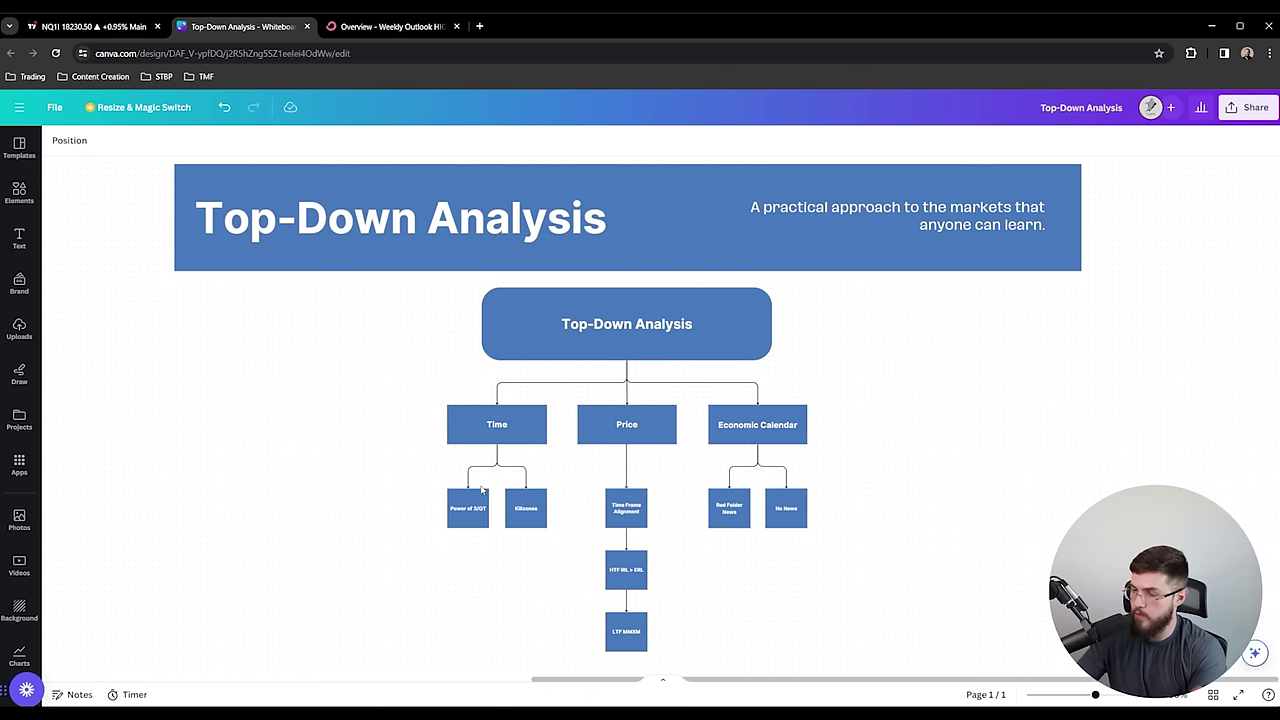
scroll(466, 499, down, 1)
scroll(481, 432, up, 3)
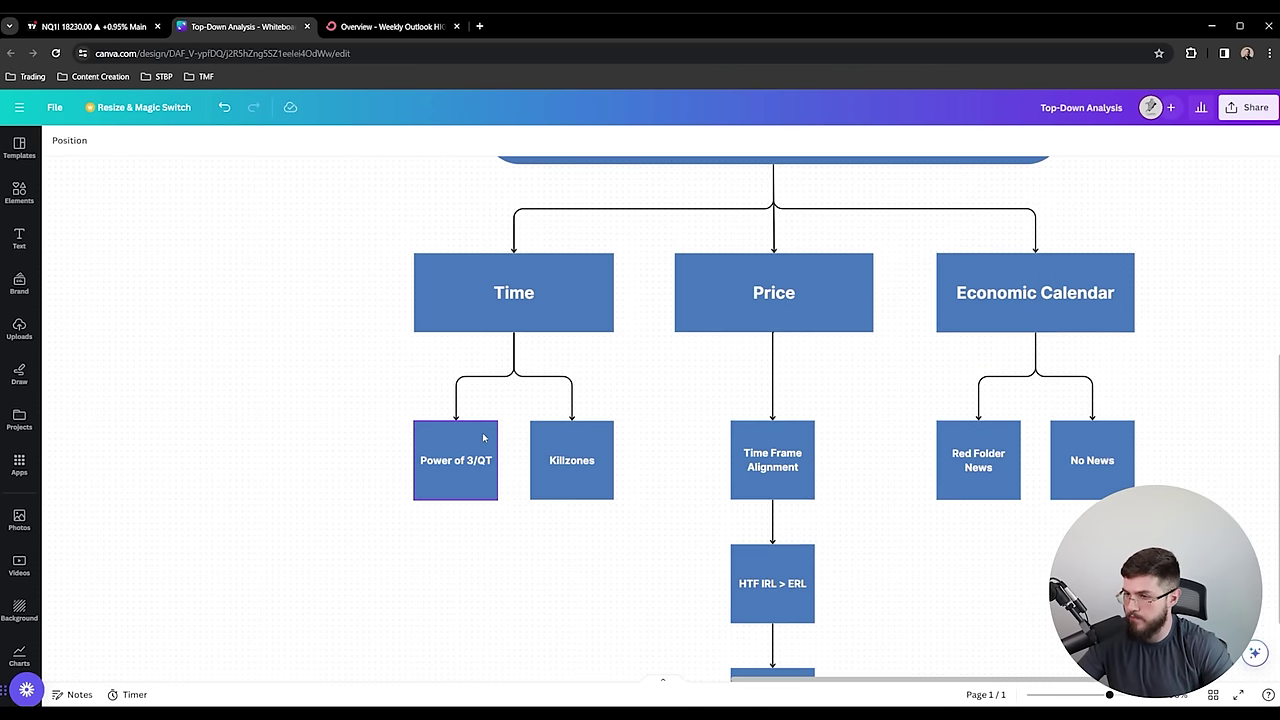
scroll(483, 435, up, 2)
scroll(672, 392, up, 1)
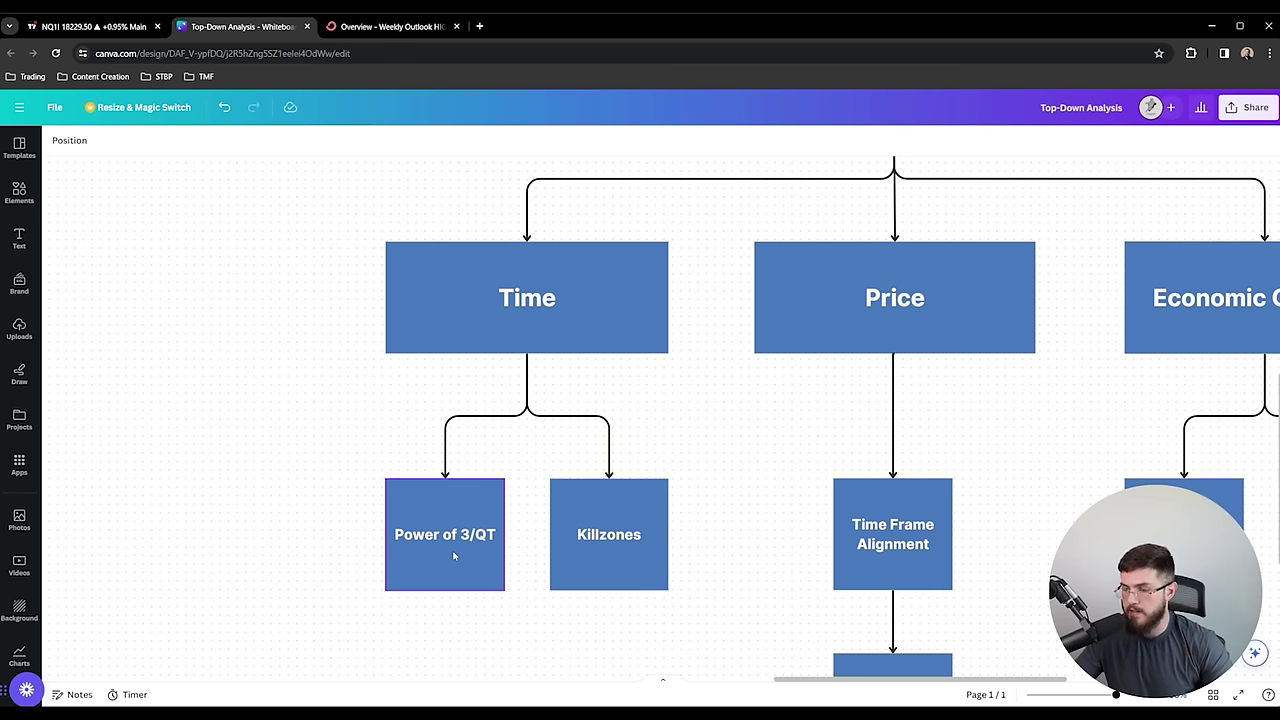
- Switch back to the TradingView chart and position the Power of 3/QT note in the empty area above the candles
click(92, 26)
drag(480, 300, 570, 296)
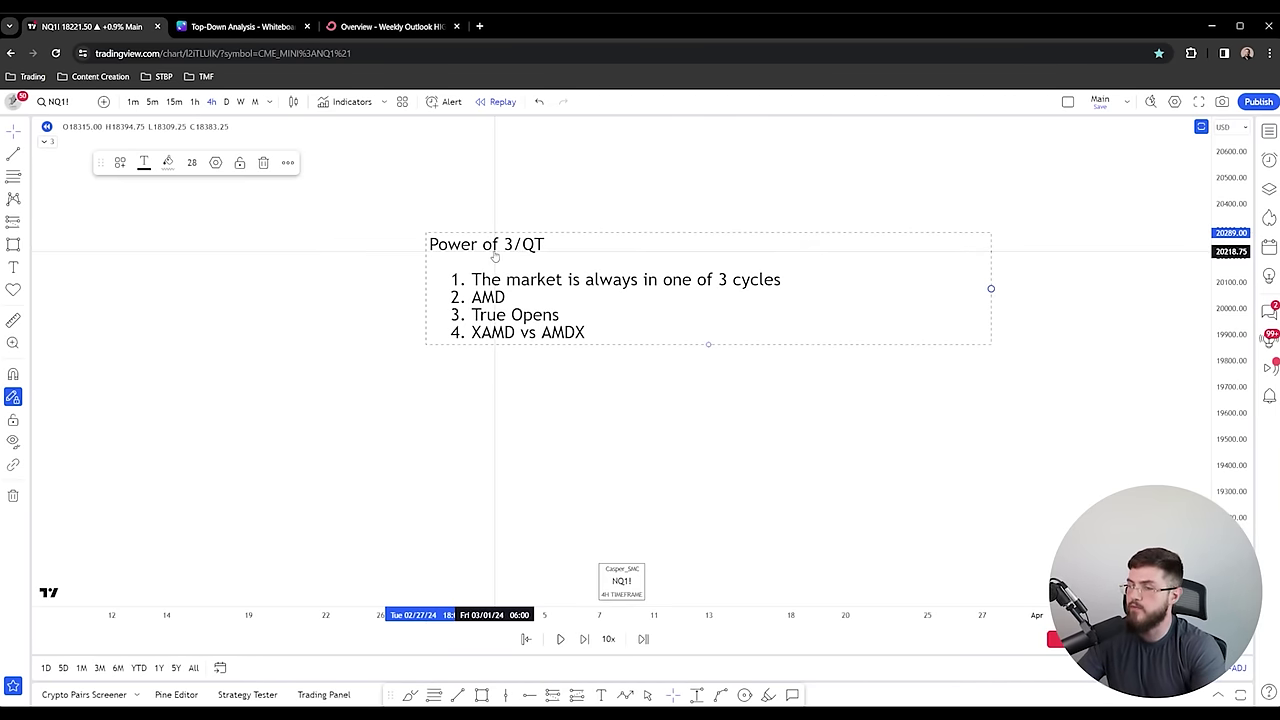
mouse_move(491, 251)
mouse_down()
mouse_move(400, 183)
mouse_move(475, 232)
mouse_up()
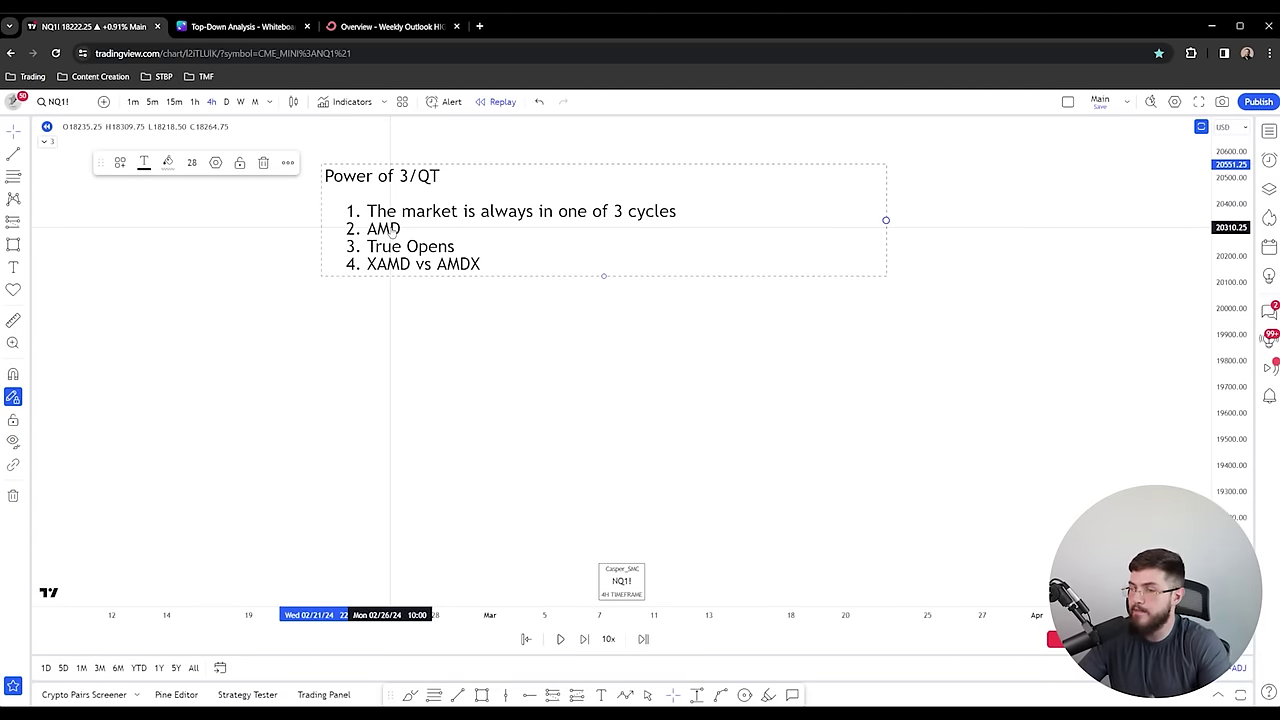
click(229, 307)
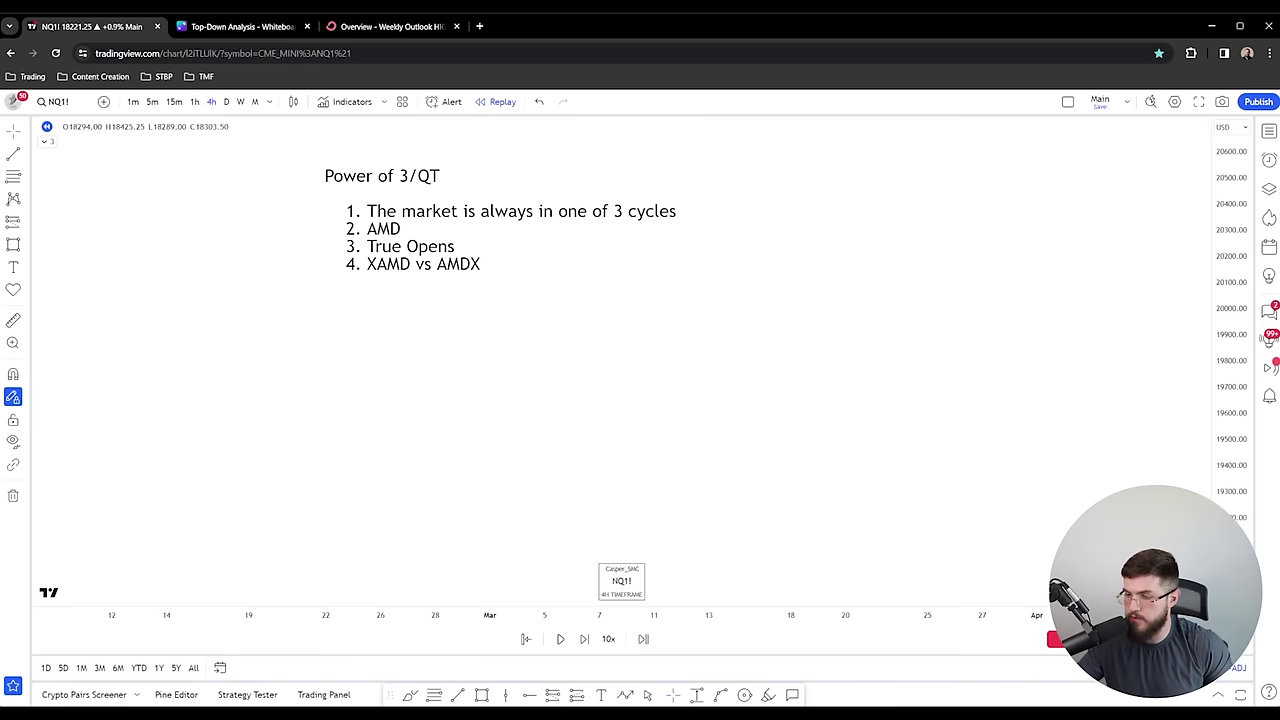
- Draw a path below the note: a sideways zigzag around 19,300–19,560, a spike to about 19,944, and a stepped drop to about 18,995
click(625, 694)
click(308, 491)
click(348, 424)
click(376, 484)
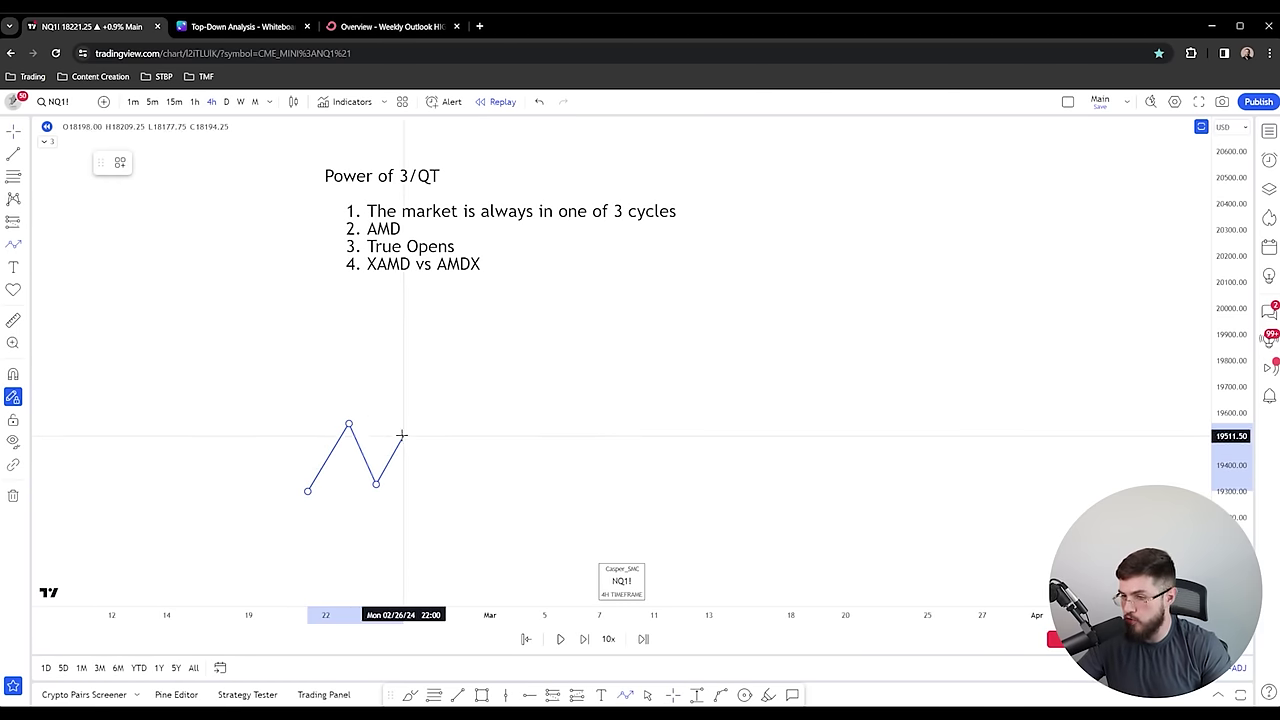
click(462, 424)
click(490, 478)
click(504, 430)
click(540, 486)
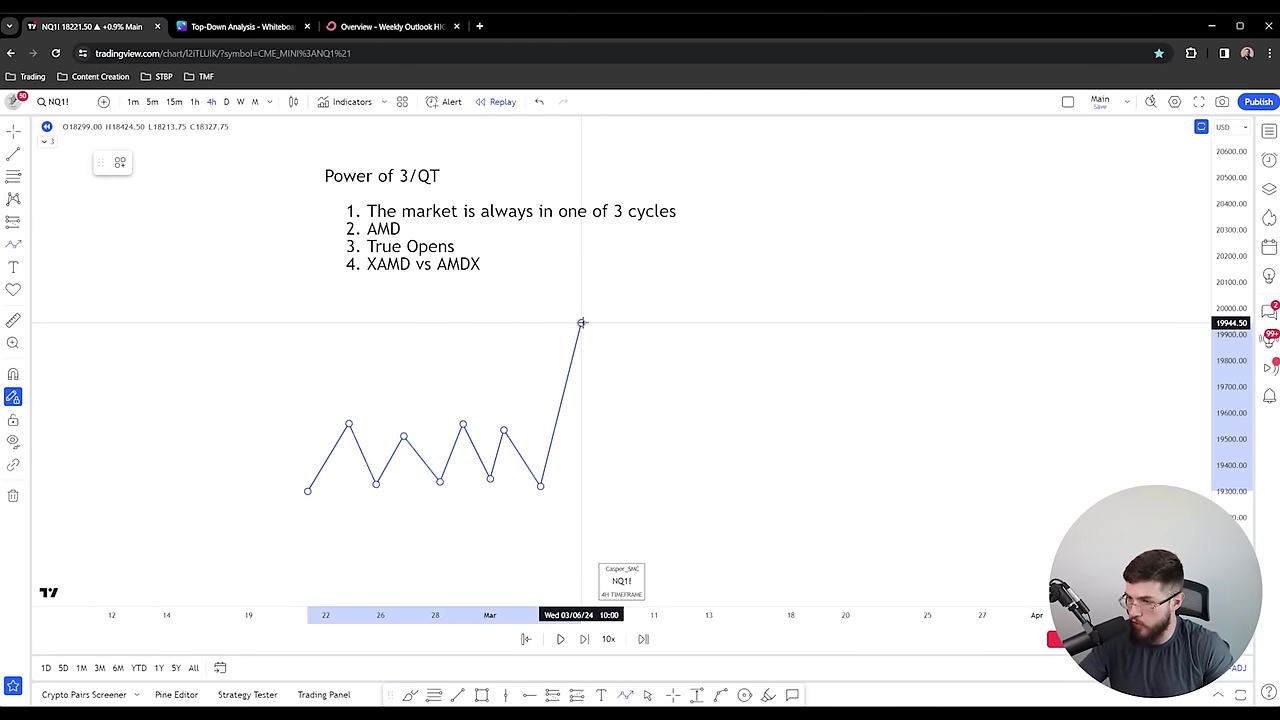
click(581, 323)
click(636, 553)
click(650, 460)
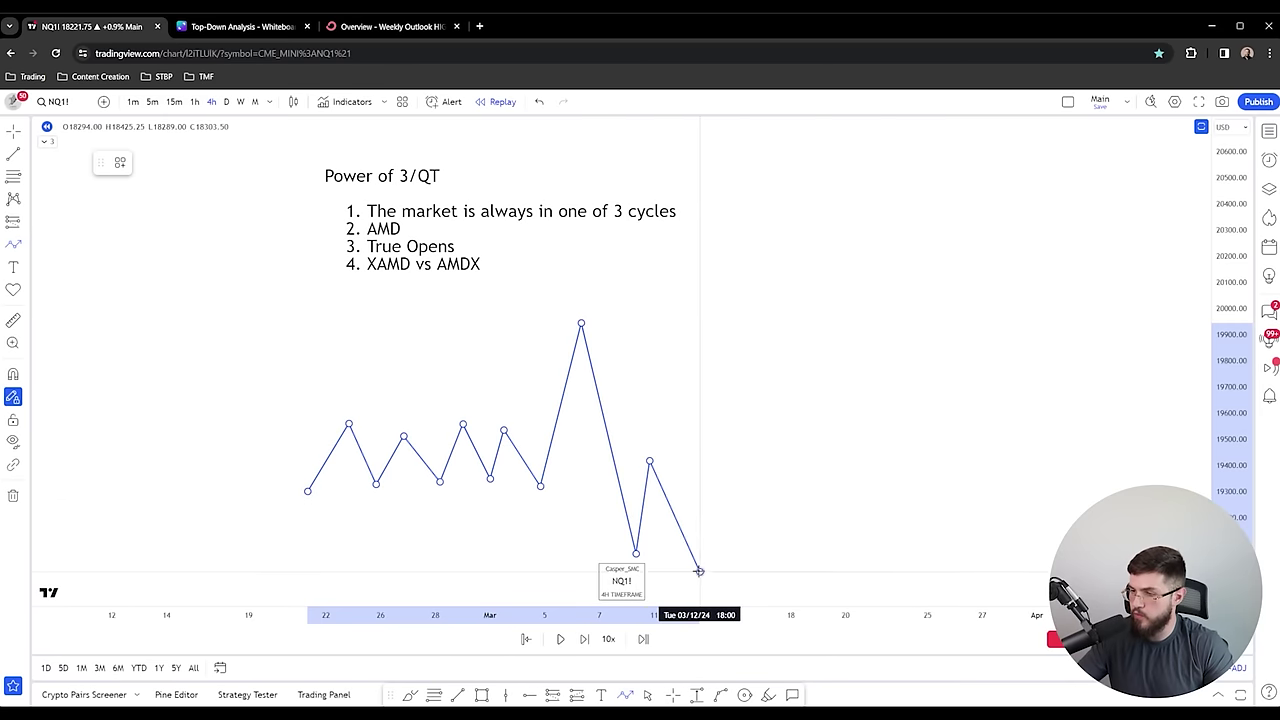
double_click(700, 571)
drag(749, 497, 672, 386)
drag(624, 461, 628, 489)
drag(666, 480, 643, 337)
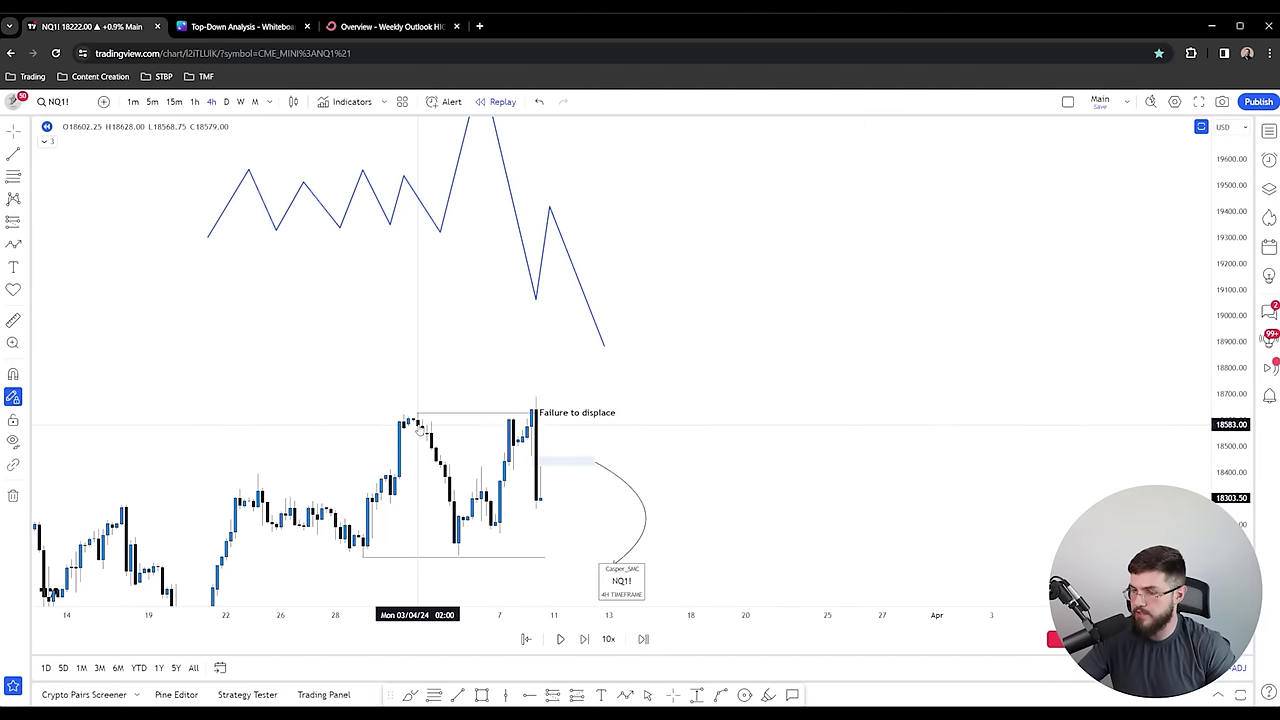
click(172, 102)
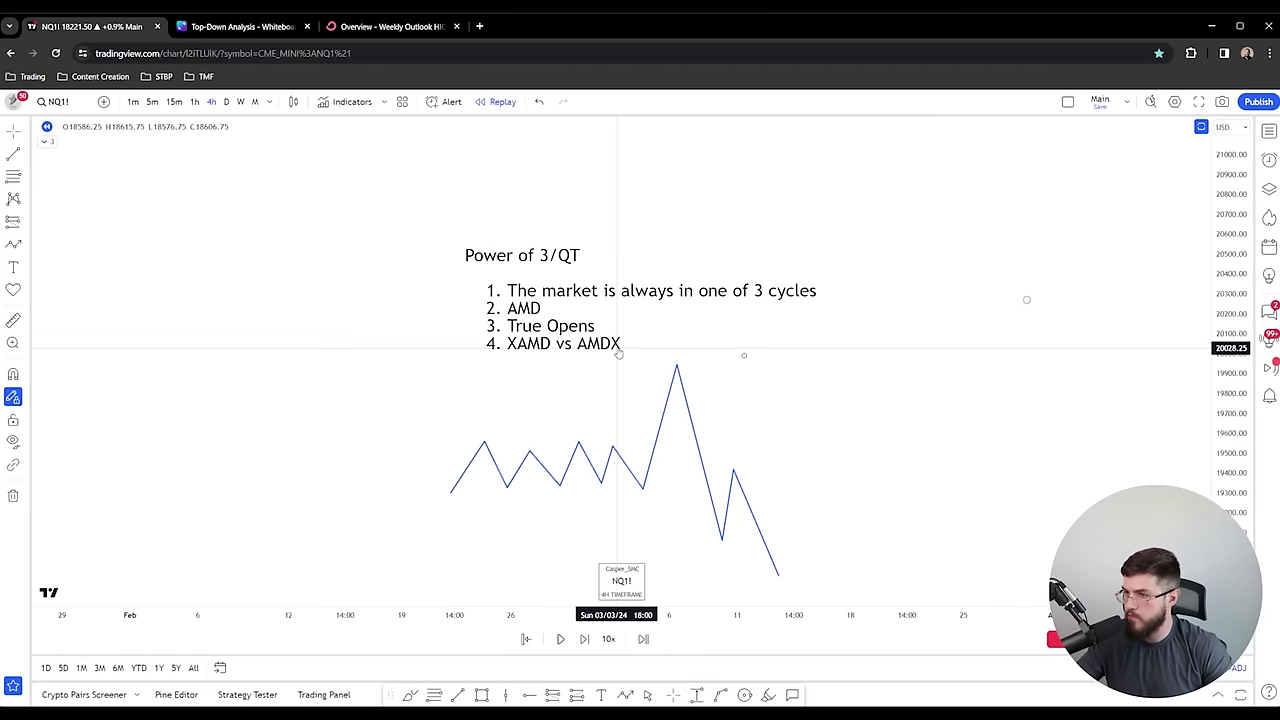
- Move the Power of 3/QT note further up and left, clear of the sketched path's peak
drag(552, 289, 475, 259)
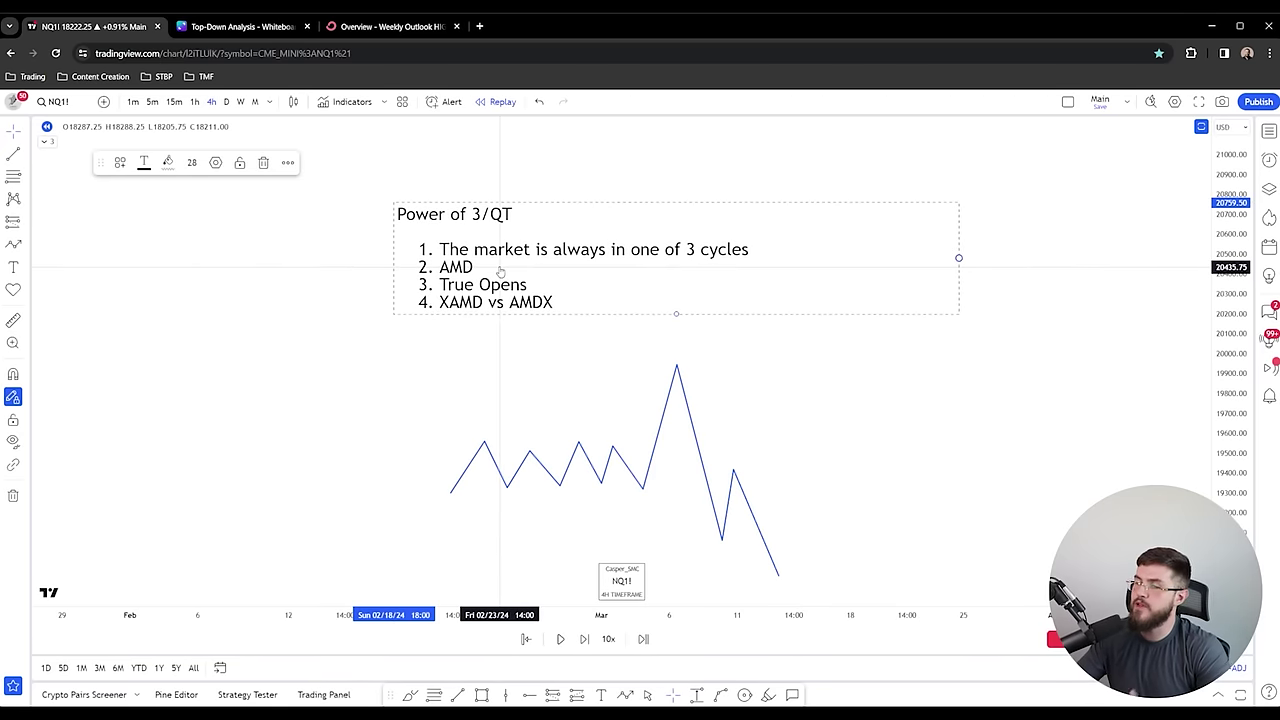
click(677, 366)
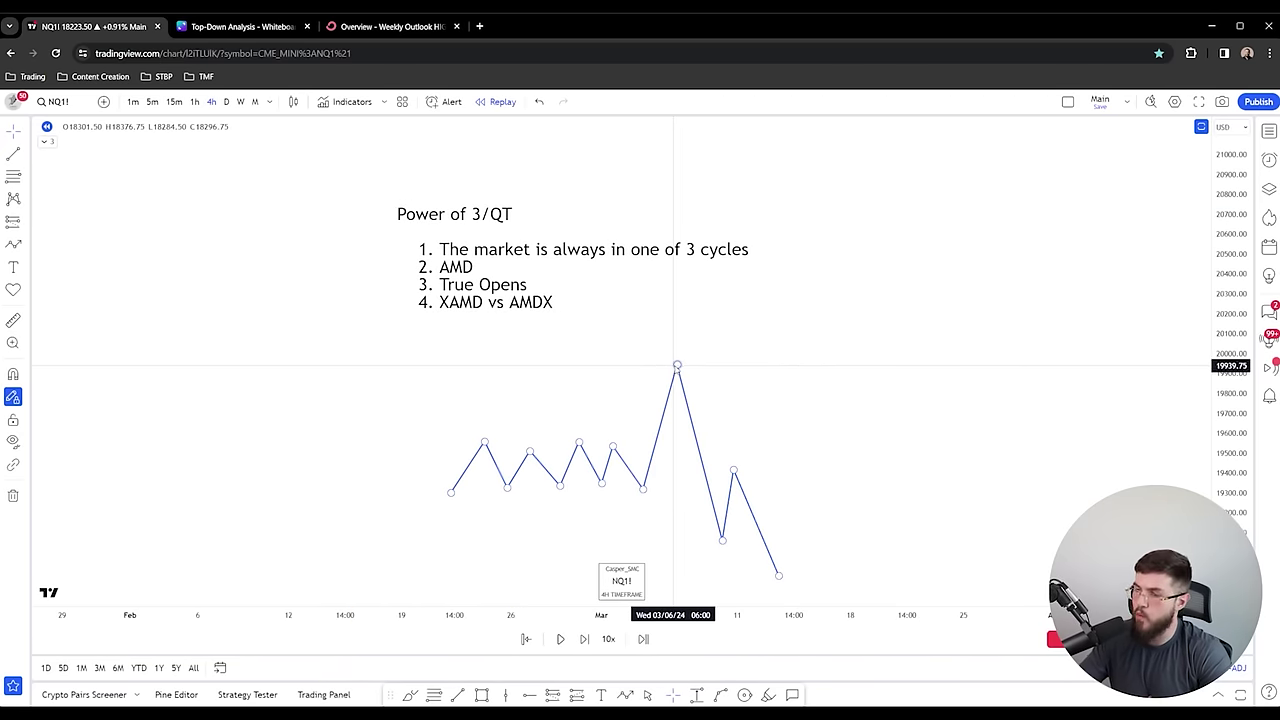
drag(590, 340, 496, 322)
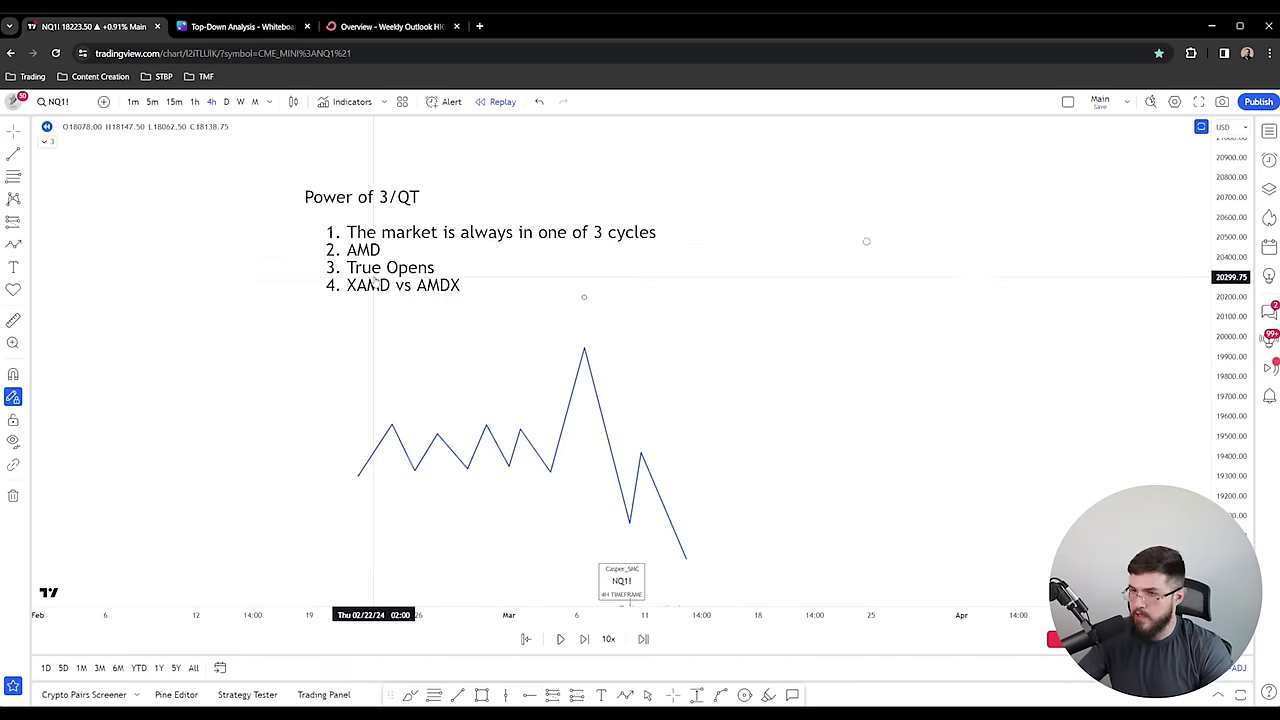
- Move the Power of 3/QT note further up and left above the sketched path
drag(374, 278, 357, 274)
click(13, 154)
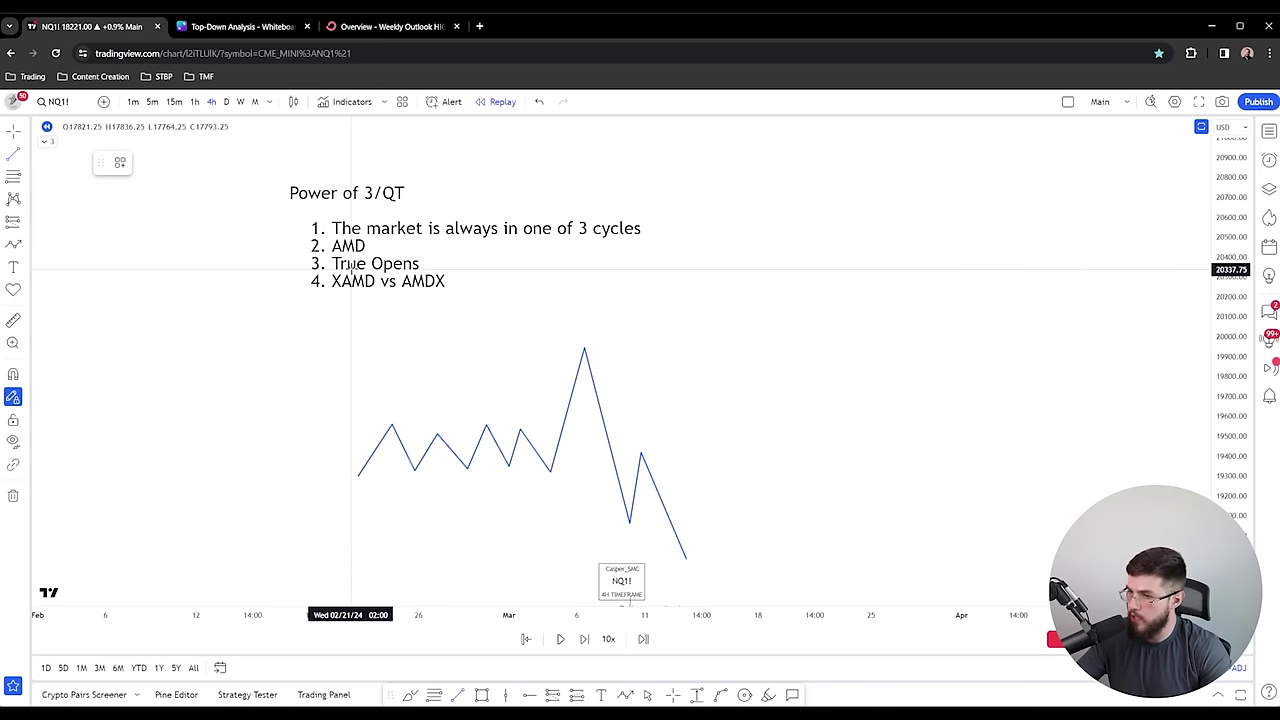
drag(486, 371, 454, 383)
drag(362, 267, 329, 220)
drag(346, 300, 351, 353)
drag(326, 266, 334, 286)
click(400, 389)
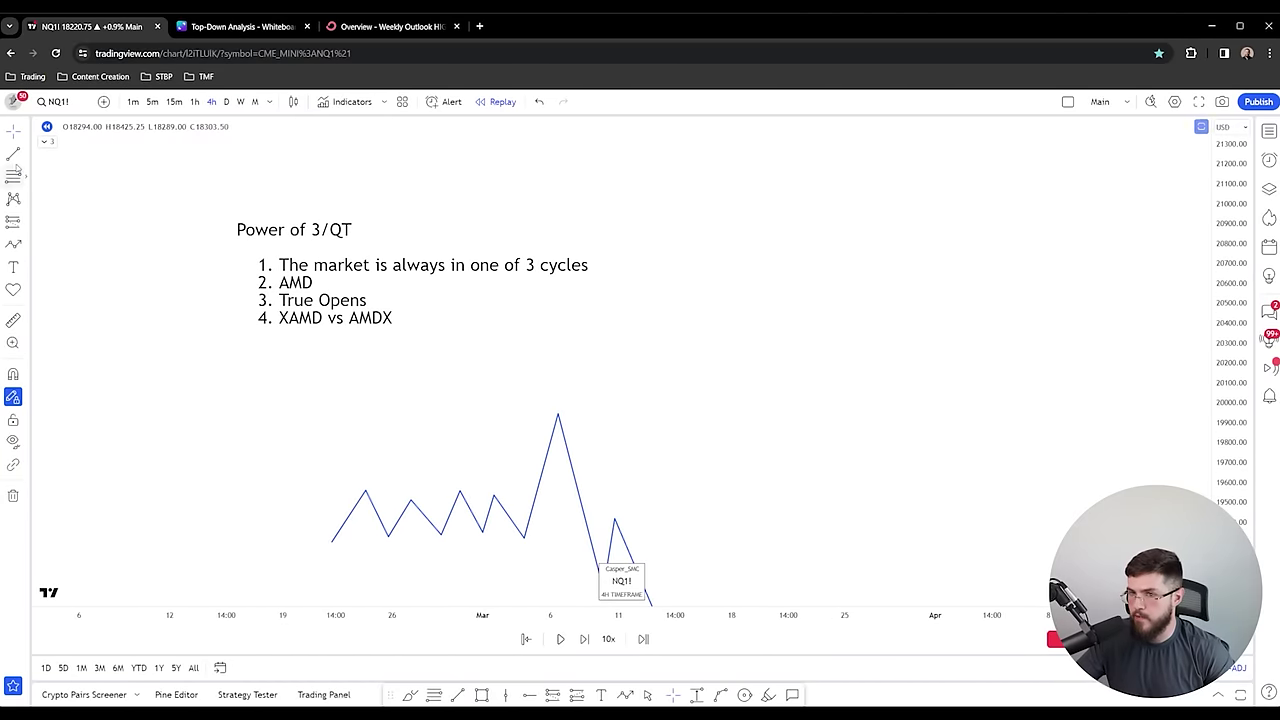
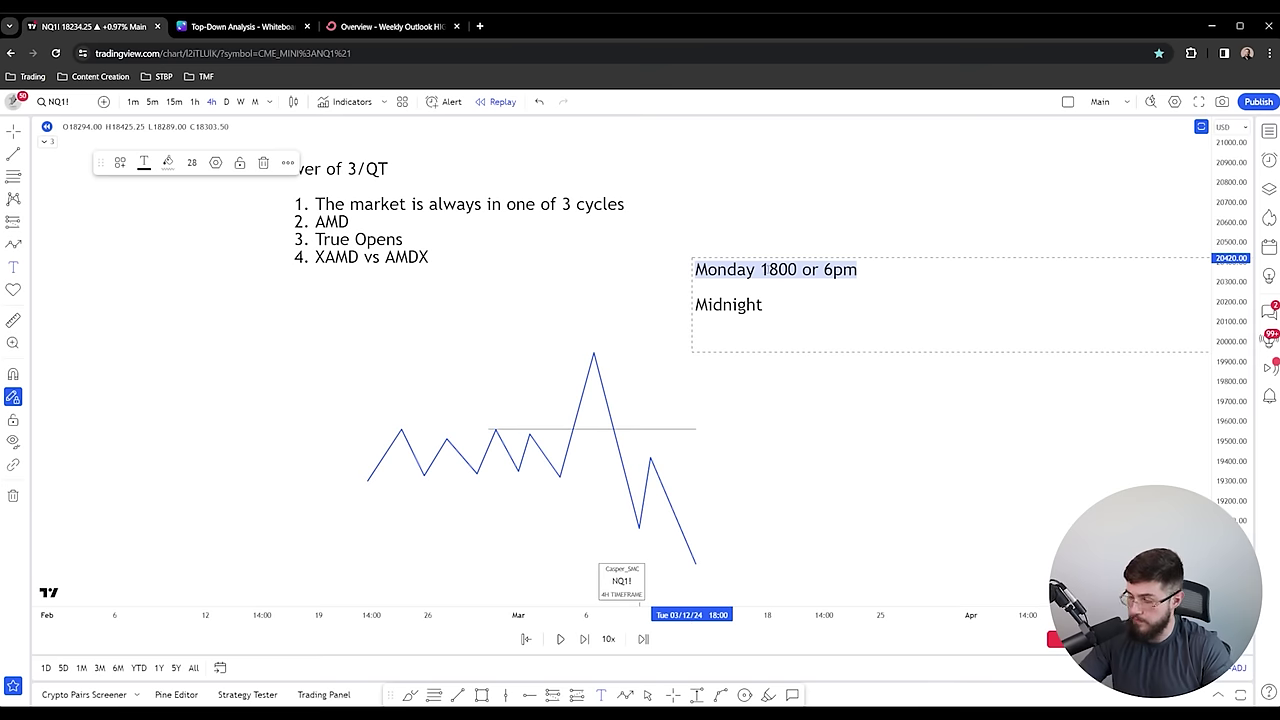
- Add the lines "London Session 130am" and "NY session 730 am" below Midnight in the open-times note, and shift the note up and right
click(774, 315)
drag(857, 269, 695, 270)
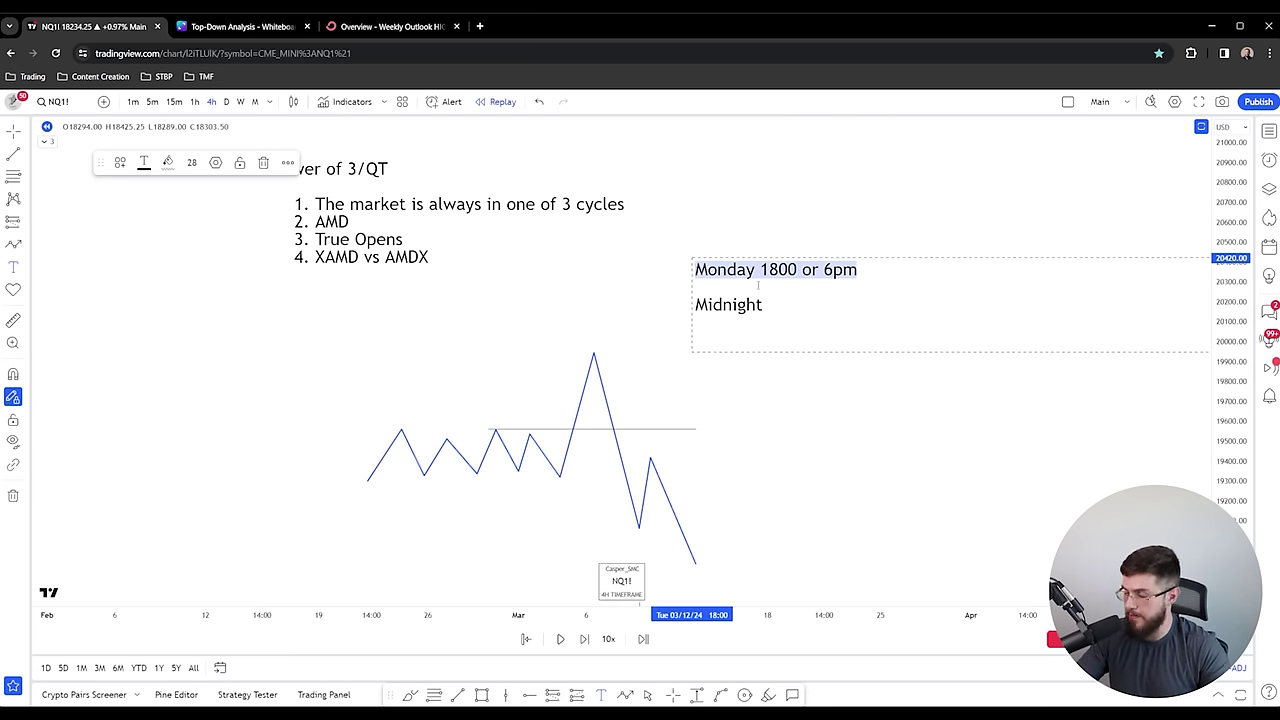
click(708, 345)
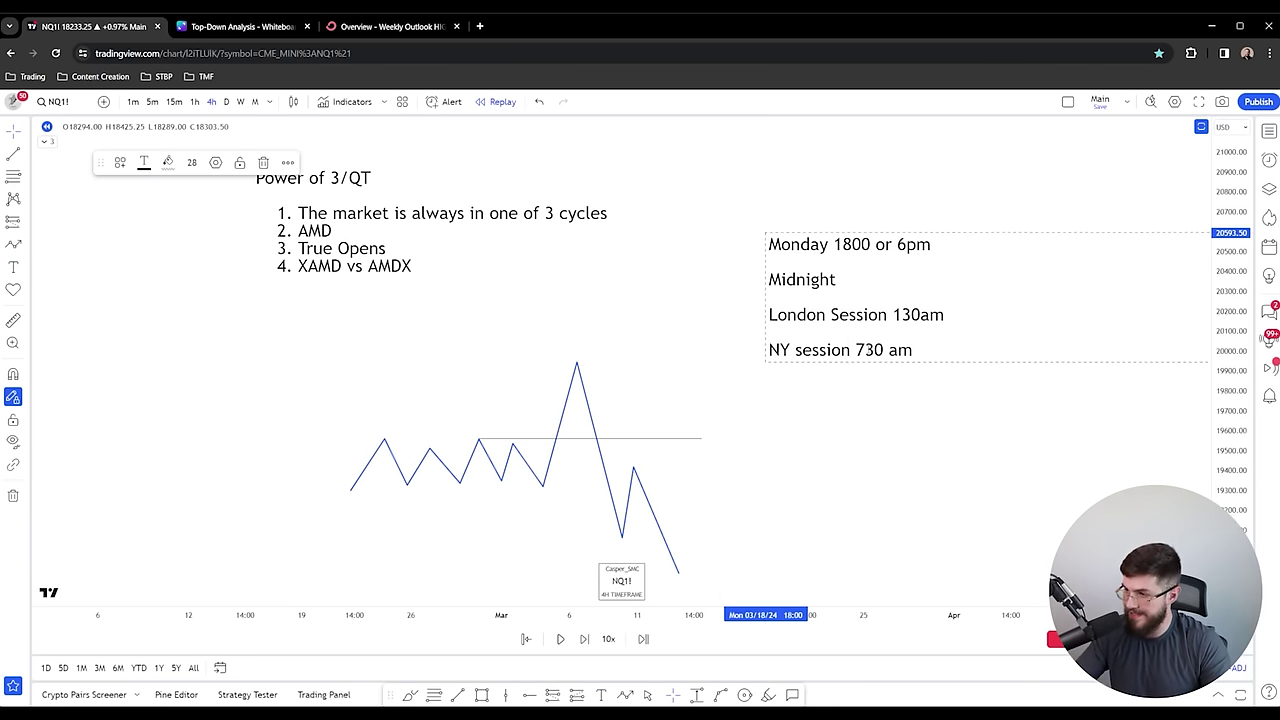
click(668, 406)
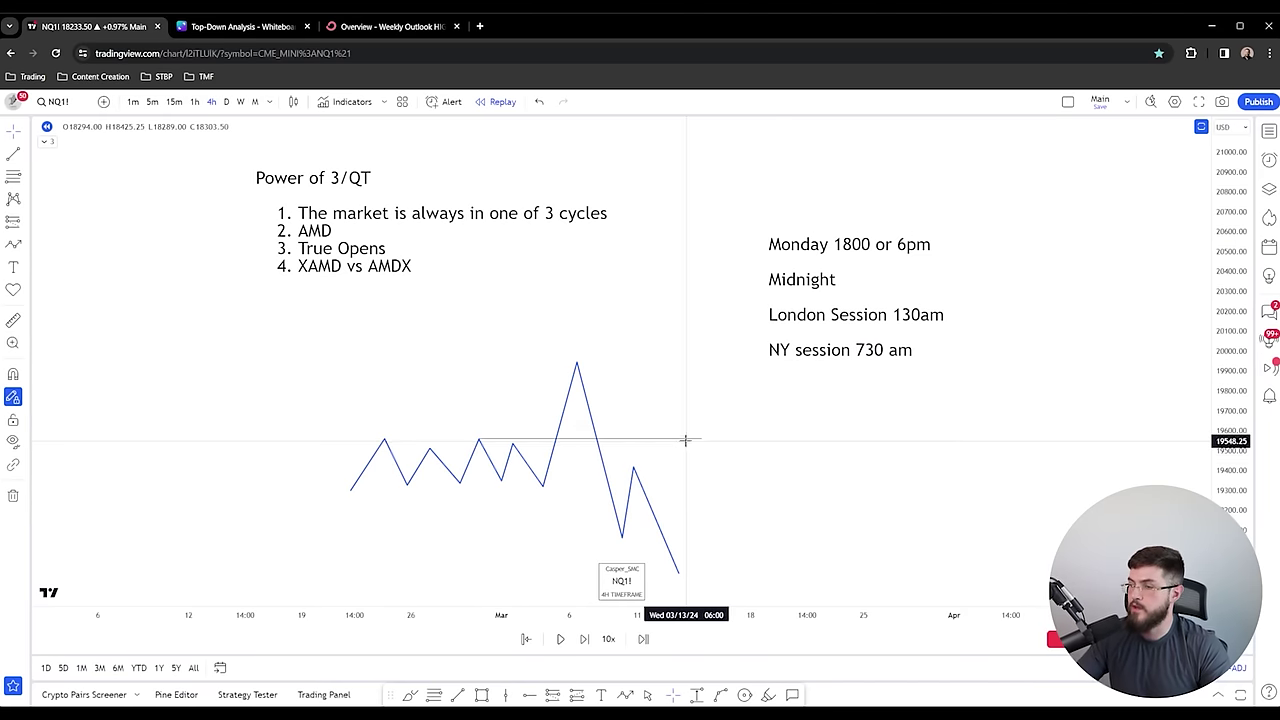
- Shorten the horizontal line at the range high and draw a rectangle zone from about 19,830 to 20,100 ending at the spike's peak
drag(702, 439, 630, 438)
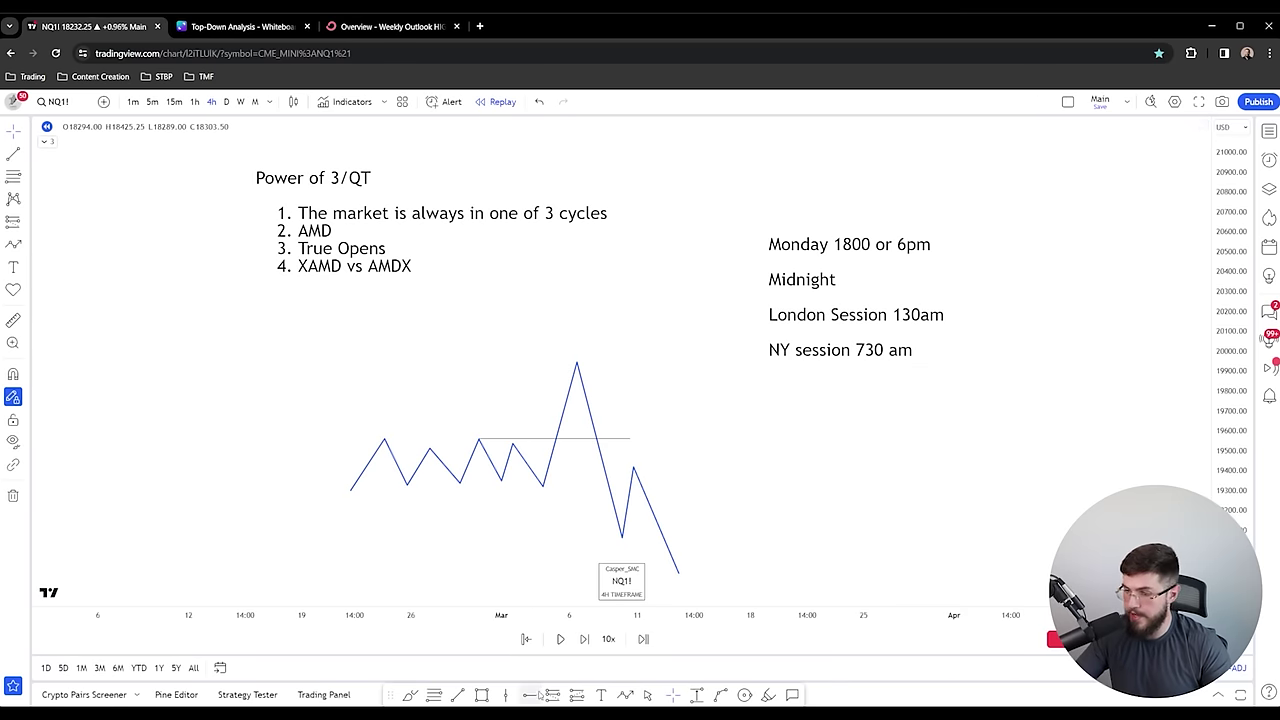
click(481, 694)
drag(320, 329, 584, 384)
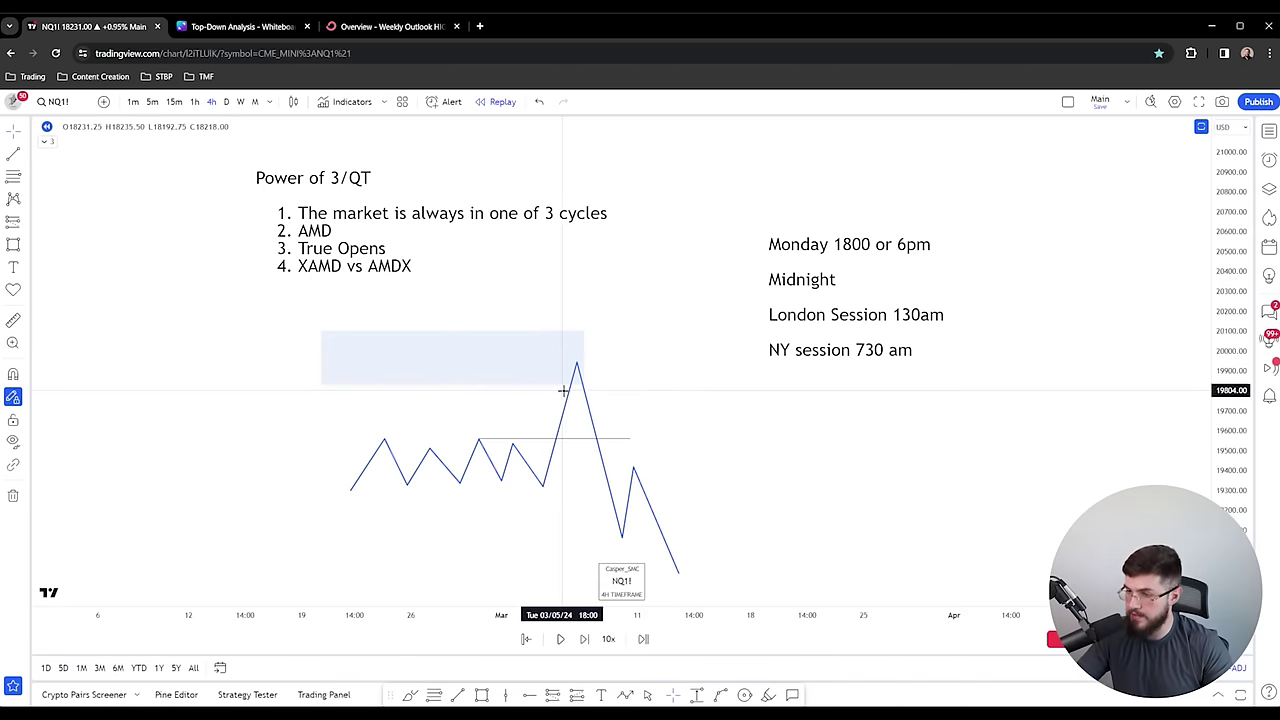
click(567, 406)
click(574, 363)
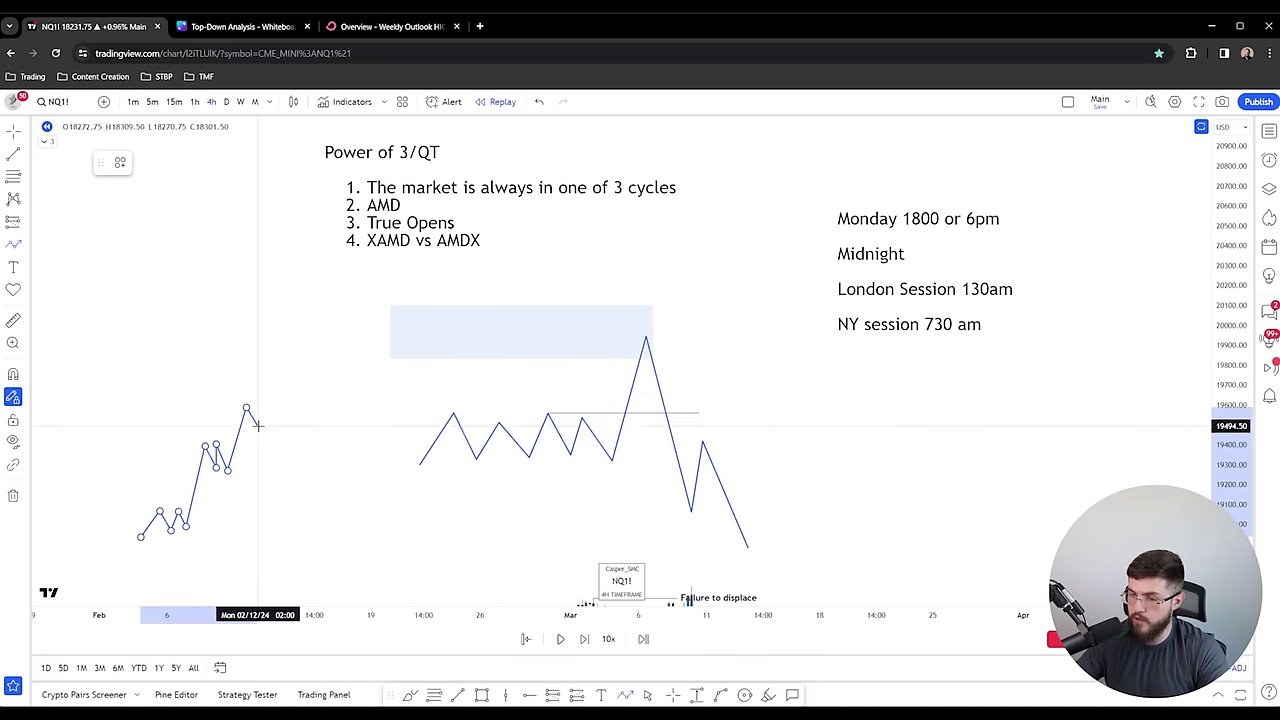
- Finish the rising path left of the range with a small zigzag up to about 19,660 and a drop to about 19,440
click(257, 425)
click(265, 403)
click(276, 425)
click(284, 393)
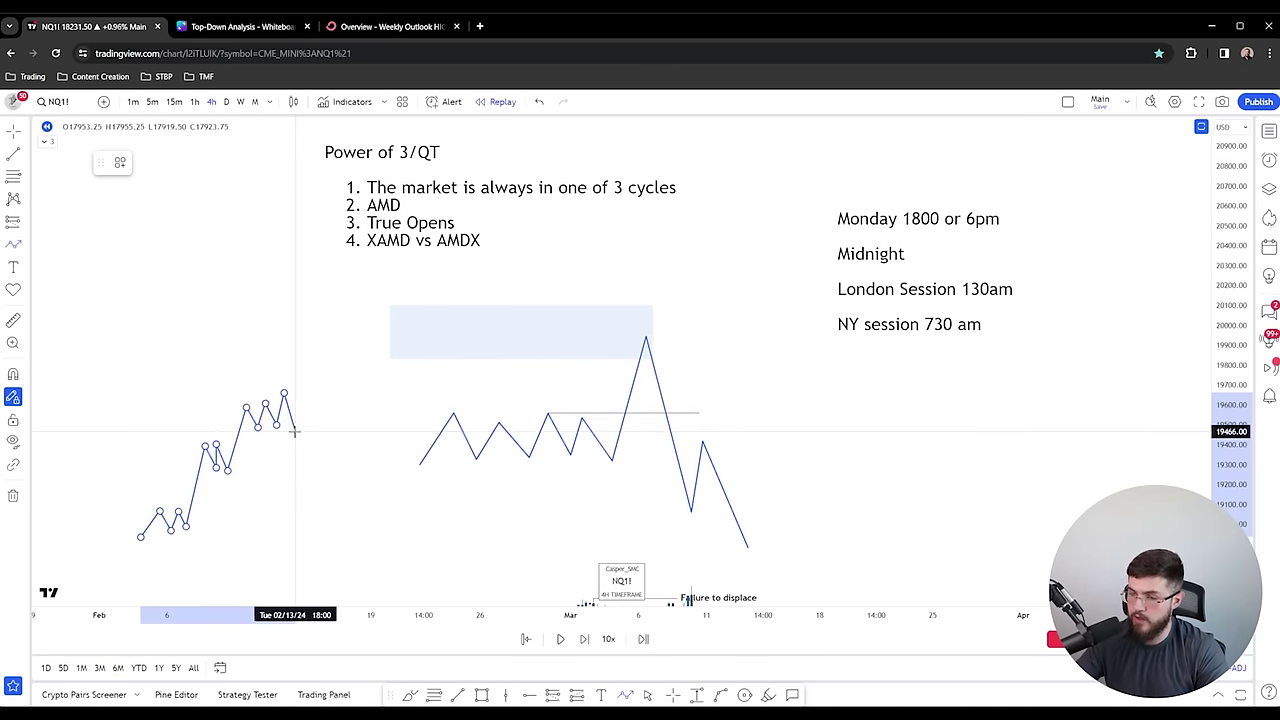
double_click(298, 438)
key(Escape)
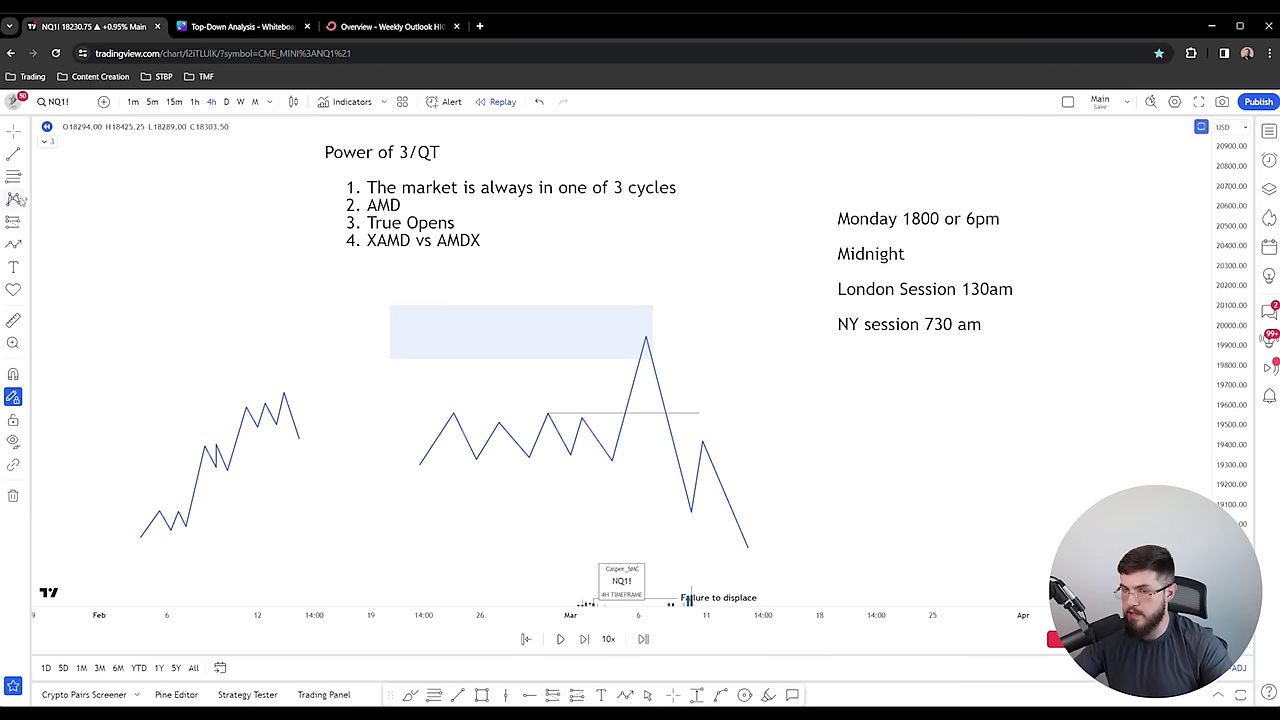
- Try a horizontal line at about 19,371 from the rising path's middle swing high, and remove it
click(13, 155)
click(201, 451)
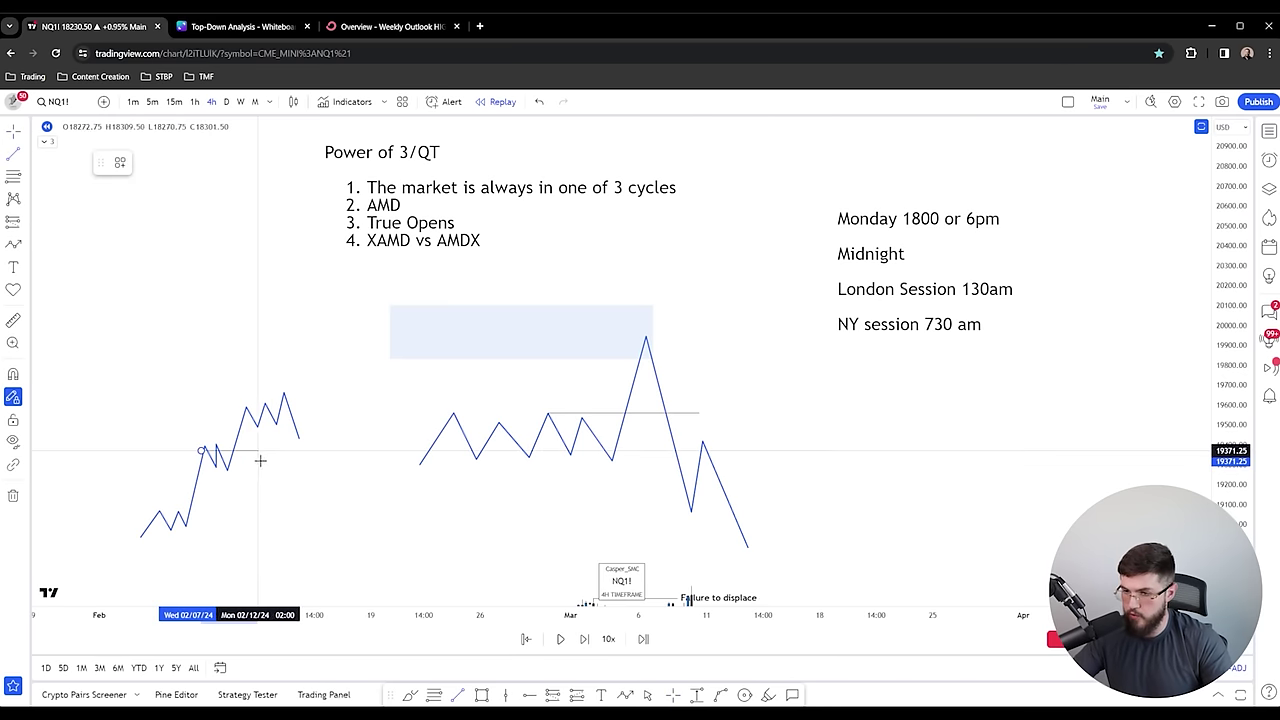
click(284, 451)
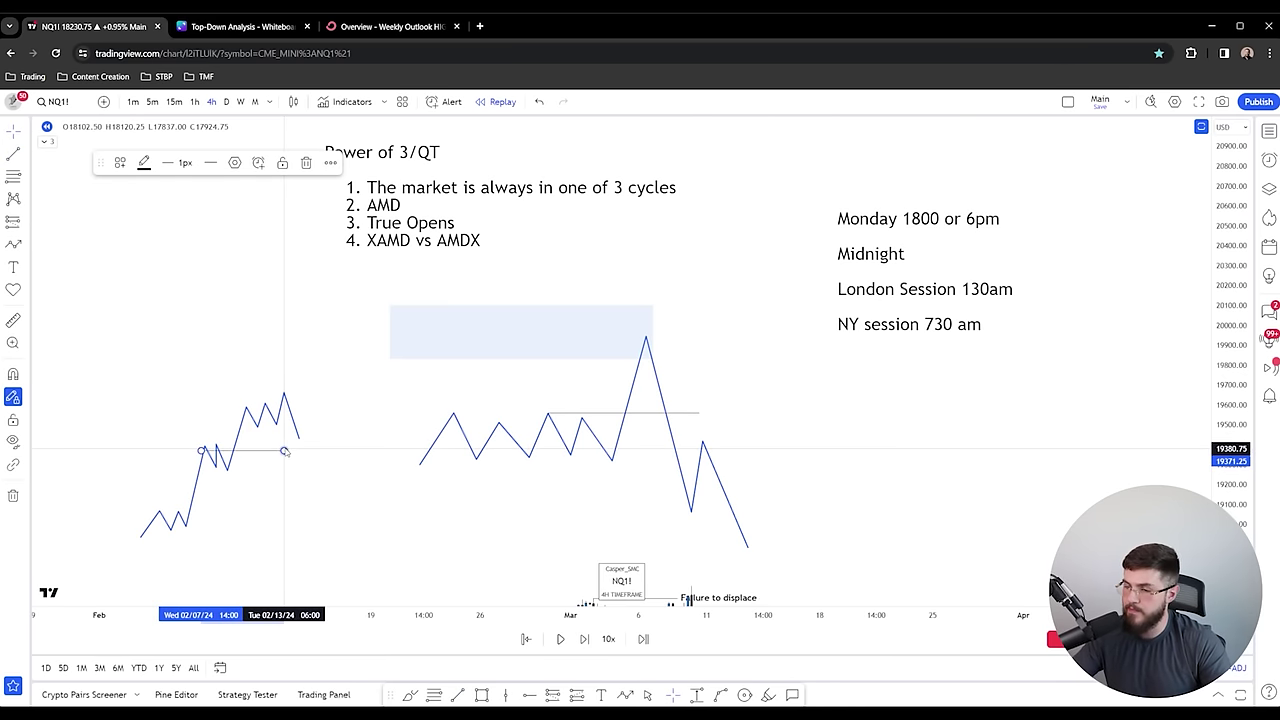
key(Delete)
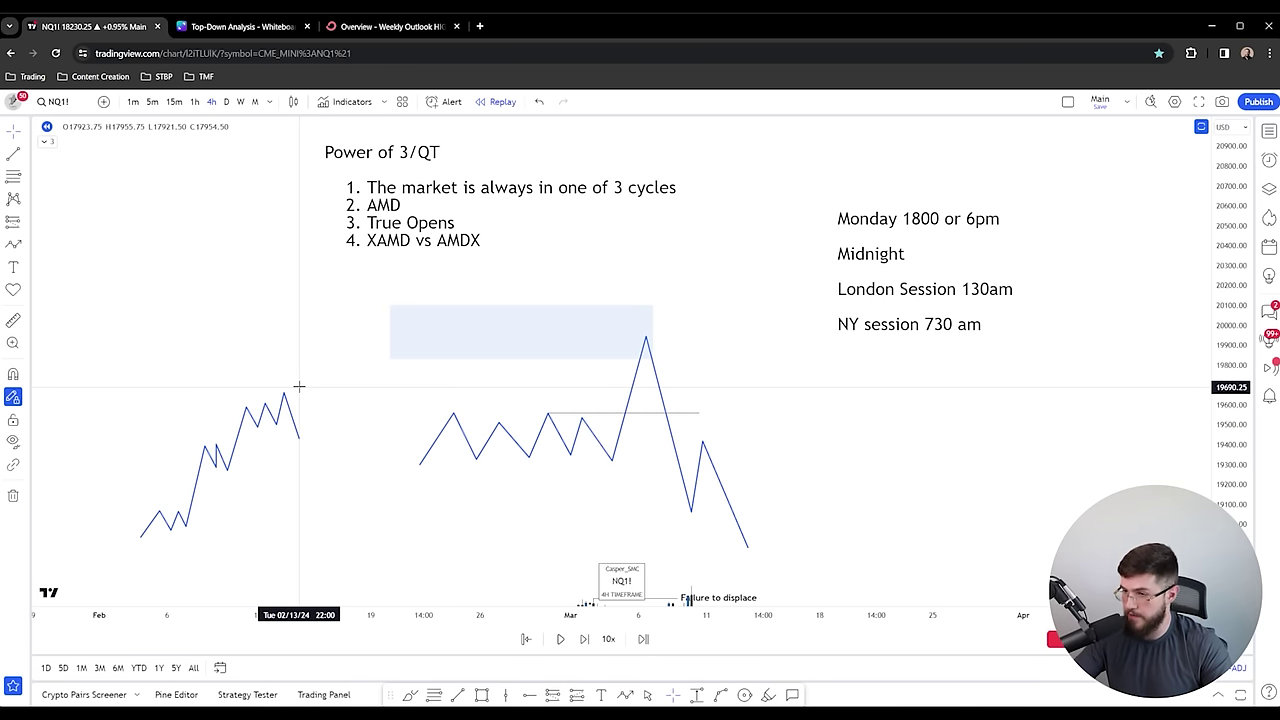
- Extend the open-times note: Weekly with Tuesday to Thursday, Daily with 12-1030, London Session 130am - 430am, and NY session 730 am - 1030am
drag(323, 331, 349, 357)
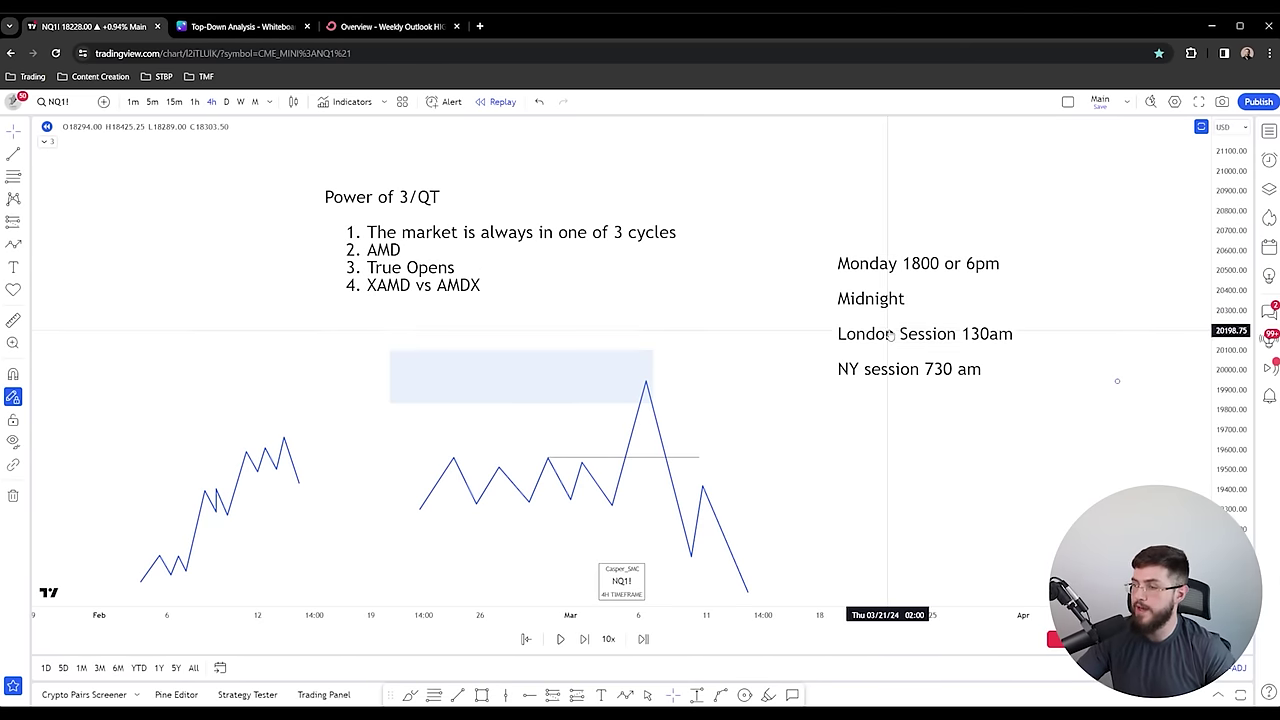
drag(768, 307, 743, 313)
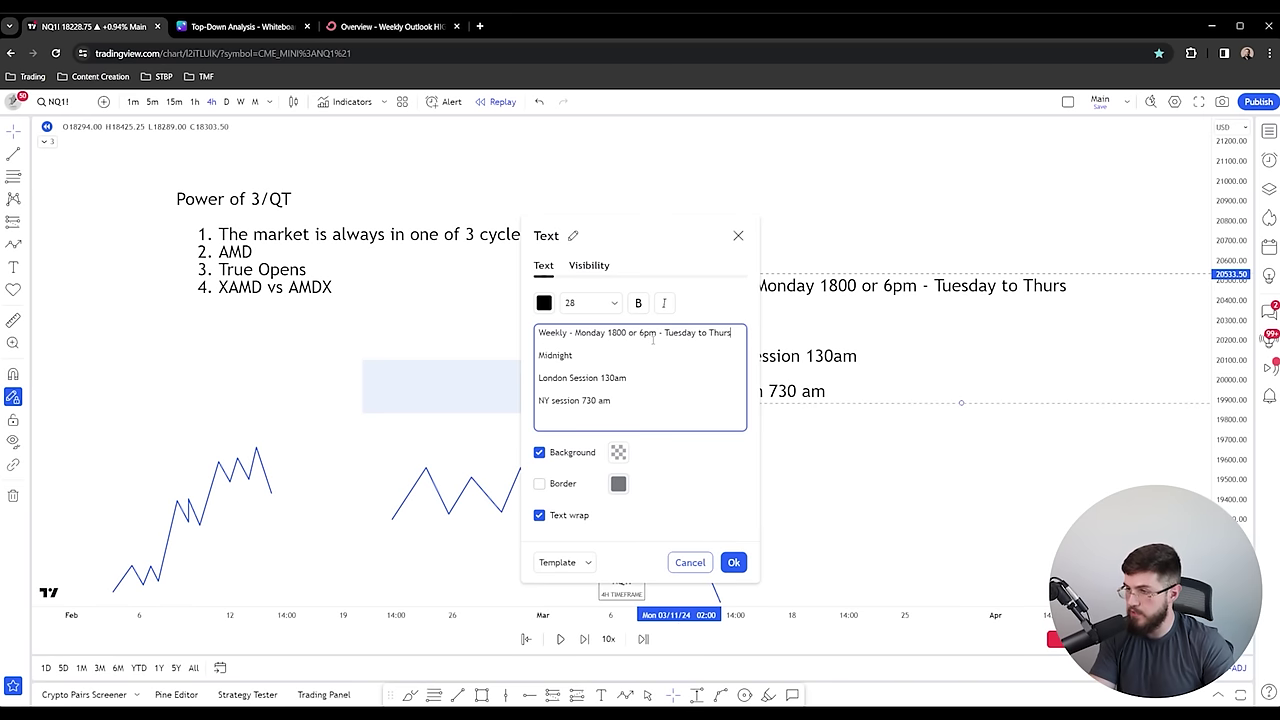
text(day)
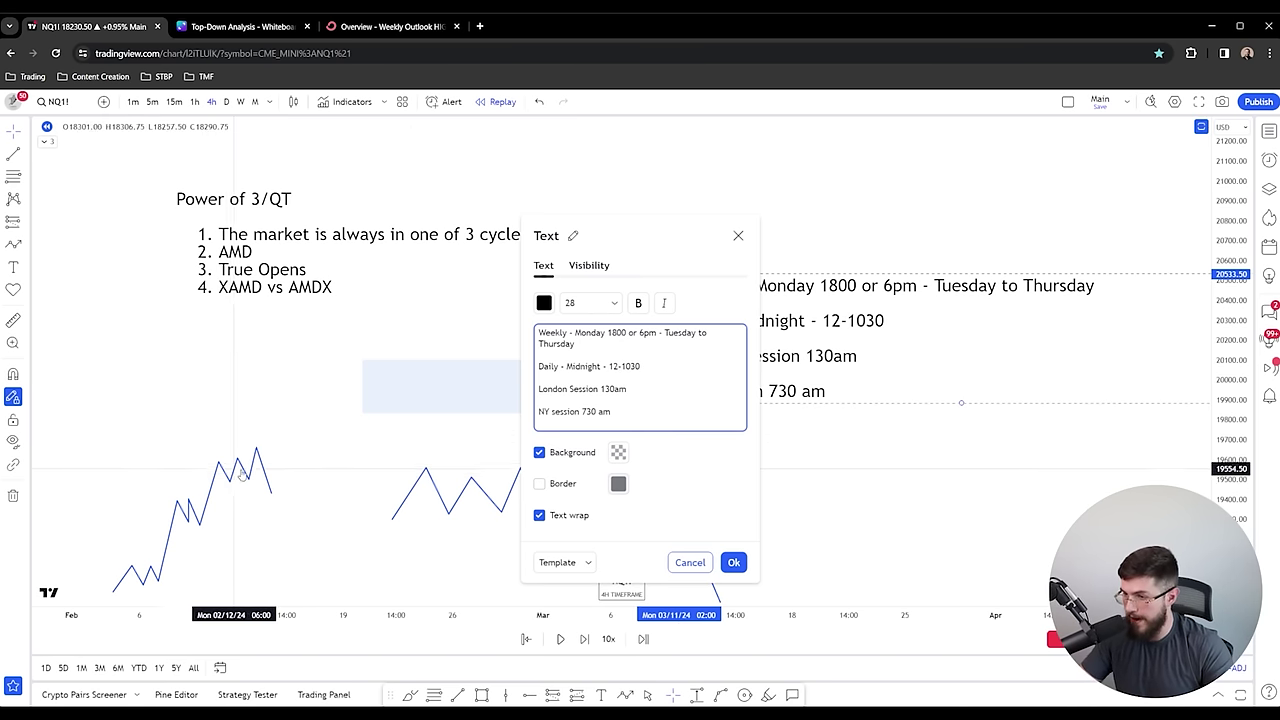
click(630, 360)
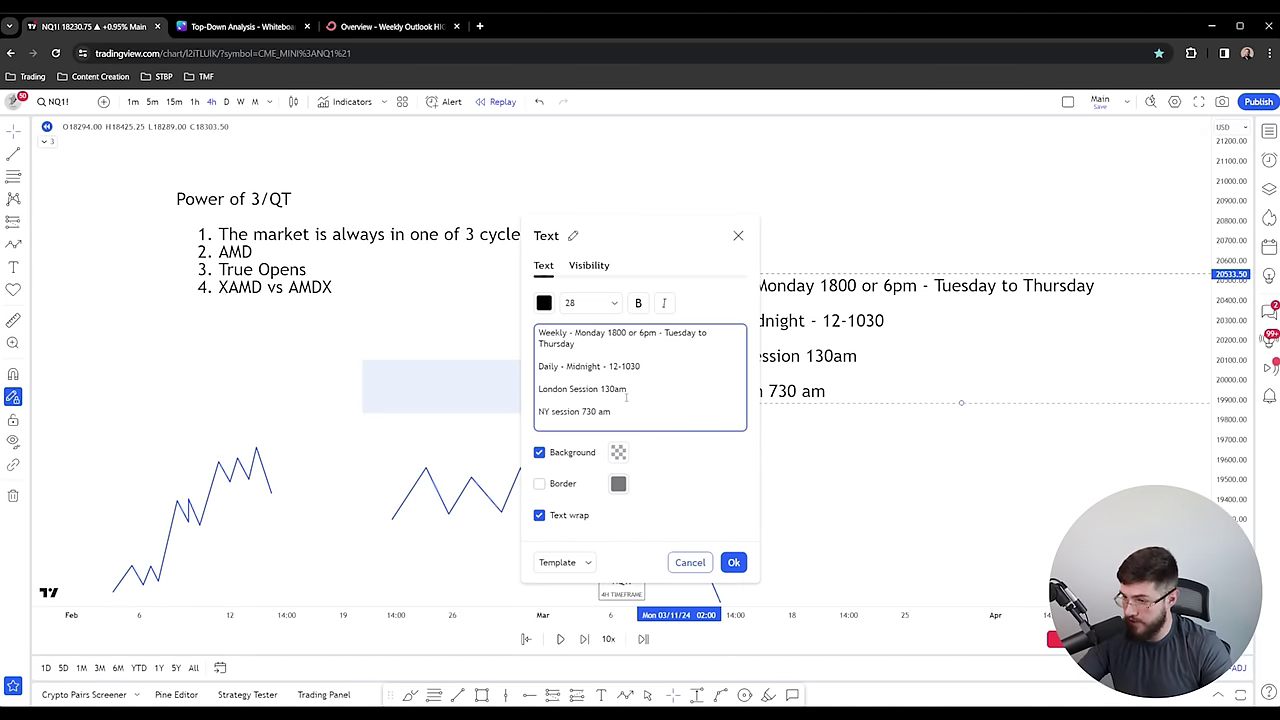
click(634, 389)
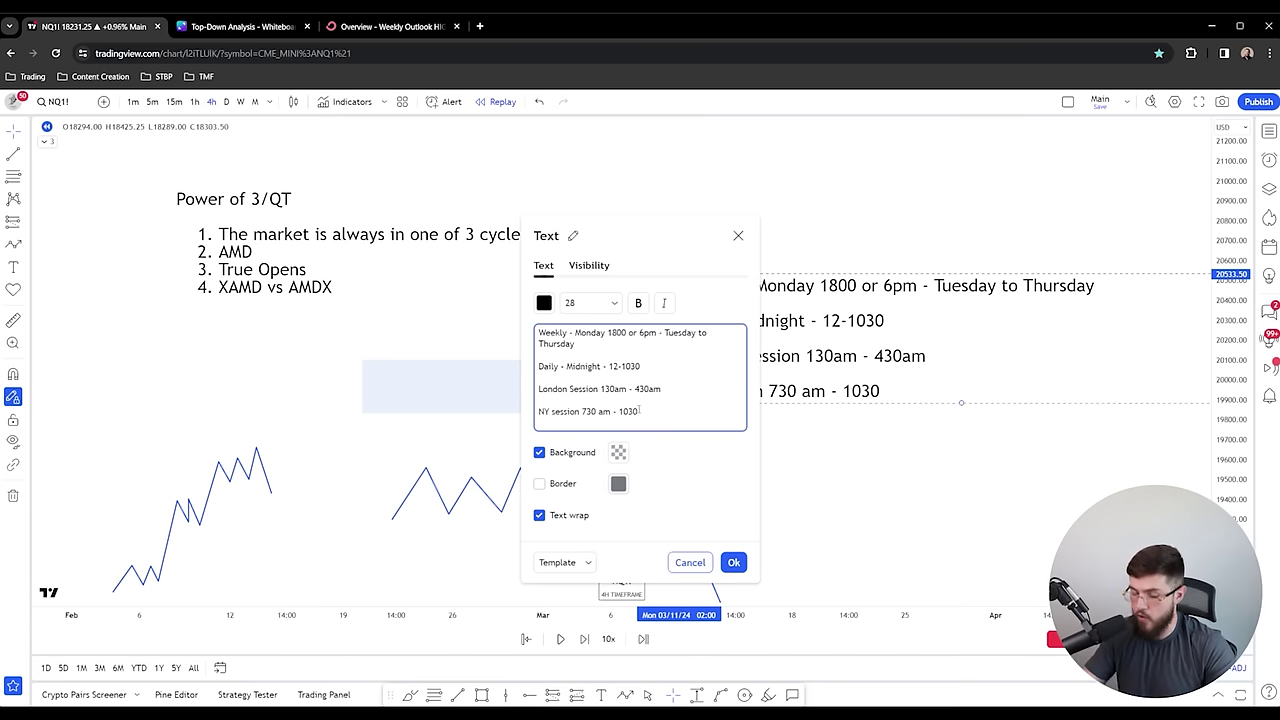
click(797, 451)
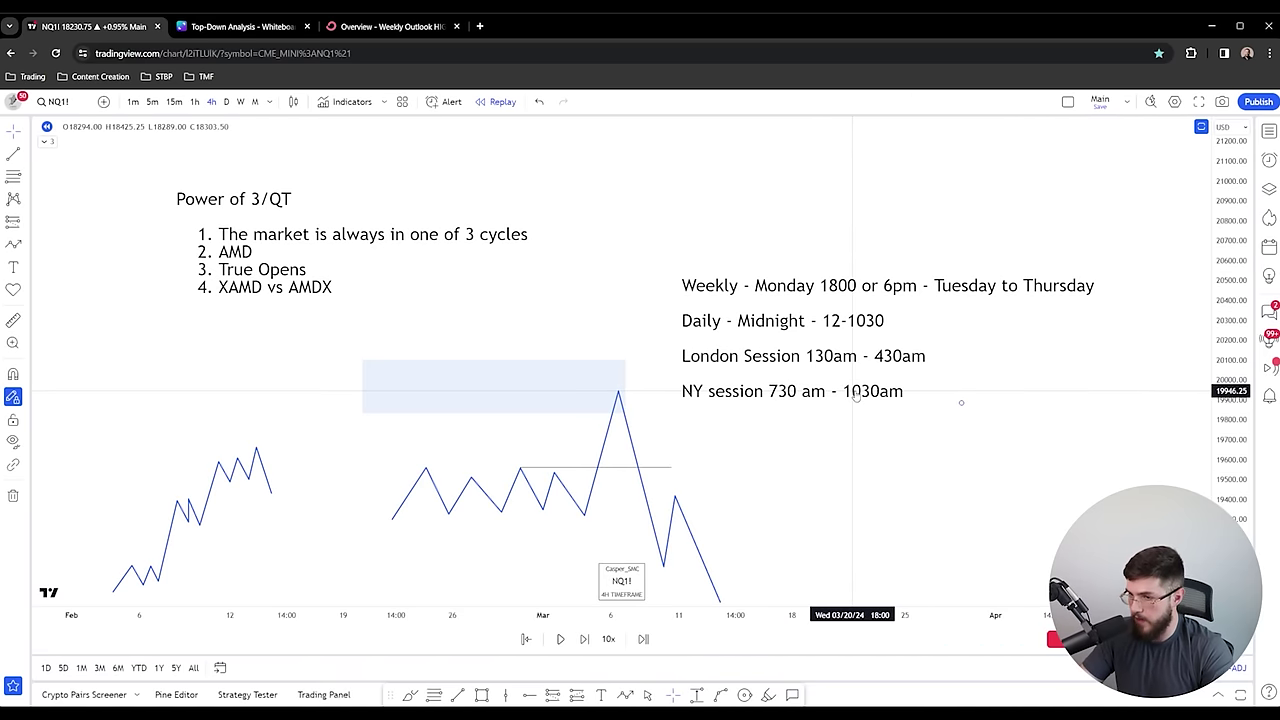
- Delete the open-times note and move the Power of 3/QT note slightly right
click(855, 394)
key(Delete)
drag(249, 283, 283, 289)
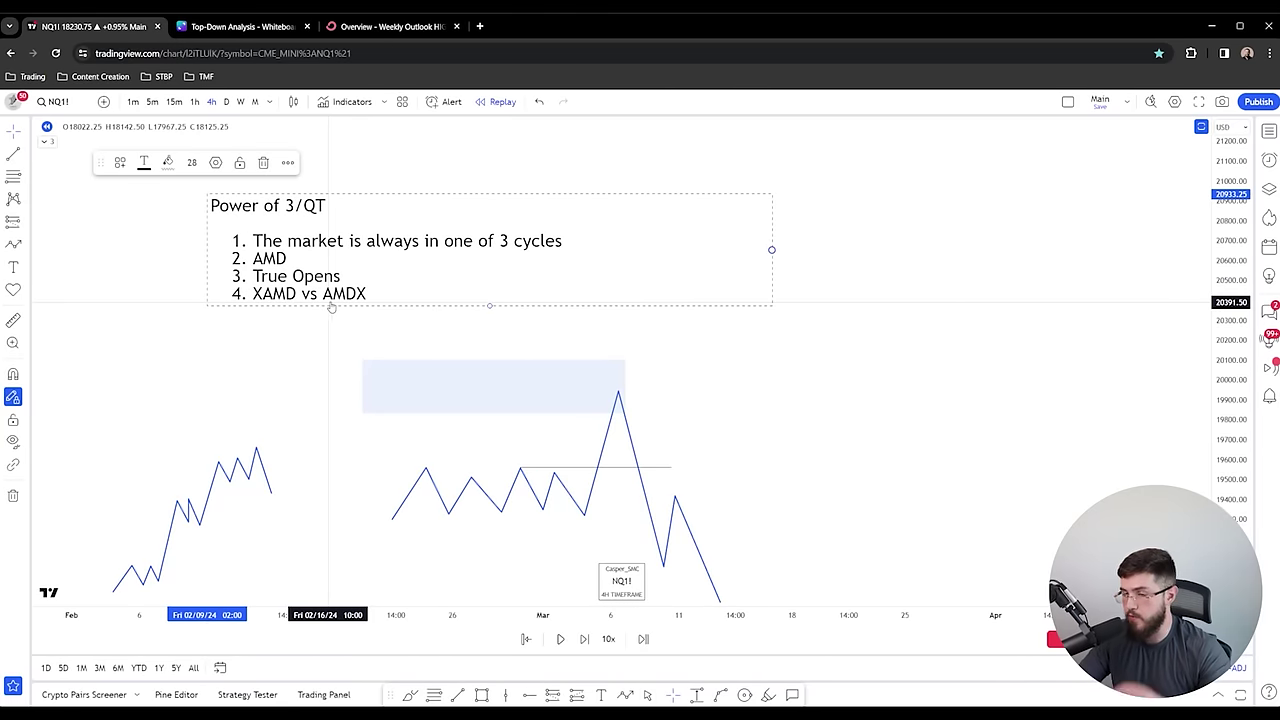
drag(280, 390, 288, 346)
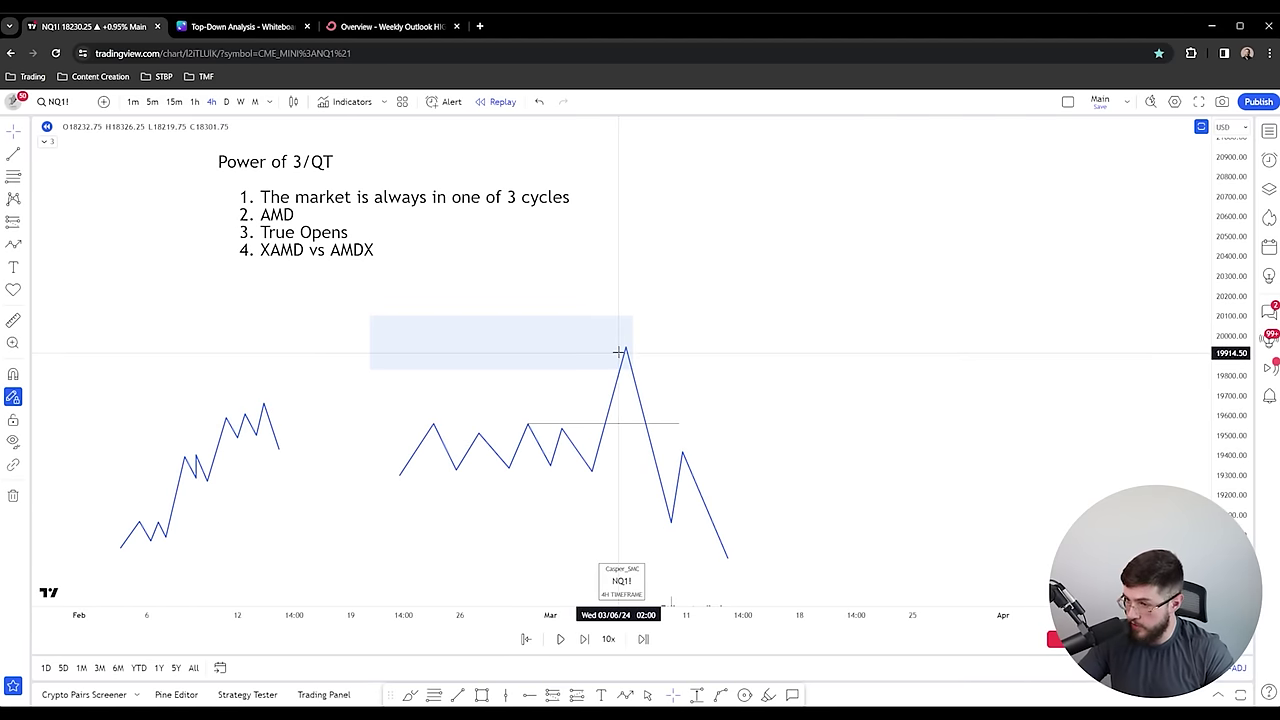
- Draw a path above the note: sideways zigzag around 21,390–21,720, spike to about 21,930, drop to about 21,060, bounce, and final drop to about 20,730
drag(829, 339, 737, 383)
scroll(700, 383, down, 1)
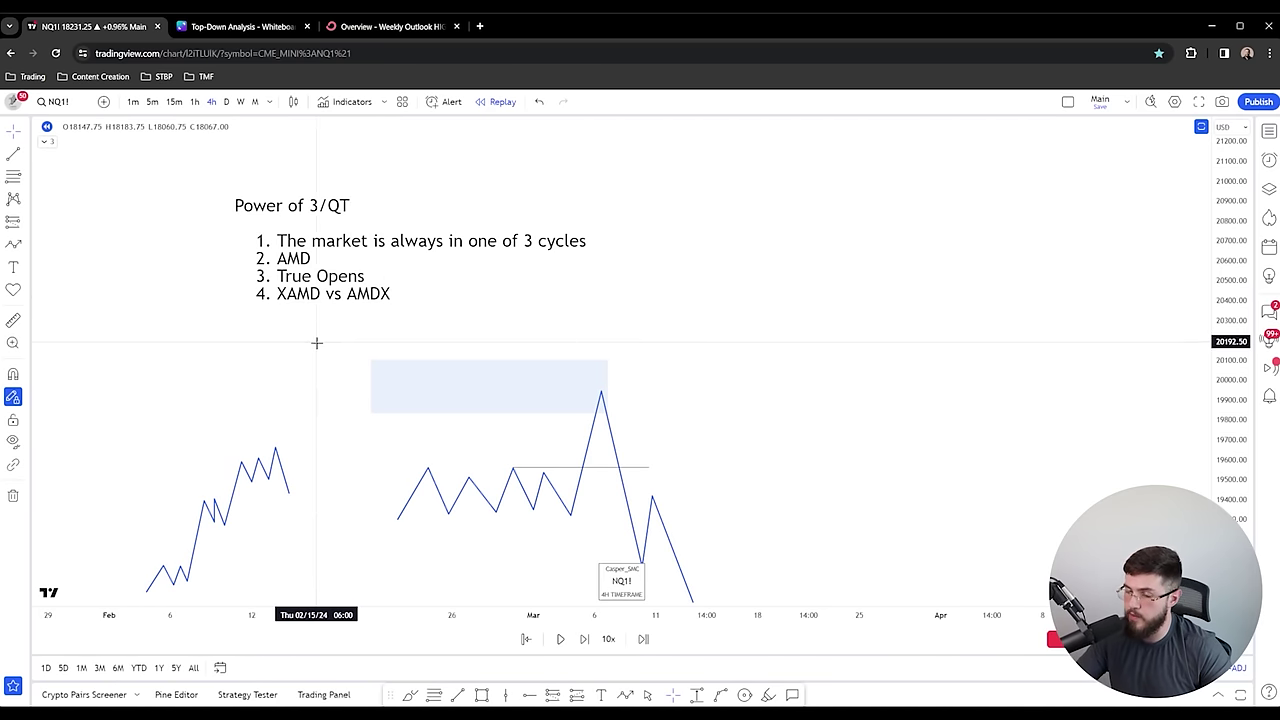
drag(745, 475, 625, 697)
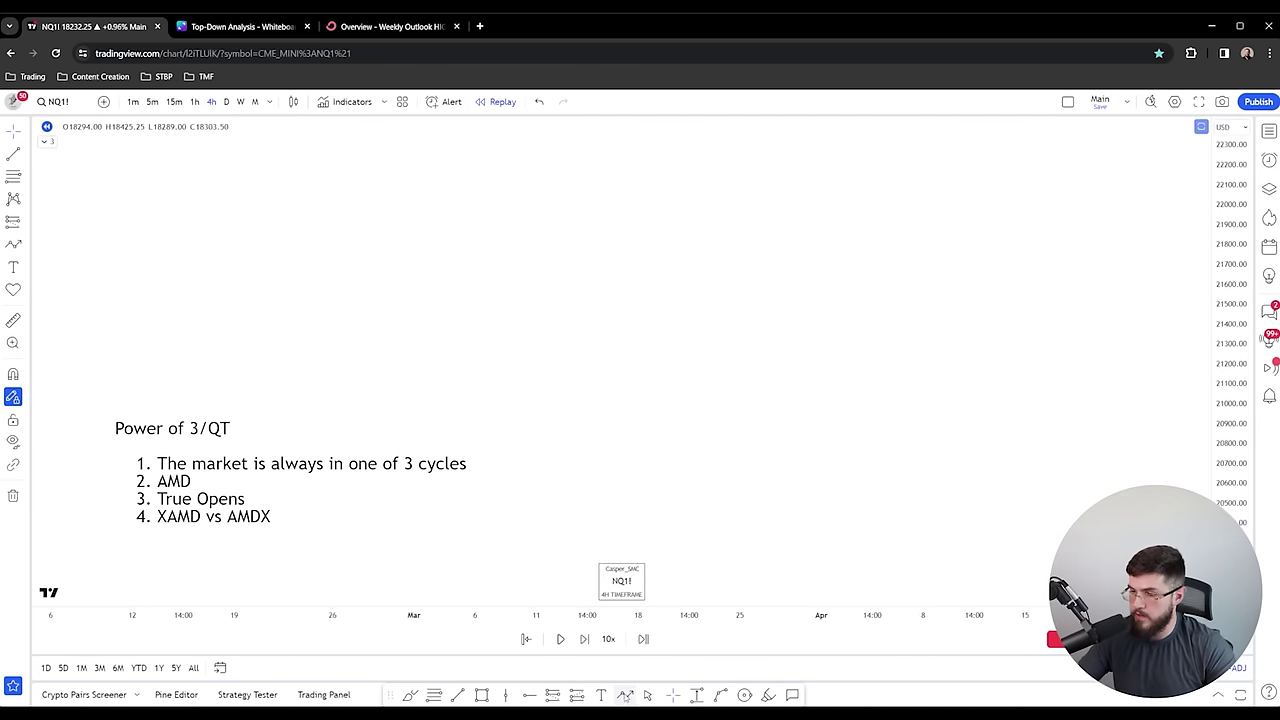
click(380, 317)
click(424, 261)
click(455, 317)
click(472, 261)
click(495, 315)
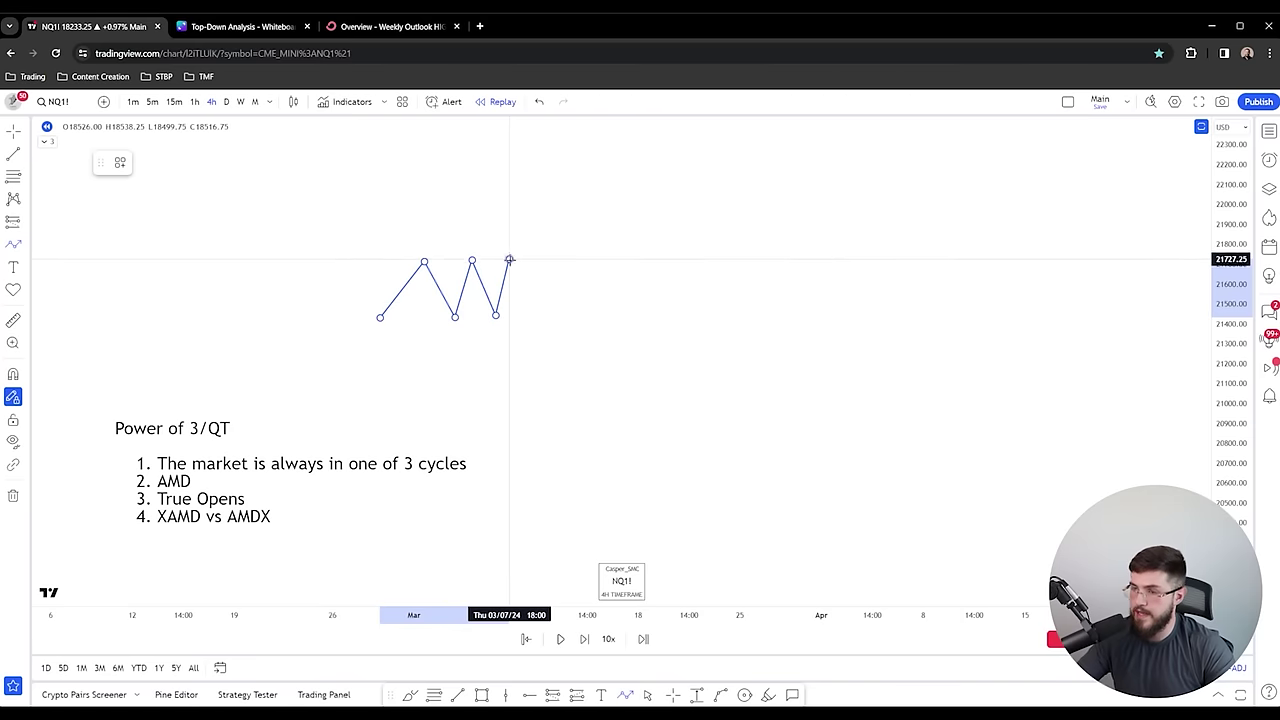
click(509, 261)
click(536, 321)
click(556, 261)
click(583, 326)
click(594, 271)
click(620, 326)
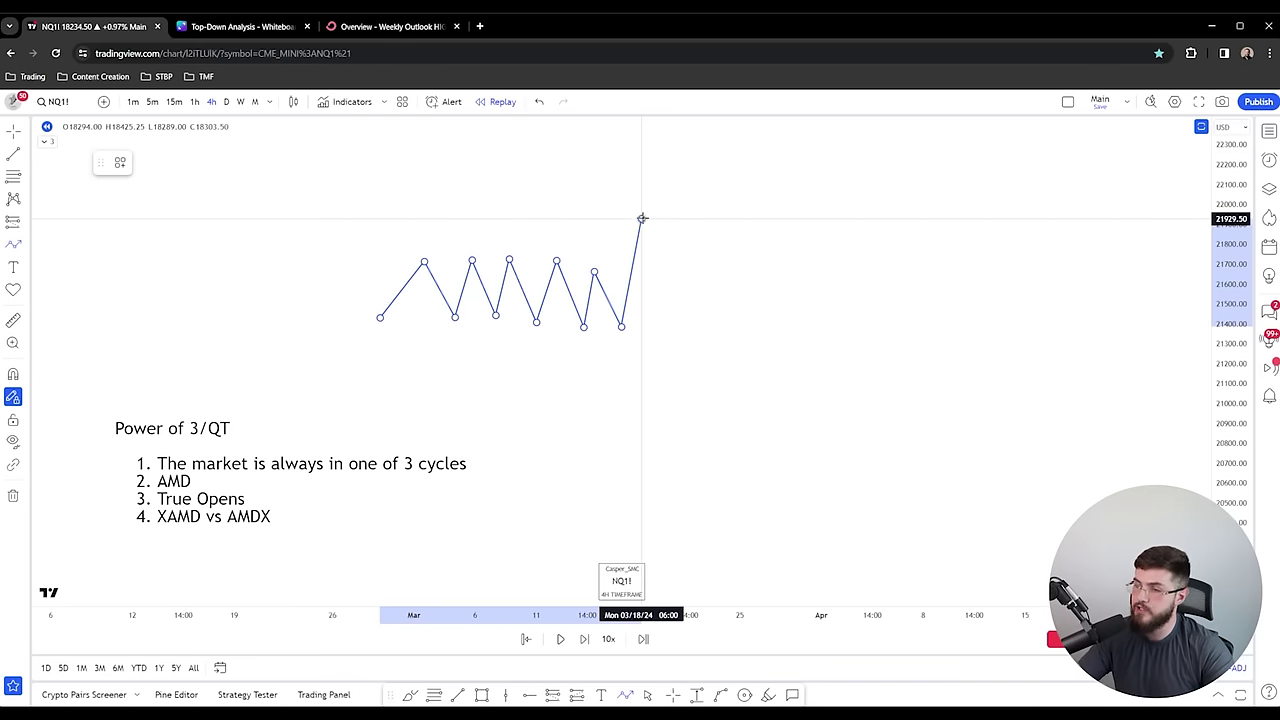
click(642, 218)
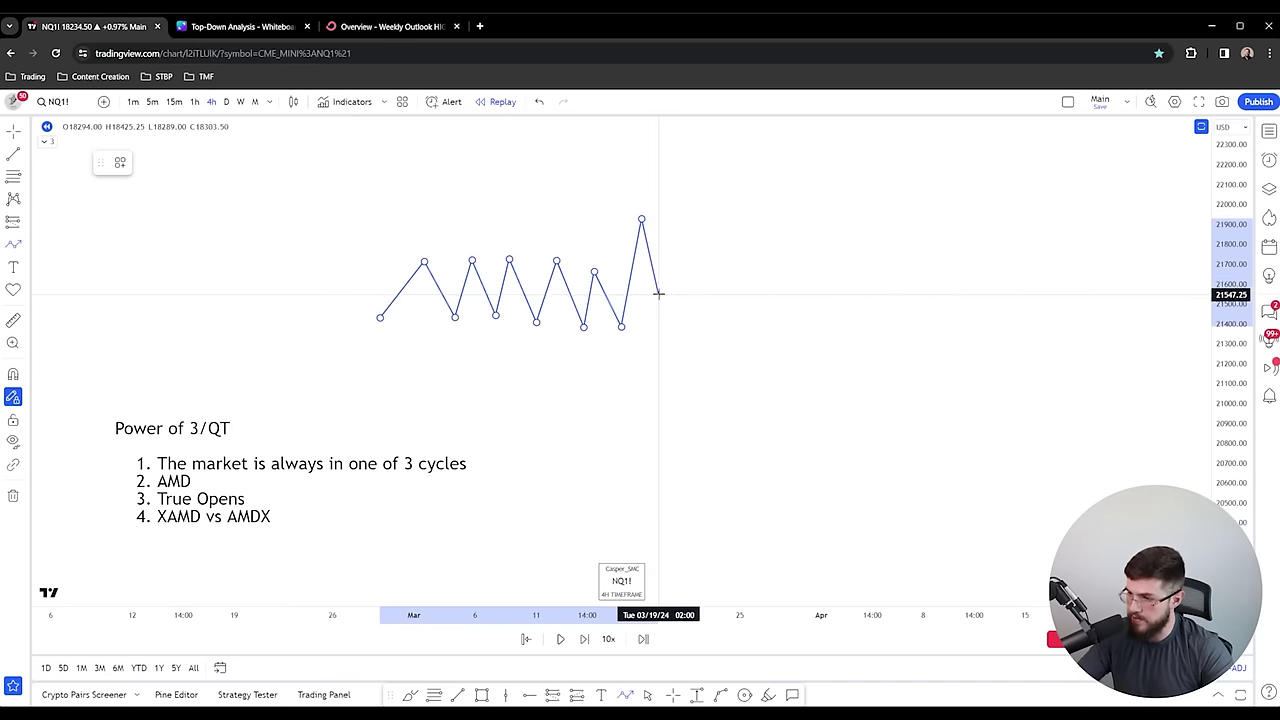
click(682, 389)
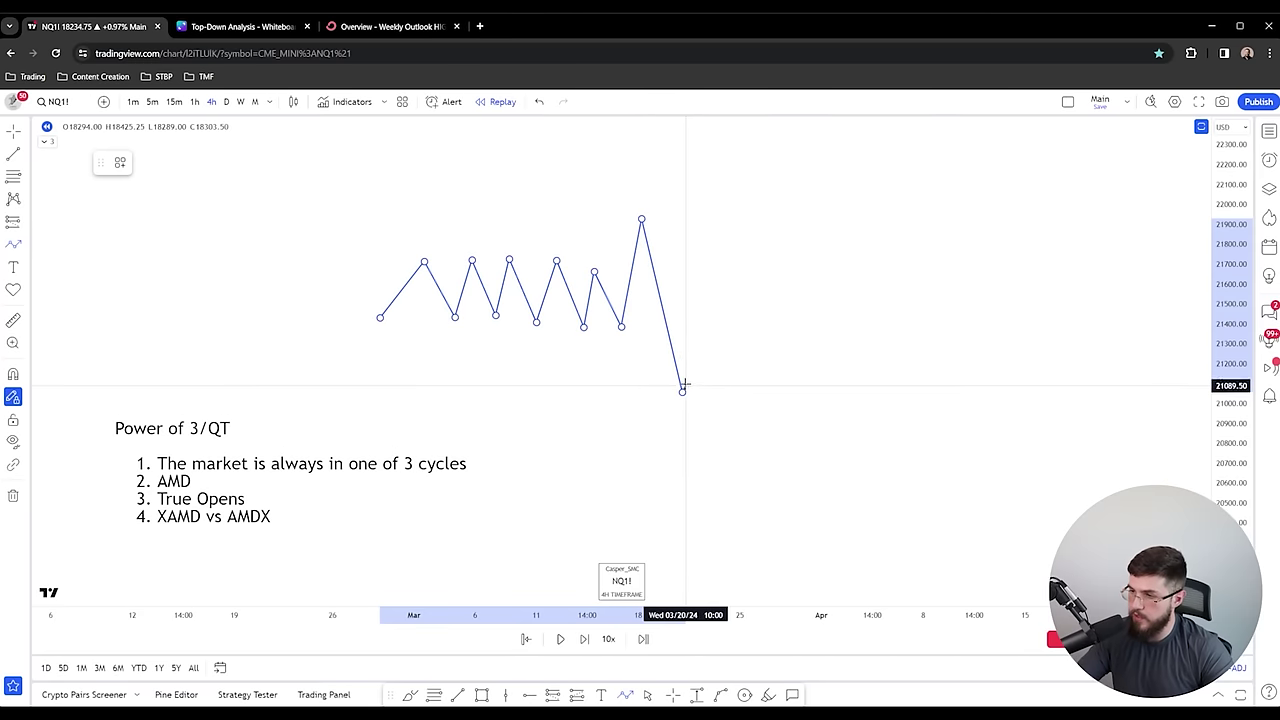
click(699, 305)
double_click(742, 457)
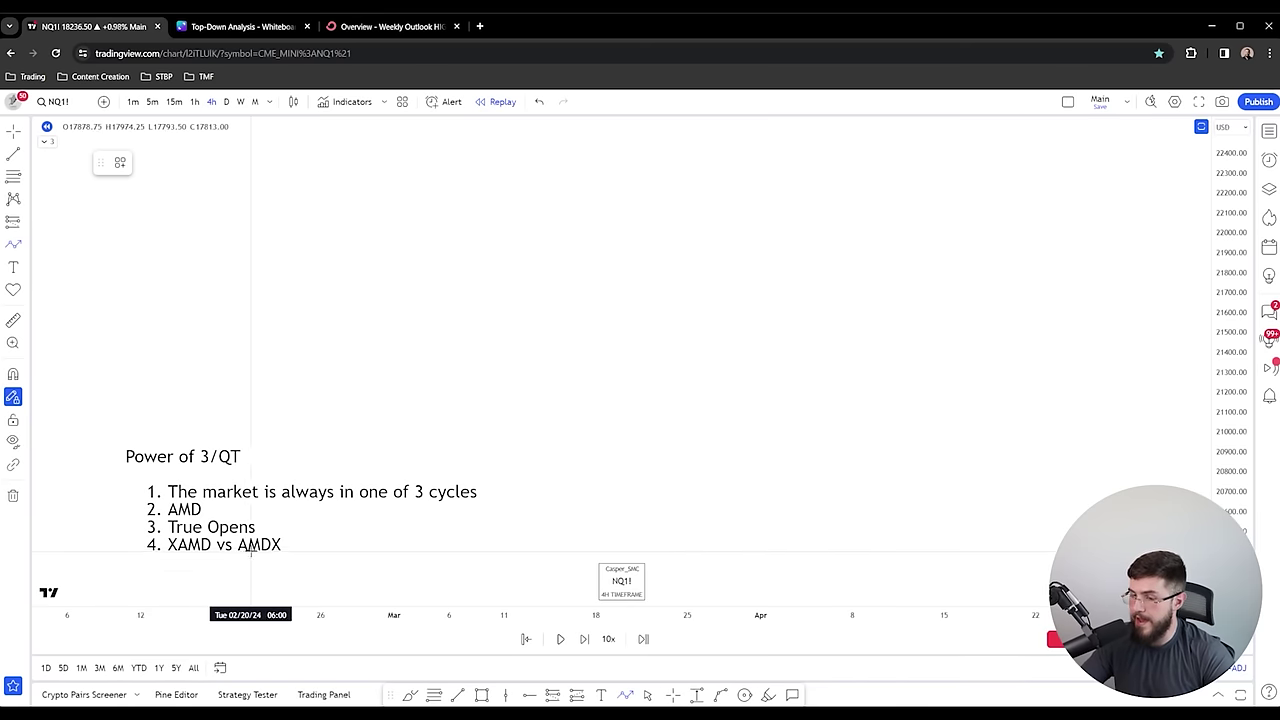
- Draw a path beside the note: zigzag rise from about 20,790 to 21,940, sideways swings, spike to 22,130, drop to 21,170, bounce, final drop to 20,850
click(598, 474)
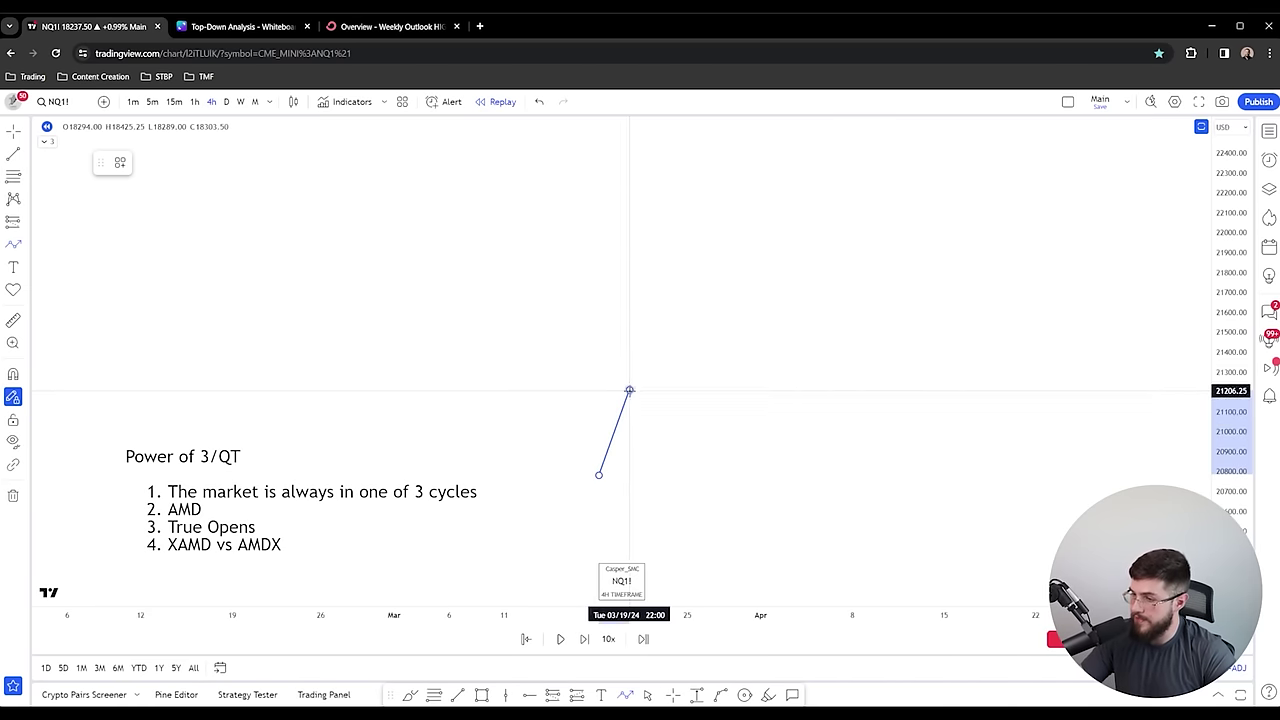
click(629, 389)
click(648, 432)
click(665, 351)
click(681, 386)
click(705, 284)
click(727, 335)
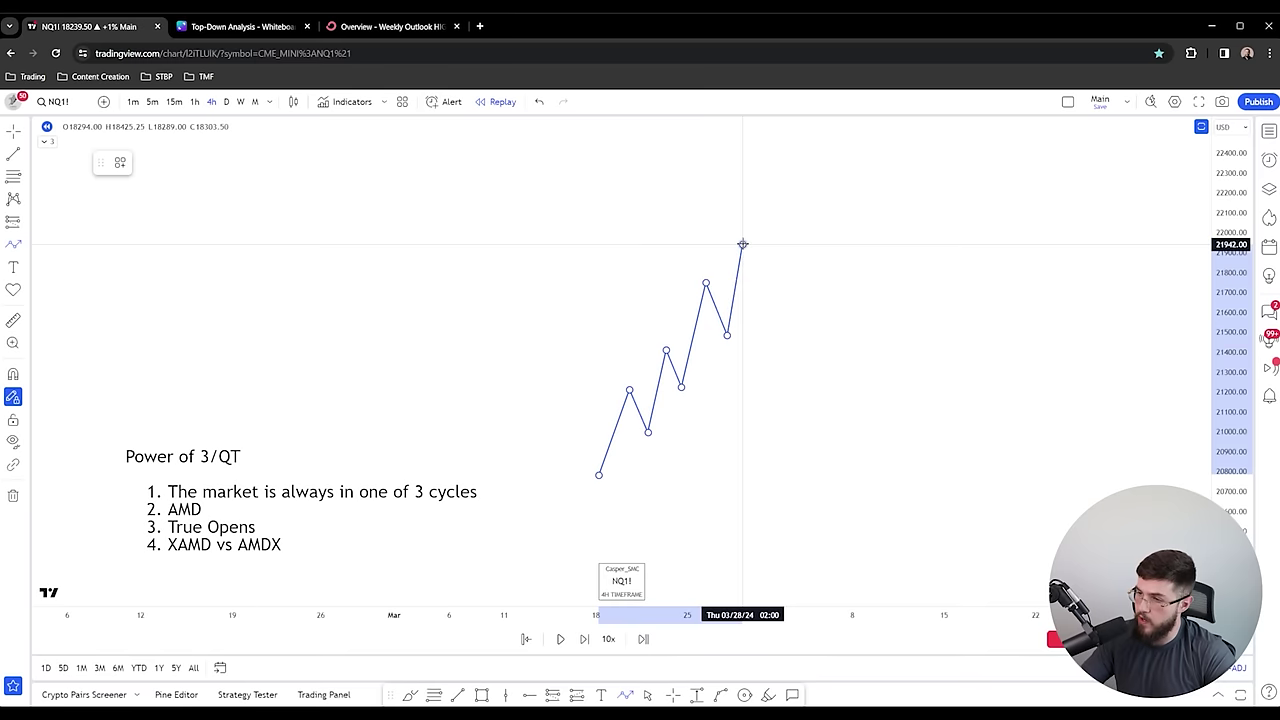
click(742, 245)
click(760, 302)
click(779, 246)
click(797, 311)
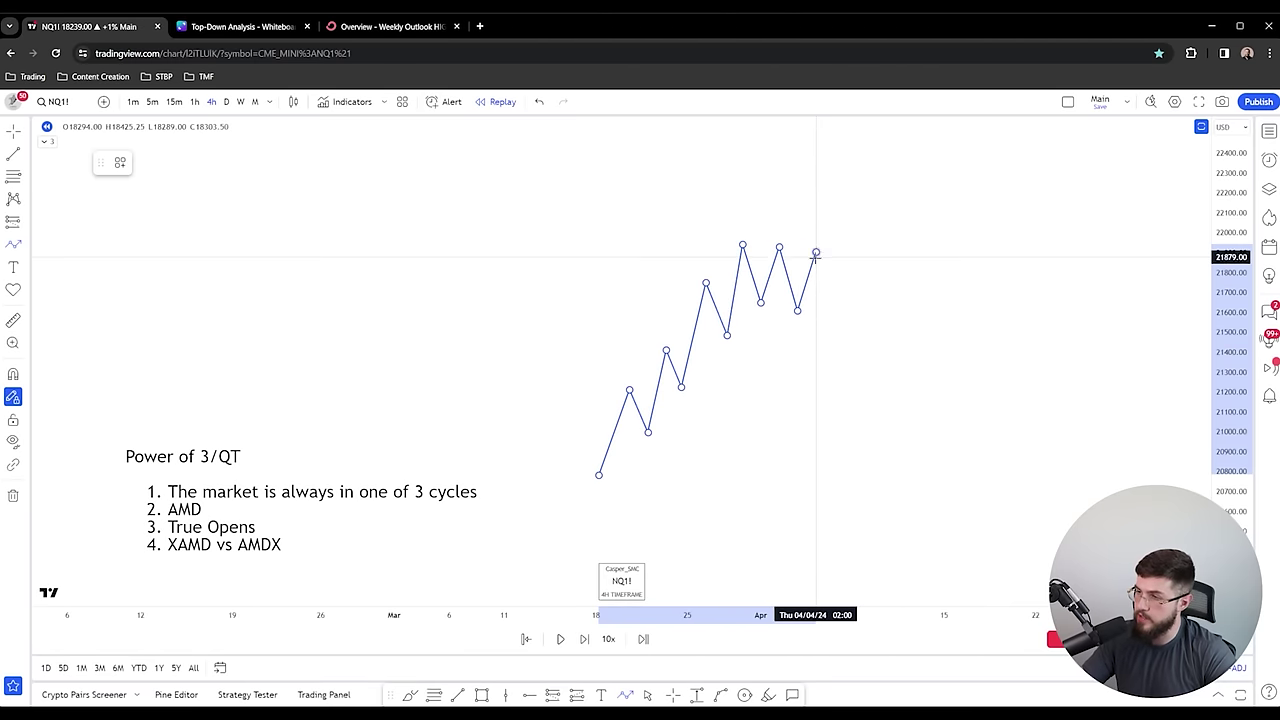
click(816, 251)
click(831, 310)
click(843, 255)
click(867, 312)
click(877, 267)
click(898, 316)
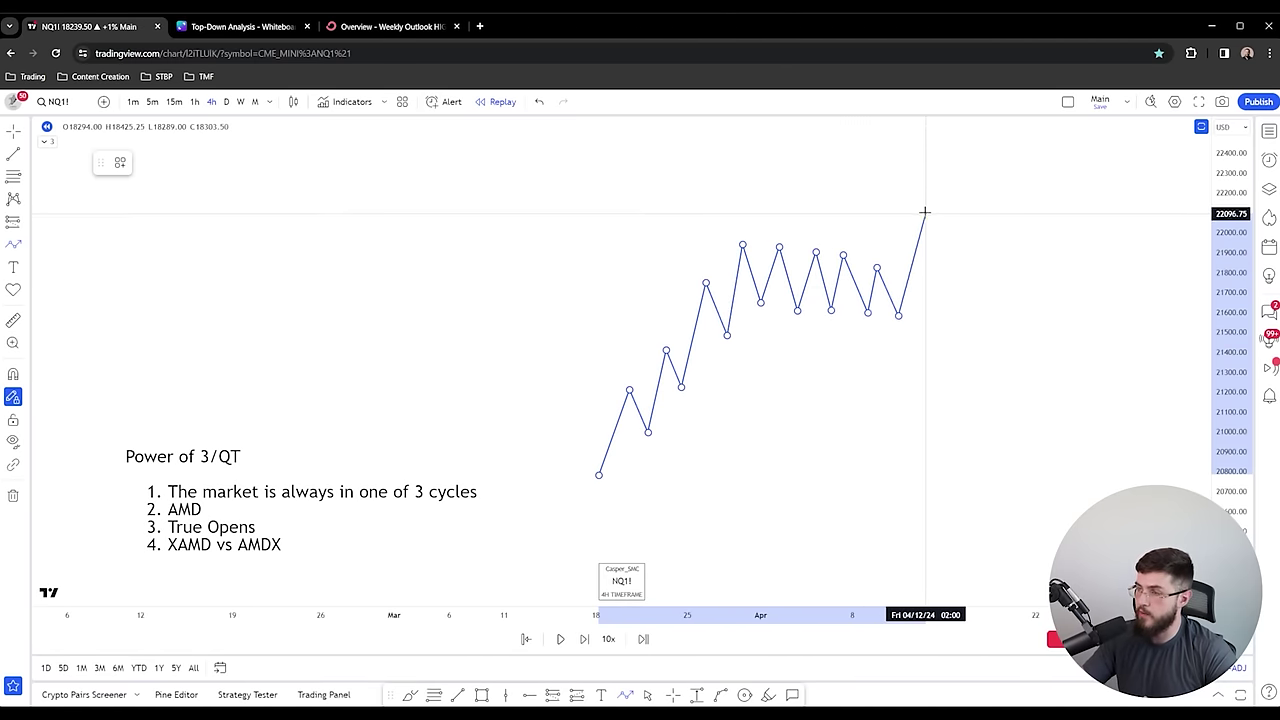
click(926, 206)
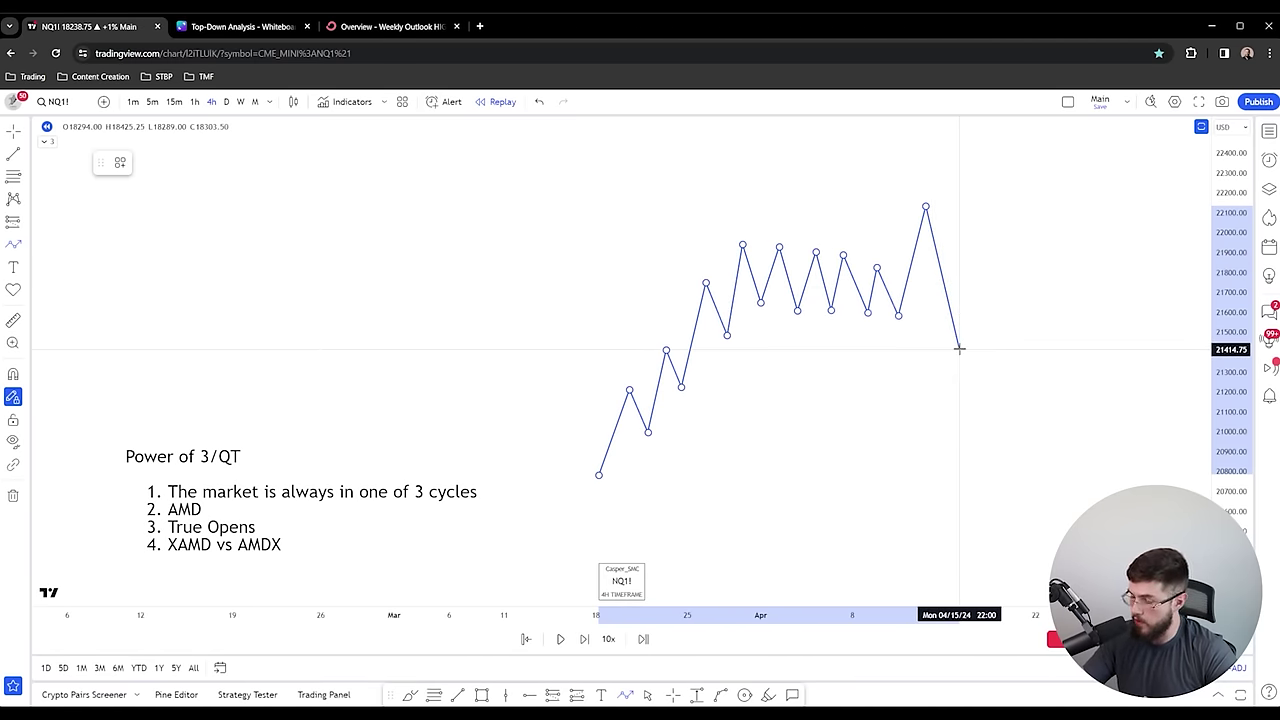
click(978, 397)
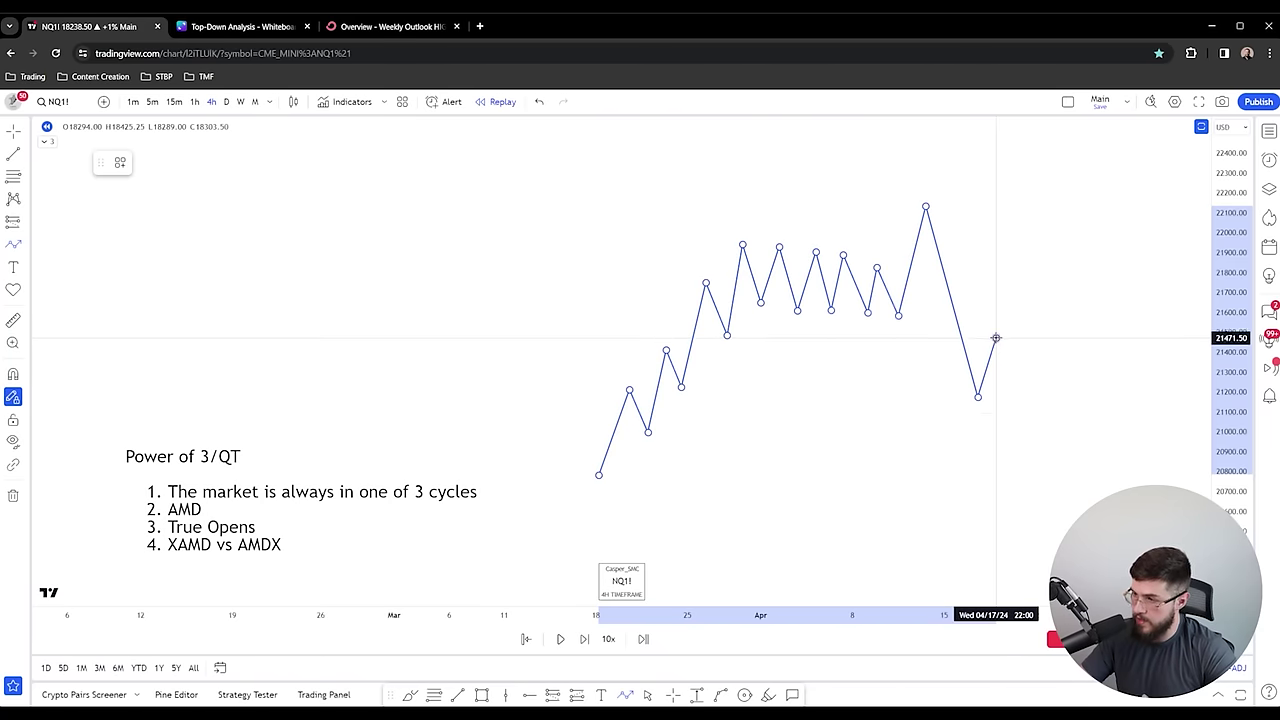
click(996, 338)
double_click(1026, 461)
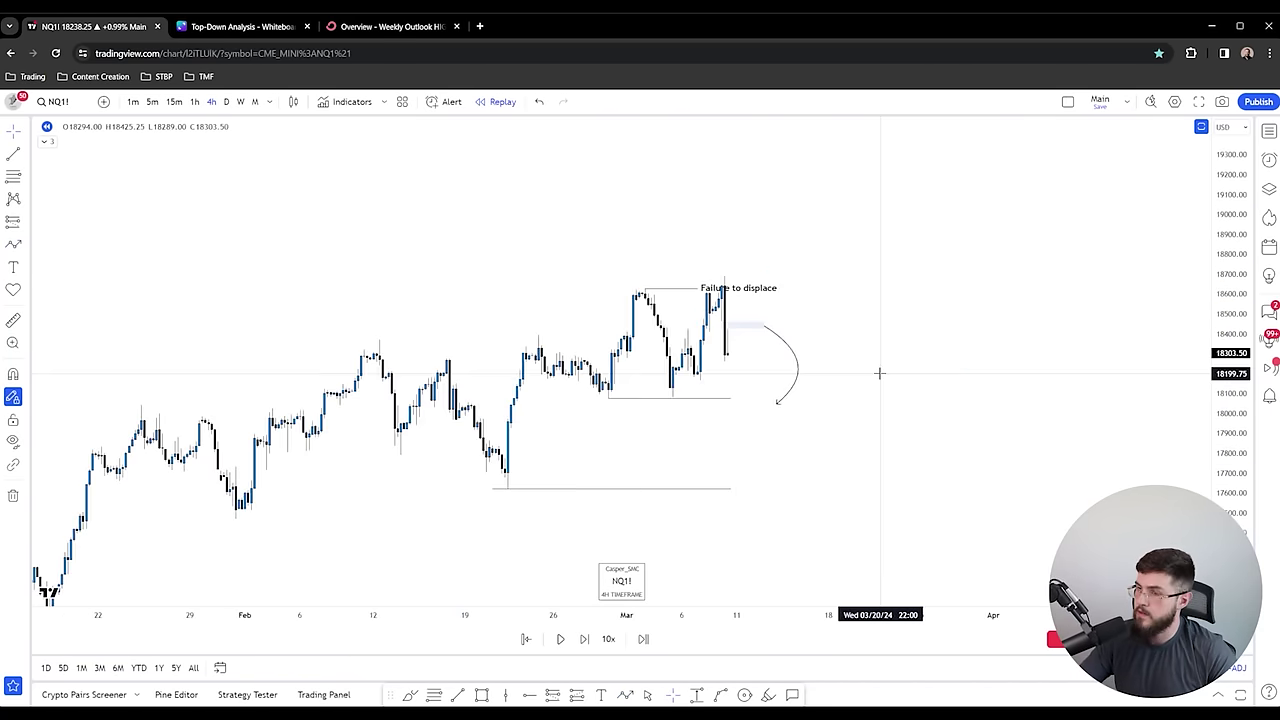
- Extend the "Failure to displace" line and its label further right, clear of the latest candles
scroll(866, 369, up, 4)
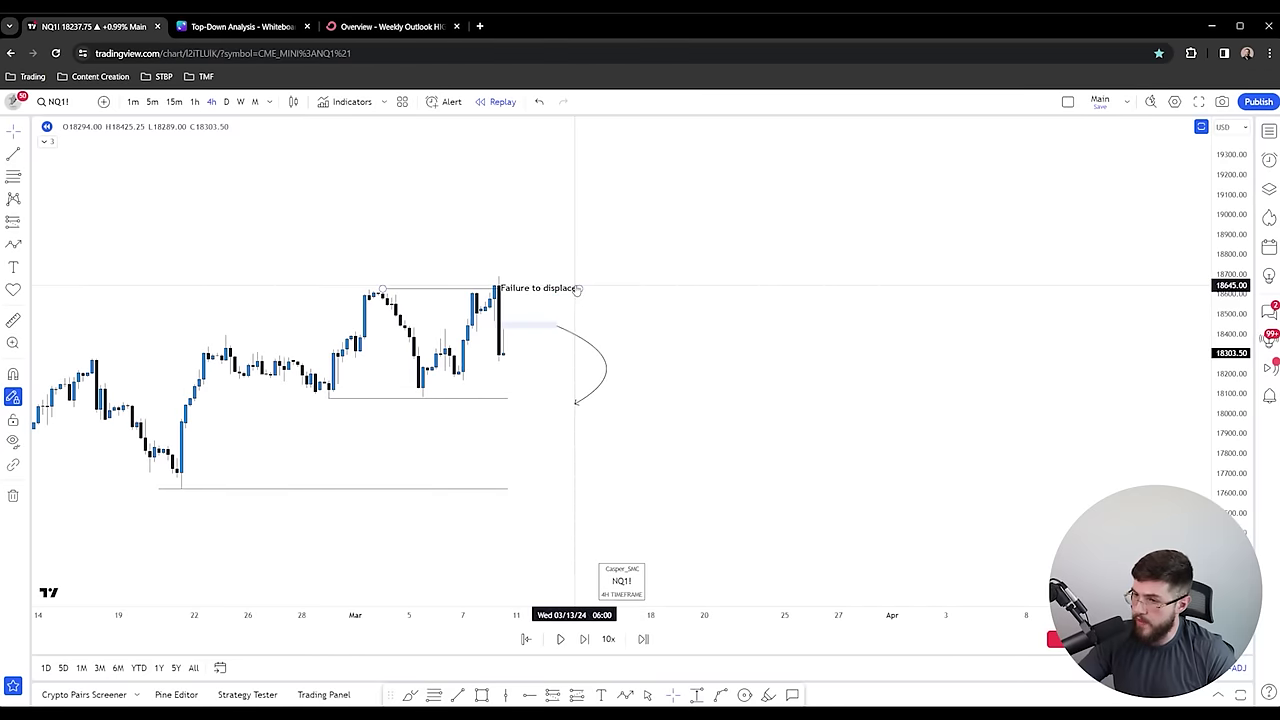
shift+click(632, 288)
drag(577, 289, 738, 287)
click(797, 324)
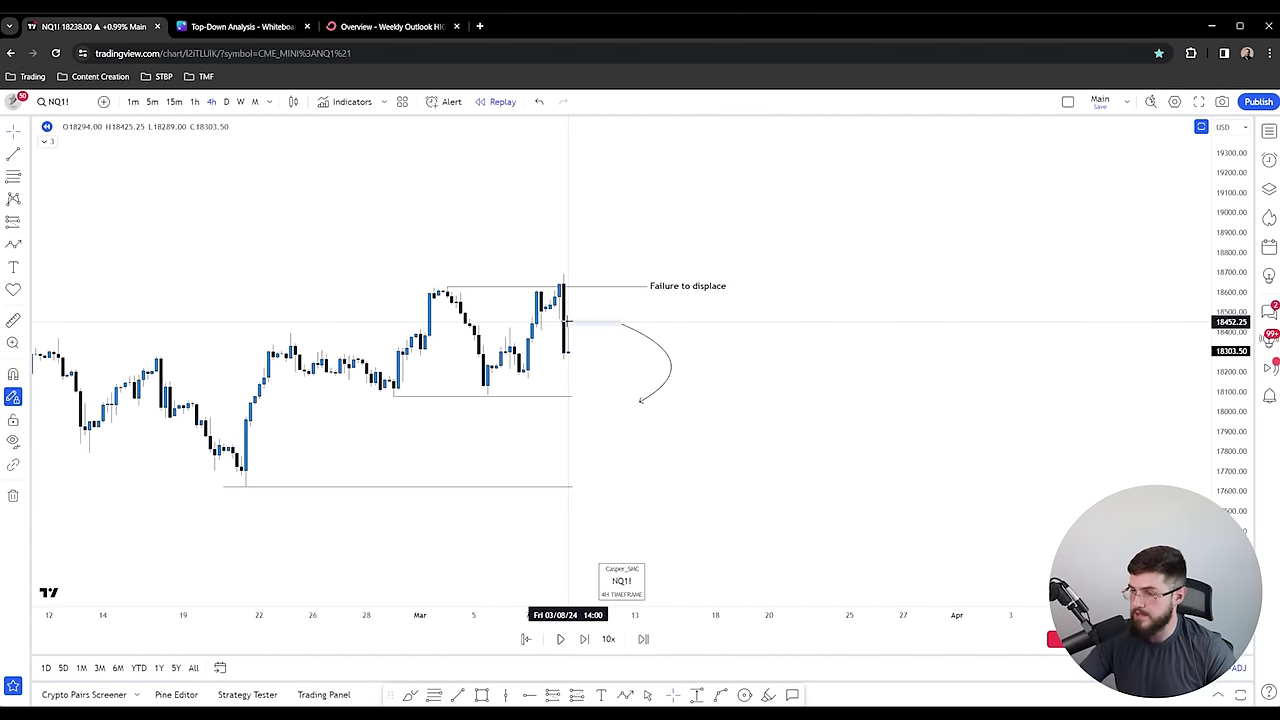
- Switch to the 1h timeframe and draw a shaded rectangle from about 18,554 to 18,505, starting at Fri 03/08/24 07:00 above the existing zone
click(194, 101)
click(609, 357)
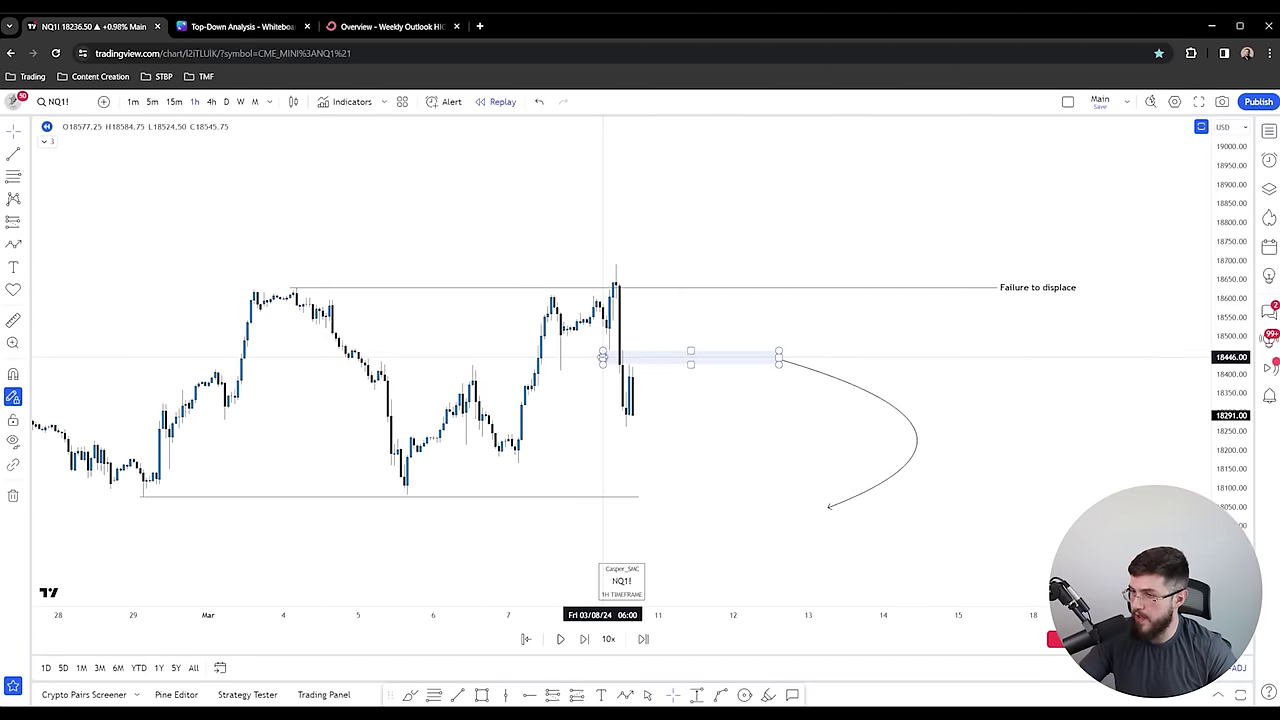
click(697, 311)
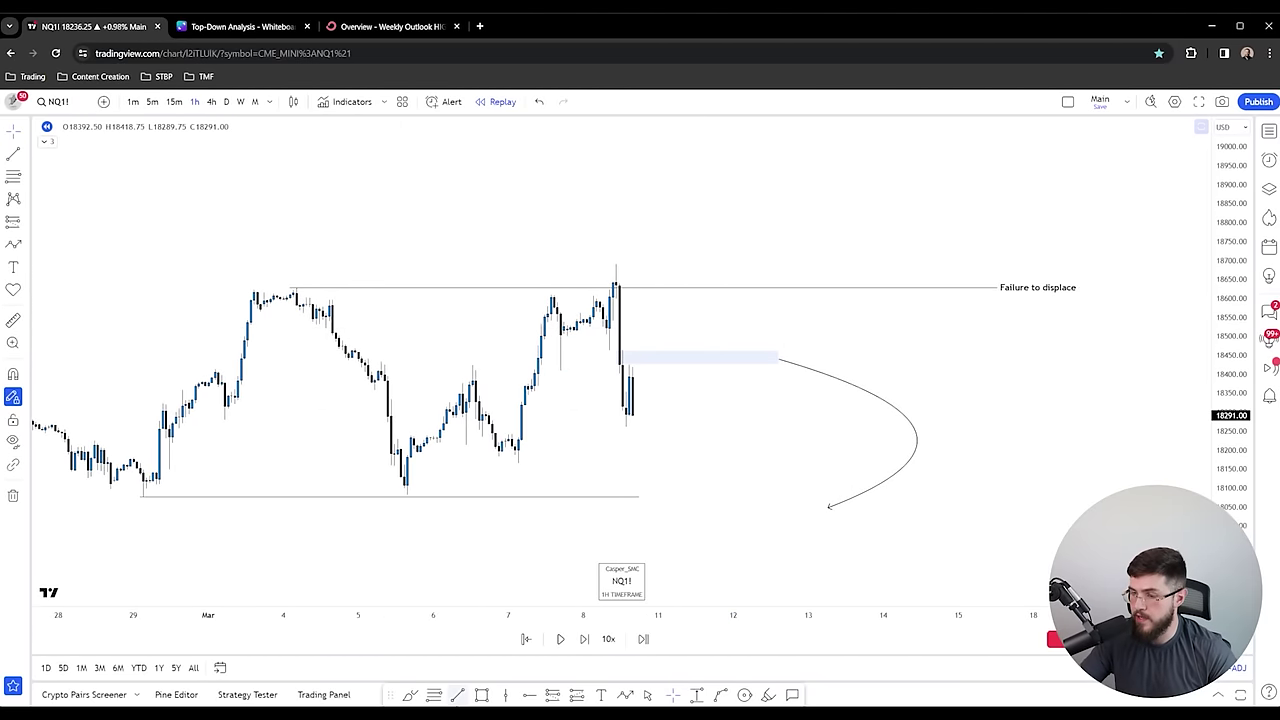
ctrl+click(606, 316)
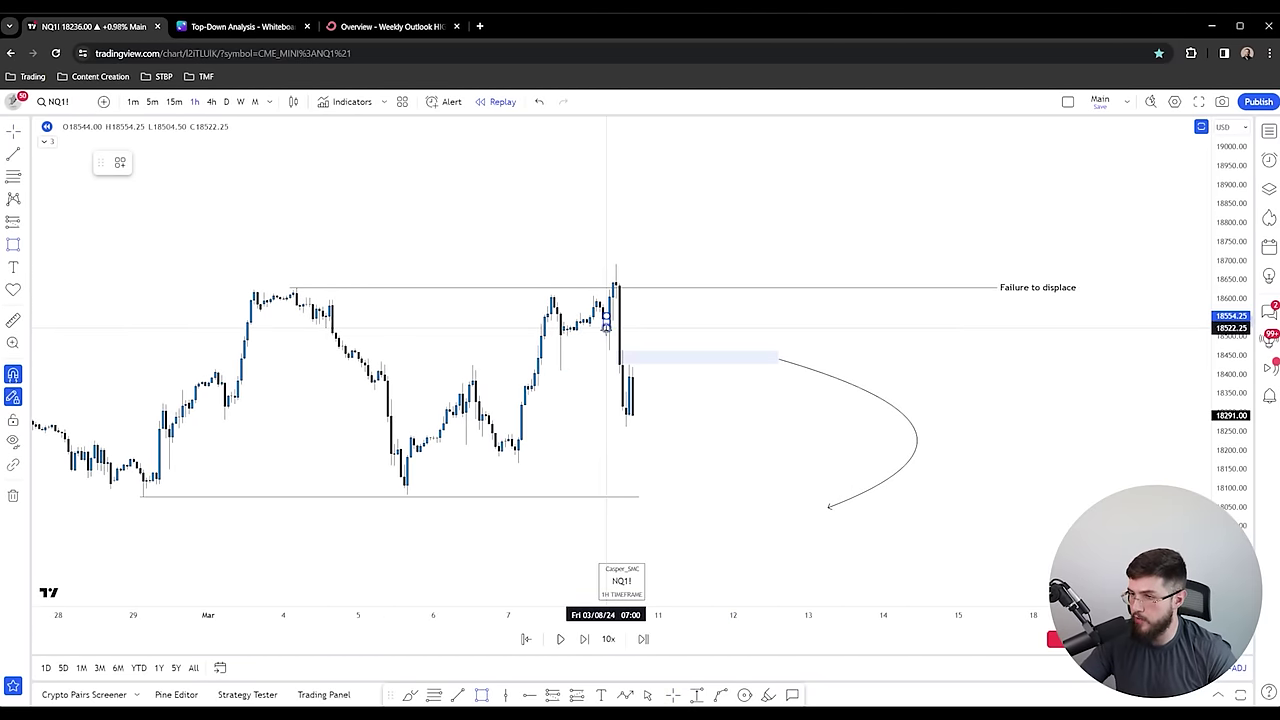
click(714, 334)
- Switch to Discord and examine the March 12, 2024 chart screenshot and expectations in the trades-analysis channel
key(alt+Tab)
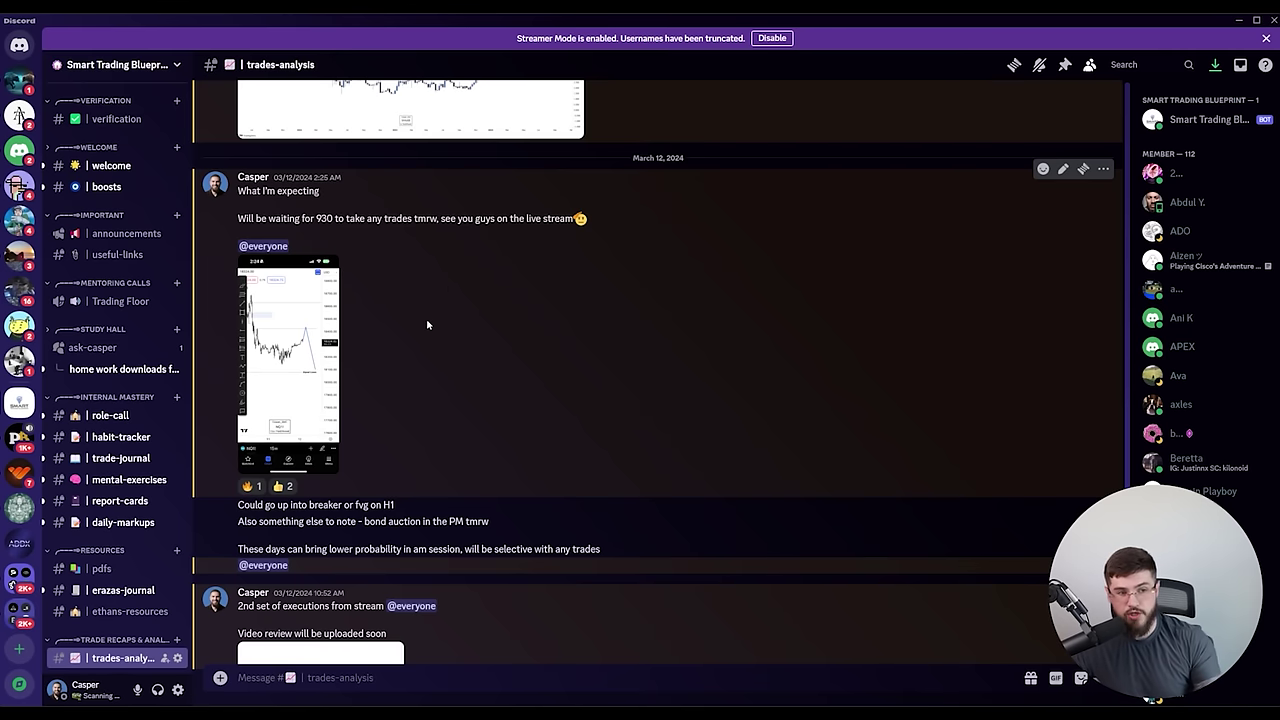
scroll(427, 325, up, 1)
click(295, 398)
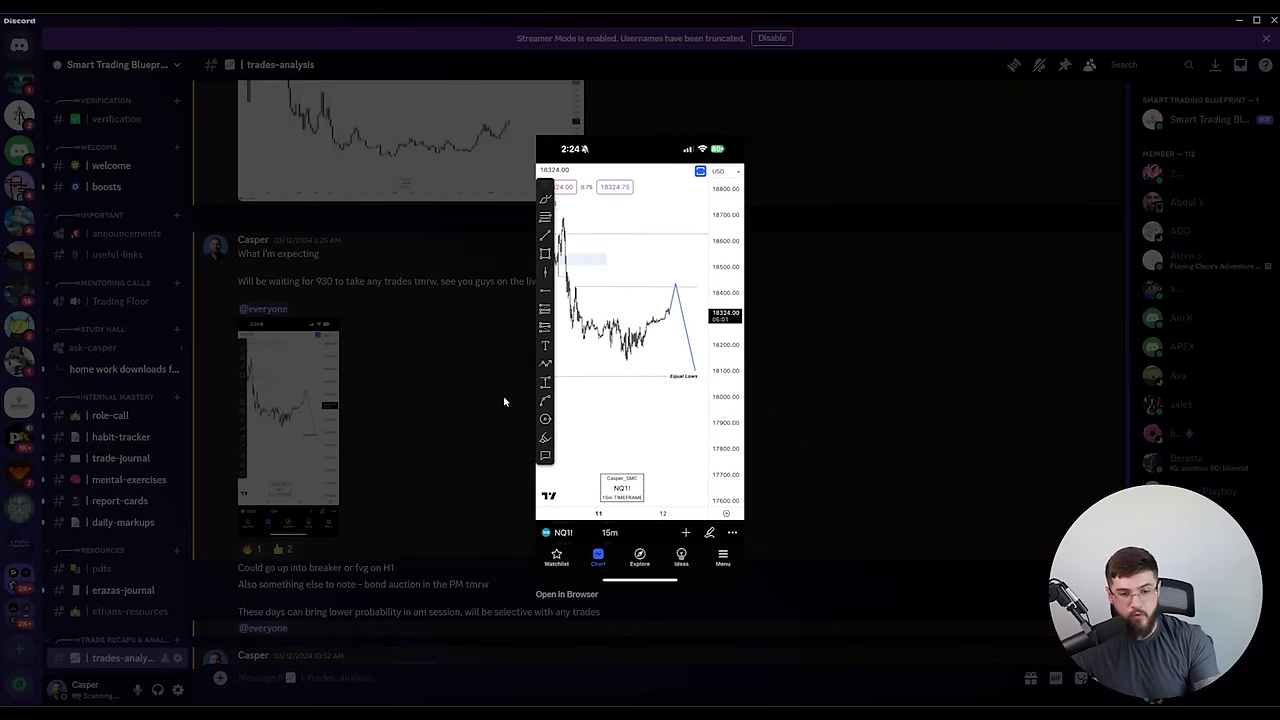
click(426, 369)
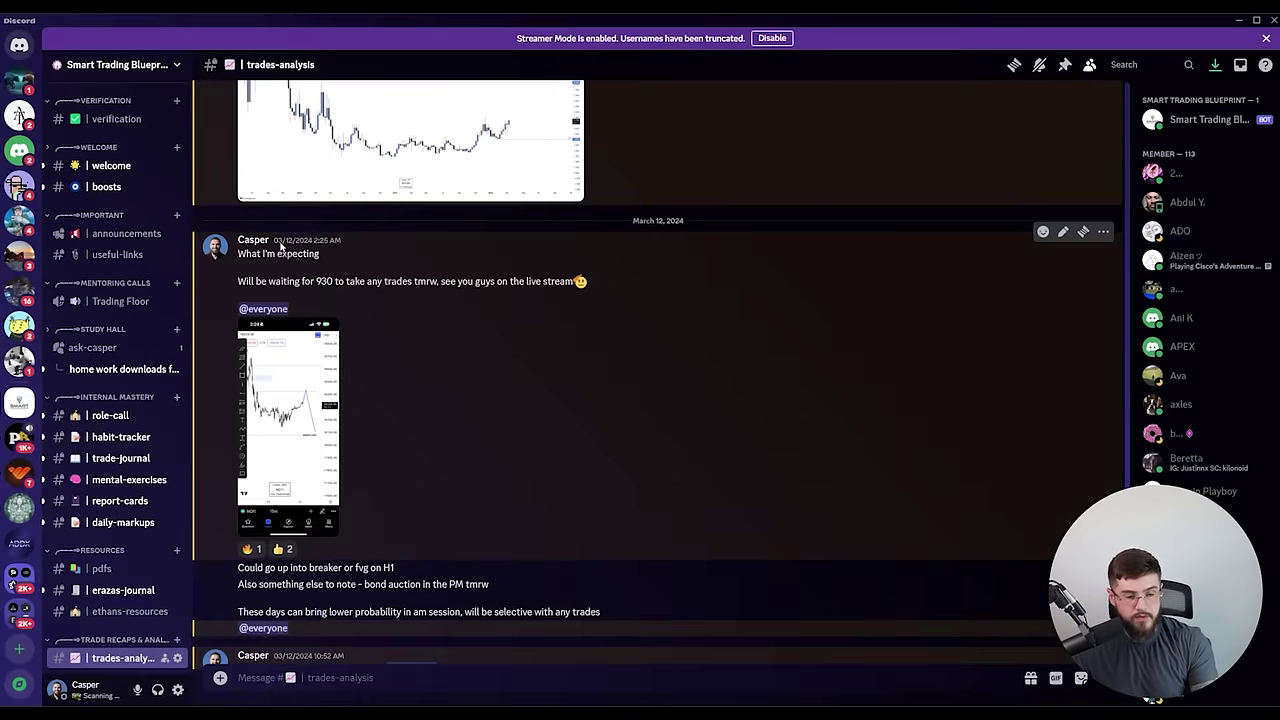
click(300, 428)
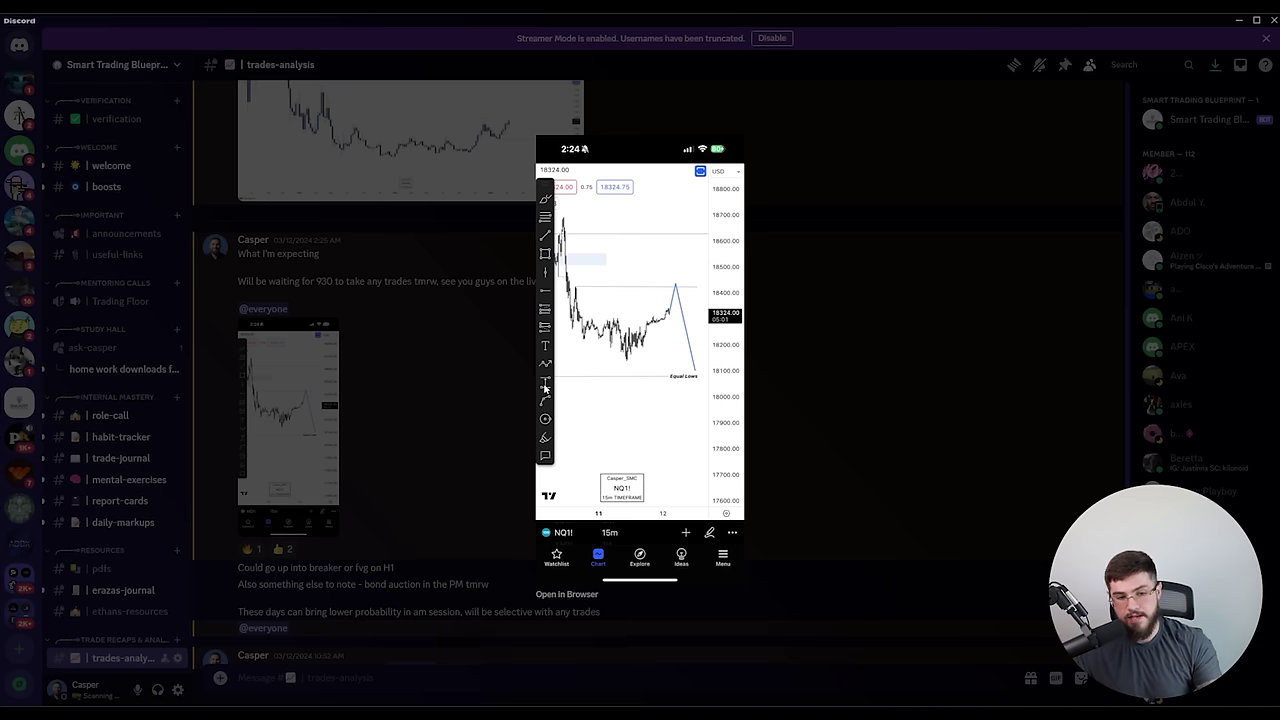
click(403, 416)
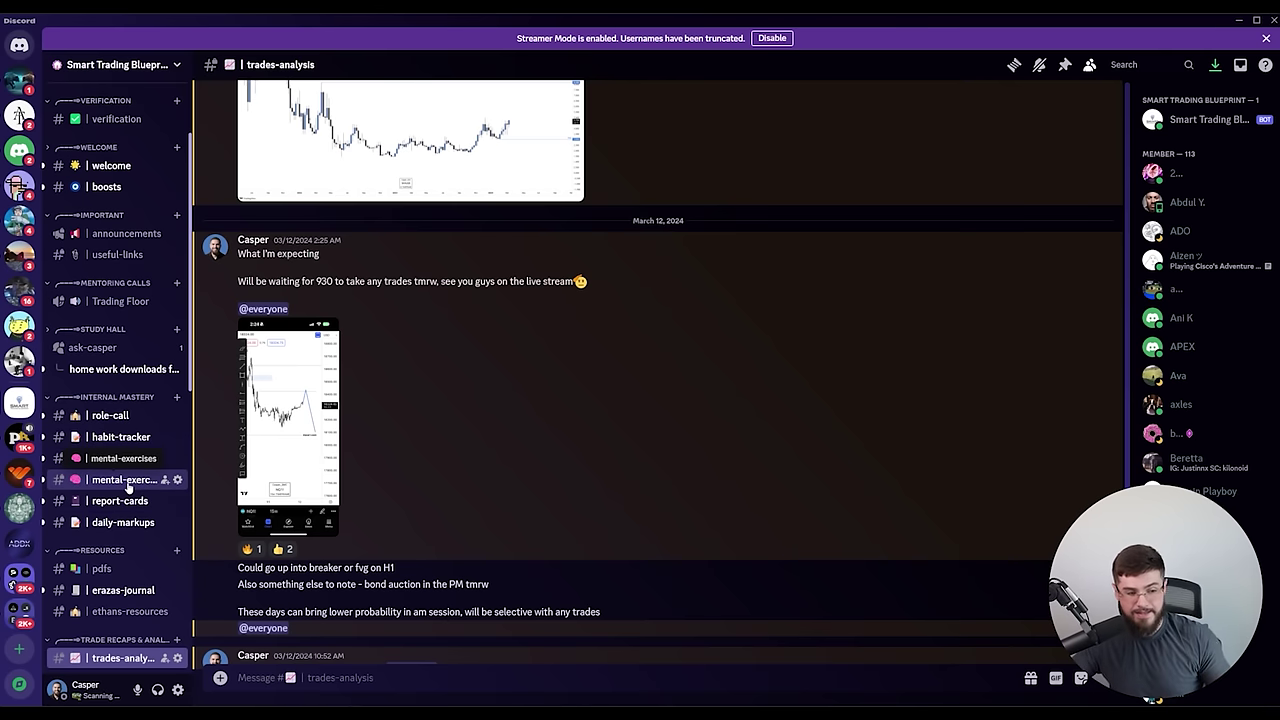
- Browse the posted files in the pdfs channel, and return to the trades-analysis channel
drag(128, 487, 135, 497)
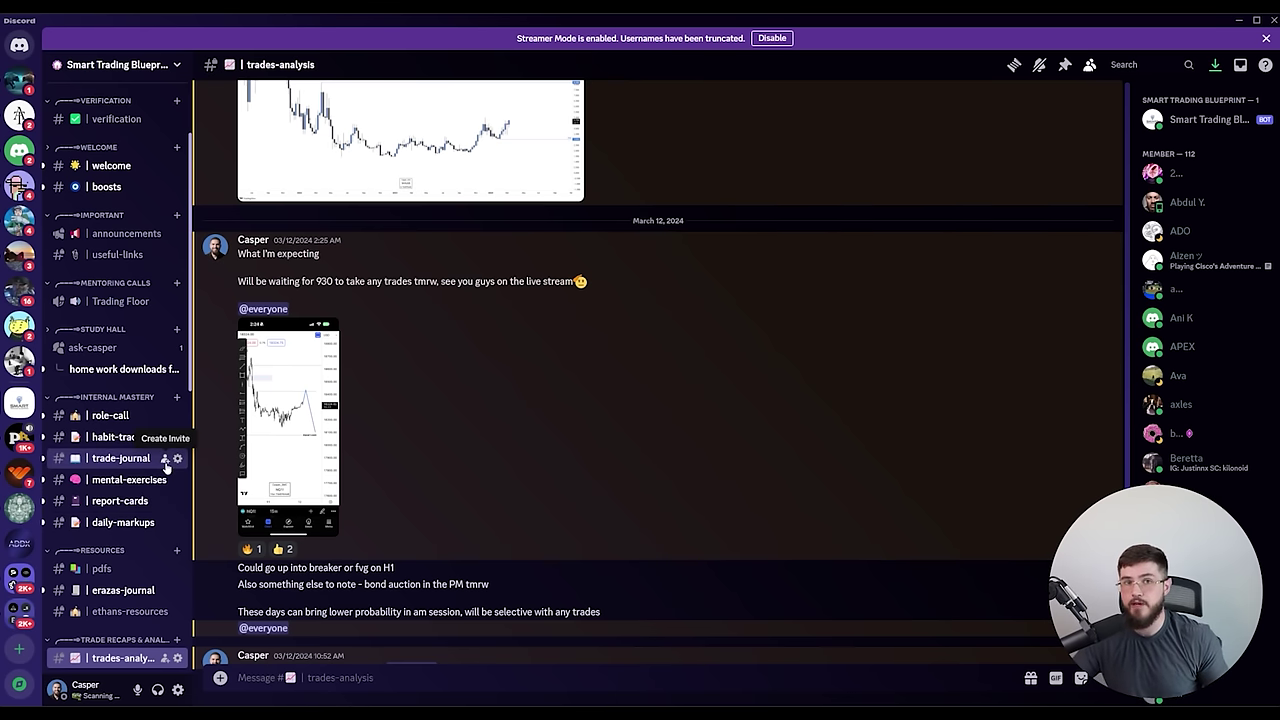
scroll(166, 467, down, 1)
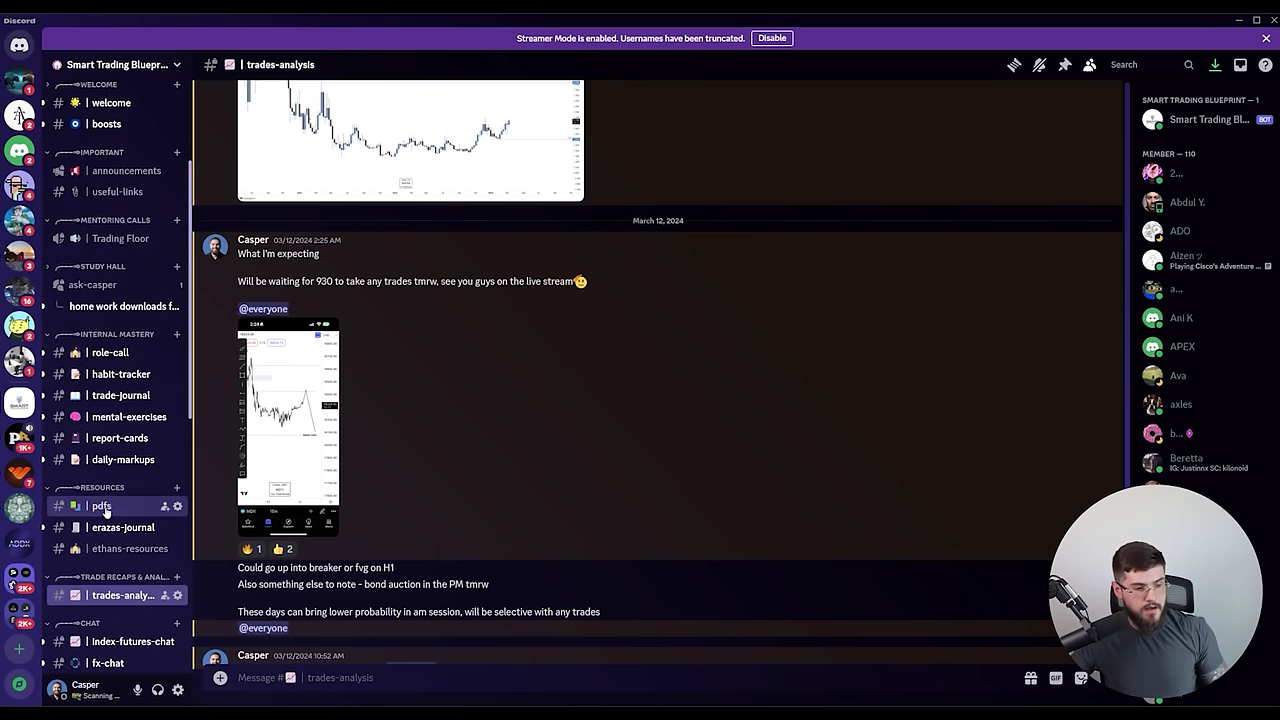
click(101, 505)
scroll(352, 528, up, 2)
scroll(352, 528, up, 4)
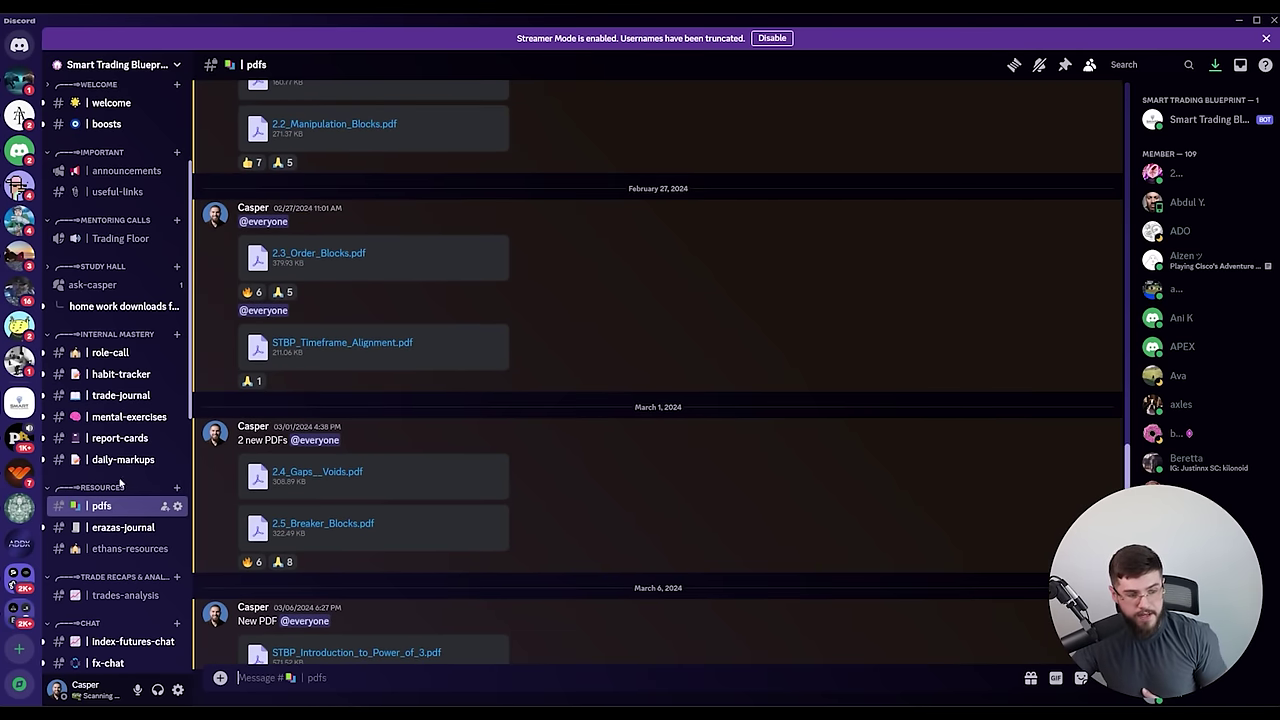
click(141, 590)
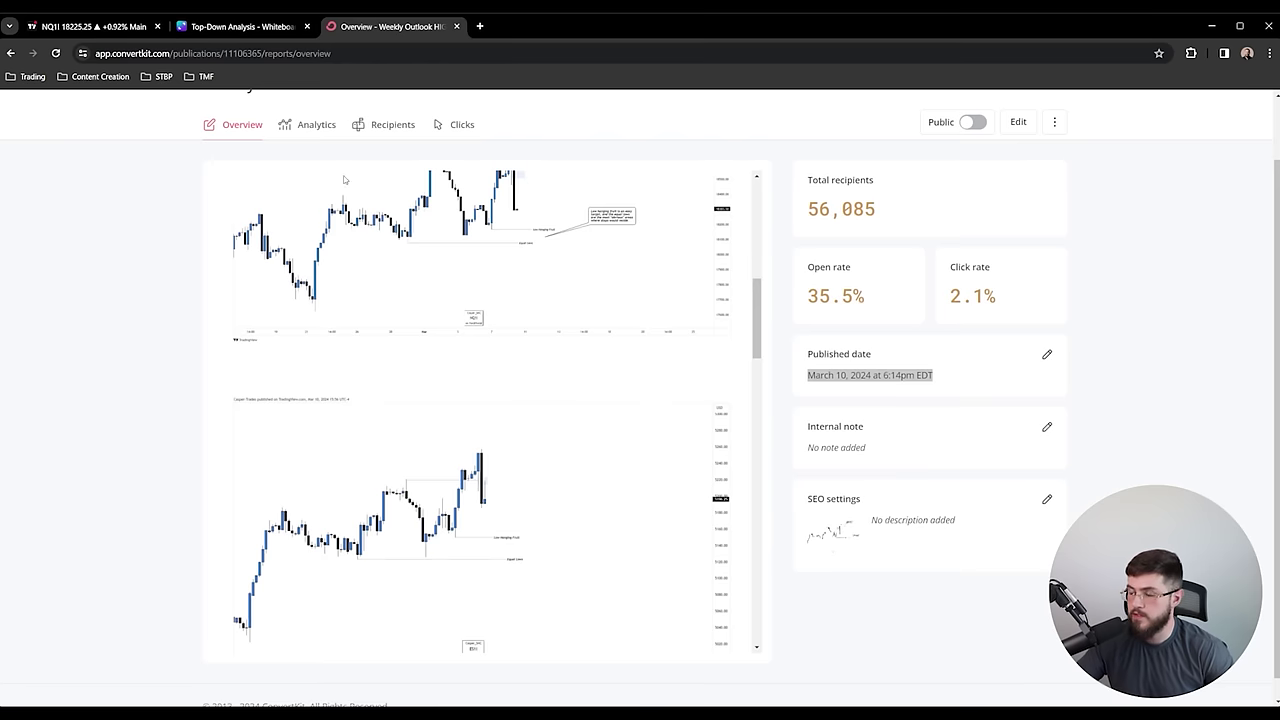
- Review the charts and the liquidity target commentary in the Weekly Outlook newsletter on ConvertKit
scroll(503, 342, down, 3)
scroll(503, 342, up, 3)
scroll(503, 342, down, 2)
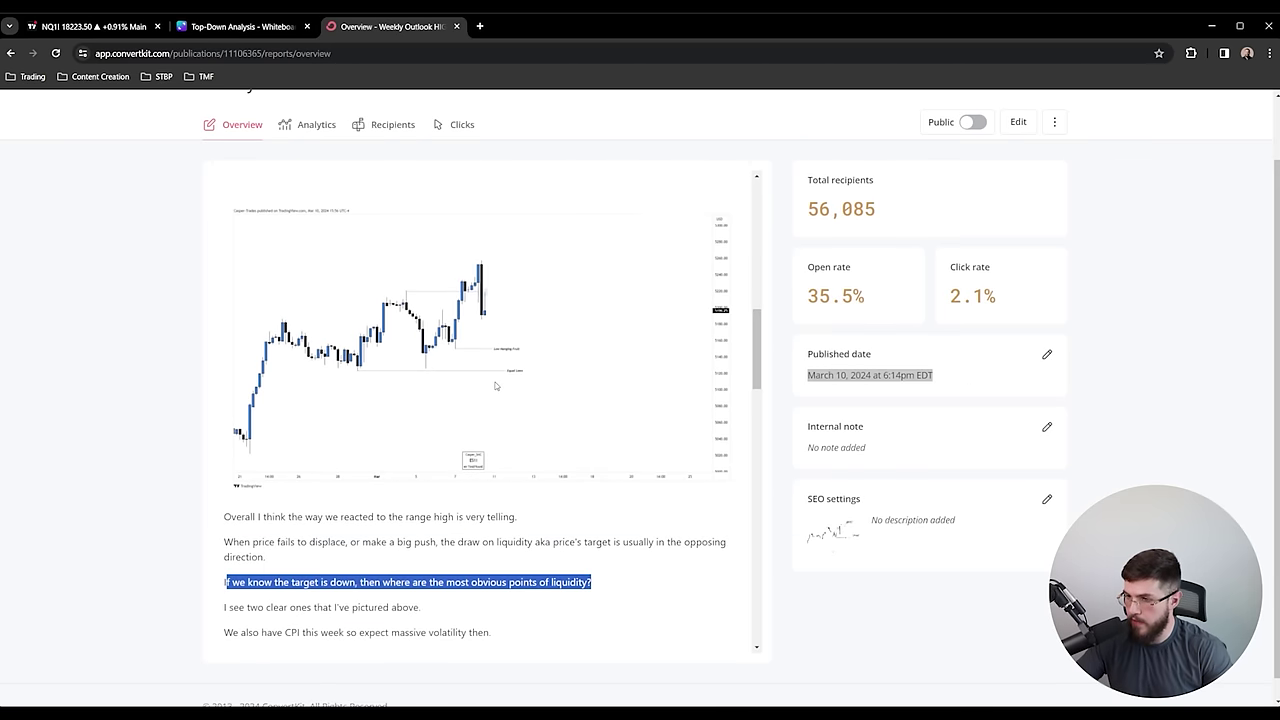
scroll(585, 361, up, 1)
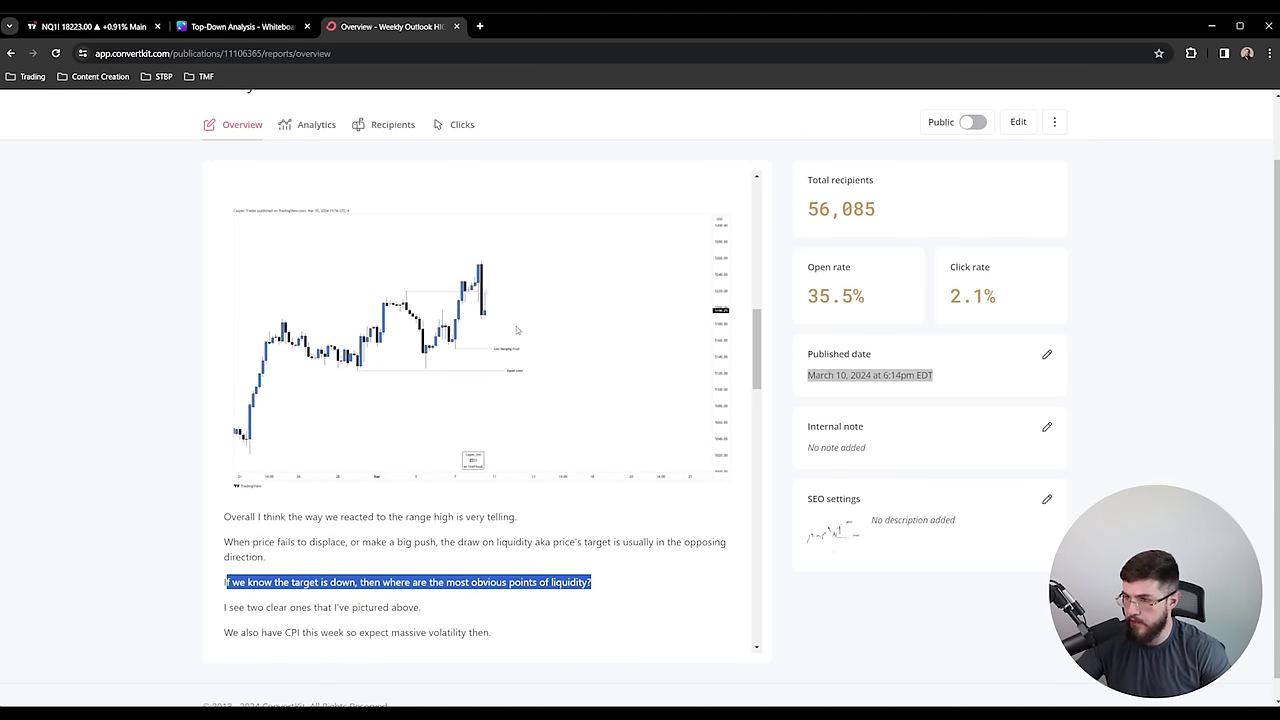
- Return to the TradingView chart and draw a horizontal trend line at 18,166 from the Thu 03/07/24 03:00 low to Mon 03/11/24 18:00
click(100, 26)
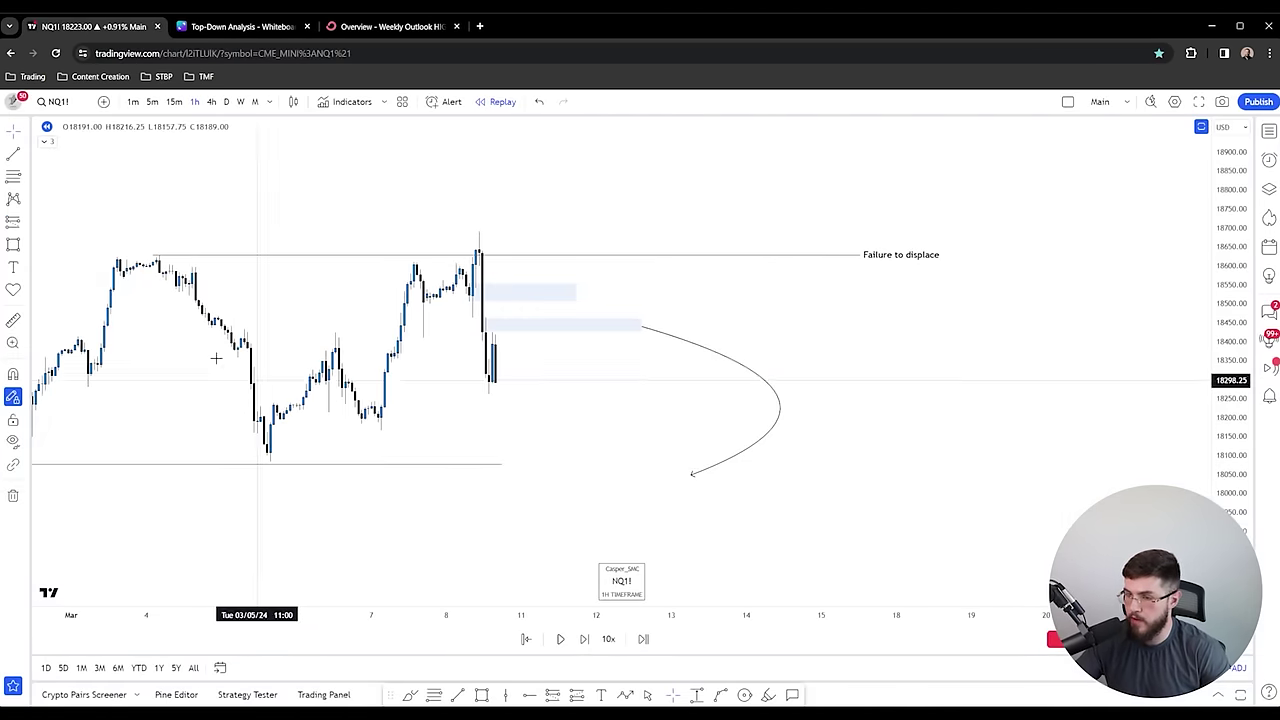
click(13, 155)
click(381, 430)
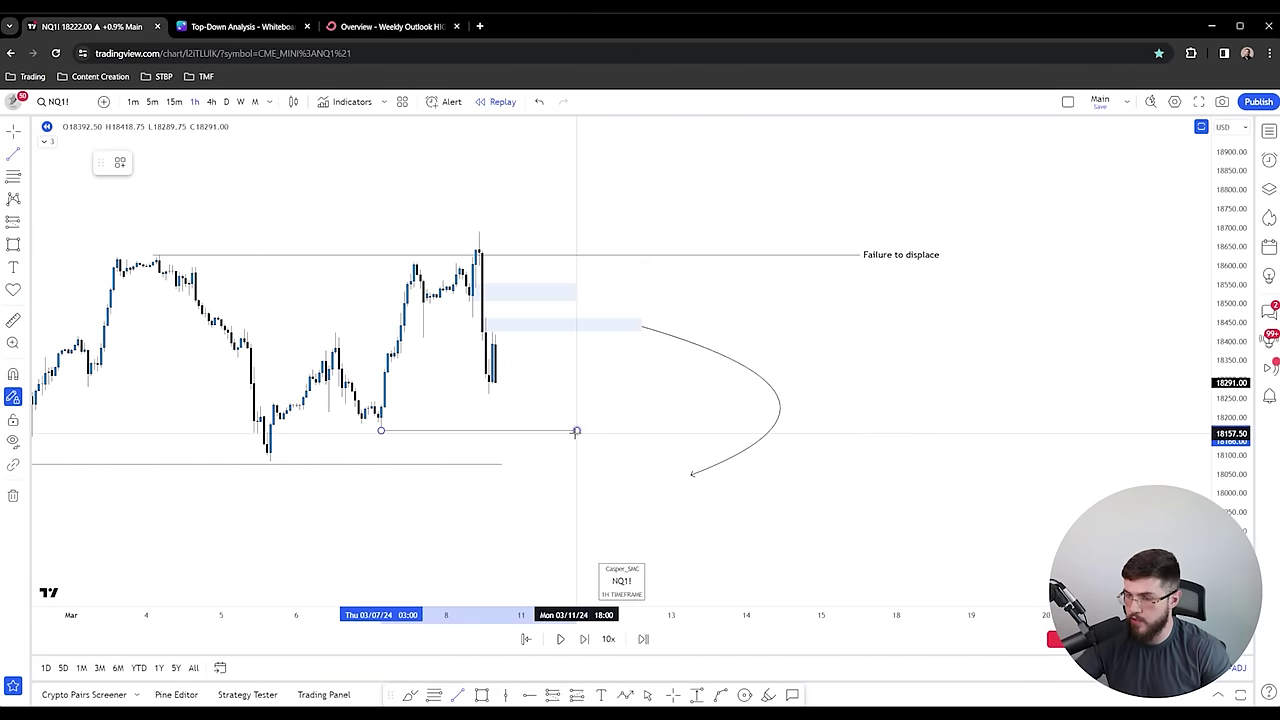
click(576, 430)
- Extend the lower 18,076.25 line rightward past the latest candles, and play the replay forward to Tue 03/12/24 01:00
scroll(485, 468, down, 1)
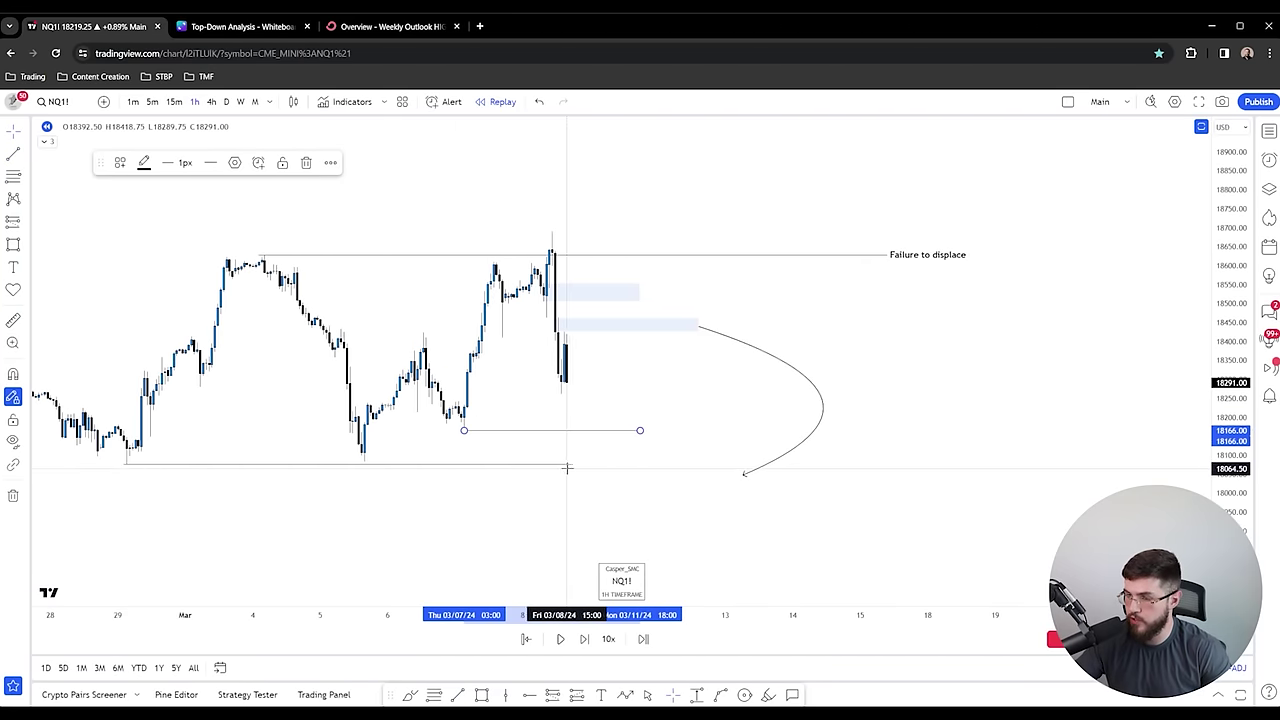
drag(569, 464, 658, 465)
click(658, 464)
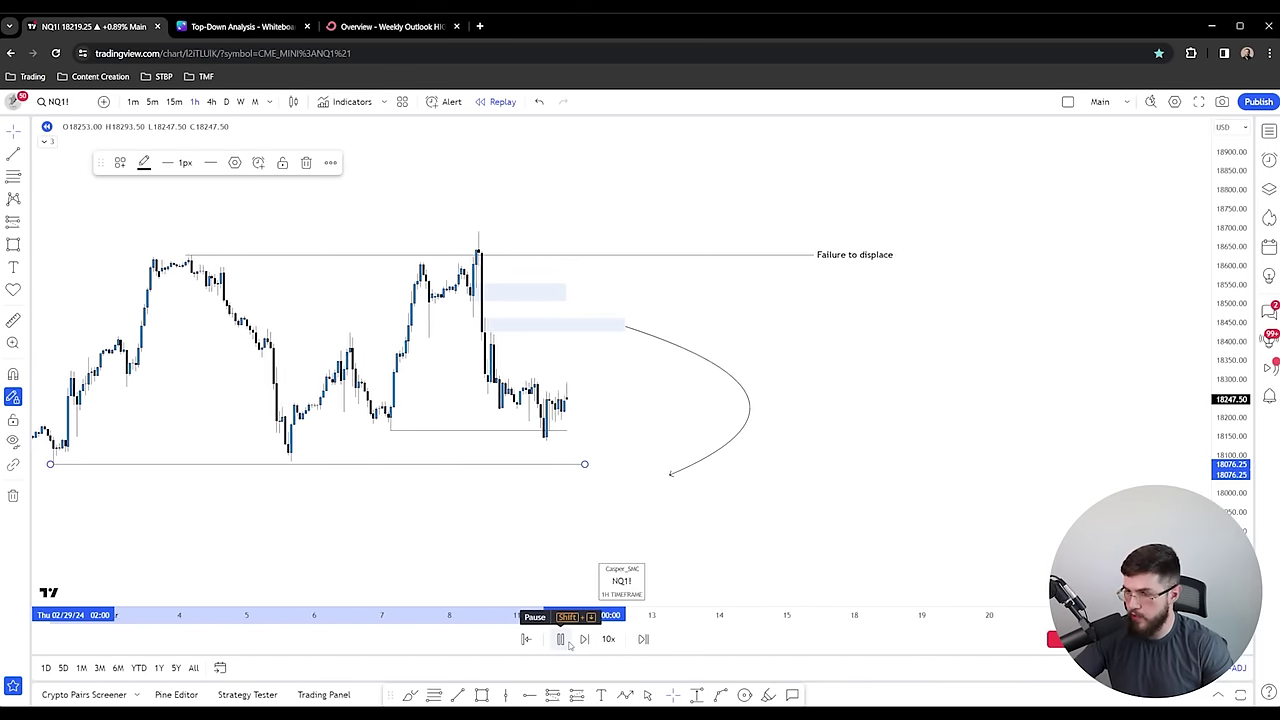
click(562, 640)
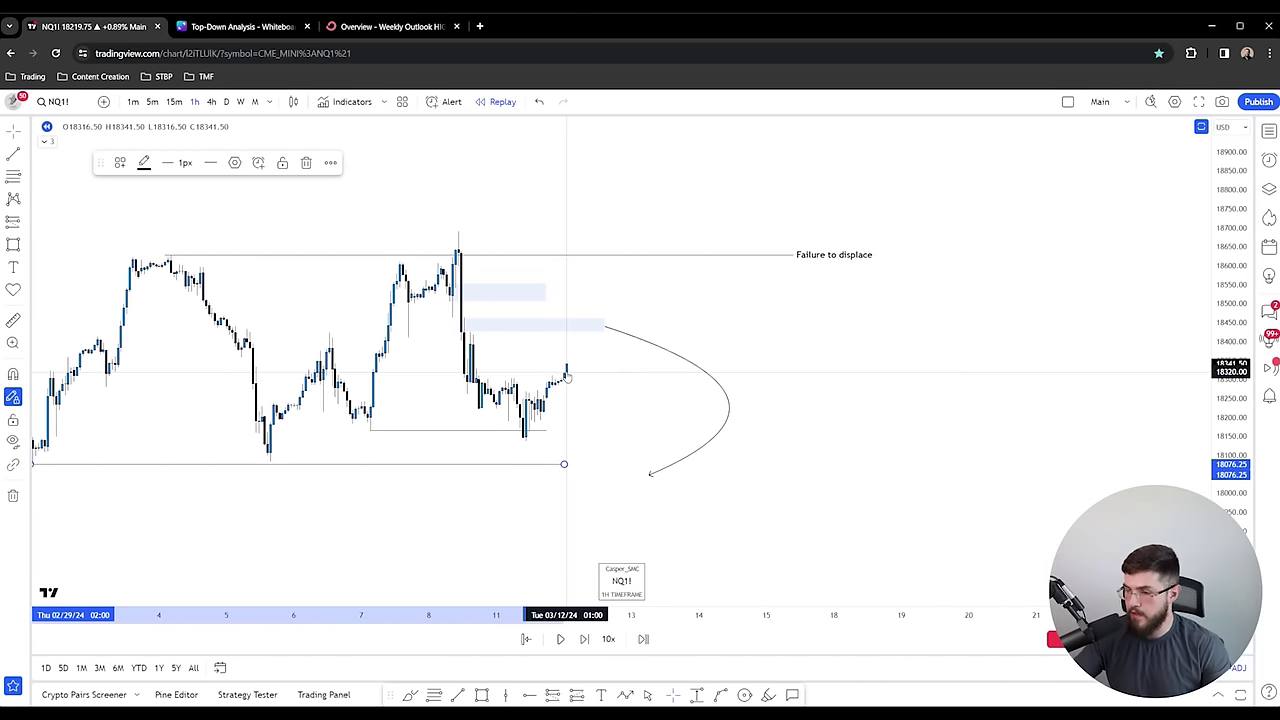
- Switch to the 15m timeframe, paste the phone chart screenshot from Discord, and place it beside the latest price action
click(835, 331)
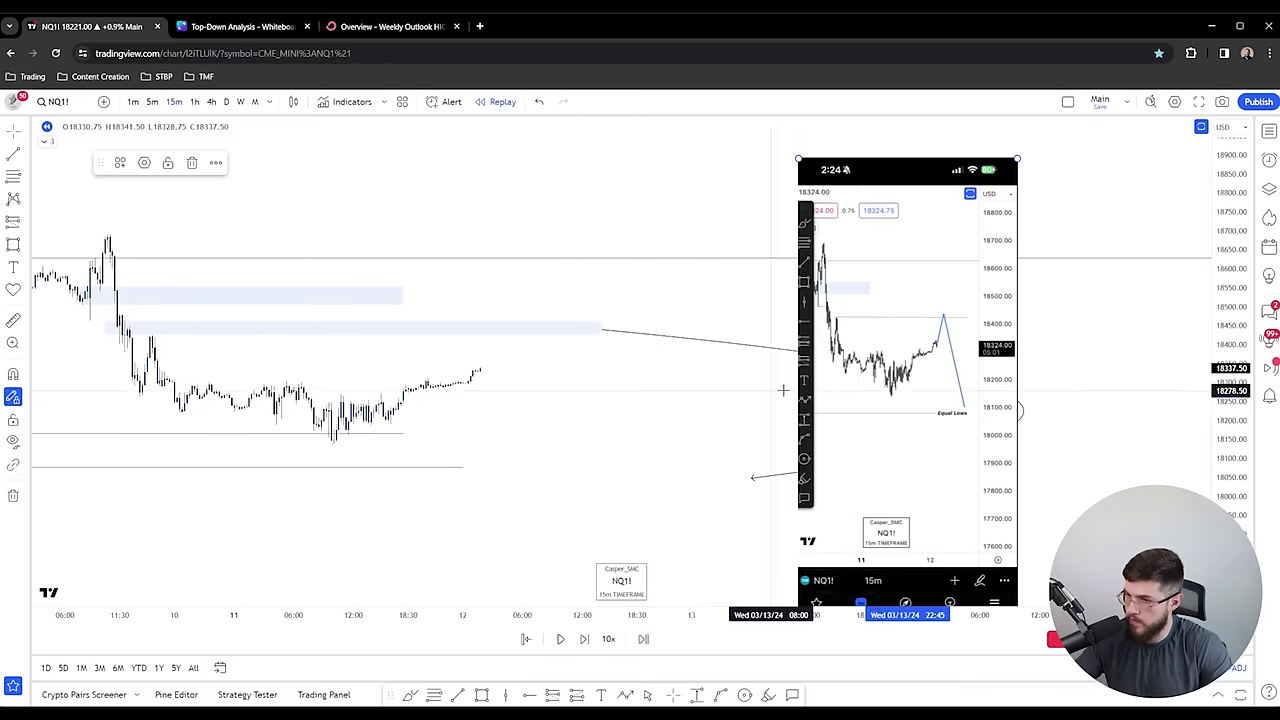
drag(859, 389, 668, 400)
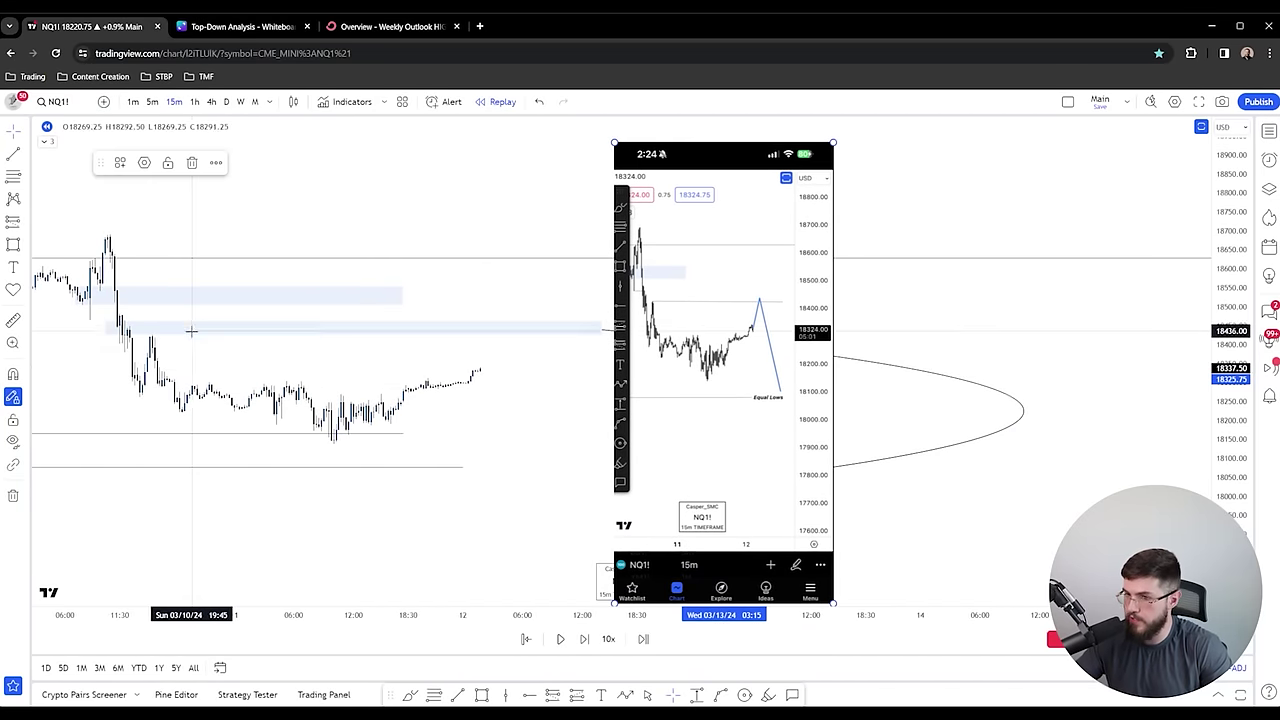
- Draw a horizontal trend line at 18,425.25 from the Fri 03/08/24 14:45 high to Mon 03/11/24 23:15
click(13, 154)
click(151, 335)
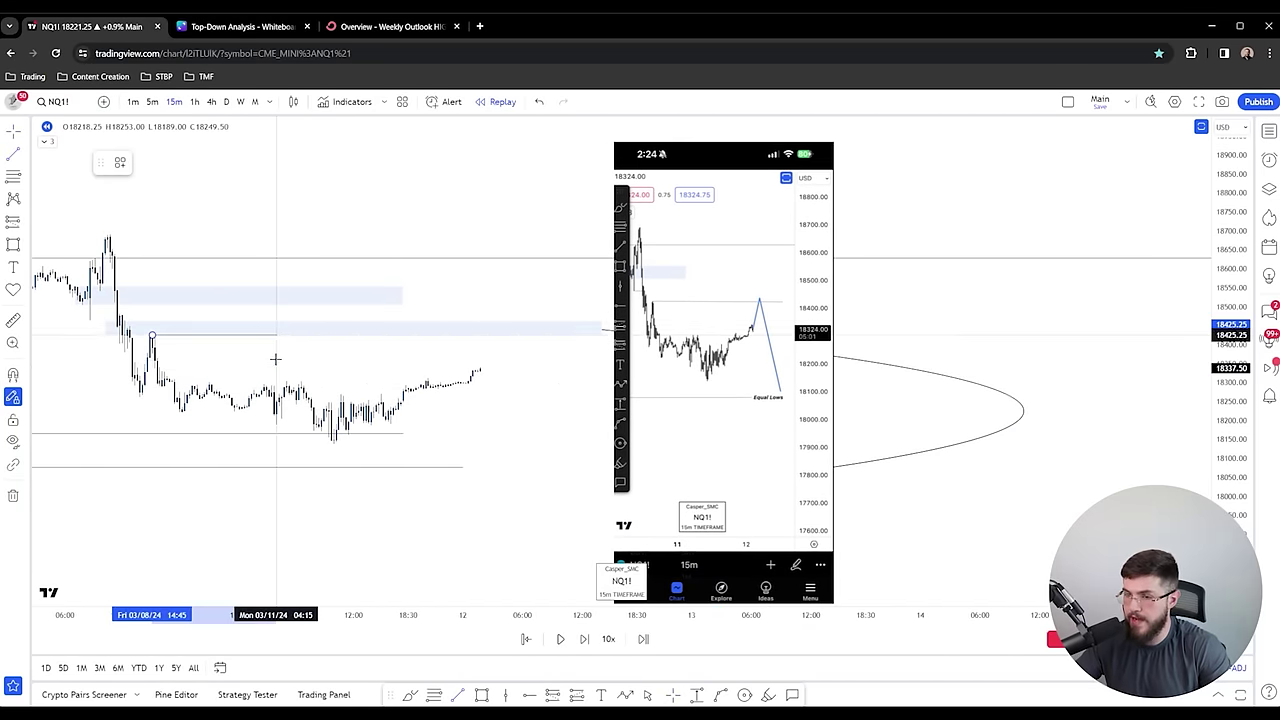
shift+click(276, 352)
mouse_move(276, 350)
mouse_down()
mouse_move(431, 366)
mouse_move(484, 339)
mouse_up()
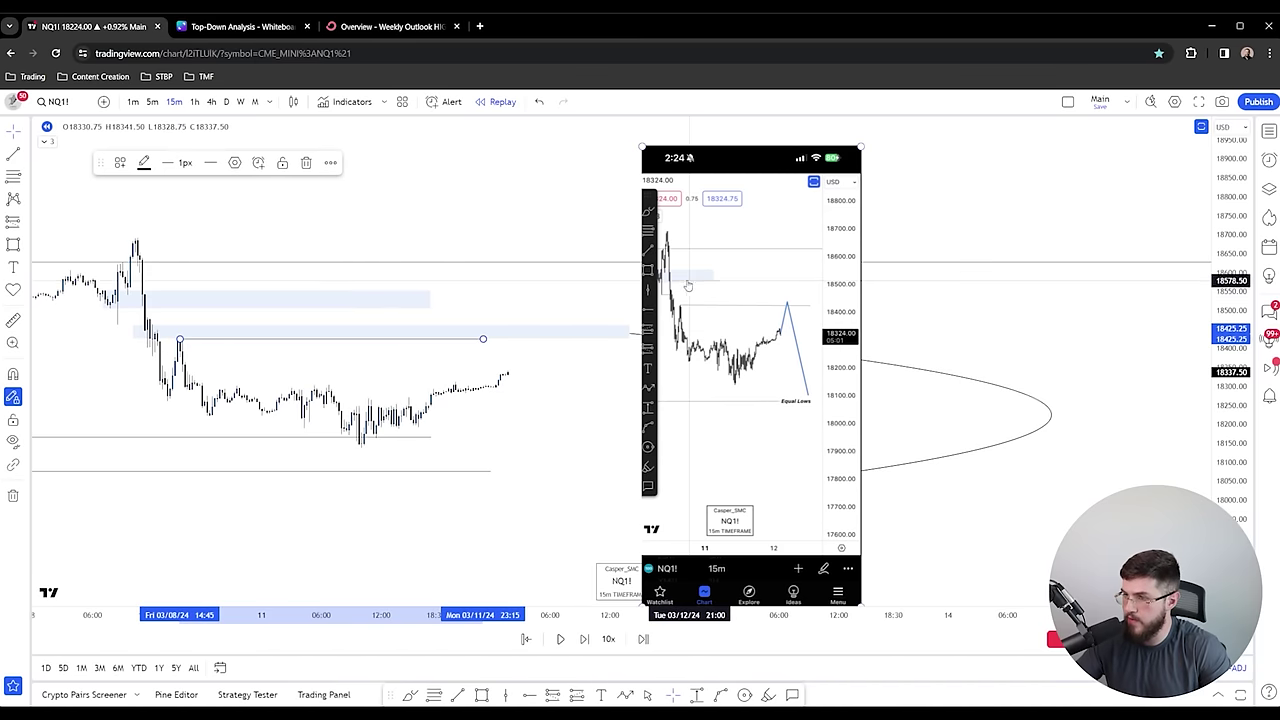
- Remove the pasted phone screenshot from the chart
middle_click(757, 421)
scroll(740, 408, up, 1)
scroll(714, 391, down, 3)
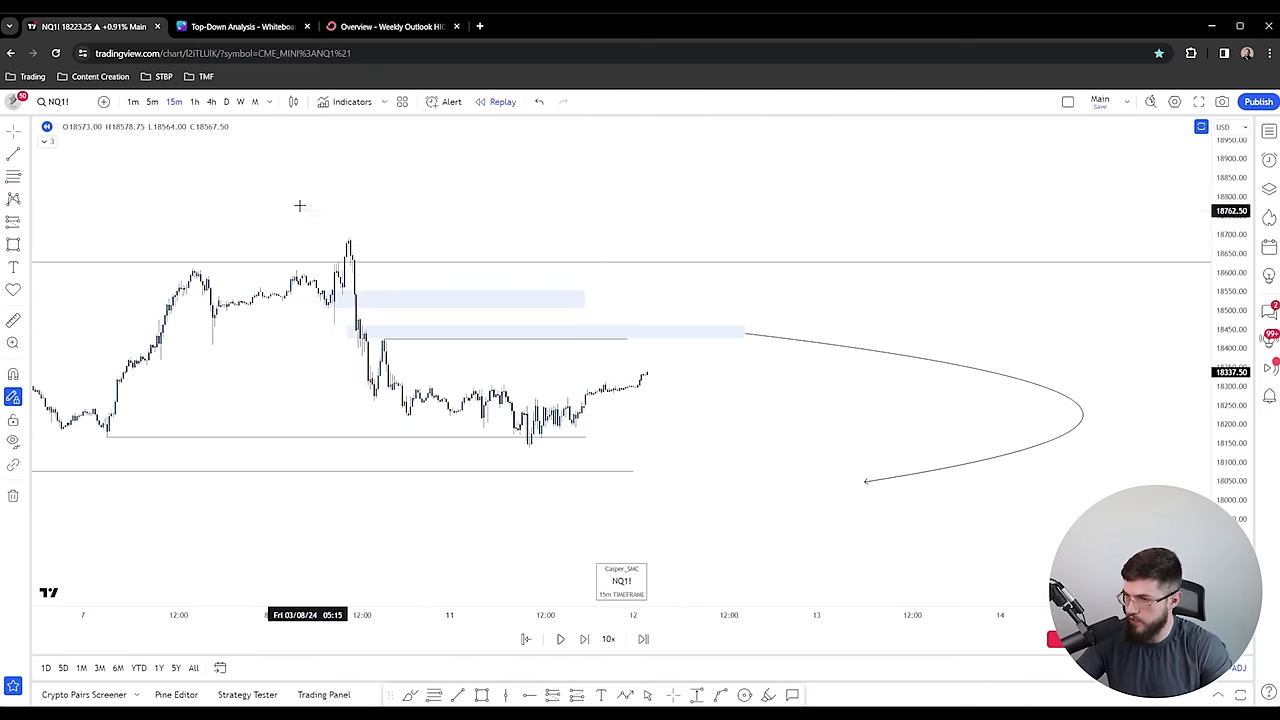
- Switch to the 4h timeframe and select the trend line under the March 7 low
click(211, 101)
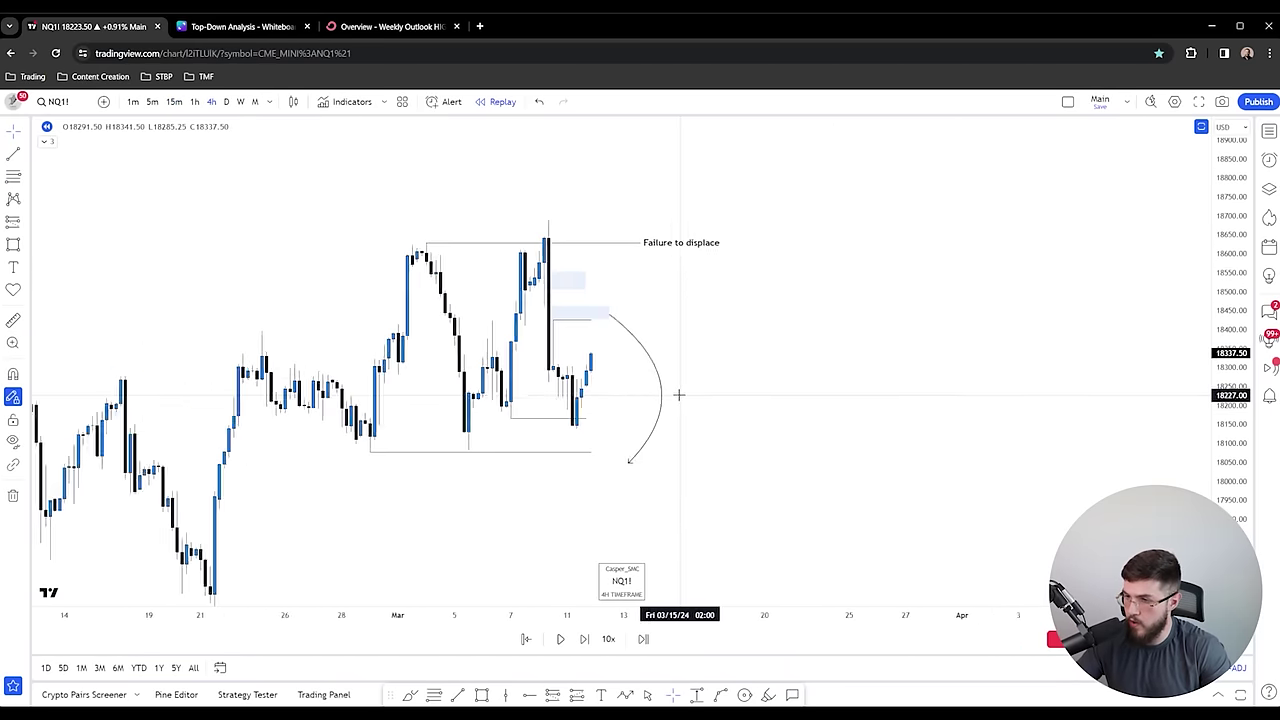
click(450, 419)
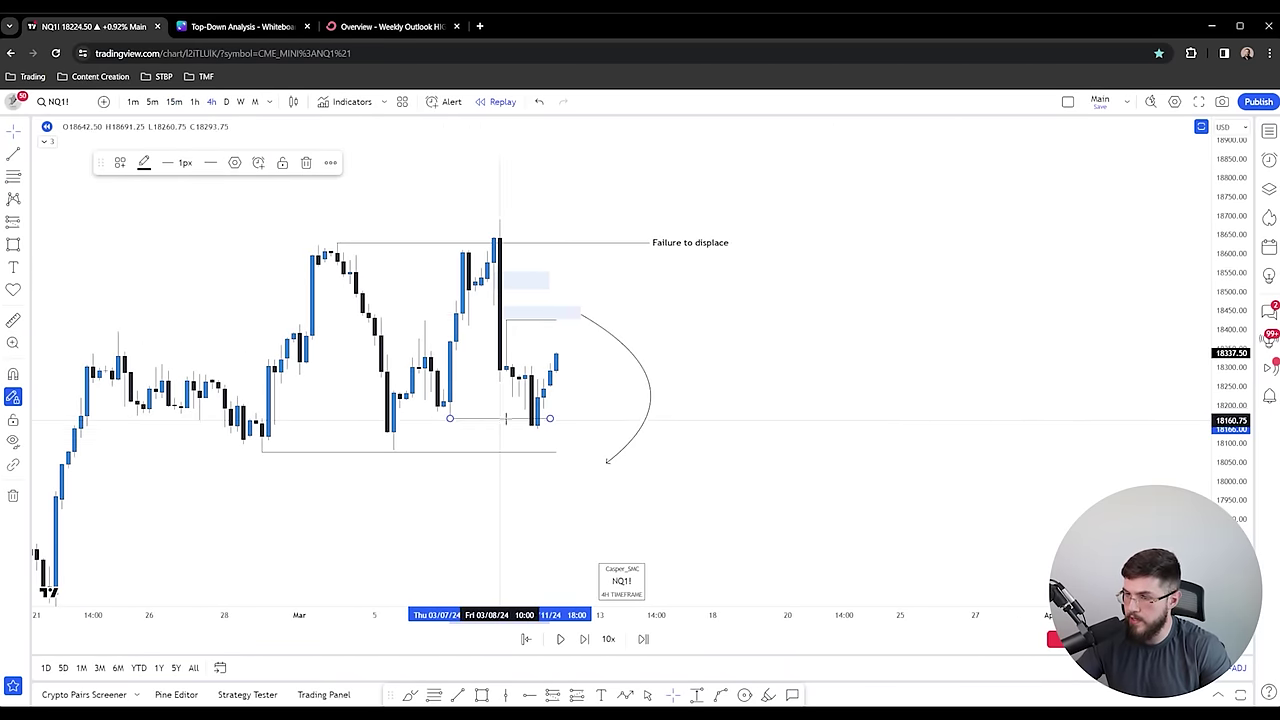
- Advance the 4h replay by three bars and switch the chart to the 15m timeframe
click(585, 639)
click(585, 639)
click(585, 639)
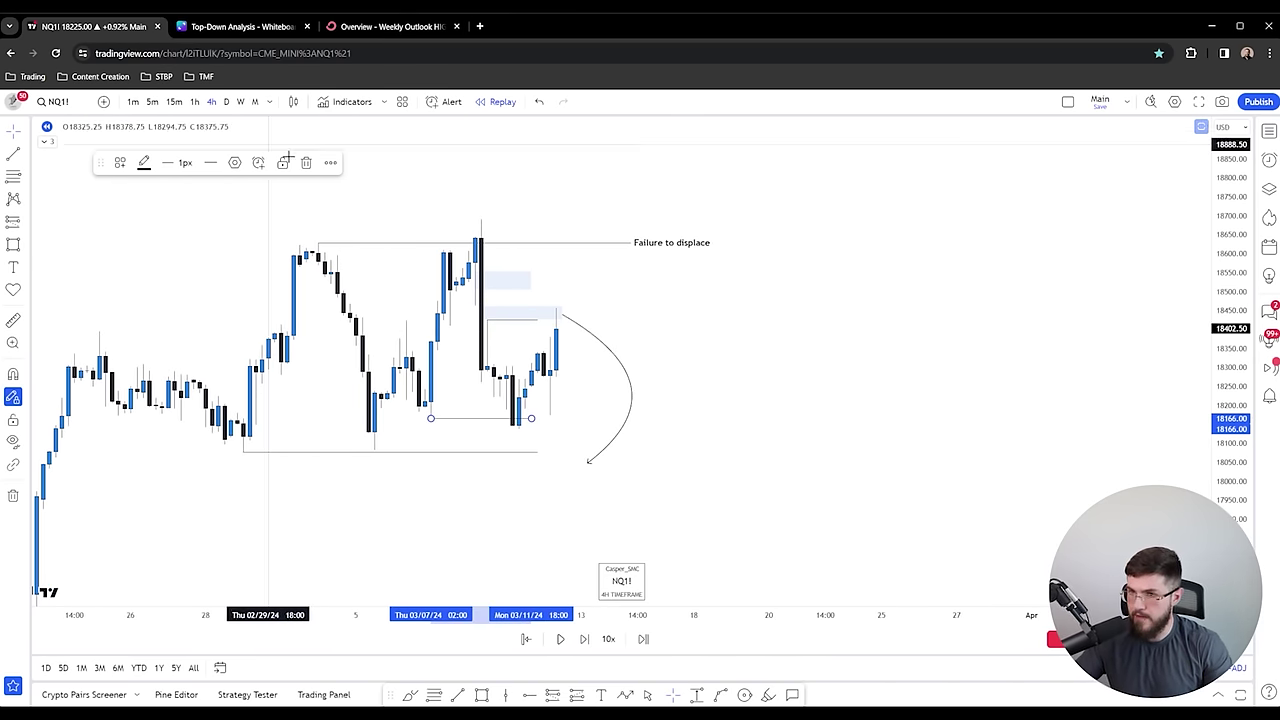
click(174, 101)
scroll(951, 381, down, 5)
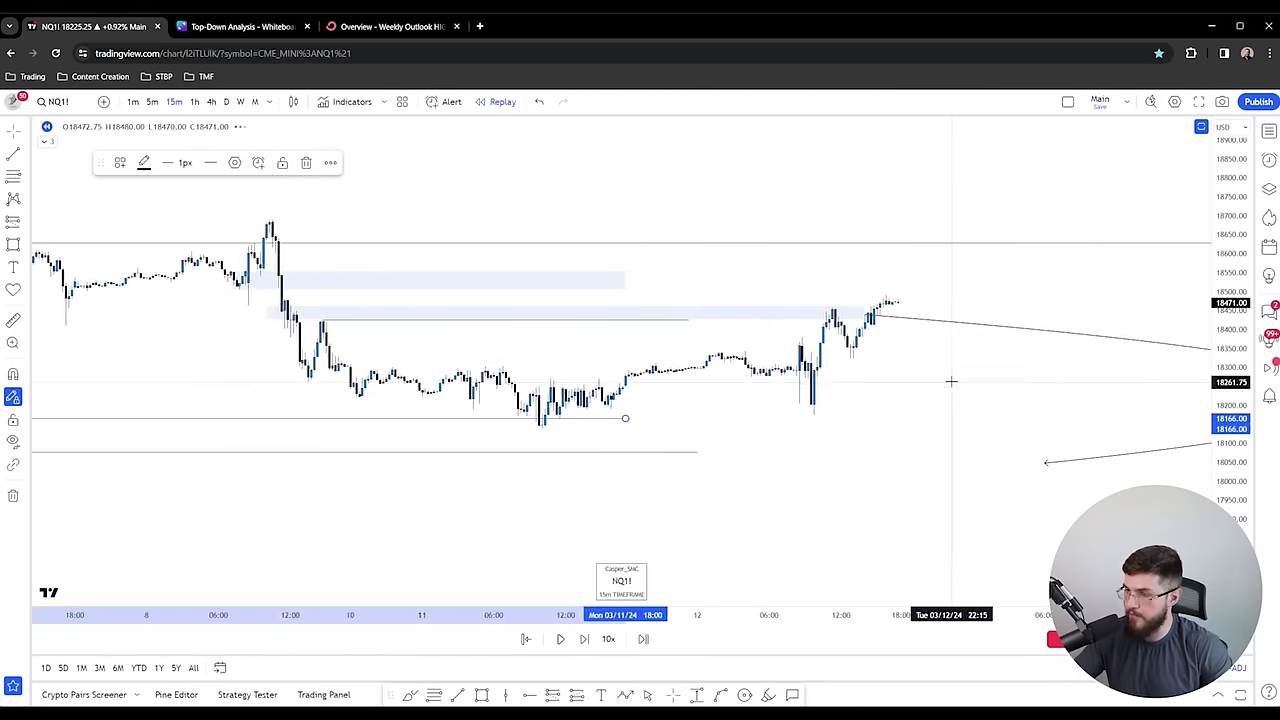
- Draw a zigzag path ahead of price from about 18,195, with a consolidation, a rally to about 18,365, and a second consolidation
drag(1230, 500, 1230, 250)
drag(886, 450, 875, 373)
scroll(726, 486, up, 1)
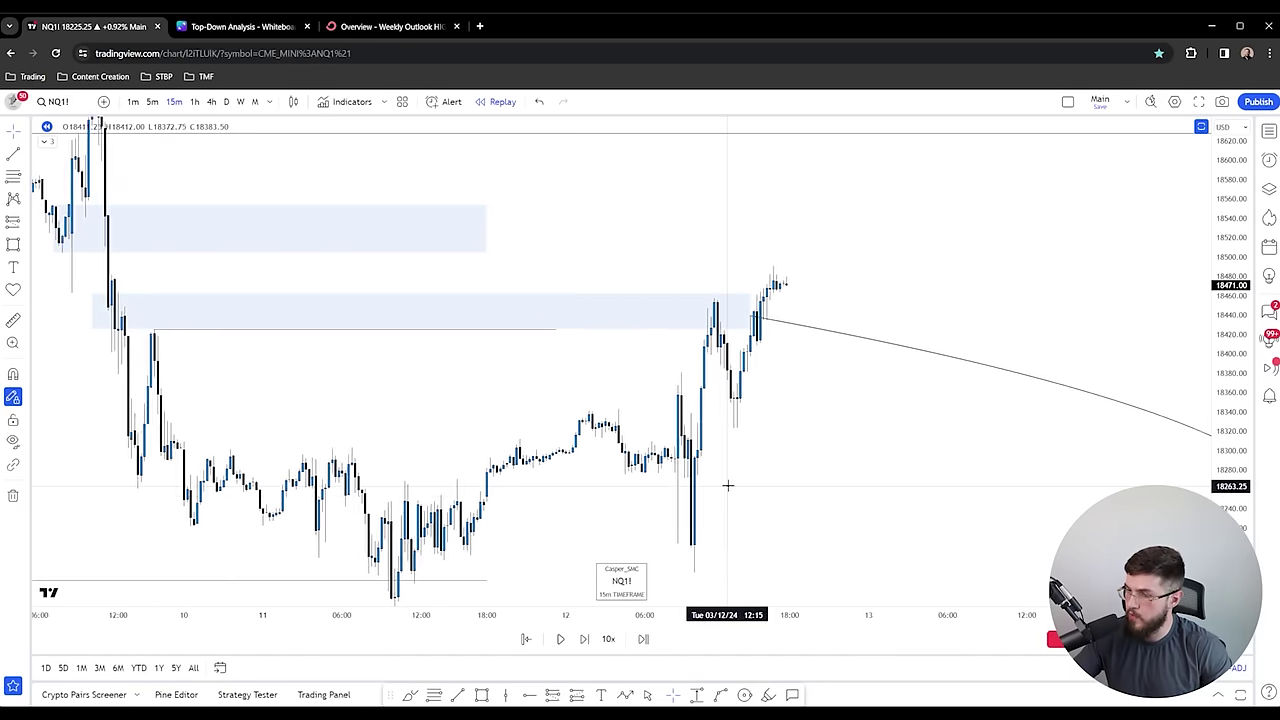
drag(709, 449, 610, 423)
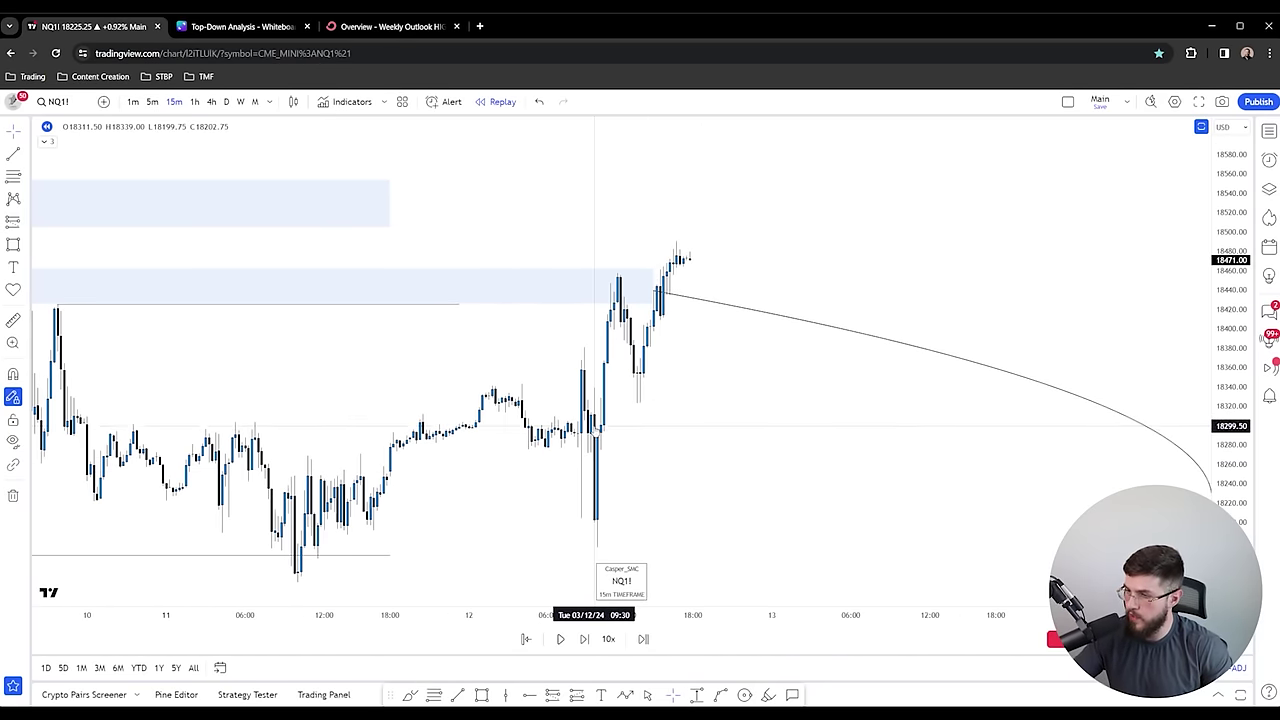
drag(760, 463, 691, 474)
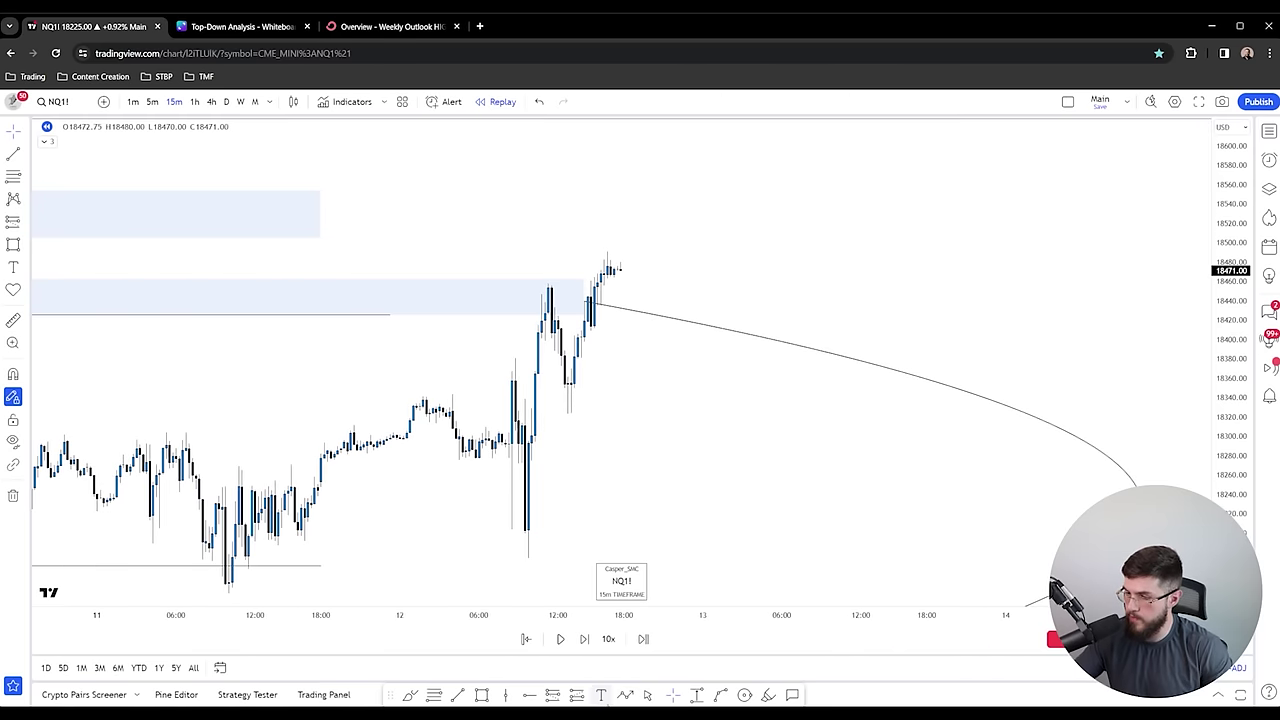
click(625, 694)
click(699, 537)
click(741, 470)
click(752, 517)
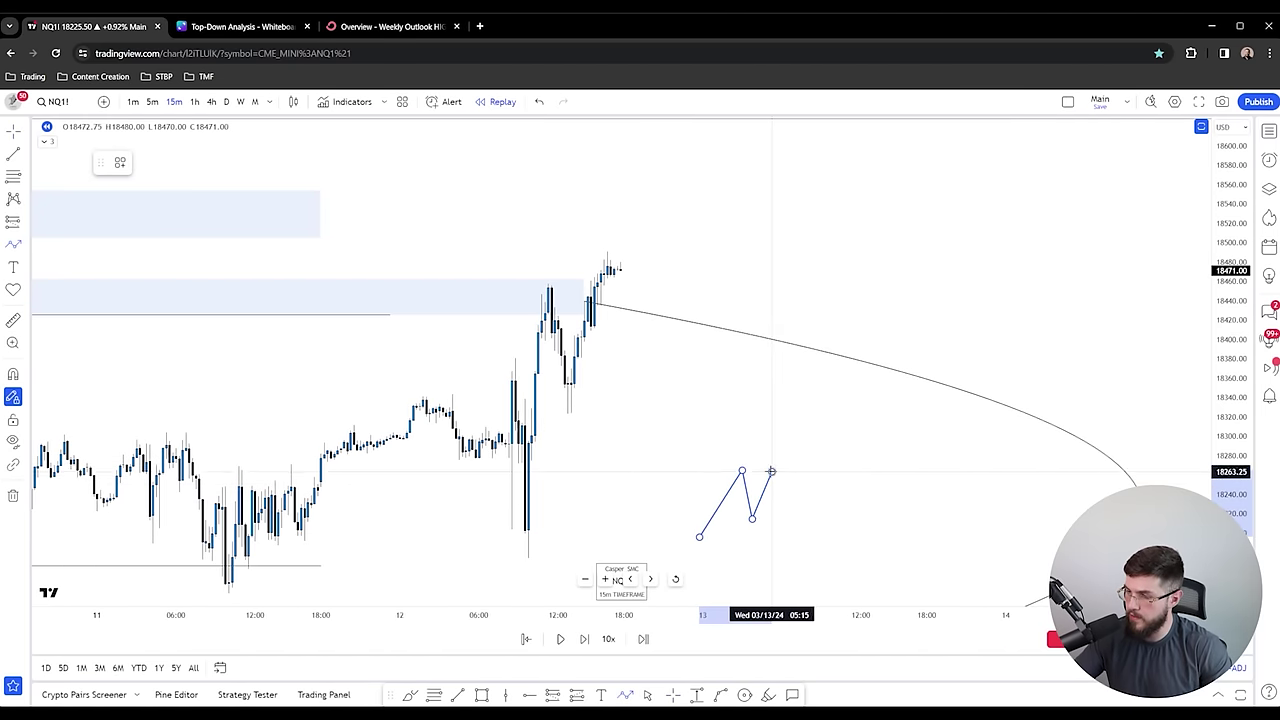
click(771, 470)
click(791, 517)
click(808, 462)
click(830, 503)
click(877, 373)
click(893, 411)
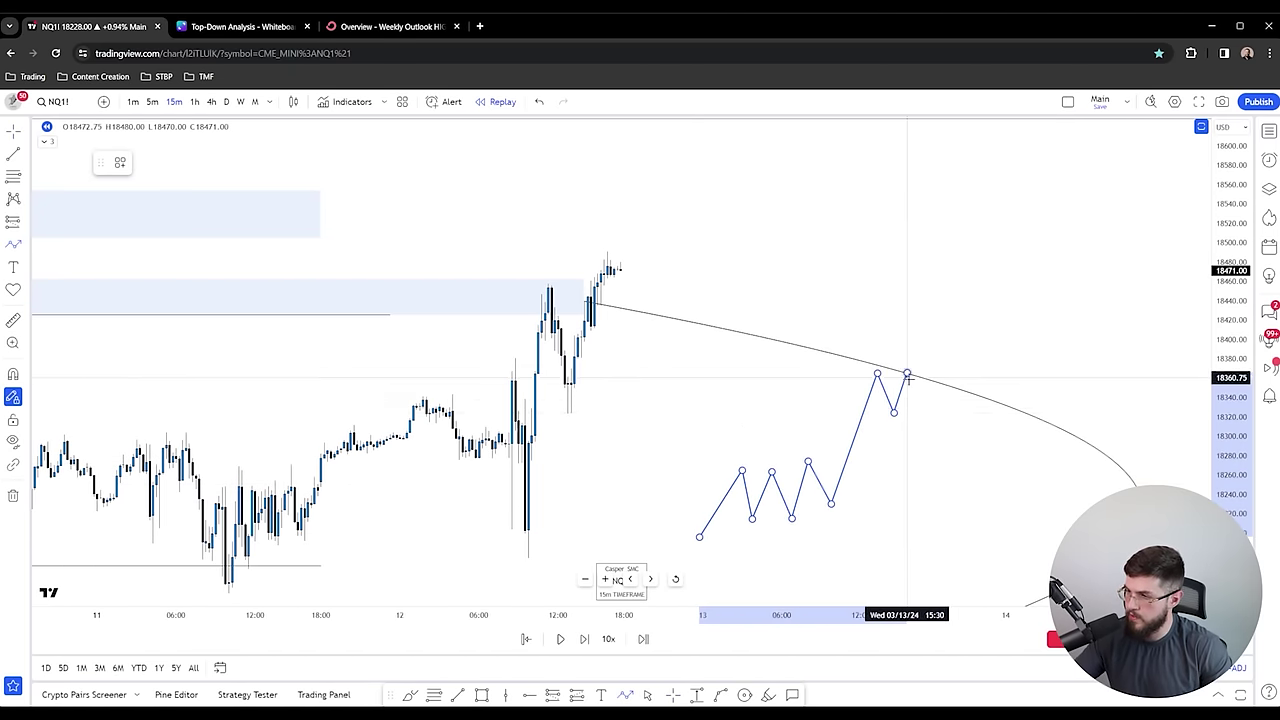
click(907, 373)
click(923, 407)
double_click(934, 375)
- Extend the blue zone between 18,425.25 and 18,462.75 past the latest March 12 candles
drag(940, 329, 790, 304)
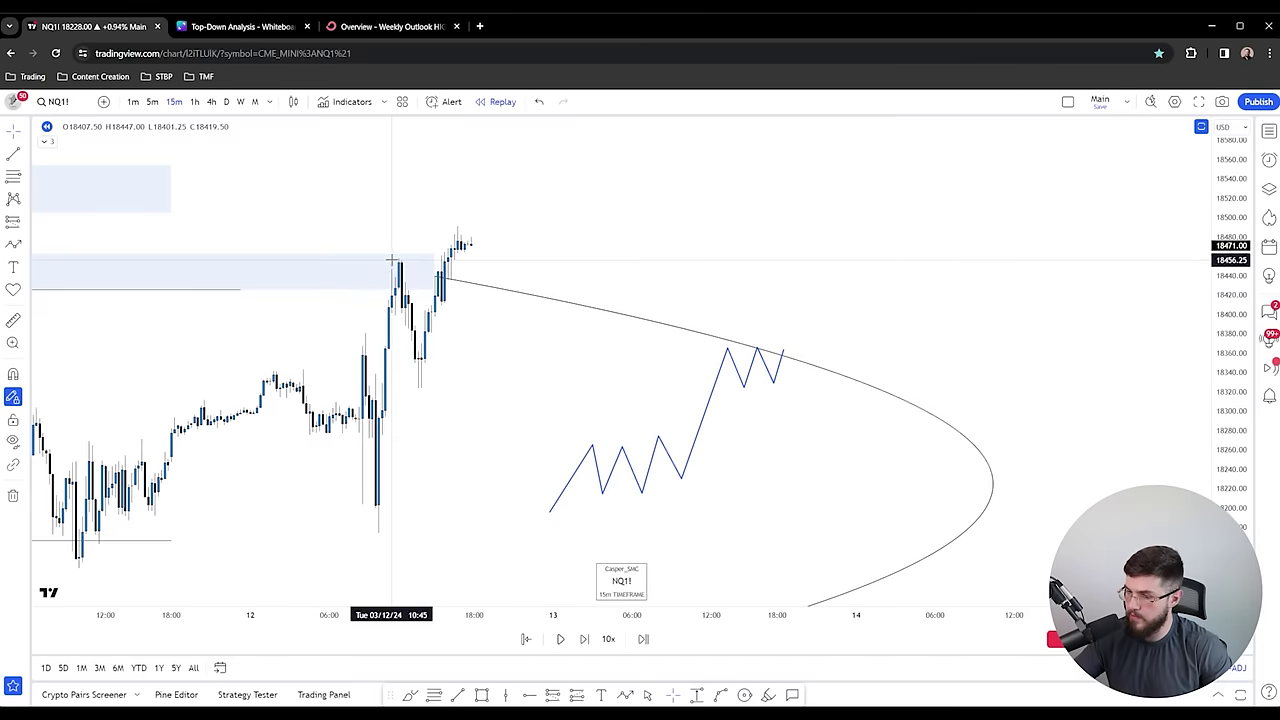
click(436, 272)
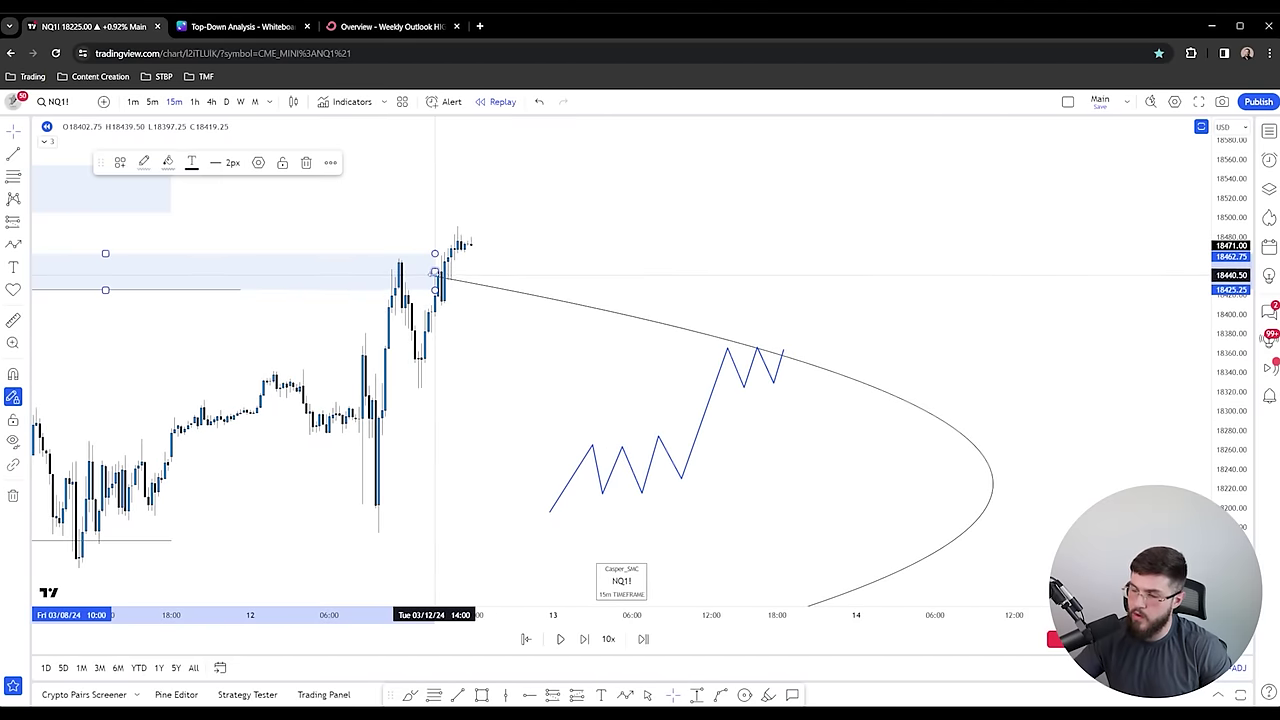
drag(435, 272, 498, 270)
- Draw a horizontal trend line at 18,253.00 from Mon 03/11/24 18:00 to Tue 03/12/24 23:30 and label it "TWO"
drag(570, 263, 860, 258)
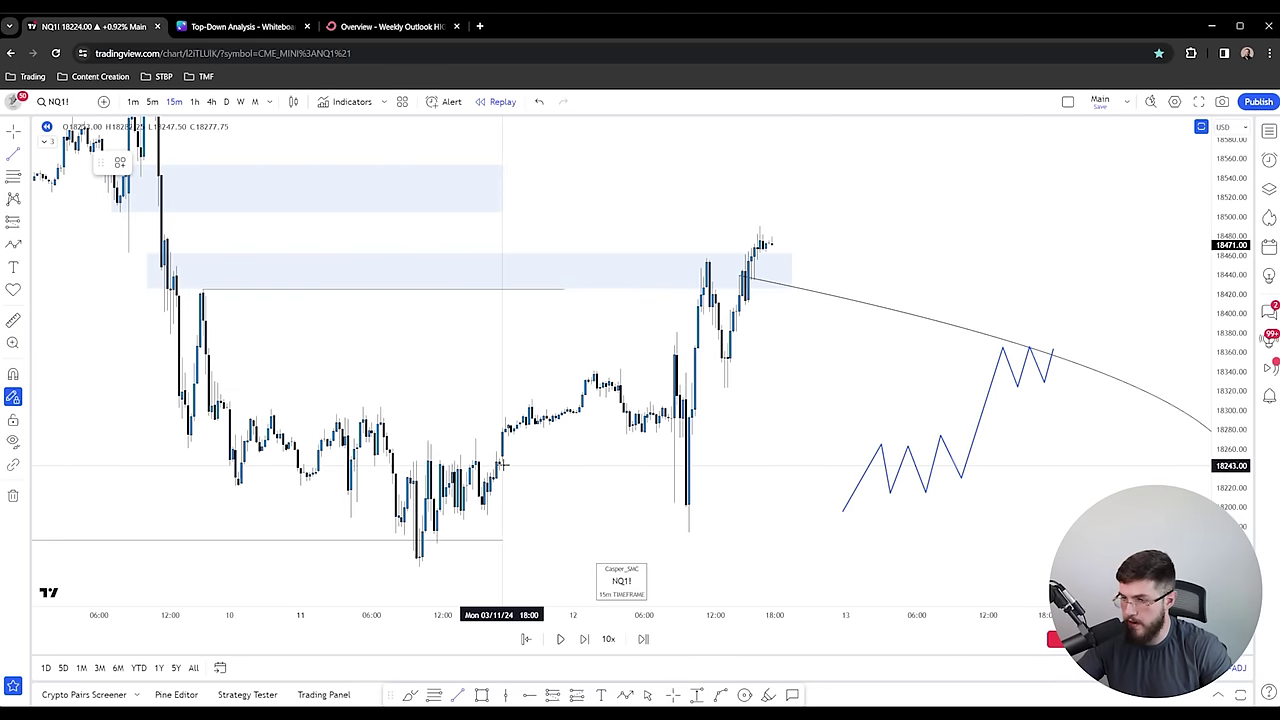
drag(502, 456, 573, 456)
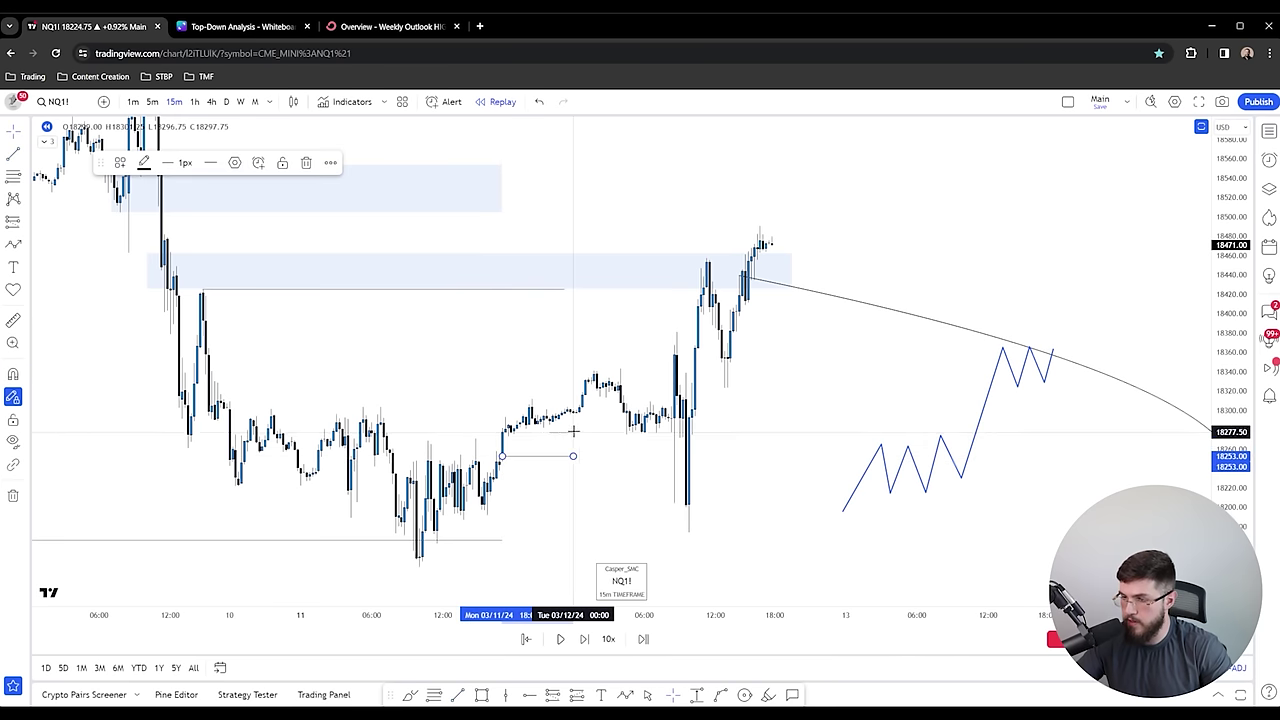
scroll(770, 449, up, 3)
drag(1230, 497, 1230, 300)
scroll(308, 457, up, 1)
drag(159, 517, 174, 505)
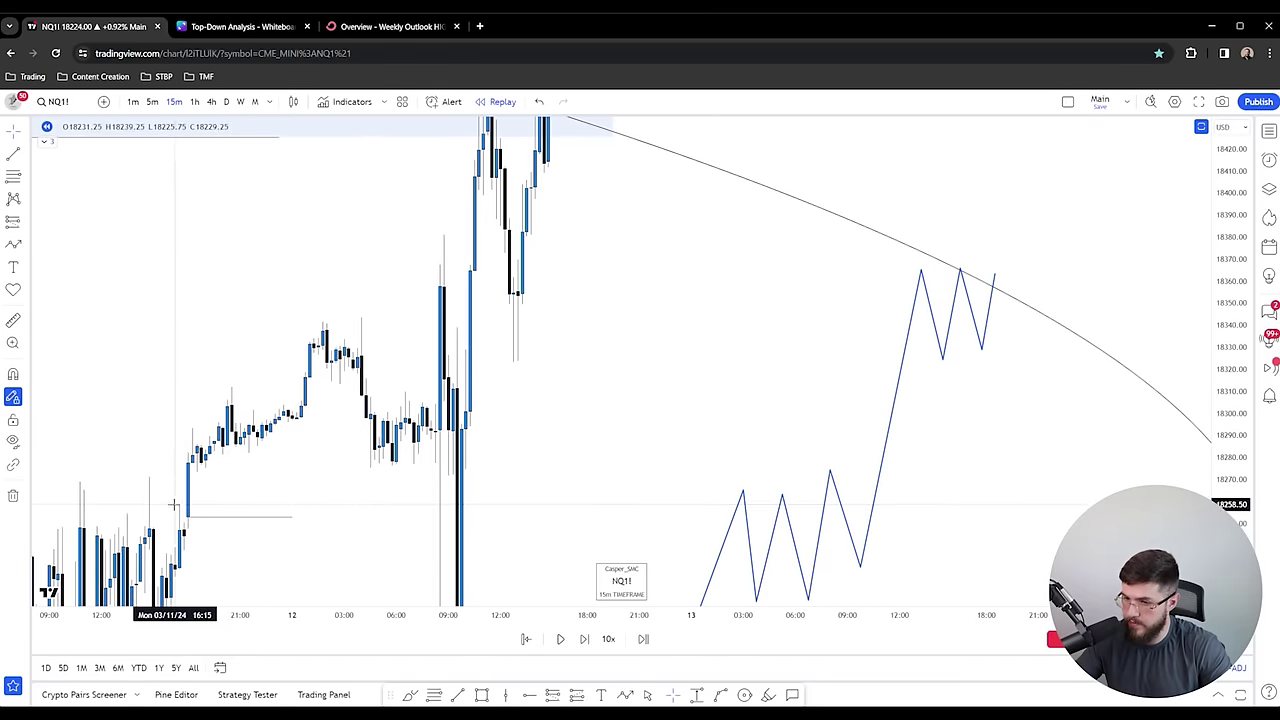
drag(294, 517, 683, 516)
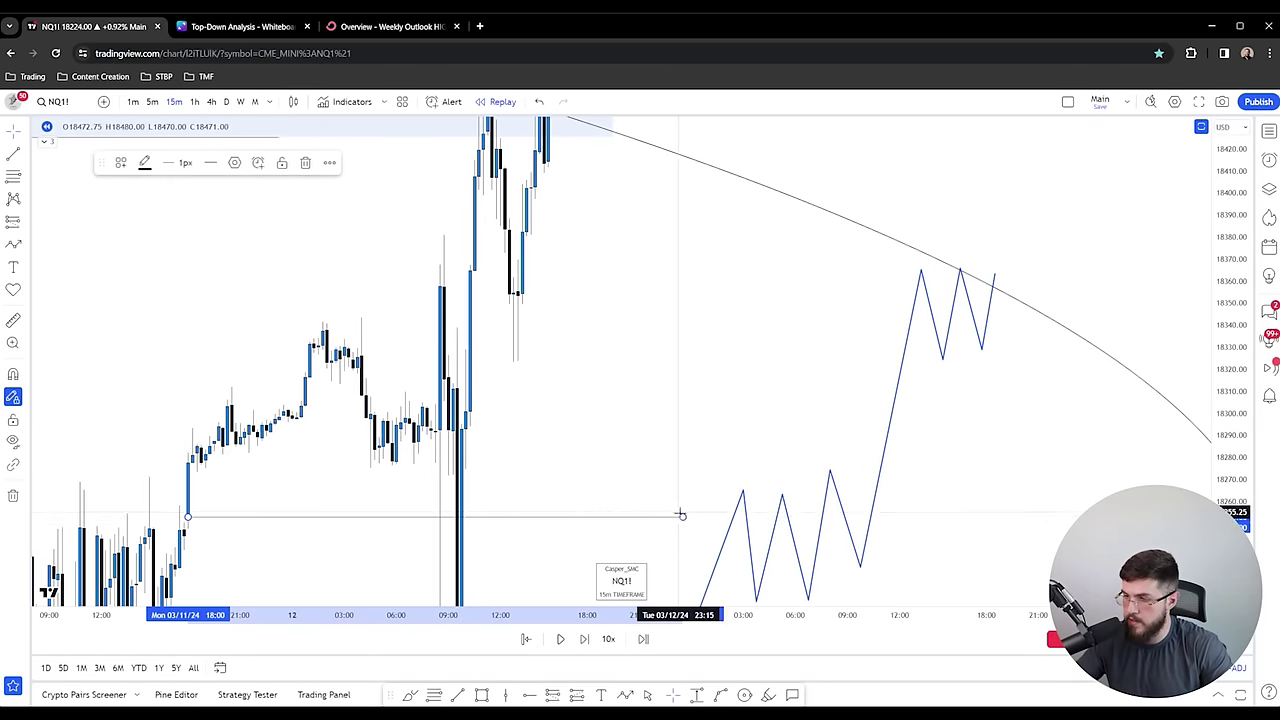
double_click(680, 515)
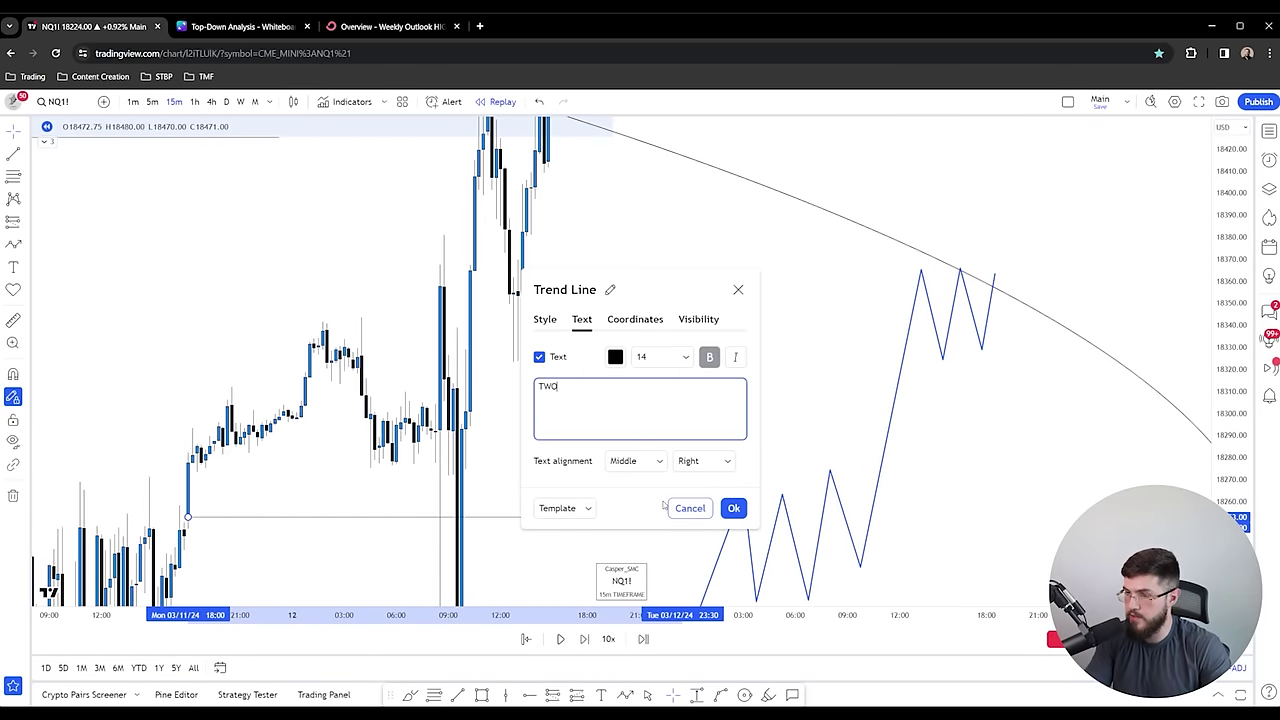
click(830, 372)
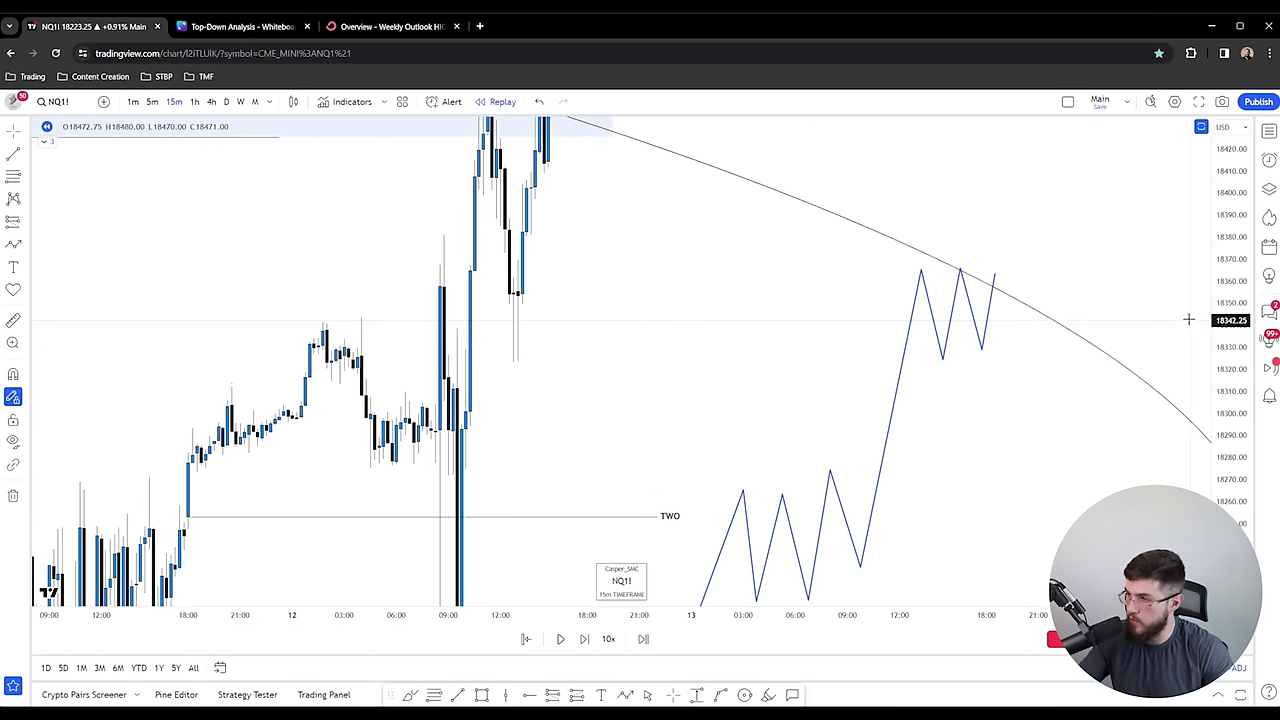
- Move the zigzag path up so it spans about 18,400 to 18,575, ahead of the latest price
drag(1228, 320, 1228, 510)
drag(1029, 462, 963, 504)
scroll(963, 504, down, 2)
scroll(963, 504, down, 1)
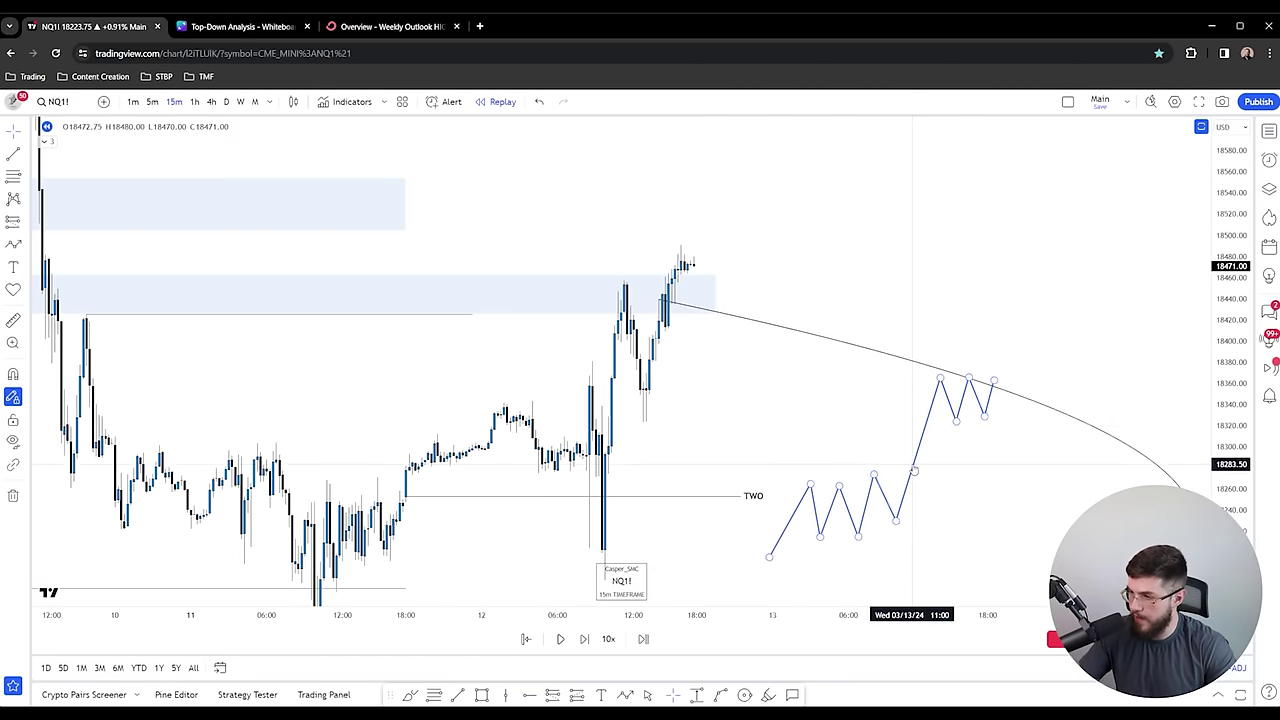
drag(914, 470, 944, 250)
- Play the replay forward to about midday on Wed 03/13/24 and move the zigzag path forward in time, ahead of the new candles
drag(1057, 265, 1014, 322)
scroll(1014, 322, down, 2)
drag(1225, 320, 1225, 413)
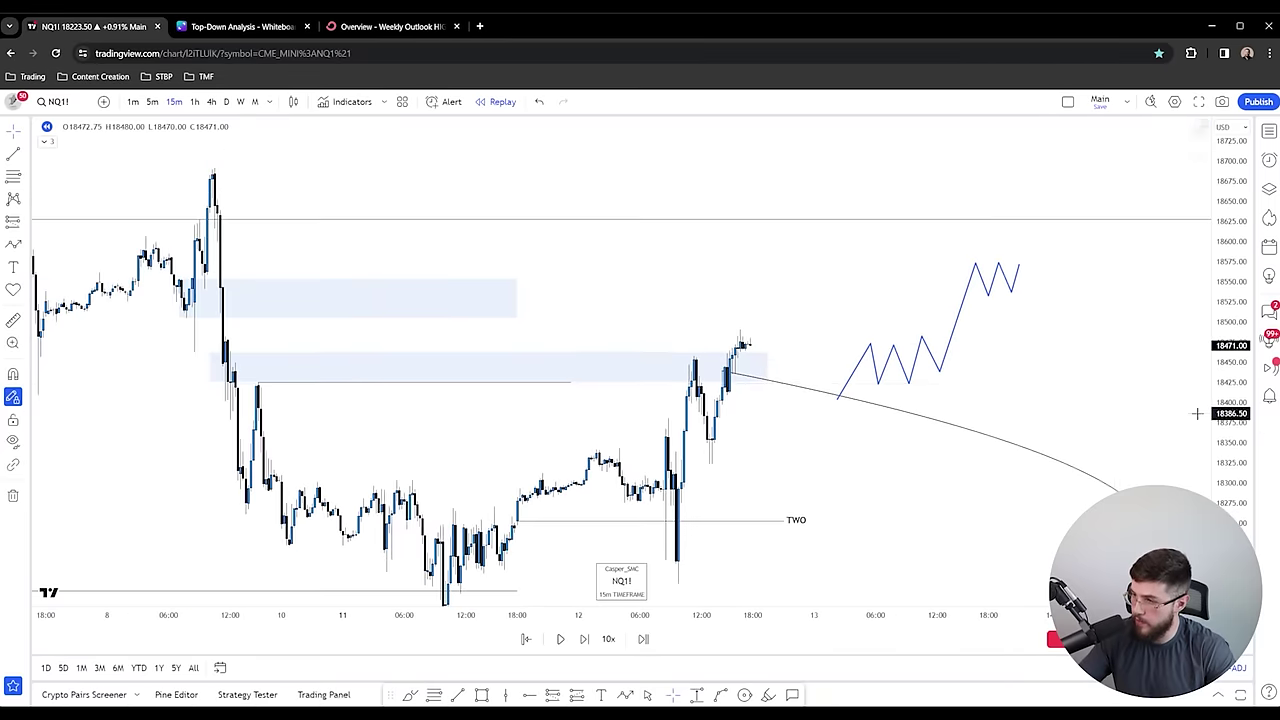
drag(1102, 379, 1000, 371)
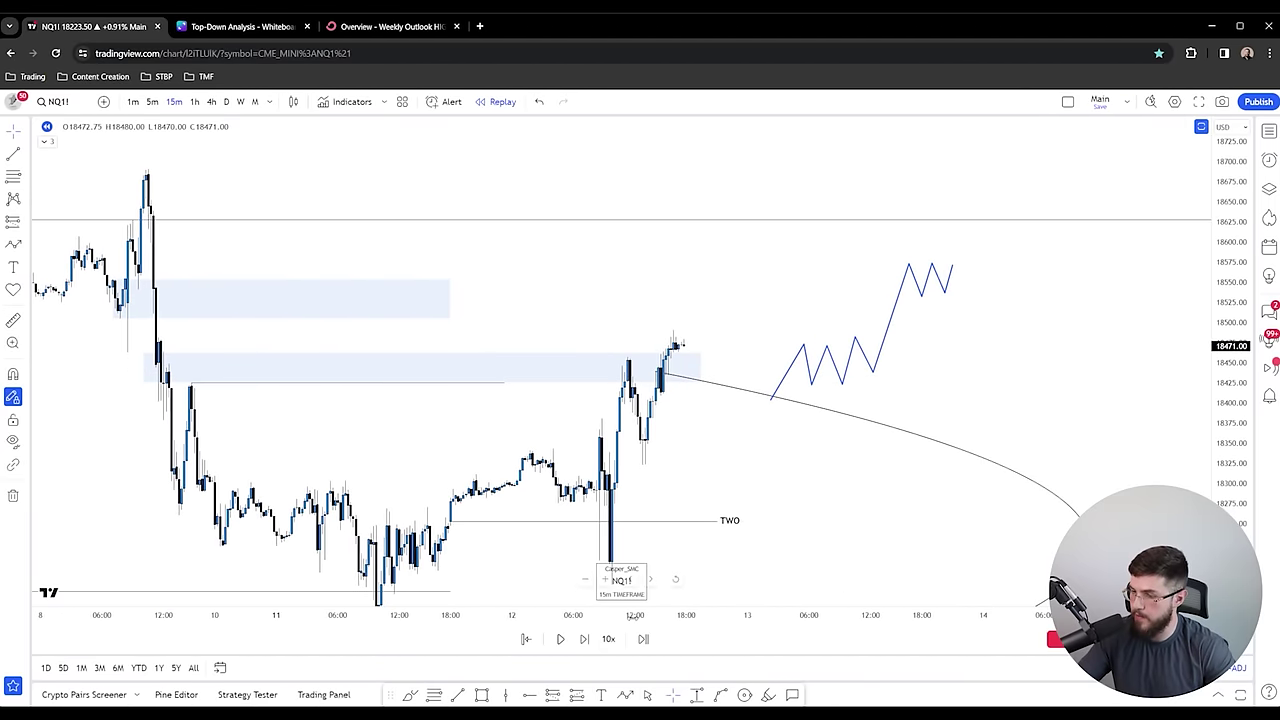
click(560, 639)
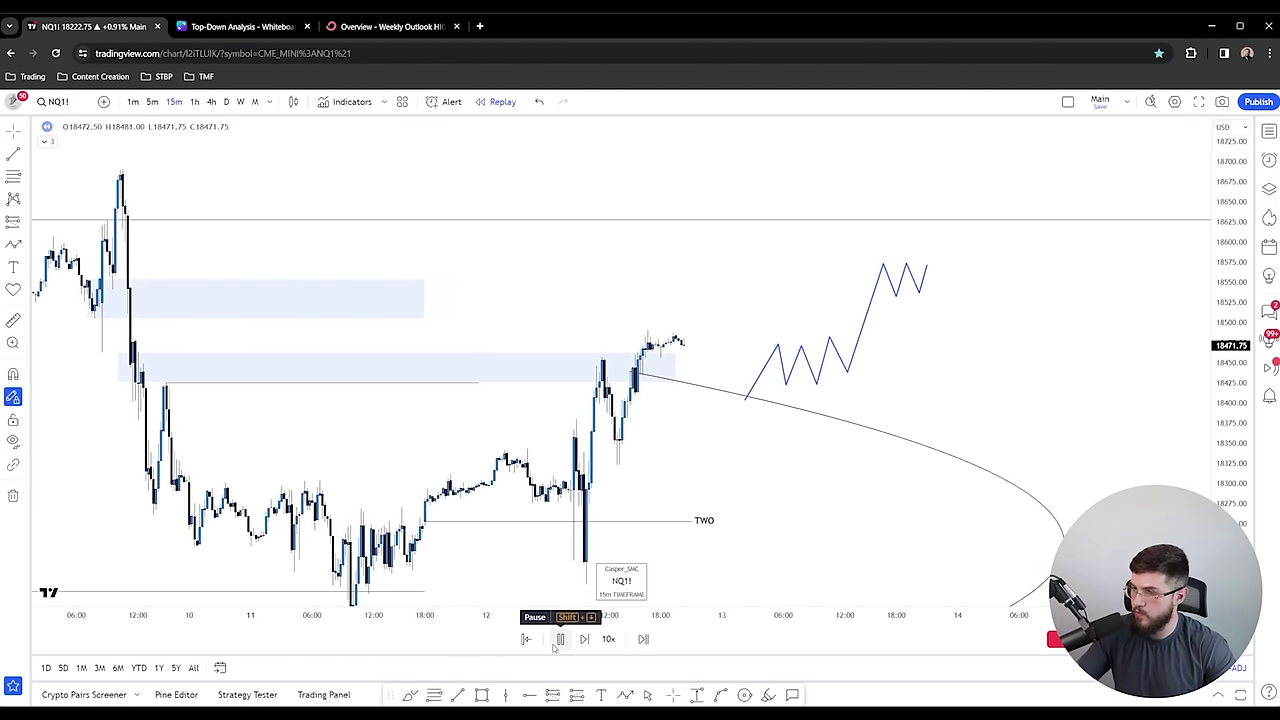
click(805, 345)
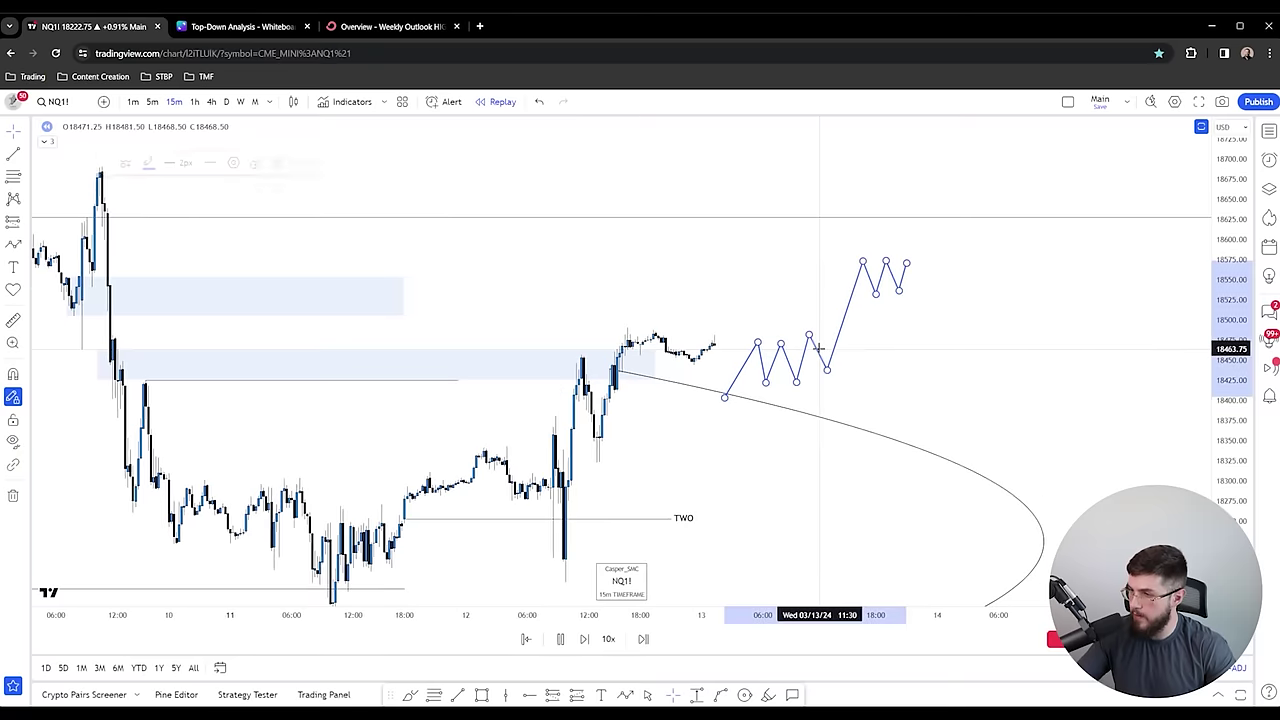
drag(806, 350, 863, 357)
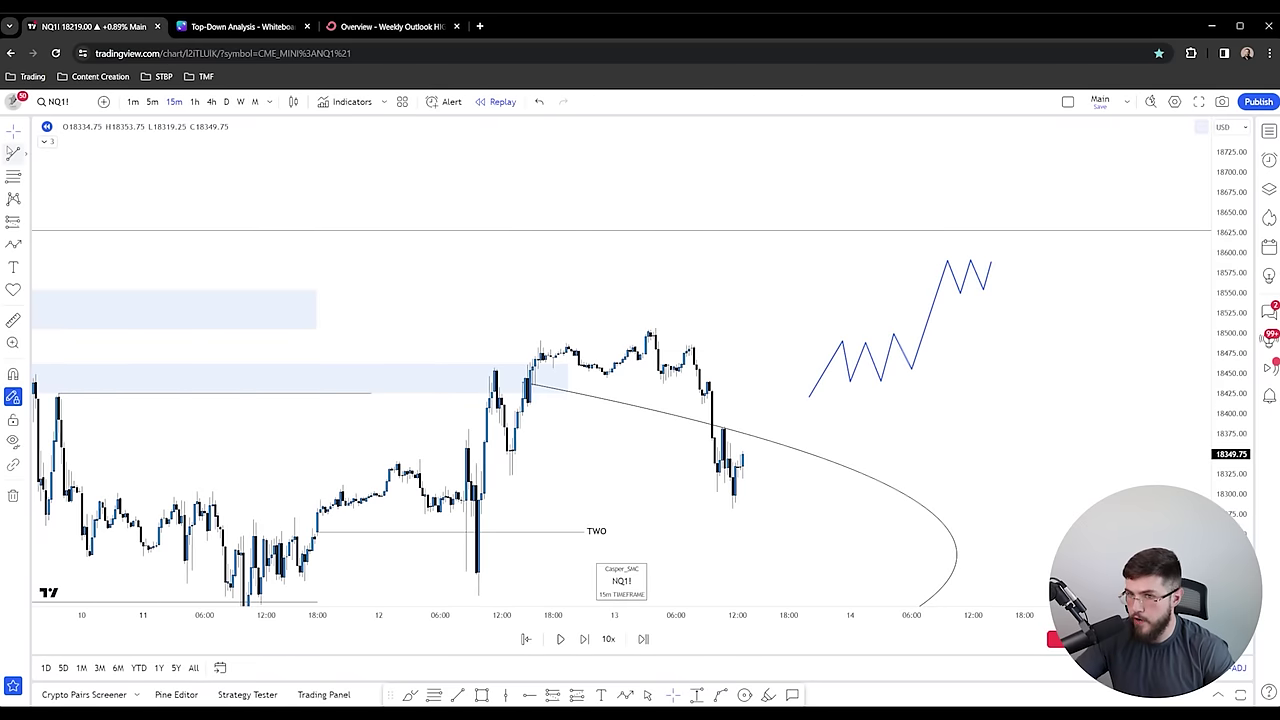
- Draw a horizontal trend line at 18,491.00 from the Tue 03/12/24 15:45 high to Wed 03/13/24 04:00
key(alt+t)
click(540, 341)
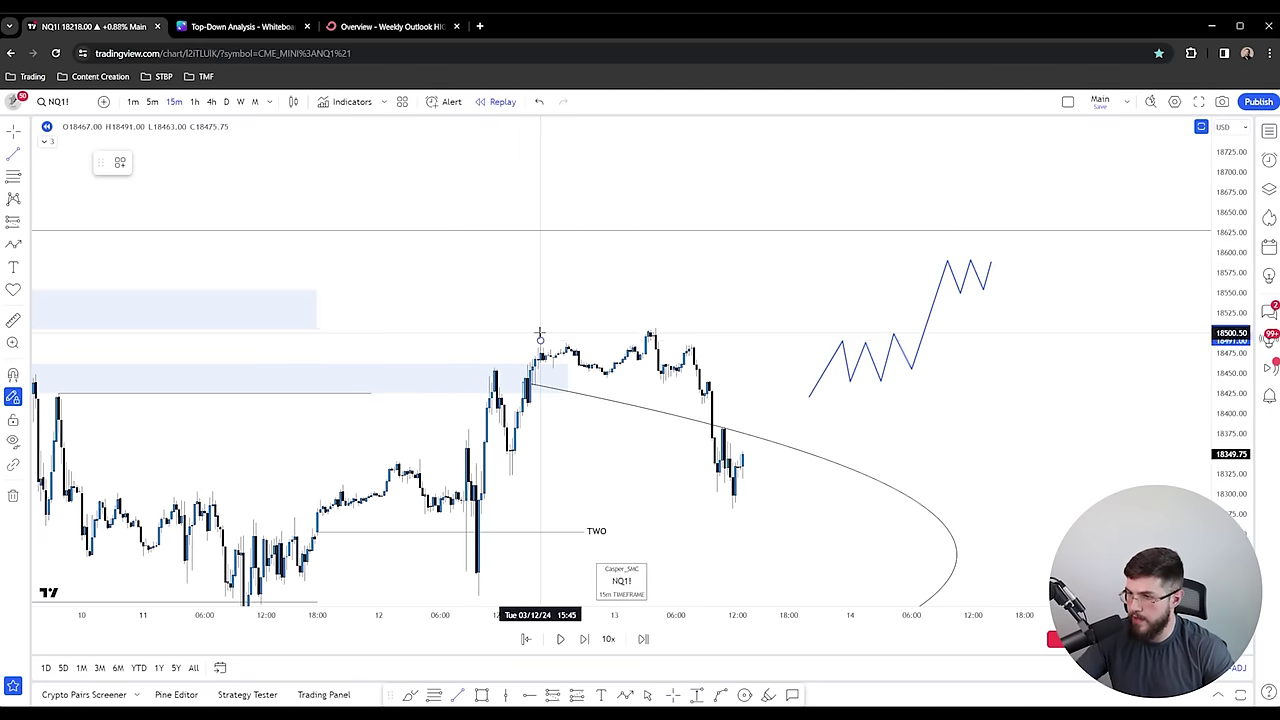
click(650, 341)
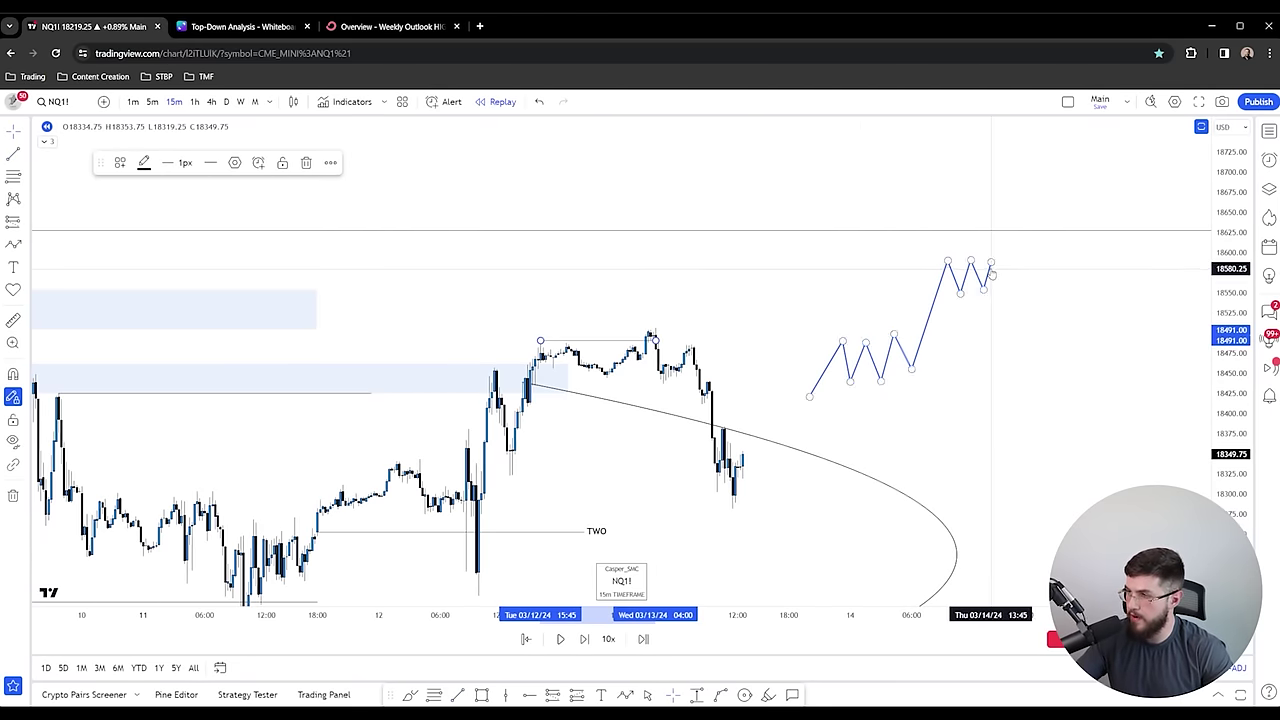
- Continue the zigzag from its endpoint with a second path that swings up to the long horizontal line near 18,625 and drops to about 18,575
click(625, 694)
click(993, 262)
click(1007, 282)
click(1012, 260)
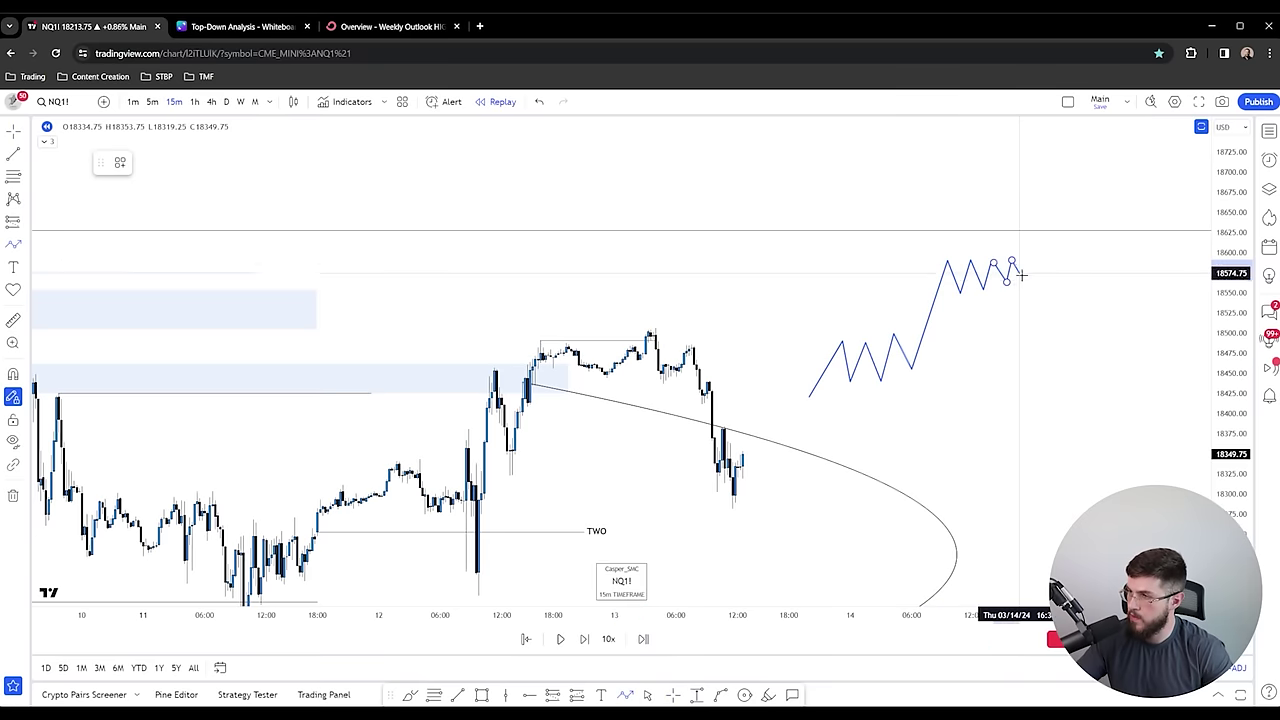
click(1027, 280)
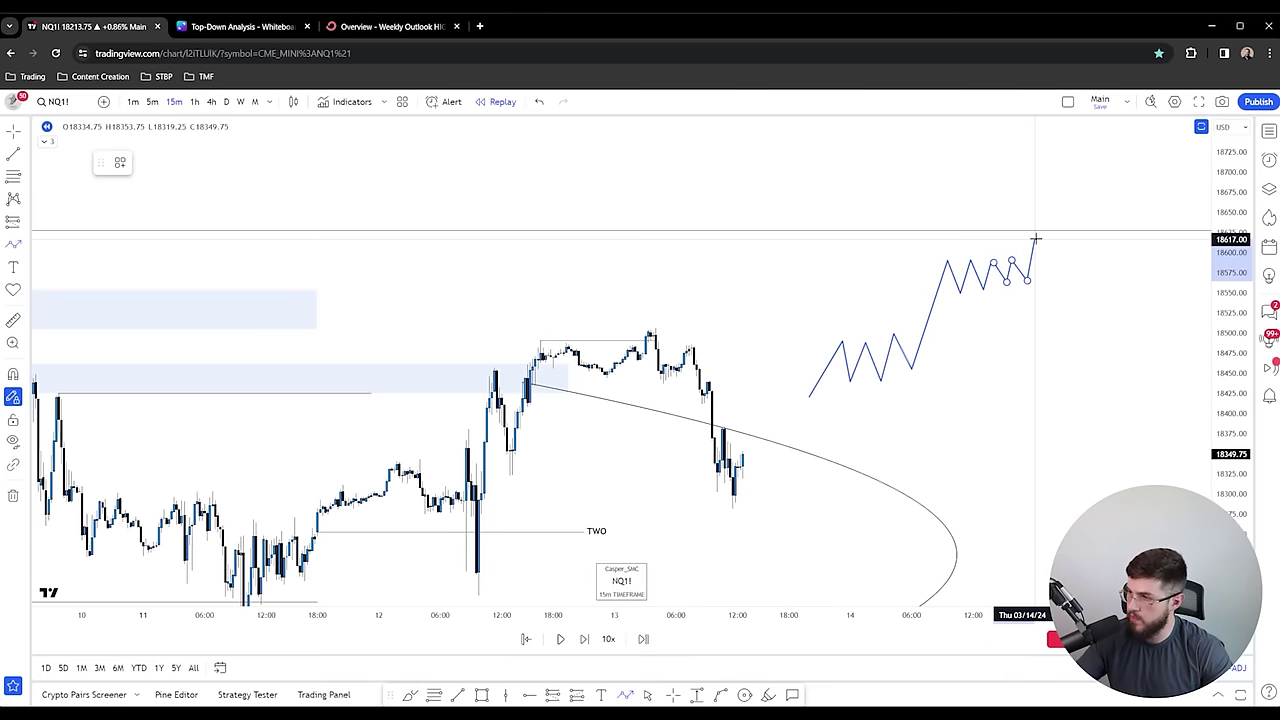
click(1035, 239)
click(1045, 256)
click(1053, 232)
click(1065, 272)
key(Escape)
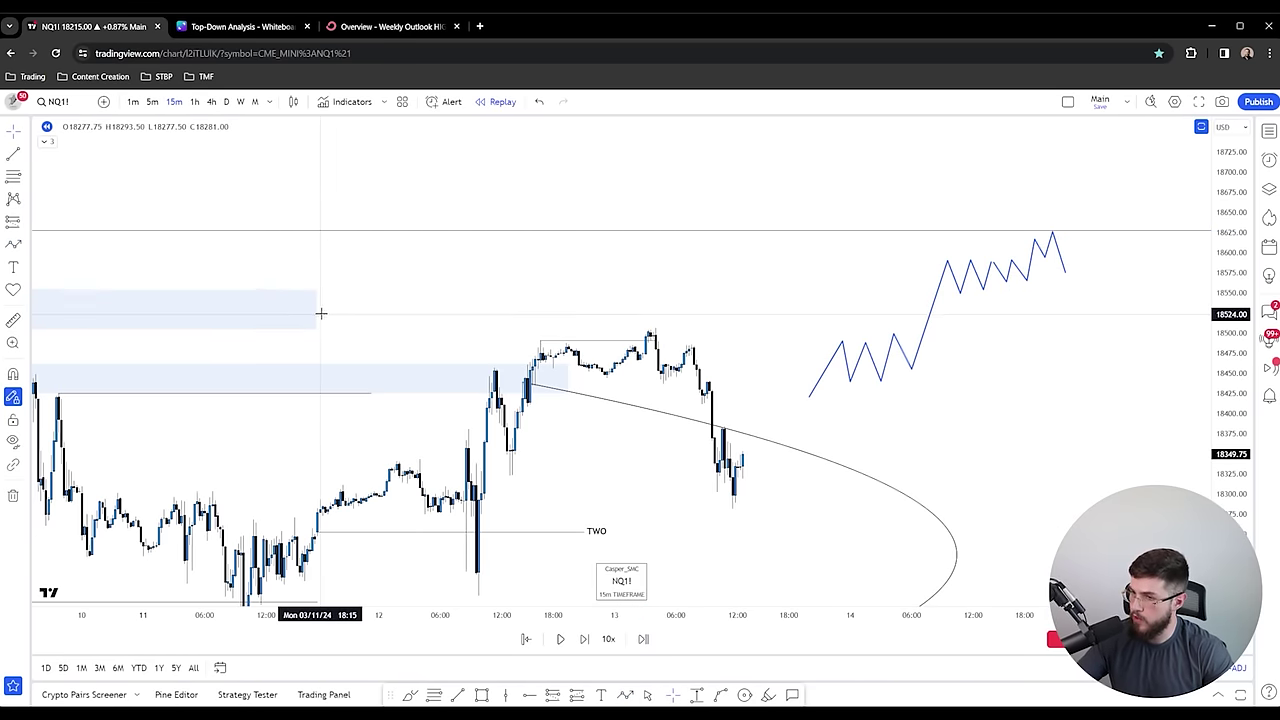
- Extend the upper blue zone forward to just past the Wed 03/13/24 high
drag(318, 309, 666, 309)
scroll(266, 331, down, 2)
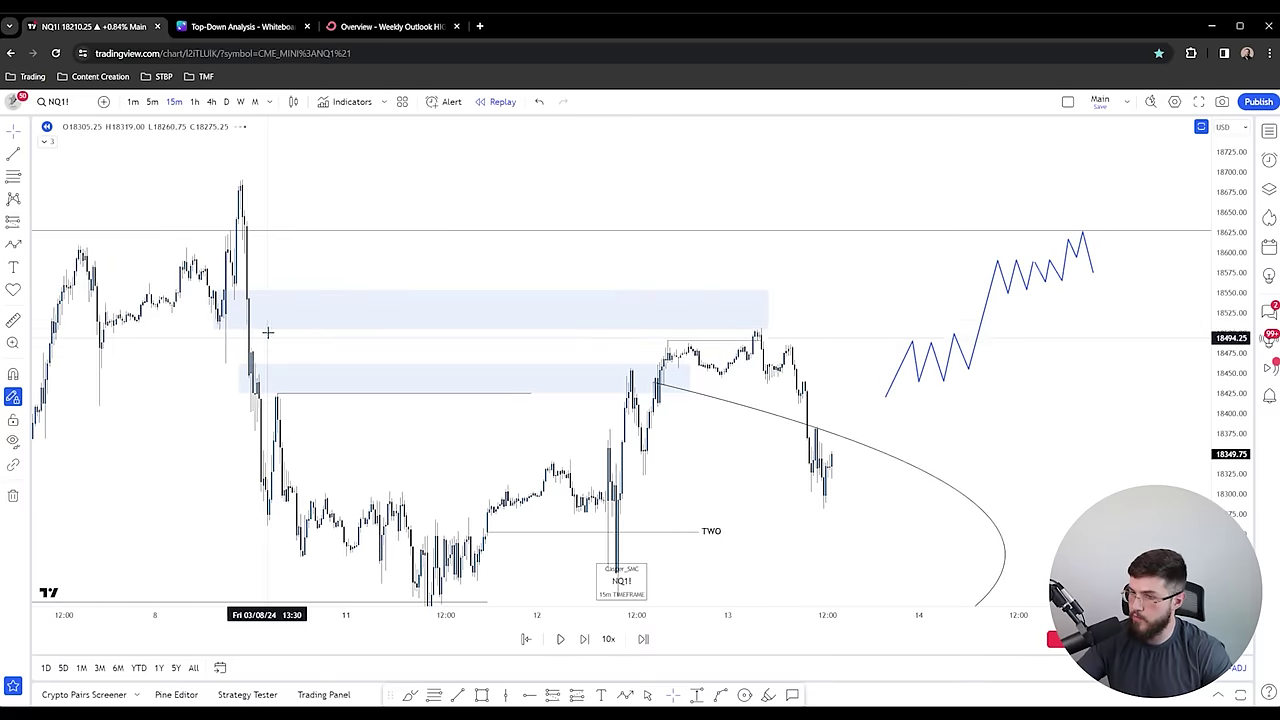
click(284, 336)
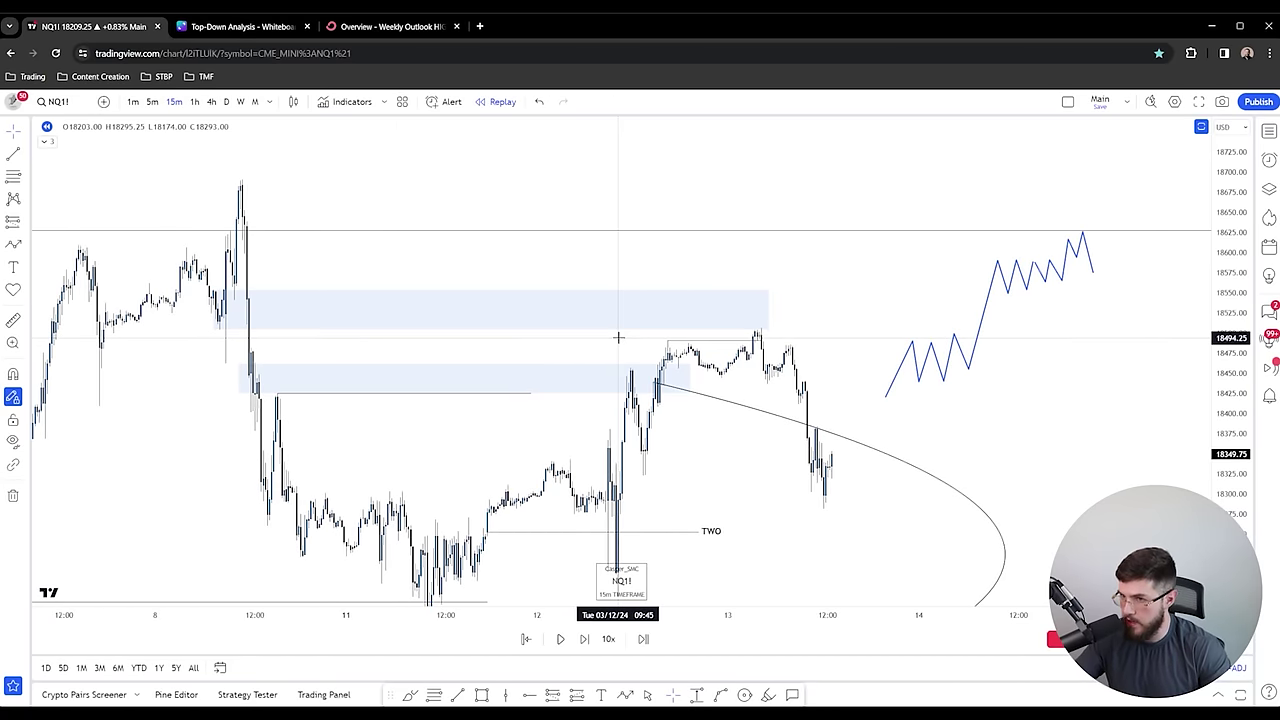
- Draw a short horizontal trend line at 18,466.75 under the swing low before the Wed 03/13/24 high, ending around 04:15
scroll(661, 345, up, 3)
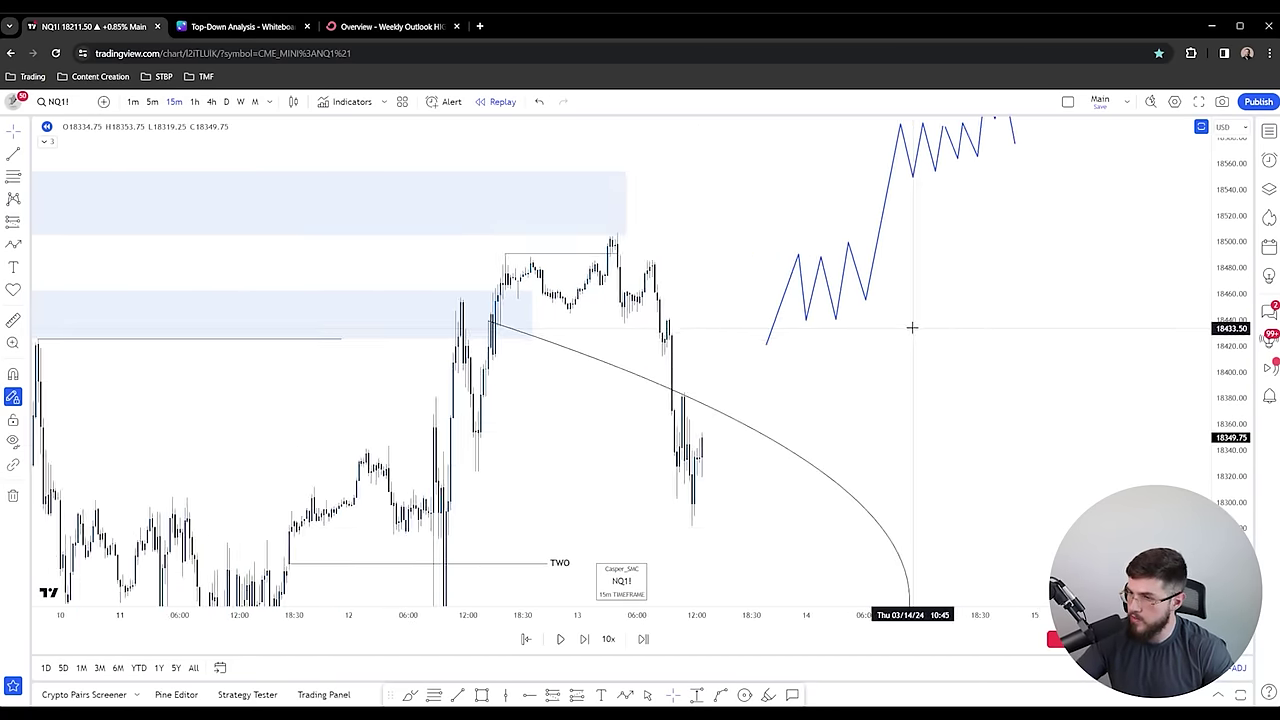
drag(911, 326, 966, 411)
scroll(966, 411, up, 3)
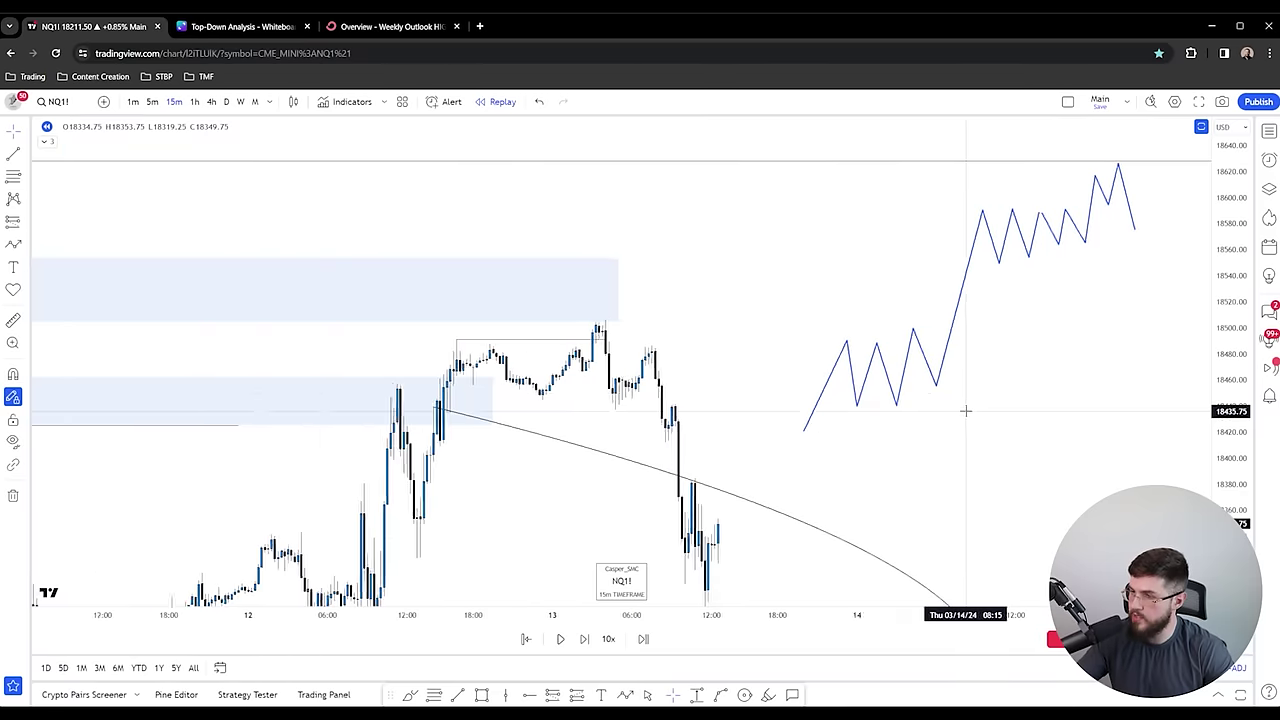
click(13, 154)
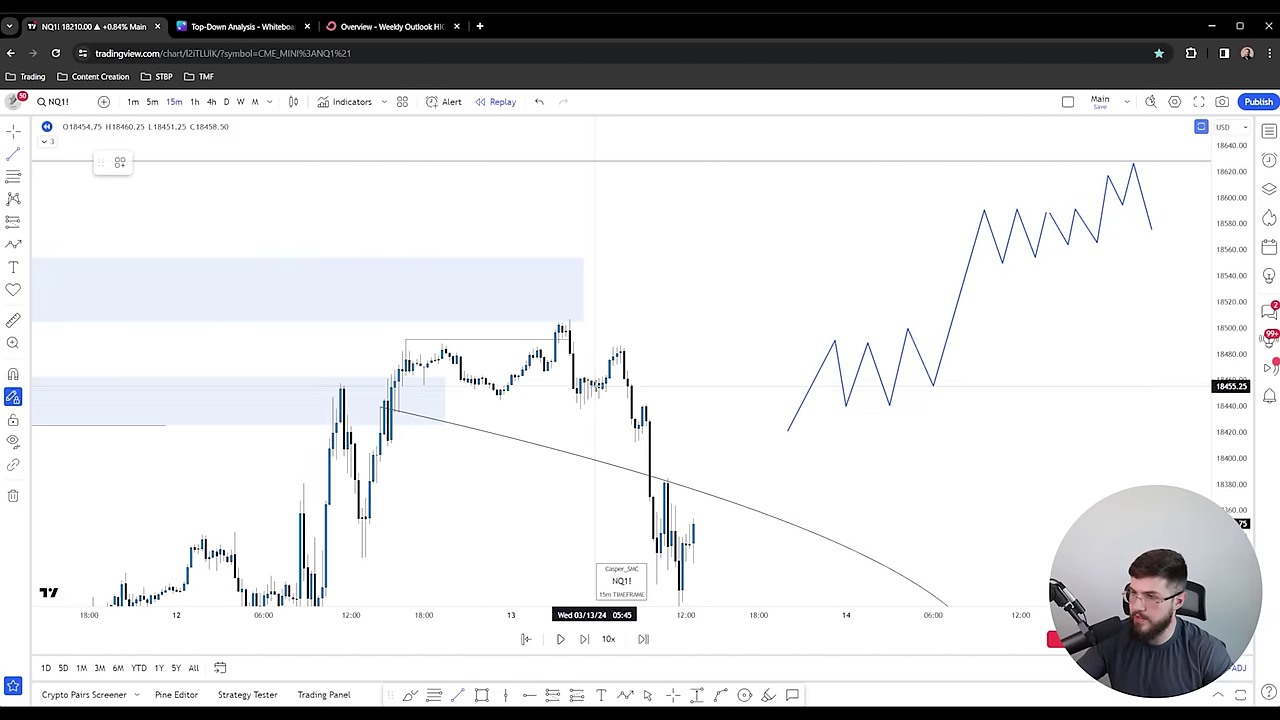
ctrl+click(544, 371)
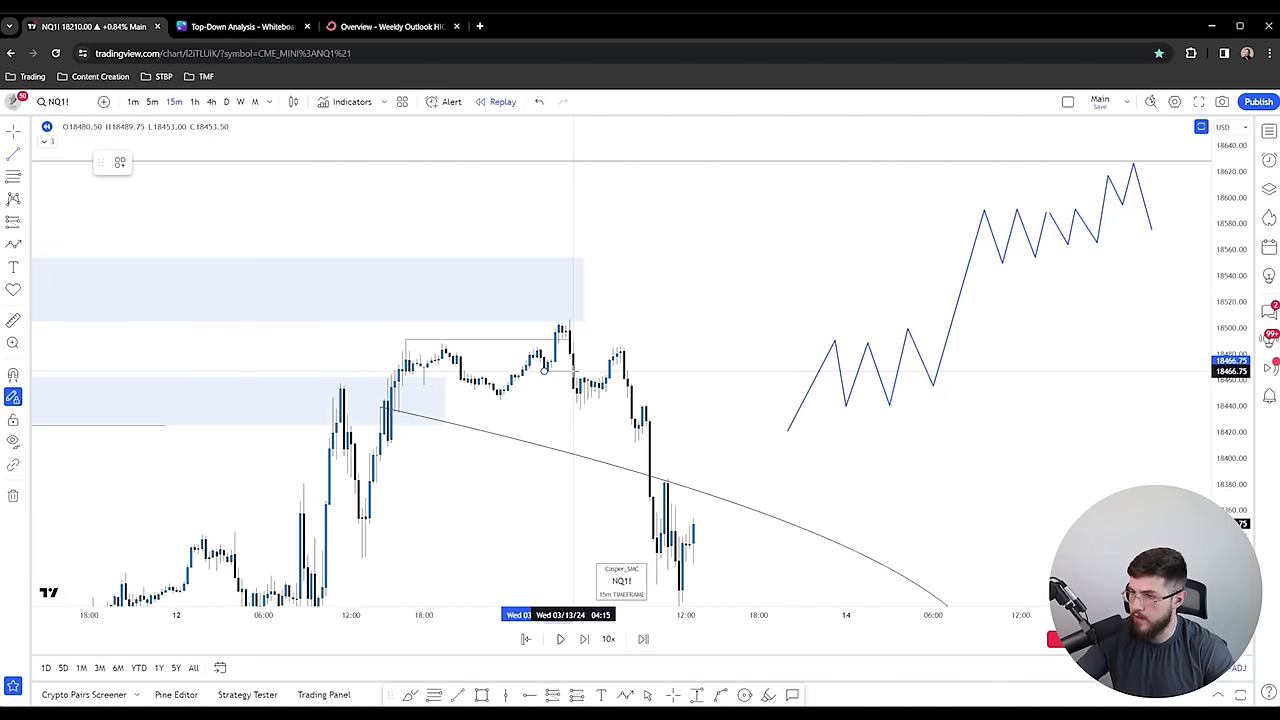
- Draw a rectangle zone from 18,478.50 to 18,461.75 starting at Wed 03/13/24 04:00 and extend it to 09:15
click(483, 696)
ctrl+click(570, 356)
ctrl+click(575, 378)
drag(576, 367, 646, 366)
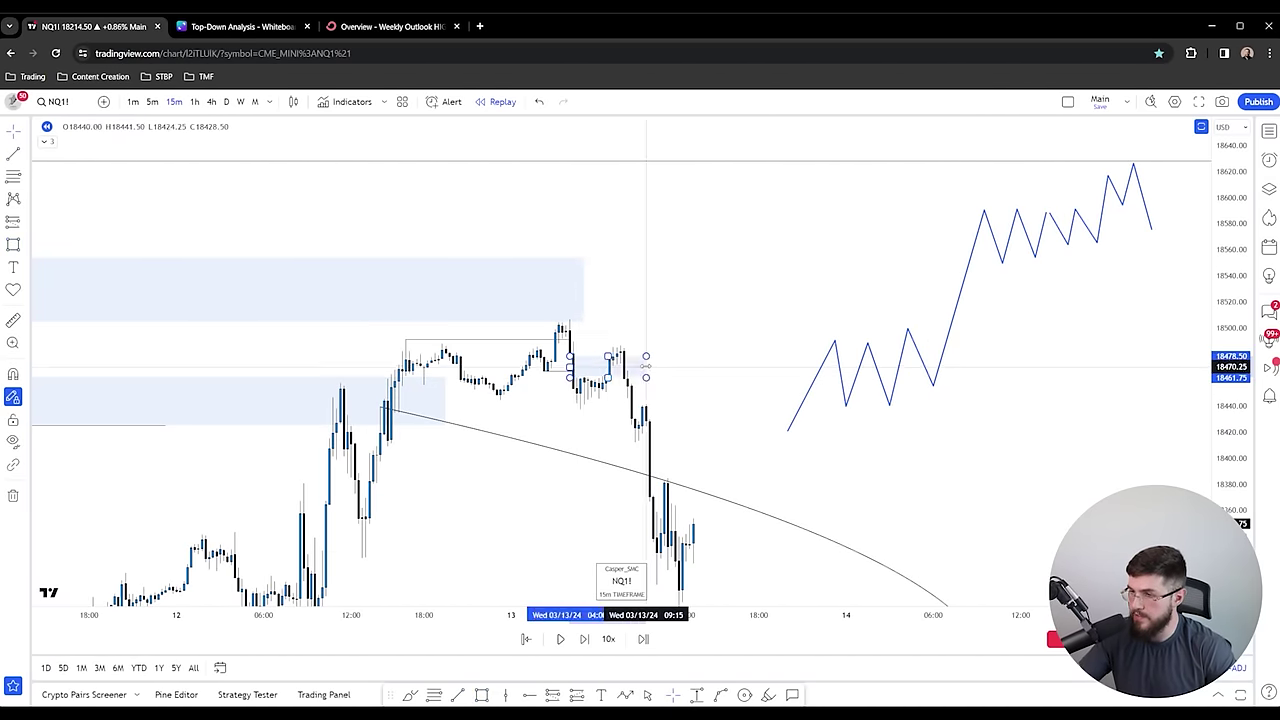
- Examine the Wed 03/13/24 price action around the upper blue zone, the 18,491.00 line and the small rectangle zone
drag(691, 295, 819, 357)
drag(1243, 500, 1236, 290)
scroll(1037, 263, up, 2)
drag(806, 358, 759, 283)
drag(697, 354, 683, 335)
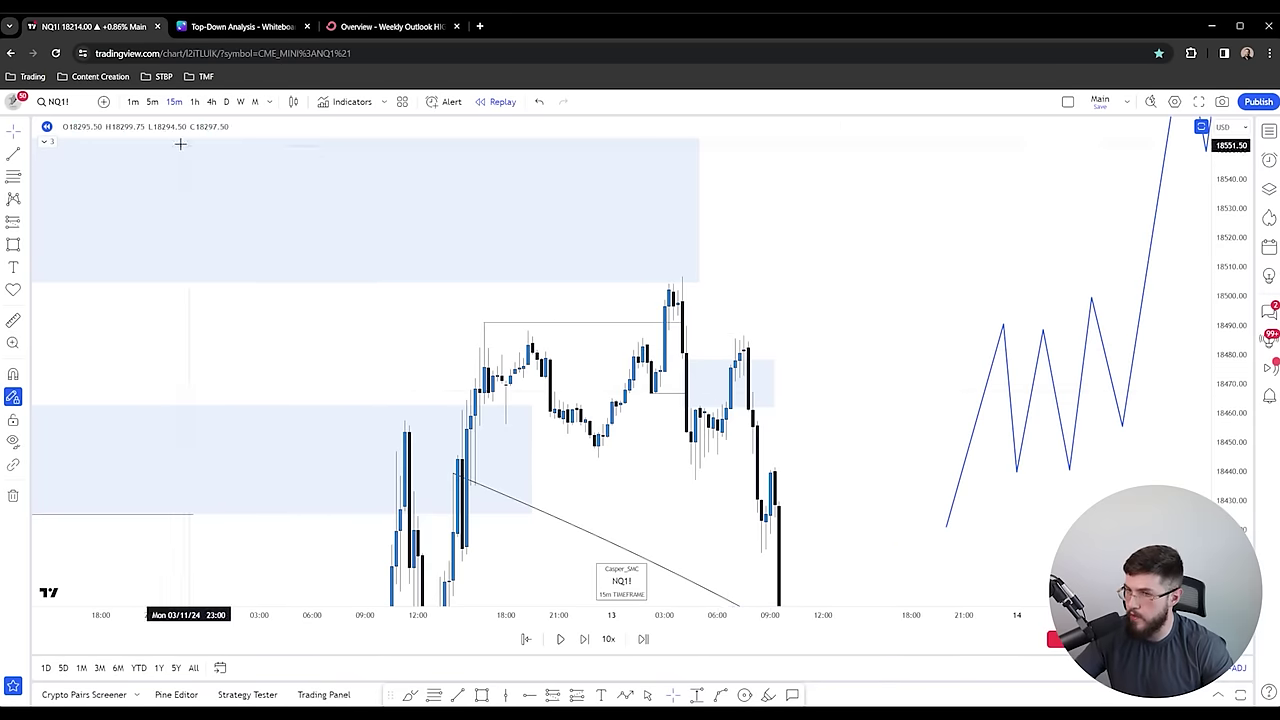
drag(900, 410, 628, 324)
drag(1232, 316, 1232, 465)
drag(1045, 425, 997, 400)
scroll(997, 400, down, 2)
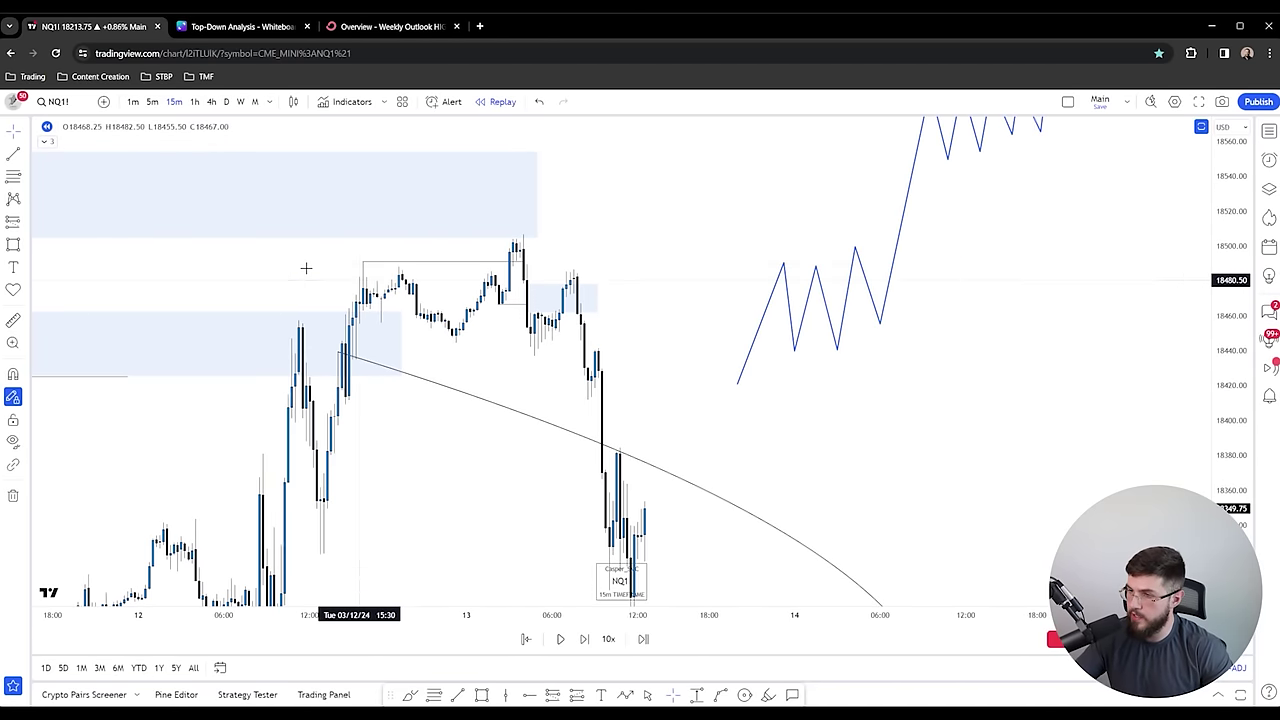
- Draw a small rectangle zone from about 18,445 to 18,430 on Wed 03/13/24 and play the replay forward to that day's evening
click(13, 244)
key(ctrl)
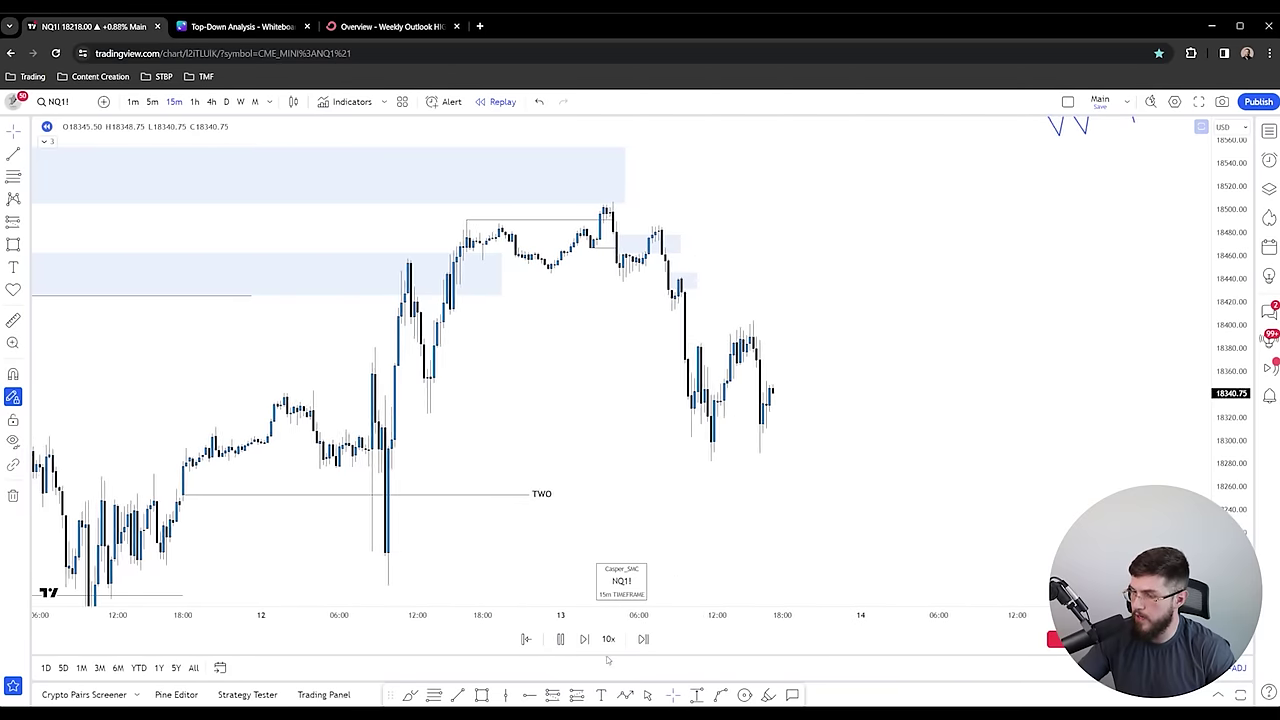
click(560, 639)
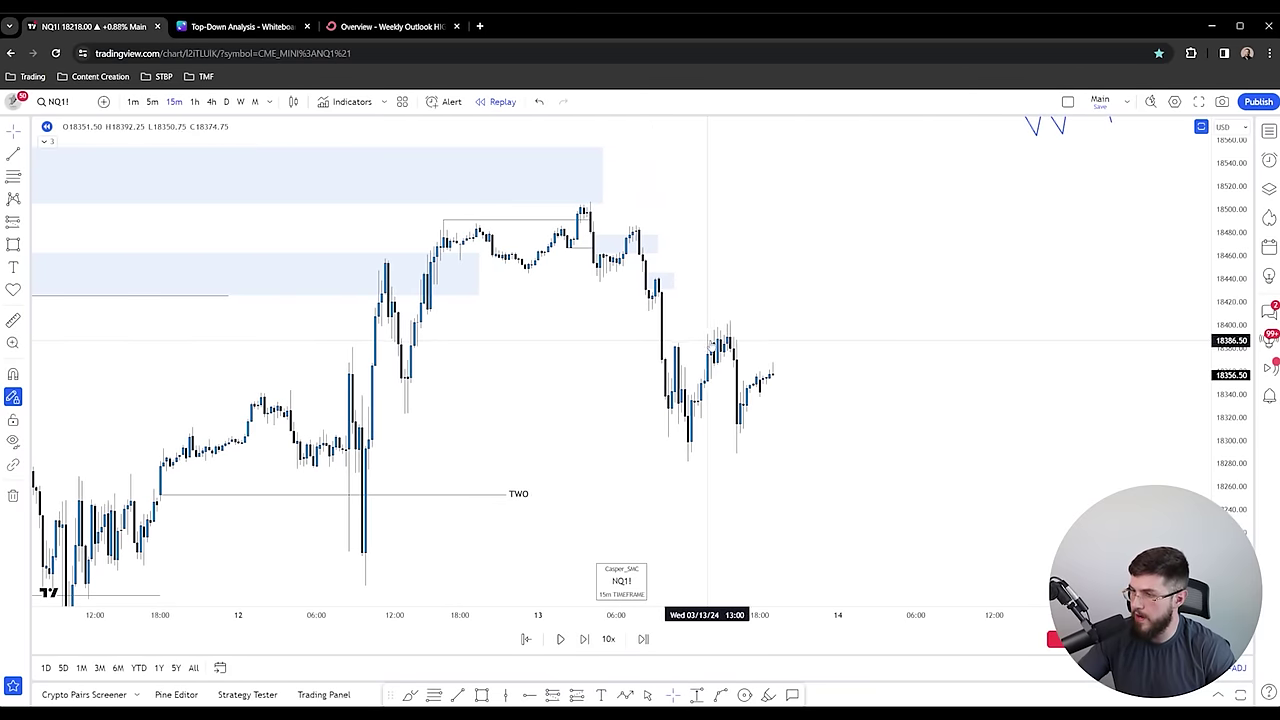
- Draw a rectangle zone from 18,424.25 to 18,371.75 at the Wed 03/13/24 09:30 drop and extend it to about 18:30
click(662, 297)
click(662, 357)
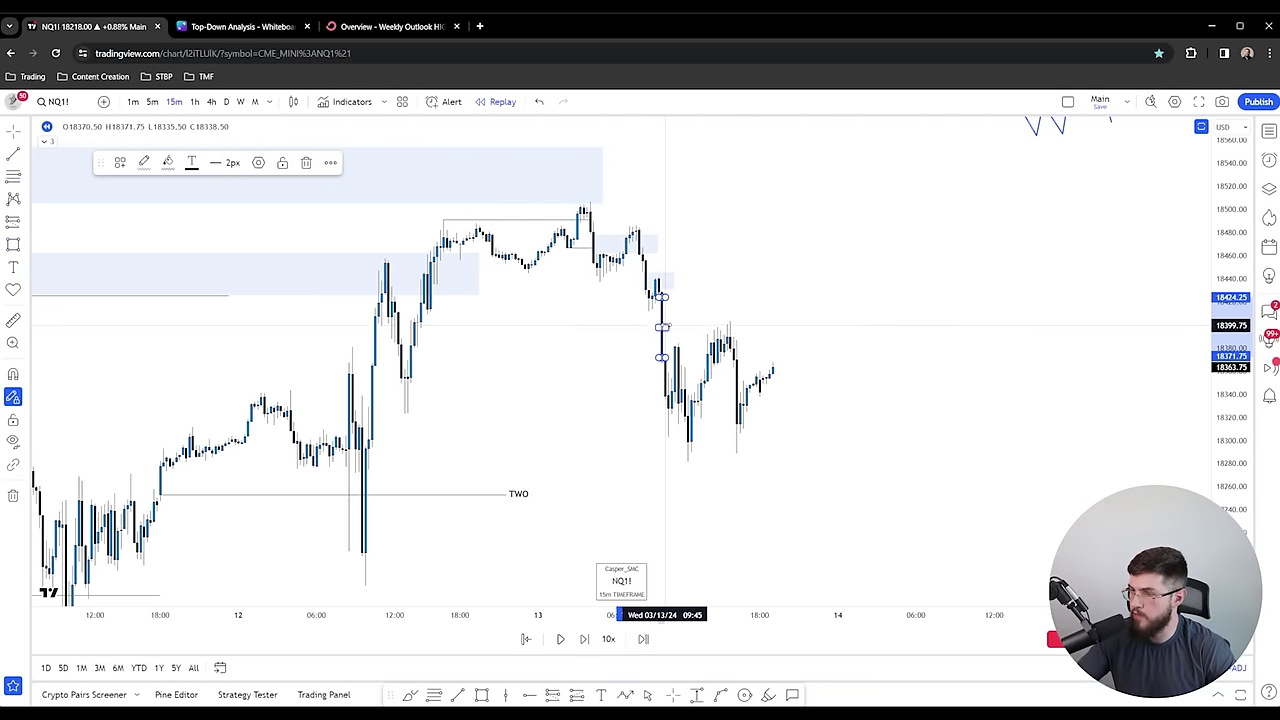
drag(665, 326, 765, 324)
click(772, 324)
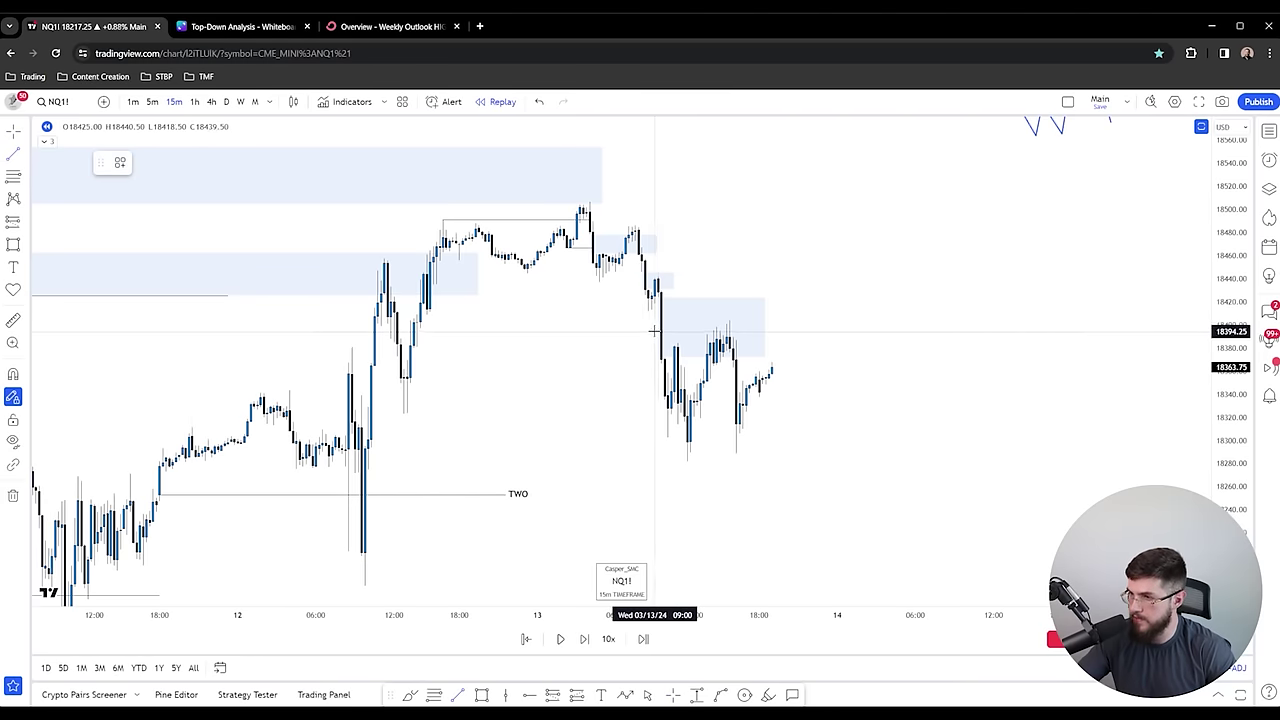
- Draw a downward-turning curve from 18,418.50 on Mon 03/11/24 16:15 over the Wednesday high to 18,317.00 on Thu 03/14/24 22:00
scroll(658, 330, down, 3)
drag(1230, 434, 1230, 311)
drag(680, 256, 674, 265)
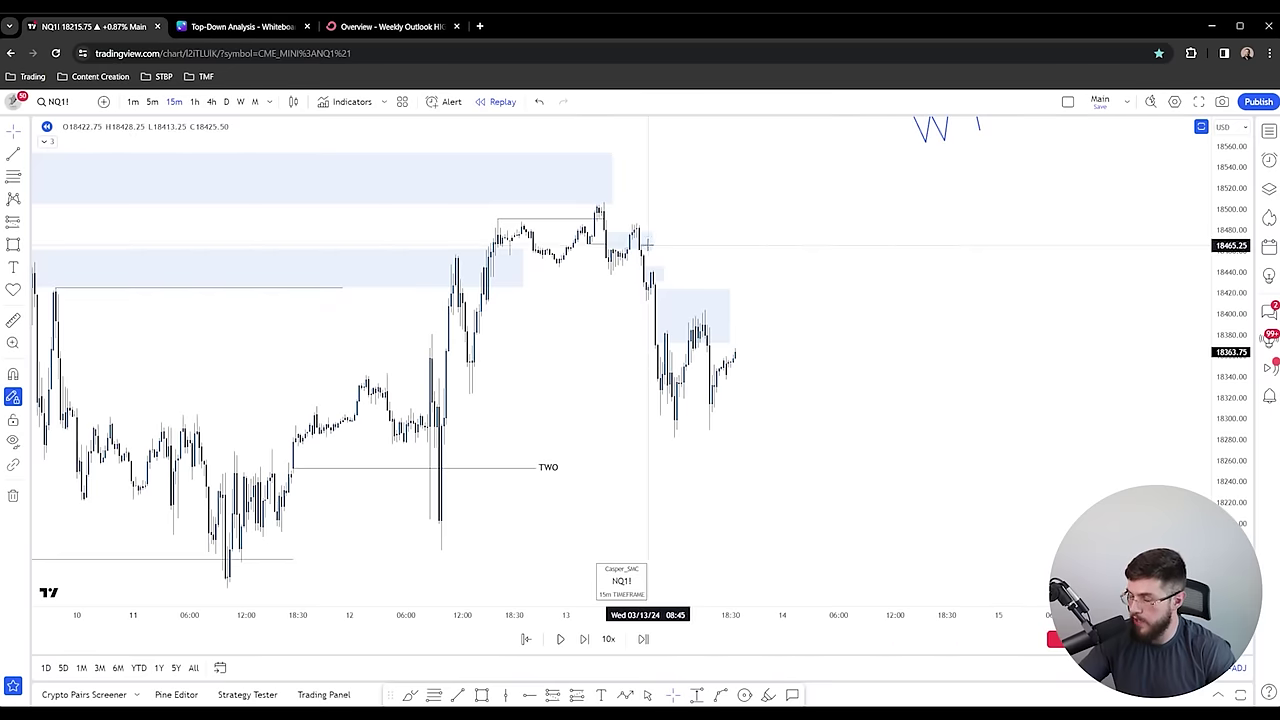
drag(586, 194, 720, 272)
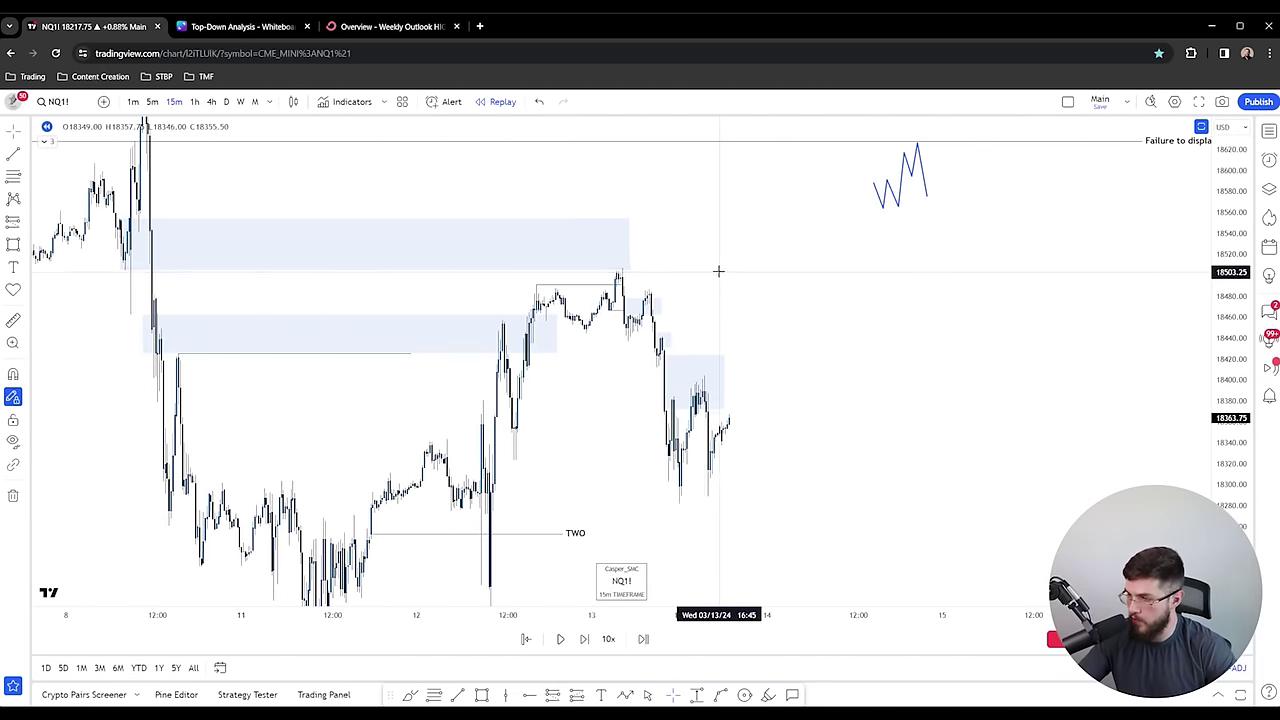
drag(823, 271, 781, 249)
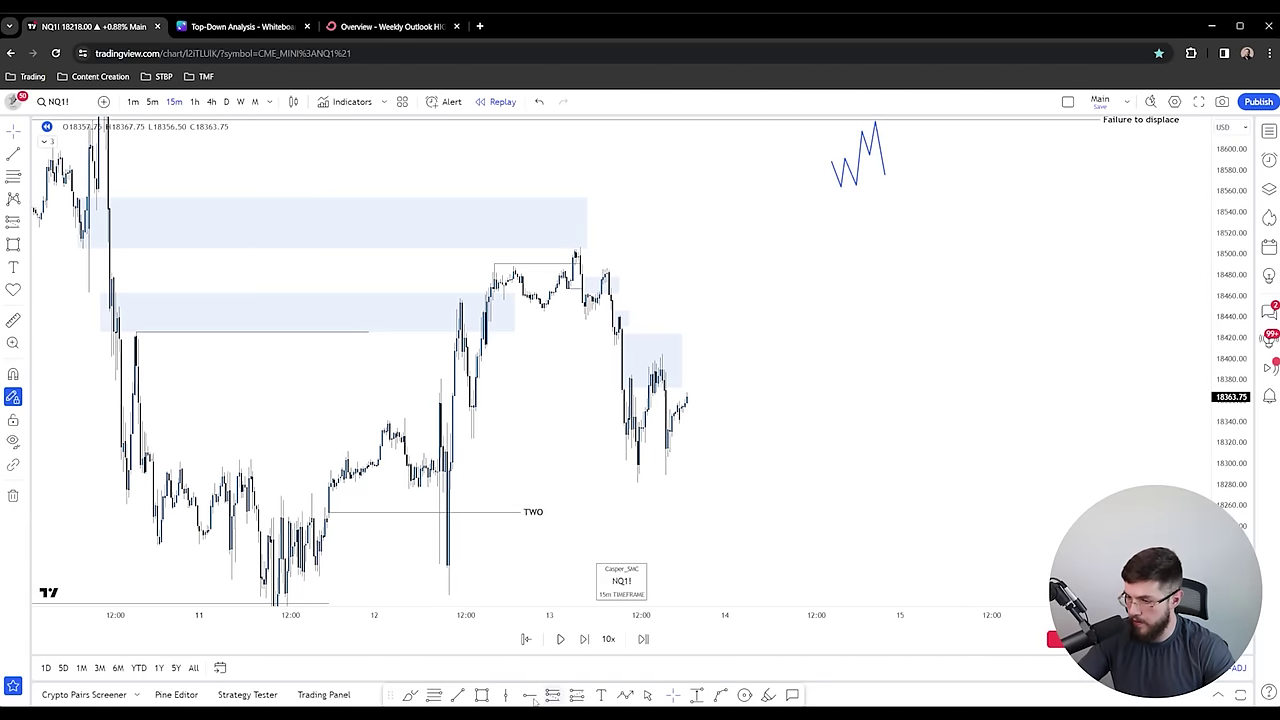
click(721, 694)
click(350, 313)
click(789, 307)
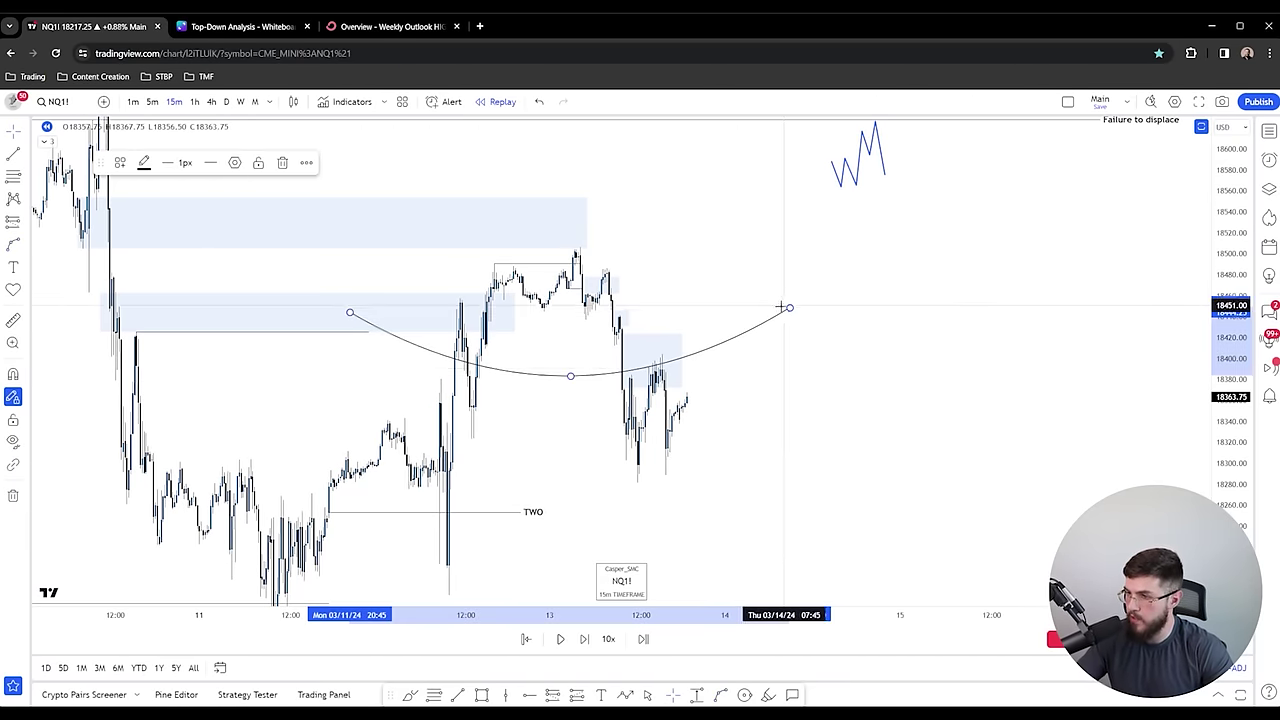
drag(572, 372, 586, 218)
drag(791, 313, 884, 443)
drag(350, 313, 326, 341)
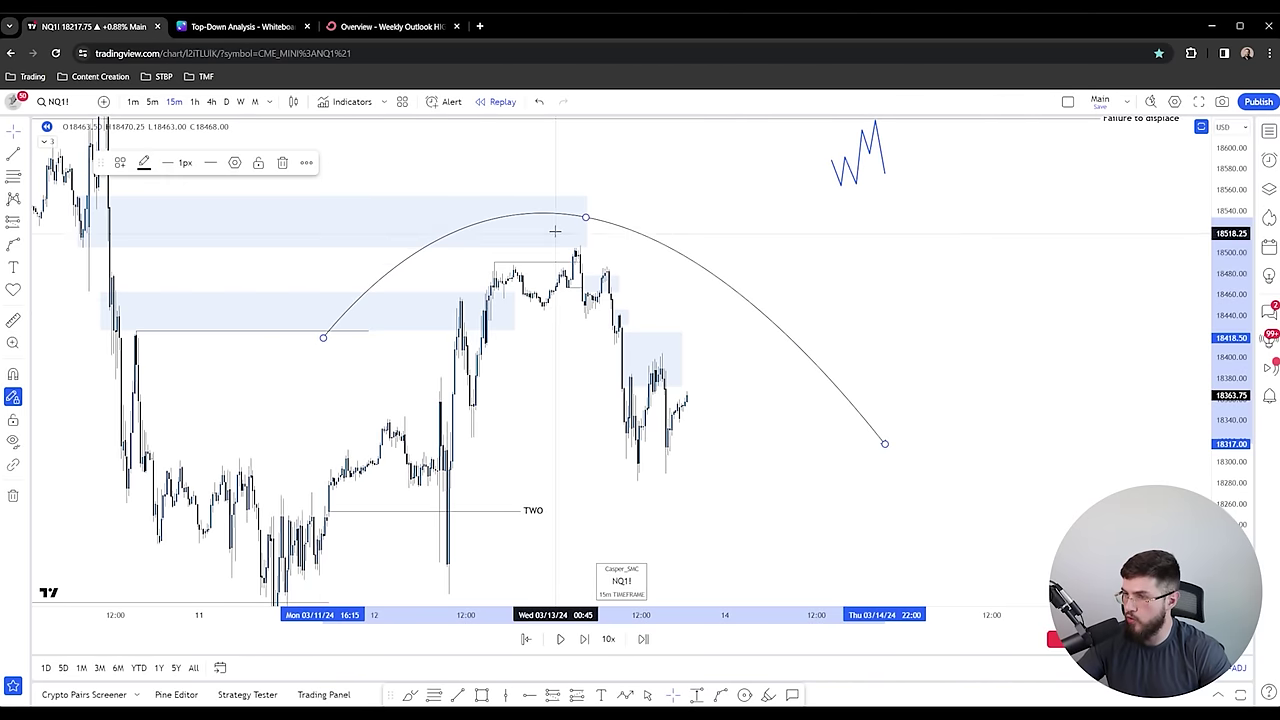
- Shorten the rectangle zone between 18,478.50 and 18,461.75 so that it ends around Wed 03/13/24 08:30
mouse_move(619, 284)
mouse_down()
mouse_move(634, 285)
mouse_move(611, 284)
mouse_up()
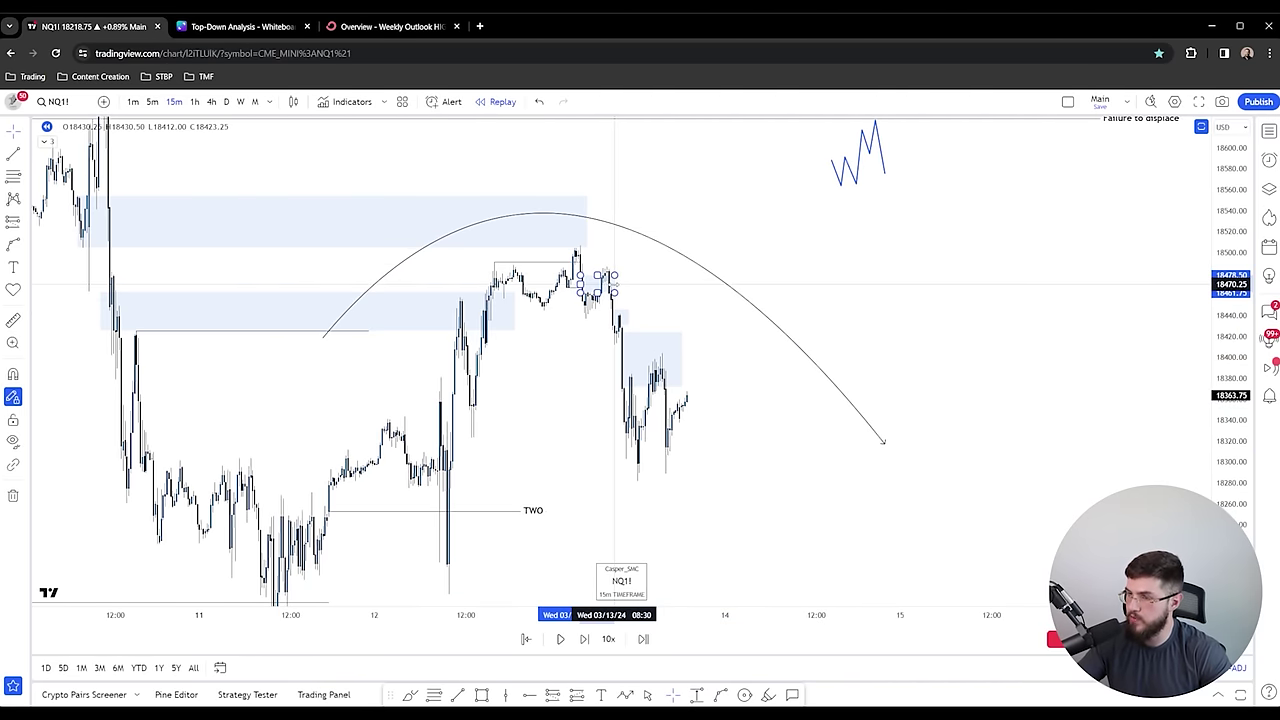
click(645, 282)
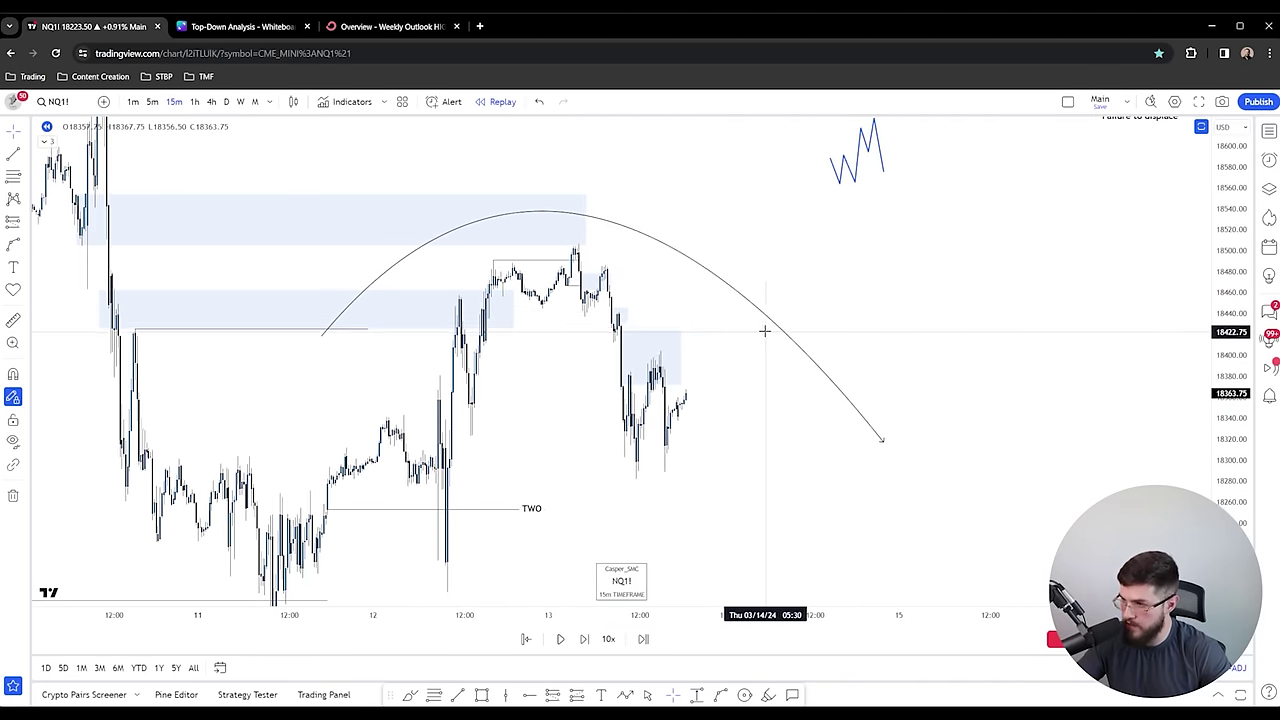
drag(763, 331, 706, 334)
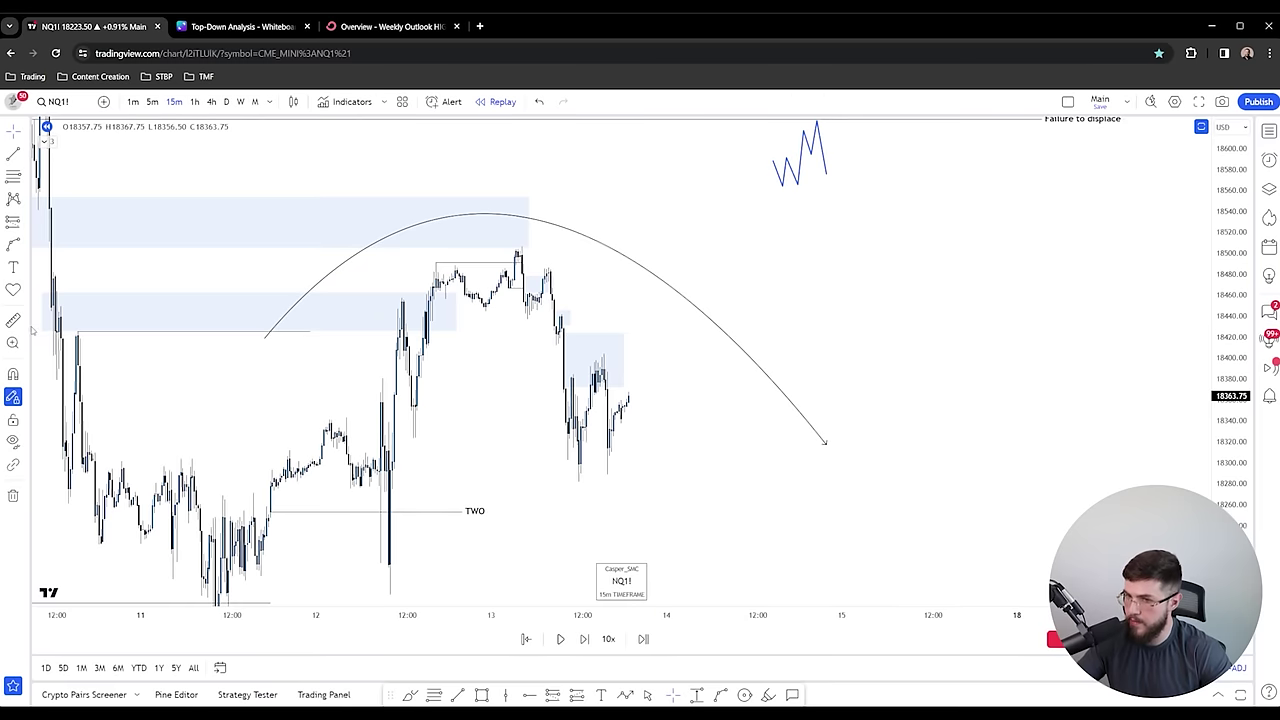
click(624, 694)
click(703, 532)
click(717, 487)
click(744, 514)
click(746, 468)
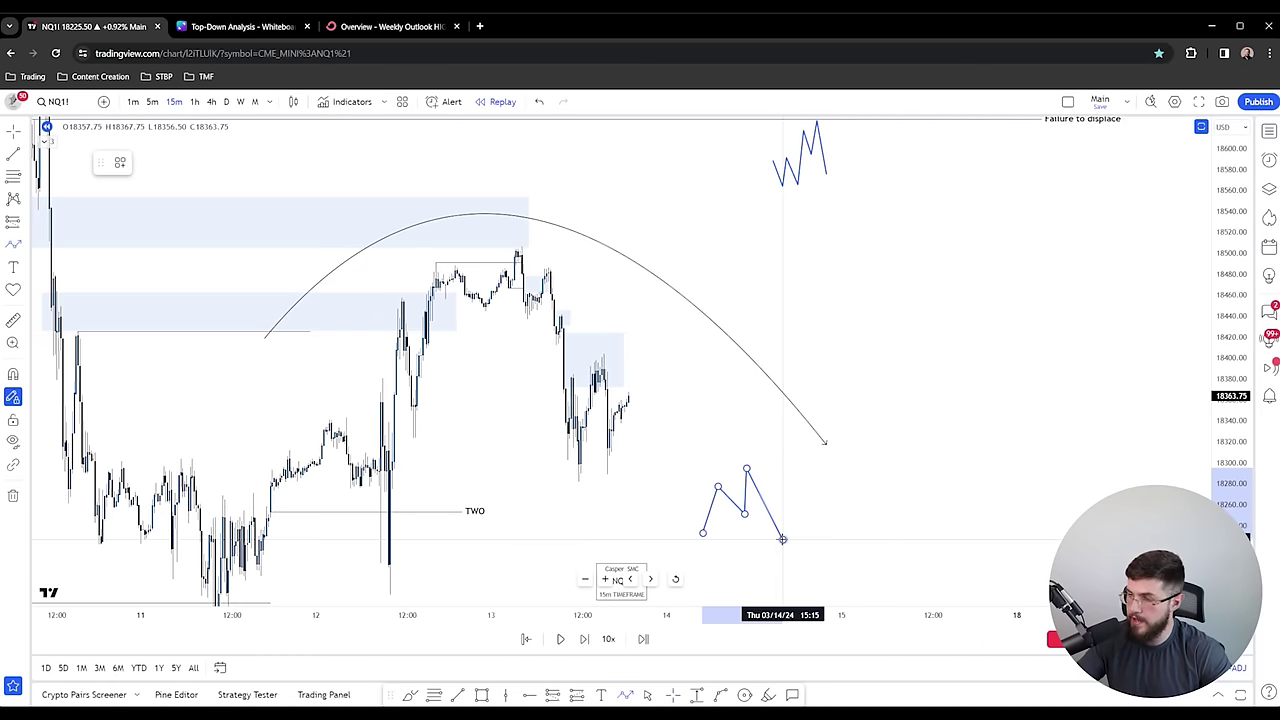
key(Escape)
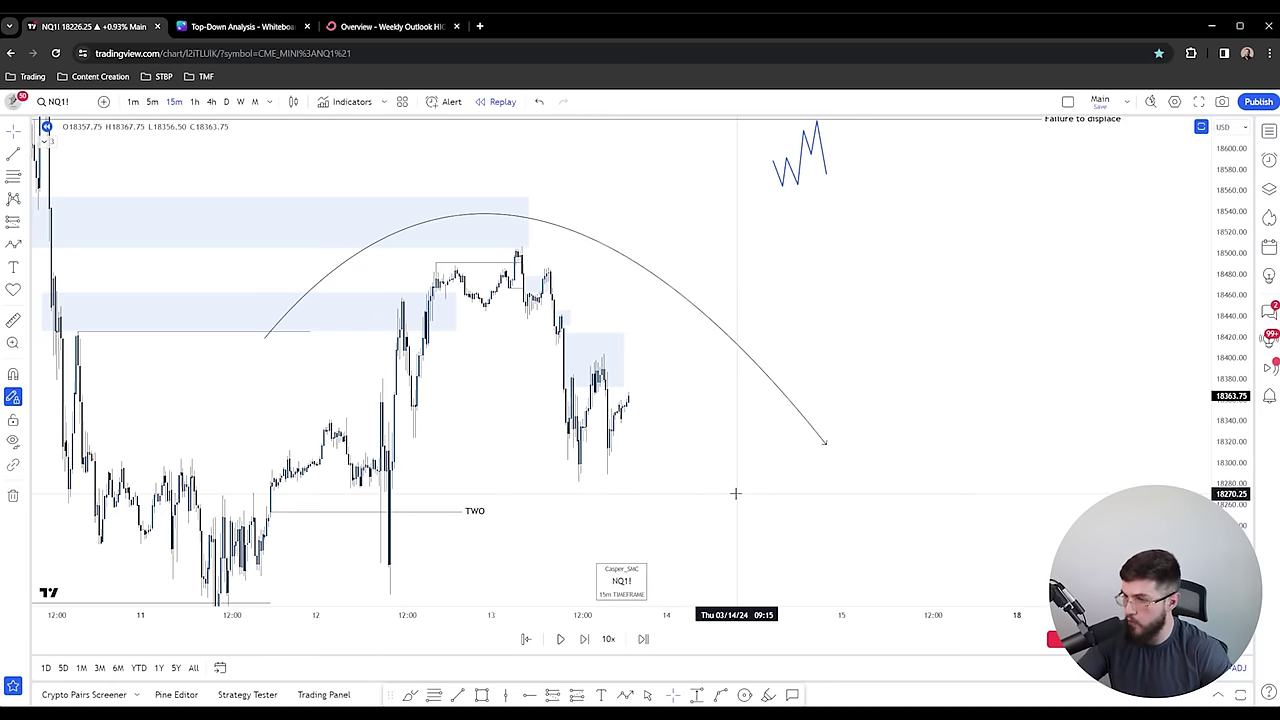
- Check the Killzones box under Time on the Canva whiteboard and return to the TradingView chart
key(ctrl+Tab)
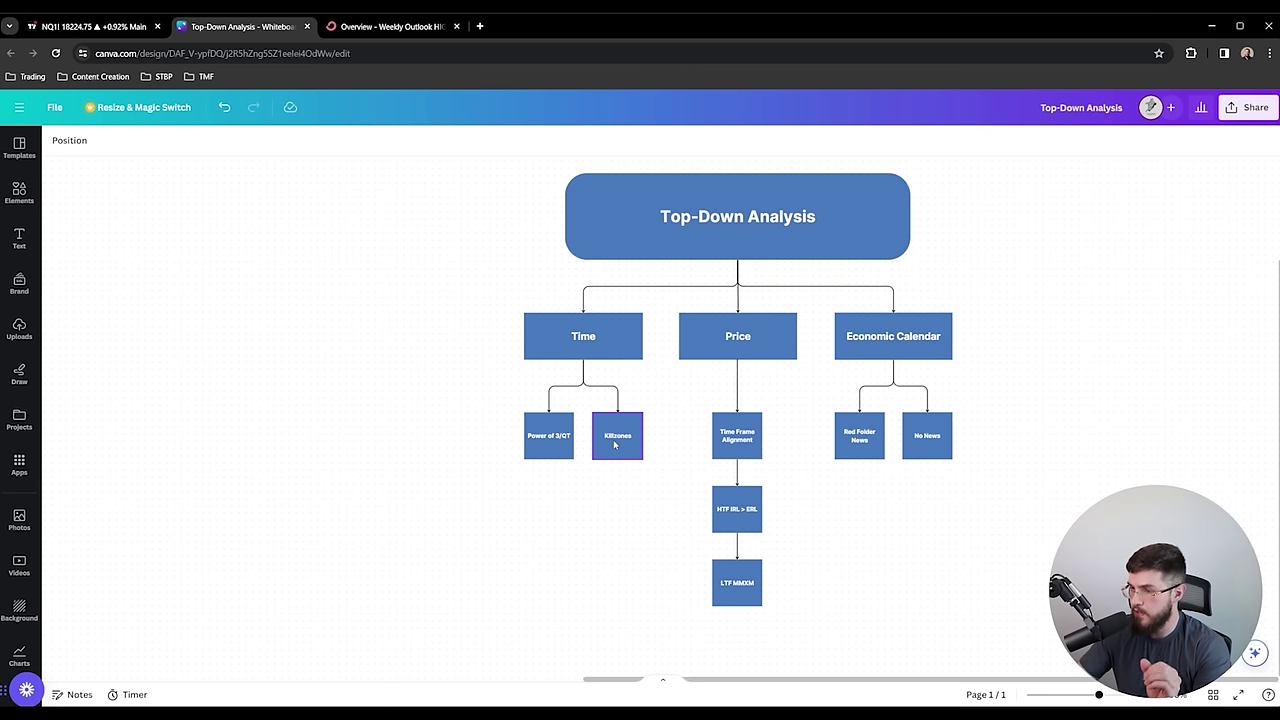
click(90, 26)
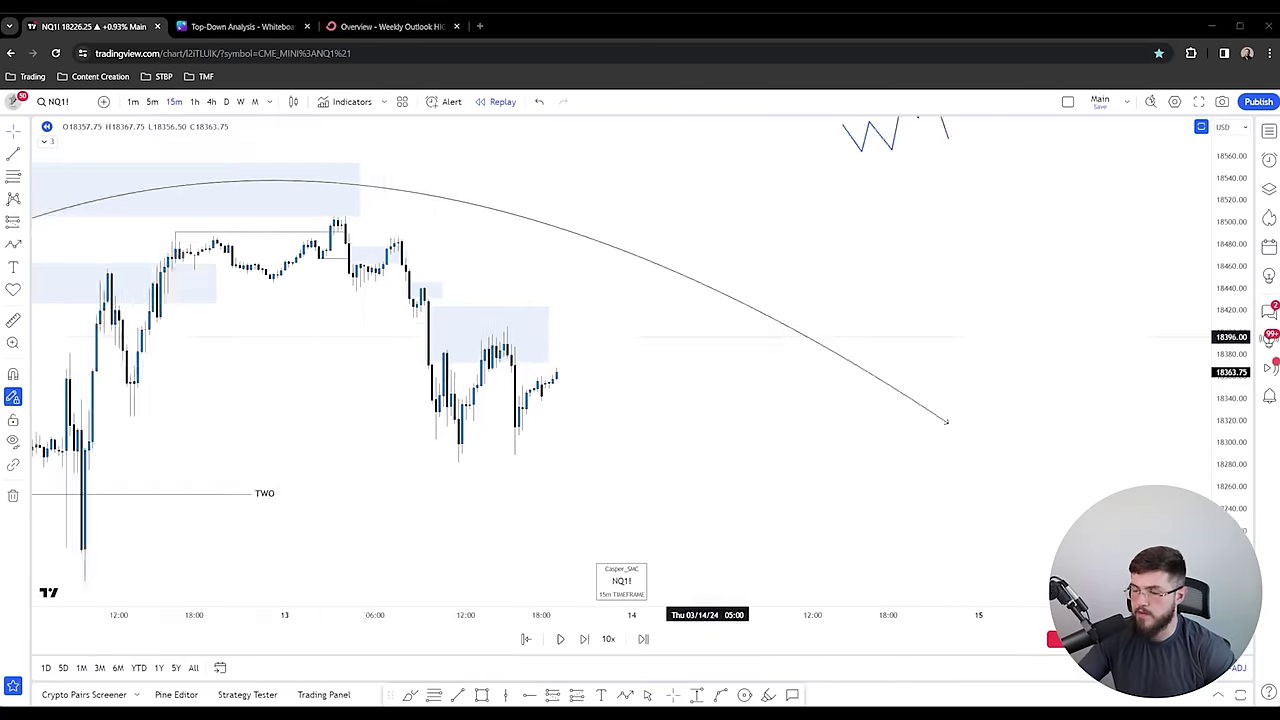
- Place a text note at 18,500.50 on Thu 03/14/24 12:30 listing "London" and "New York" on separate lines
click(13, 267)
click(640, 225)
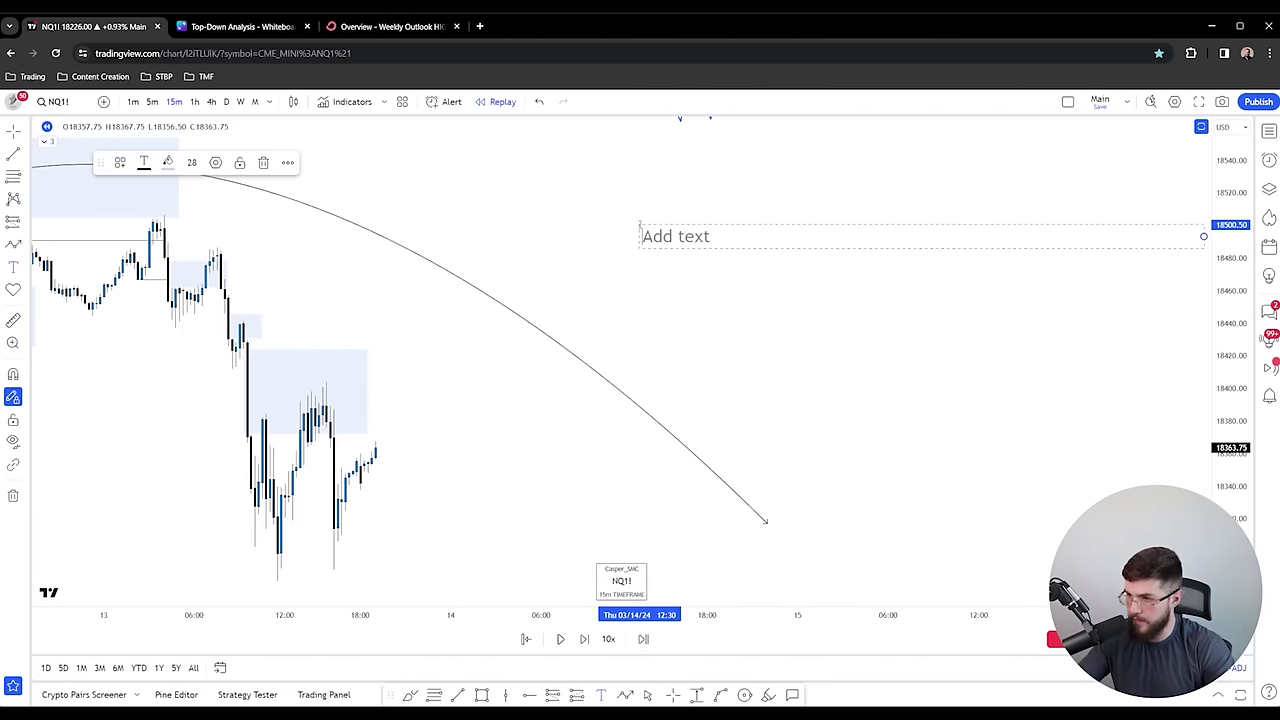
text(London)
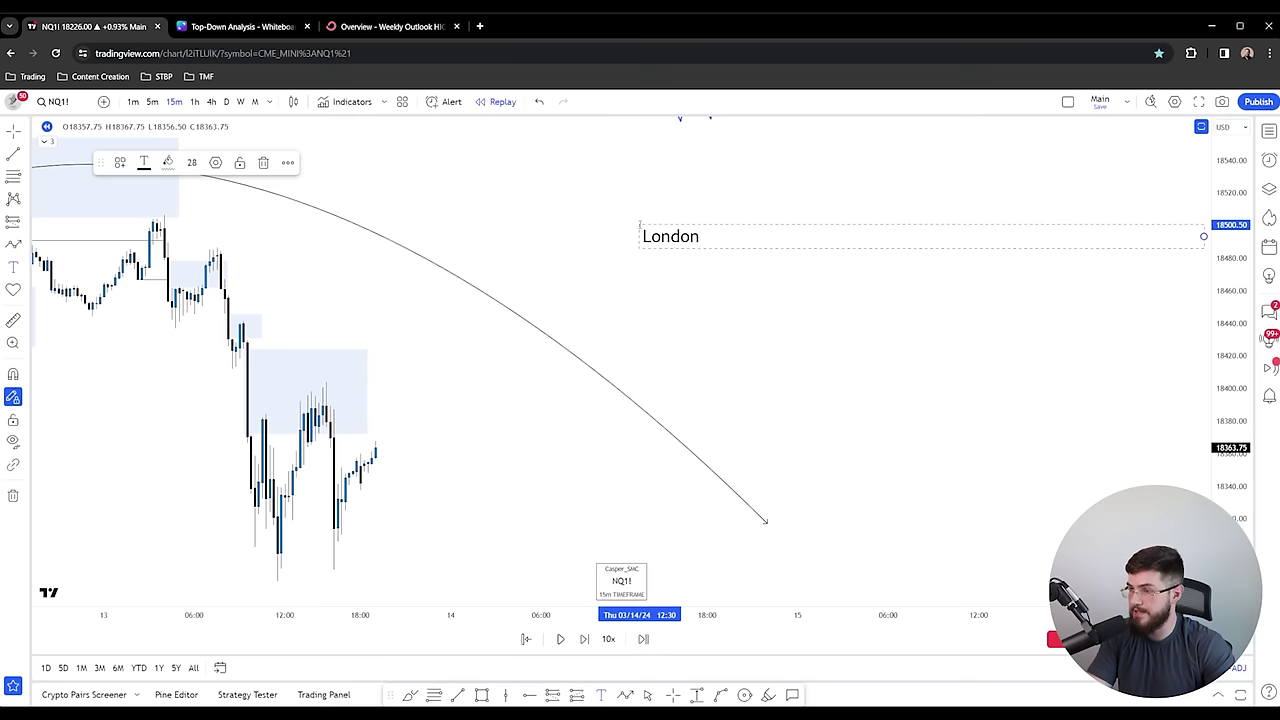
key(Return)
text(New York)
- Add the killzone hours to the text note: 130-430 after London and 730-1030 after New York
double_click(645, 251)
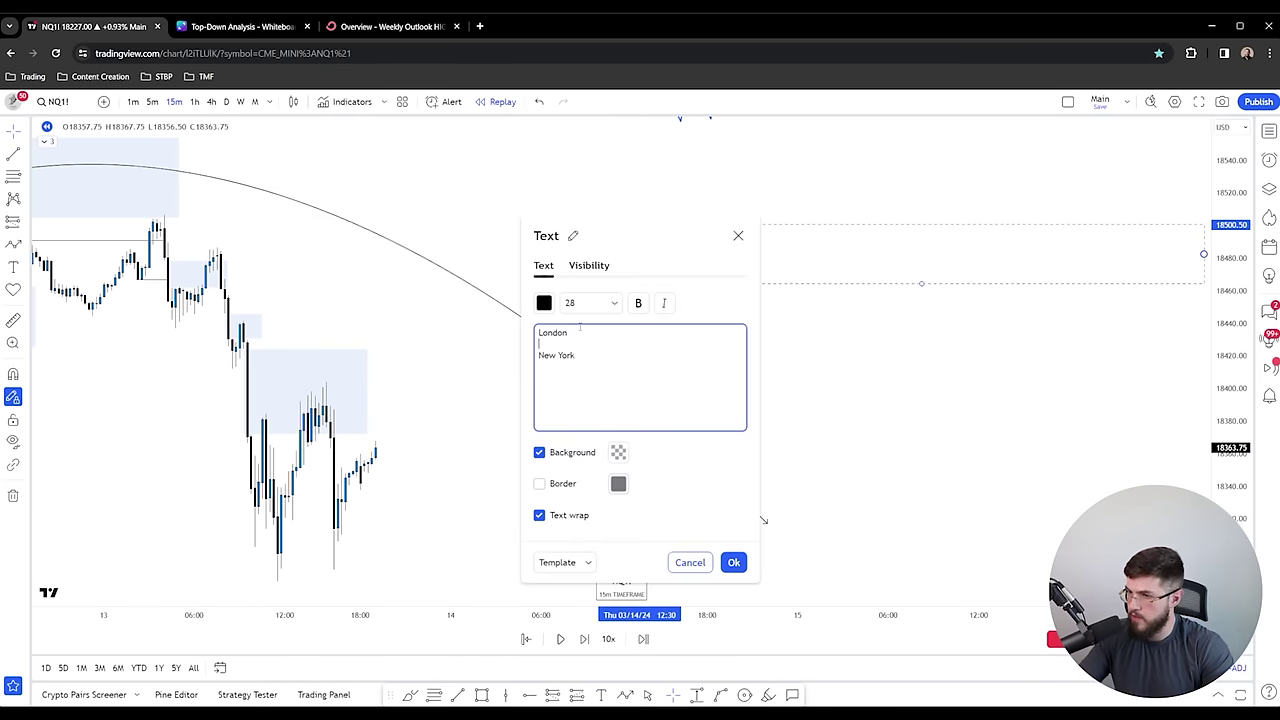
text(130-430)
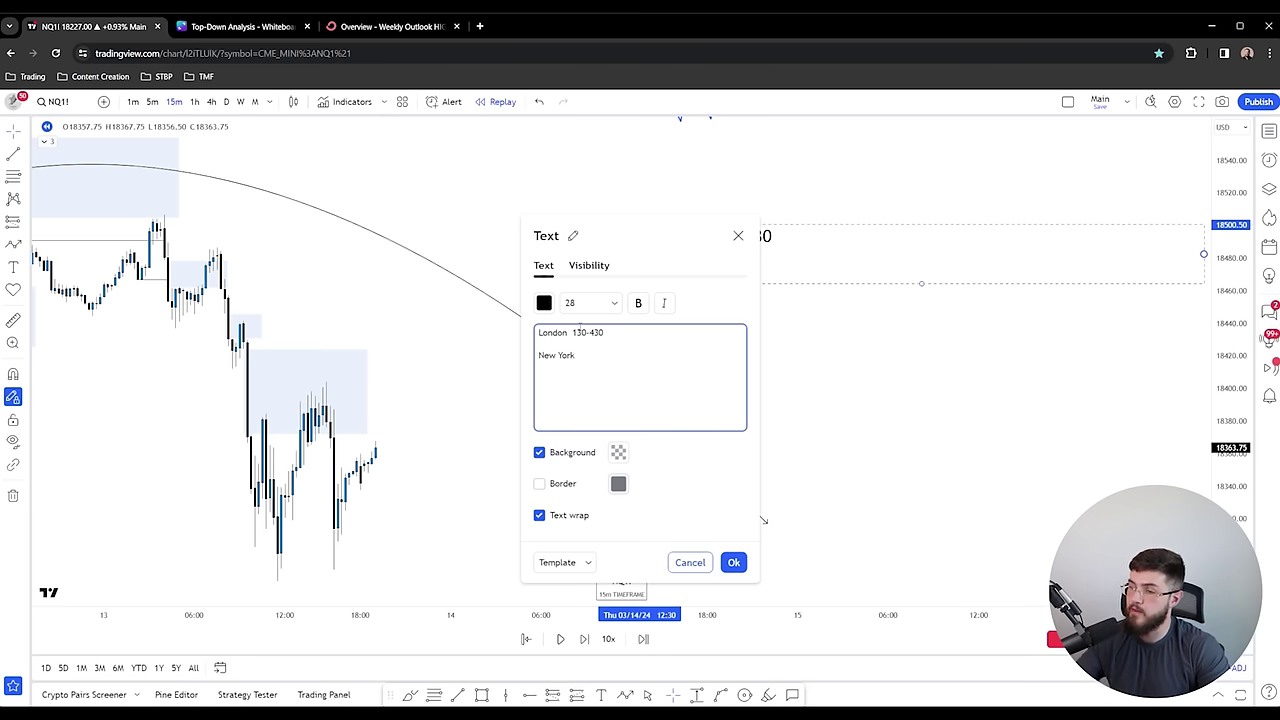
text( 7)
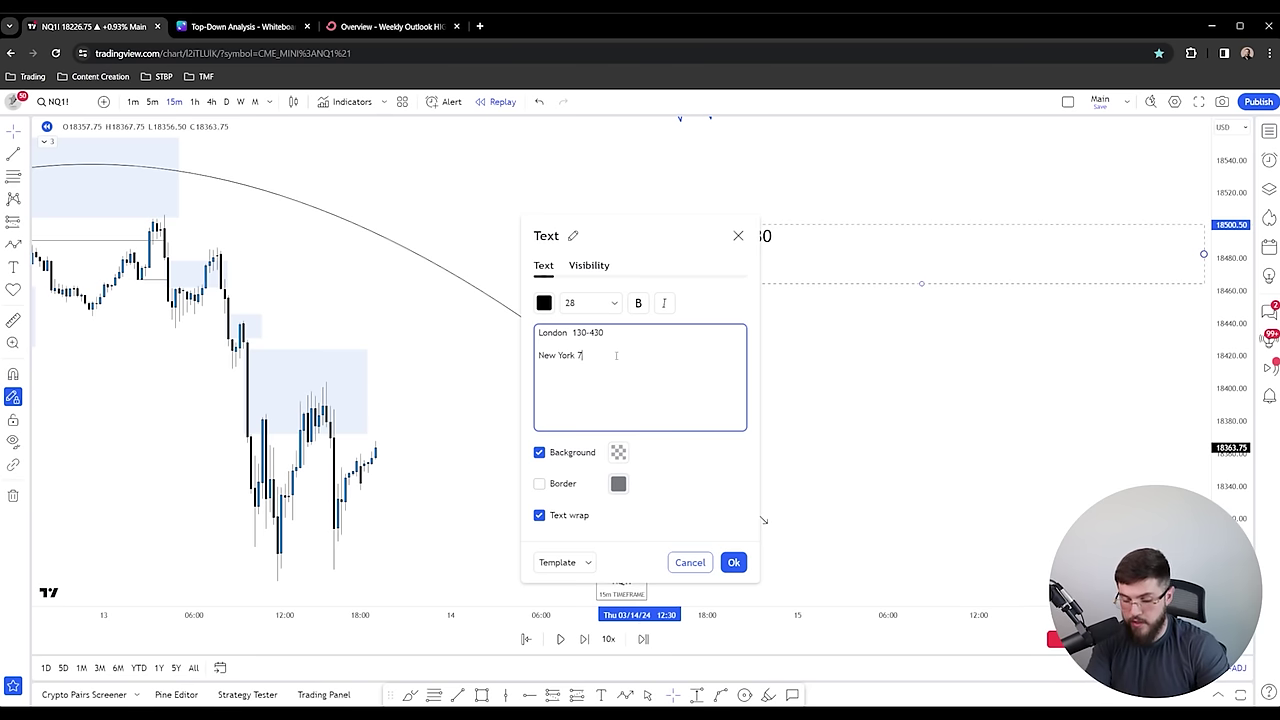
text(30-1030)
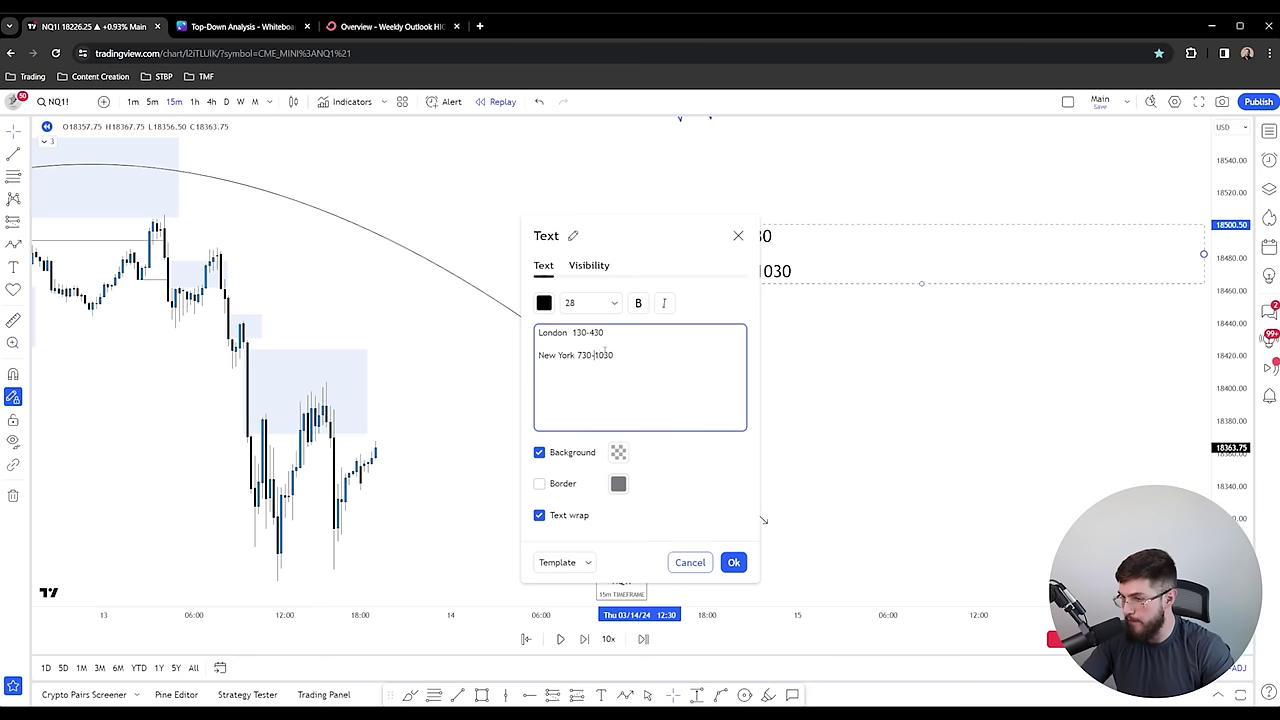
text( 9-)
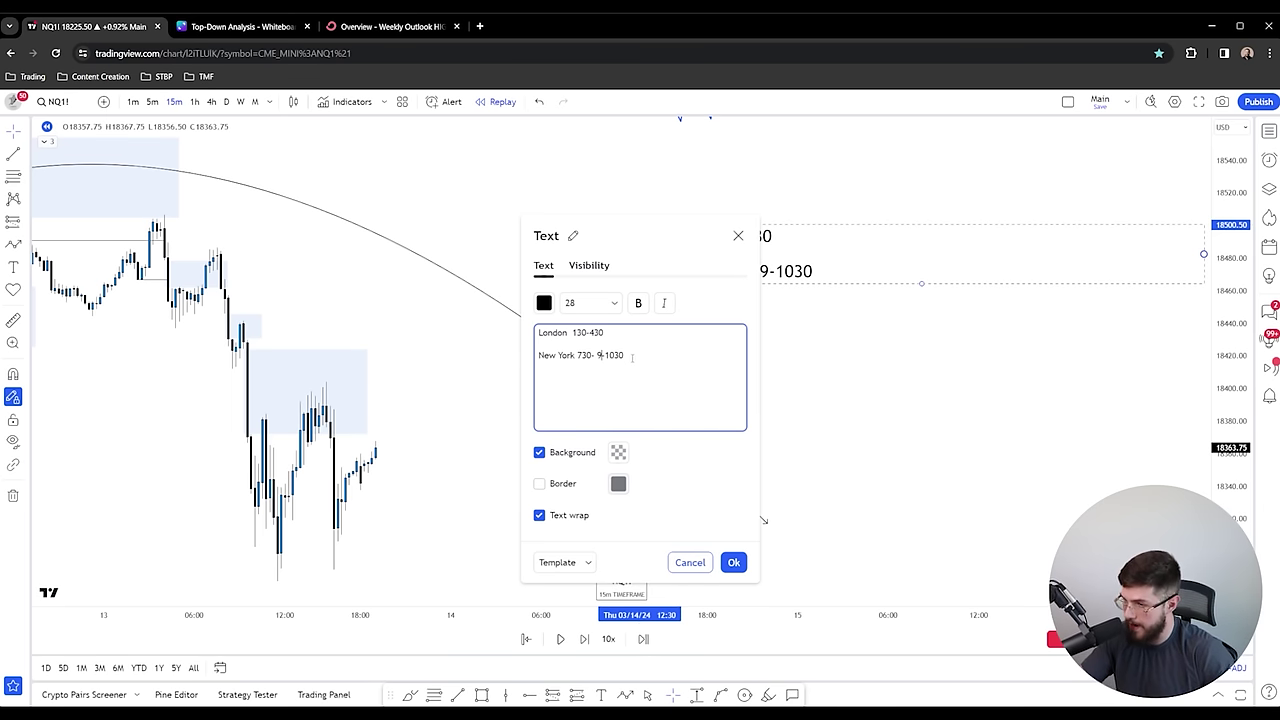
key(BackSpace)
key(BackSpace)
key(BackSpace)
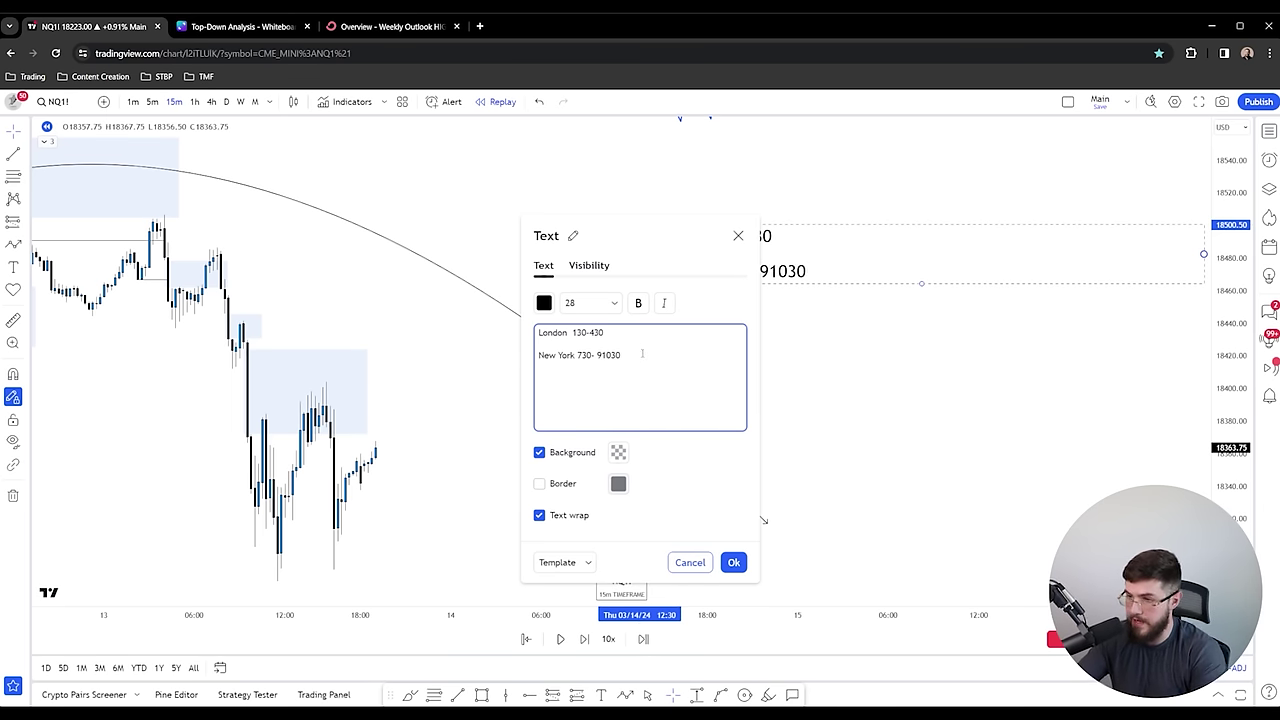
key(ctrl+a)
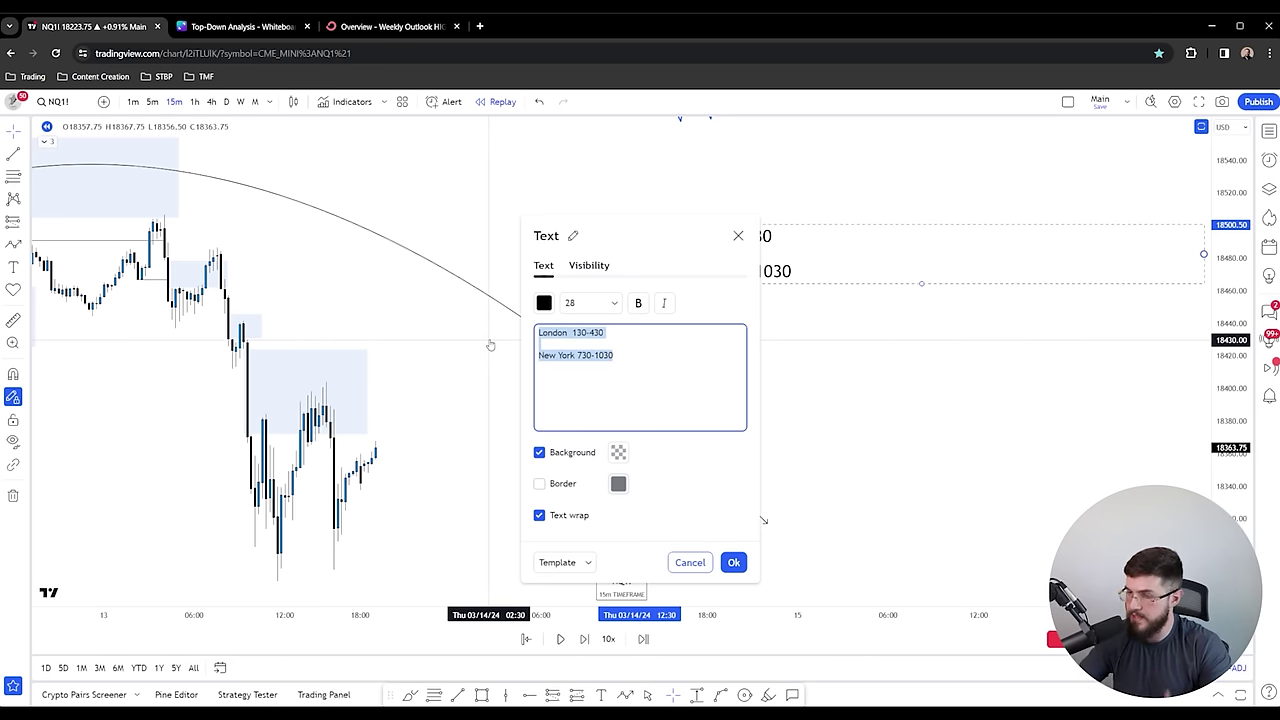
- Switch to the Notion page Top Down Analysis + Entry and review the Economic Calendar points, highlighting the event list, "no trades on" and no-news days
key(ctrl+Tab)
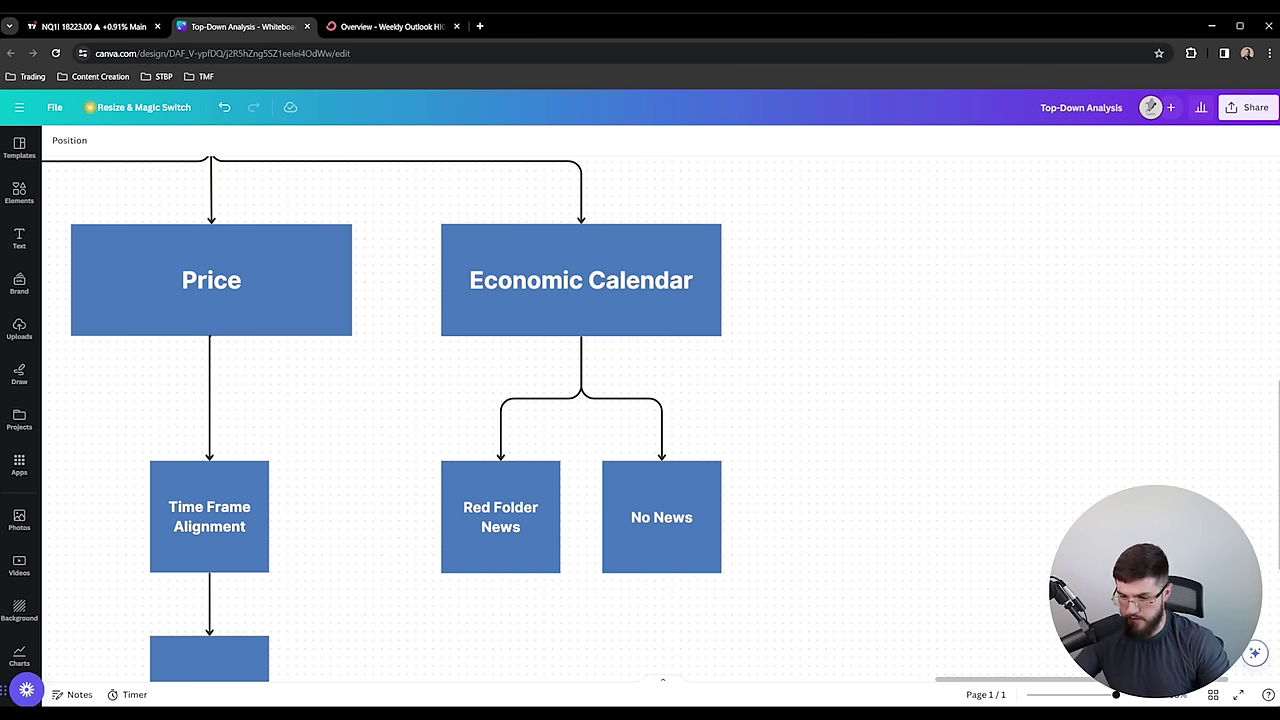
key(alt+Tab)
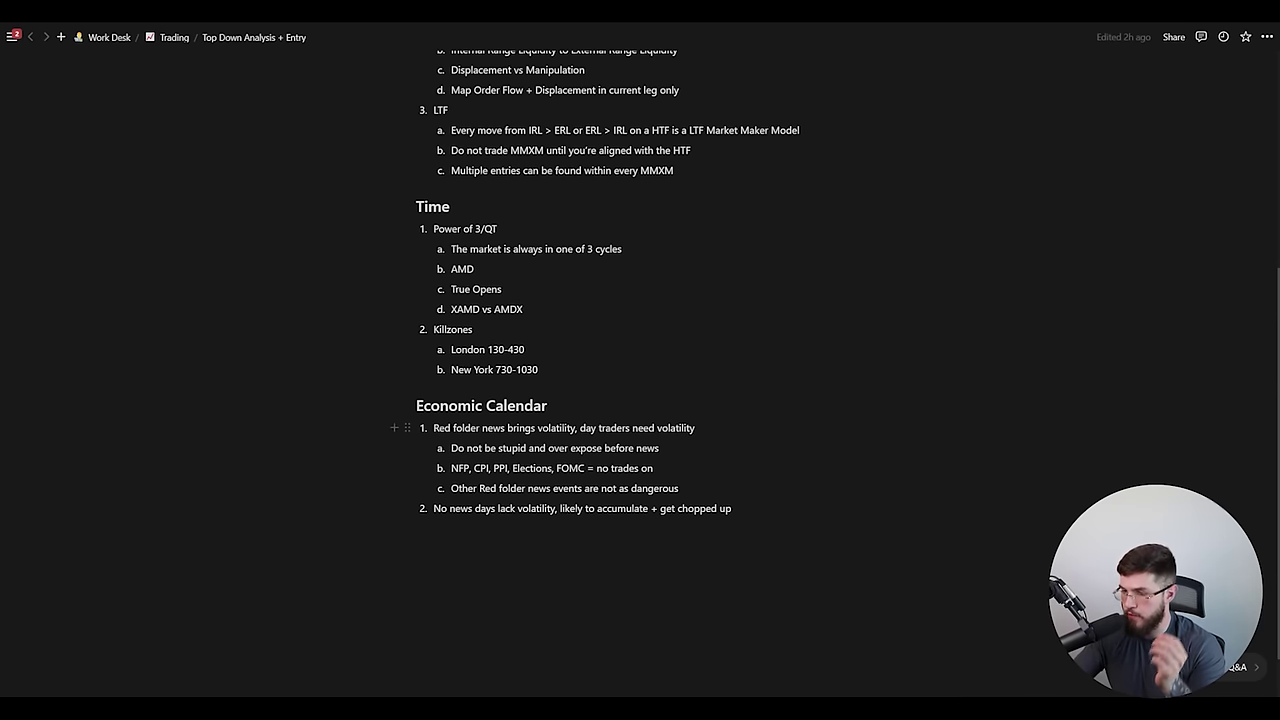
drag(433, 428, 576, 428)
click(699, 465)
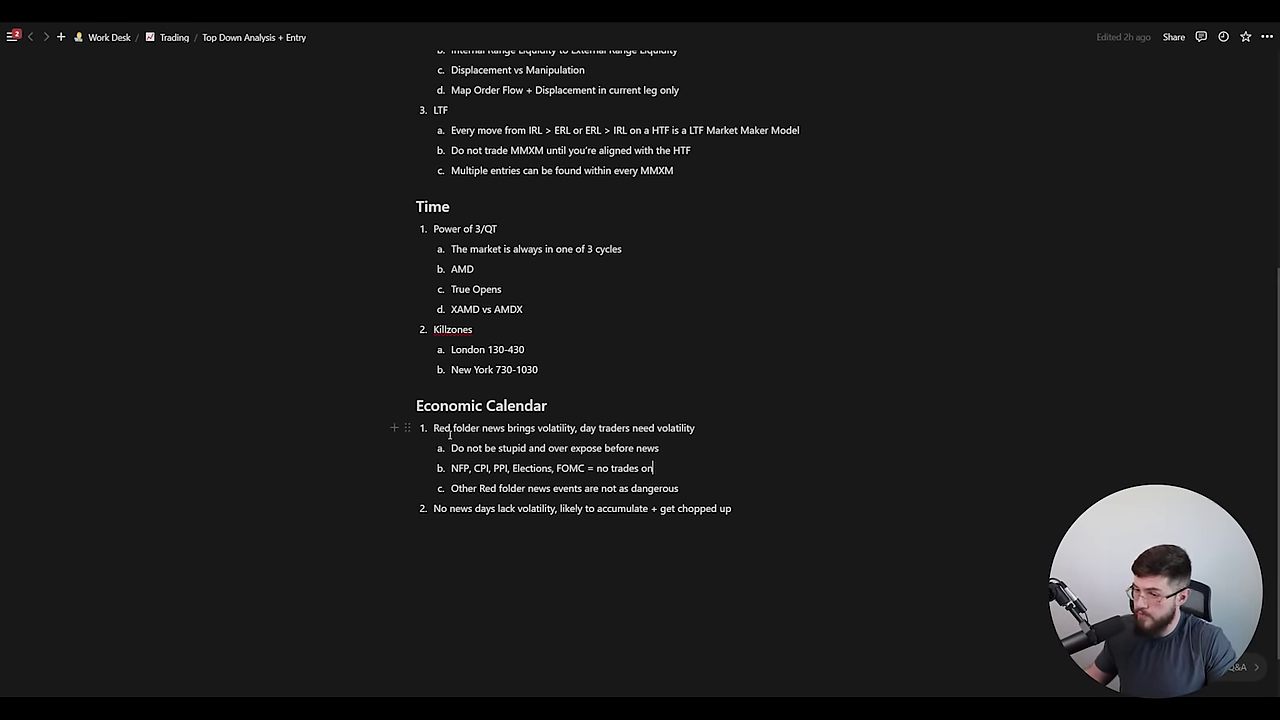
drag(426, 470, 588, 470)
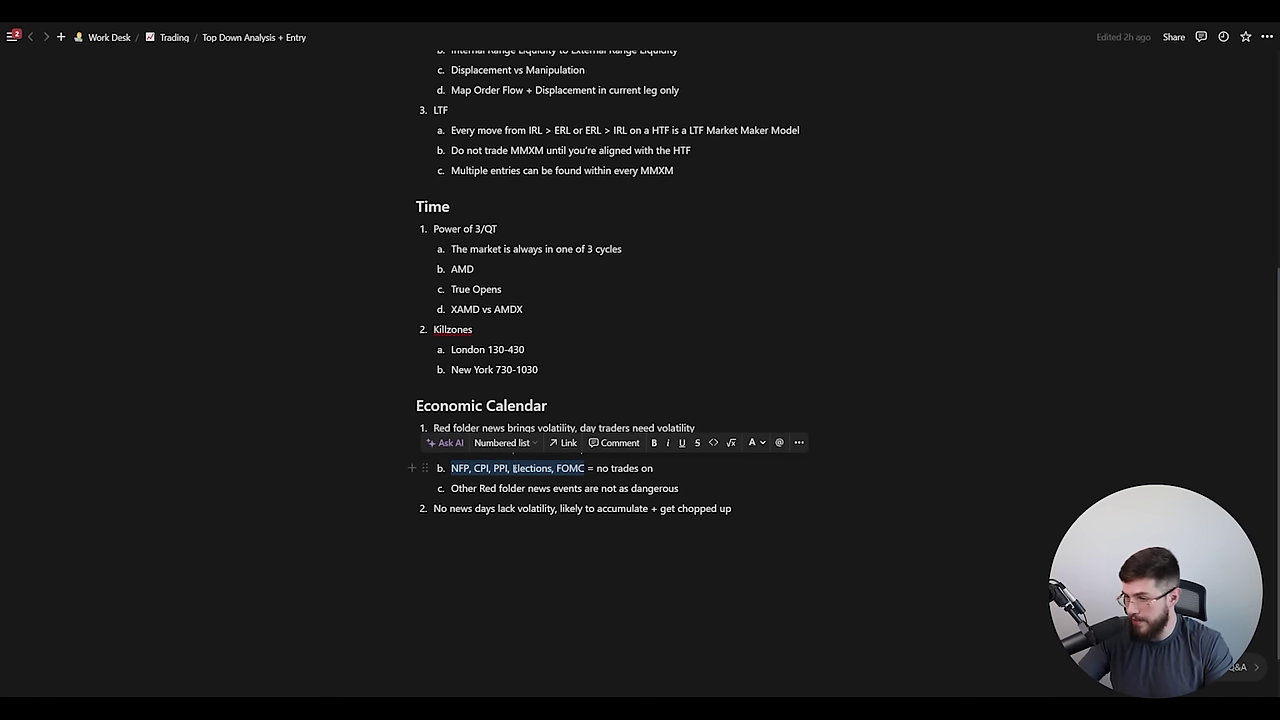
drag(597, 468, 653, 468)
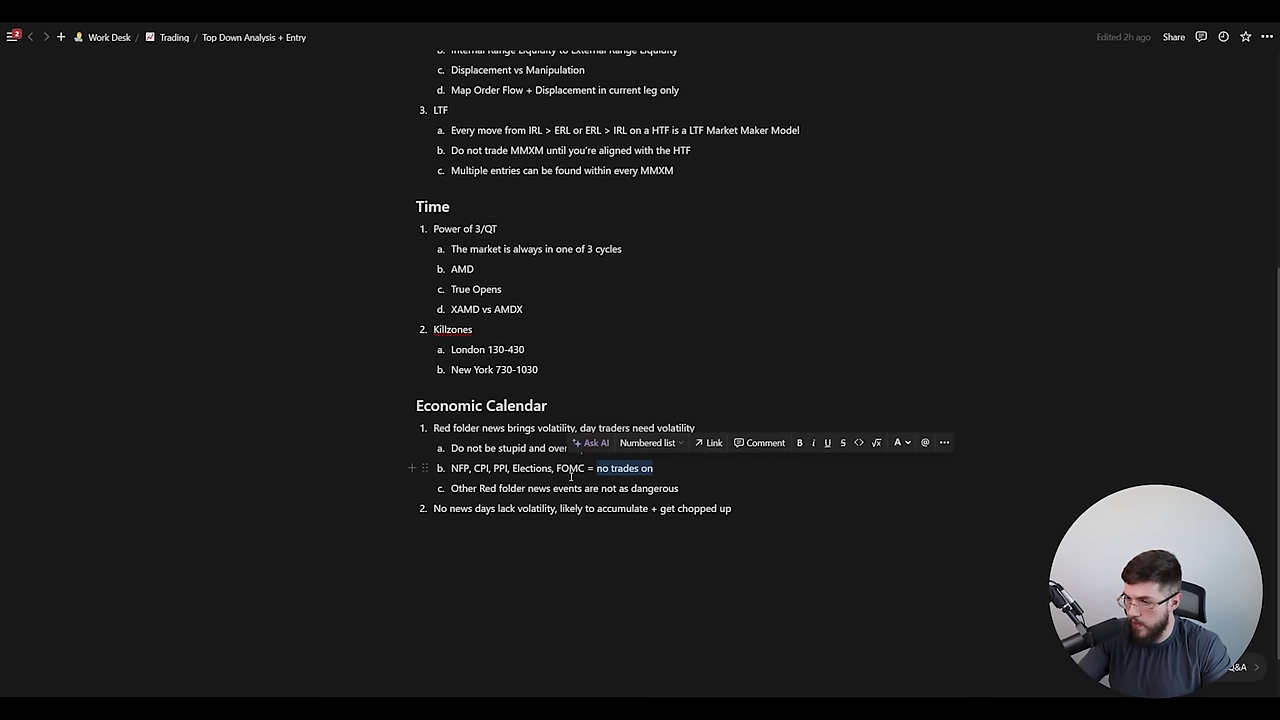
drag(432, 508, 741, 510)
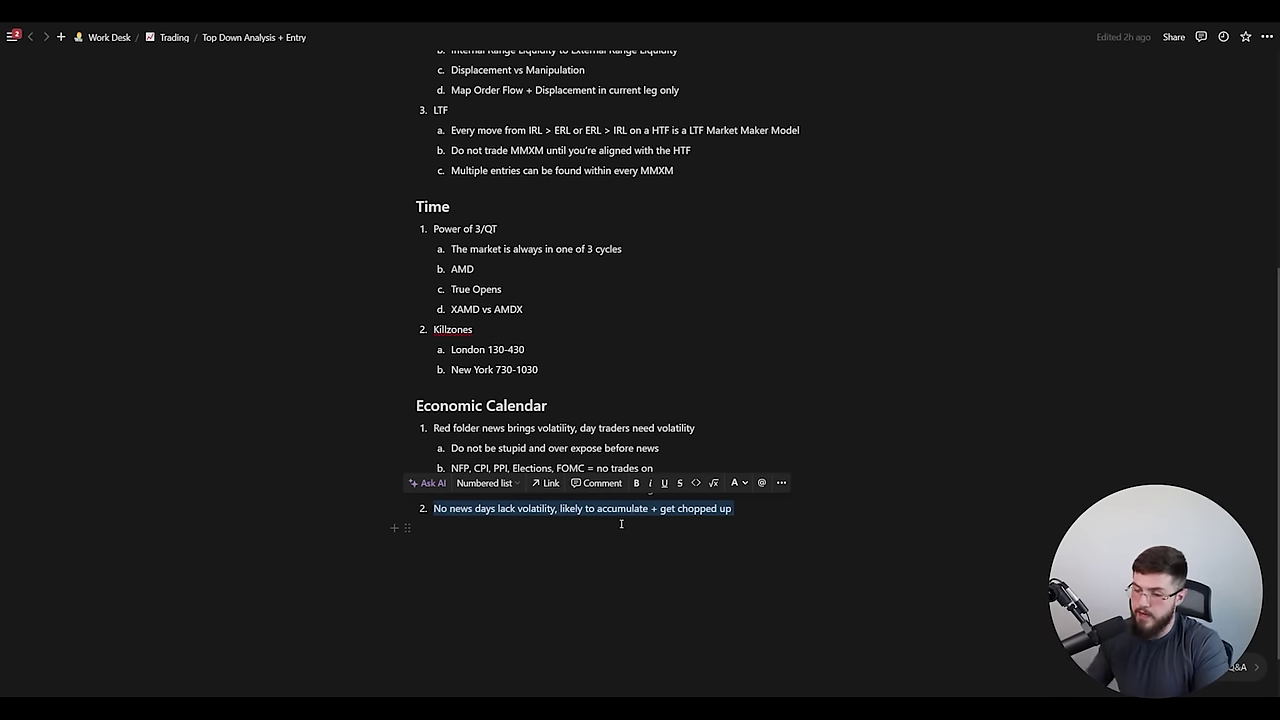
- Switch to Forex Factory and review the economic calendar for this week and for Mar 10 - Mar 16, from Core CPI to Unemployment Claims
key(alt+Tab)
drag(364, 304, 385, 342)
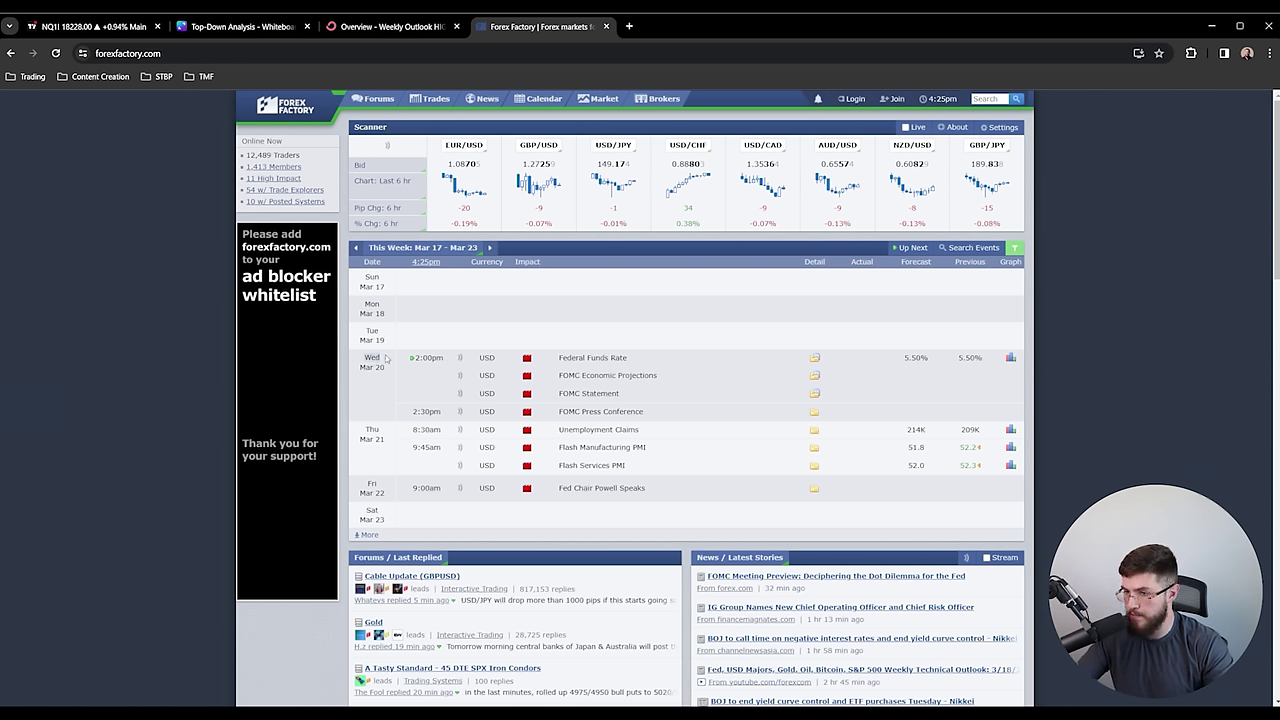
click(355, 247)
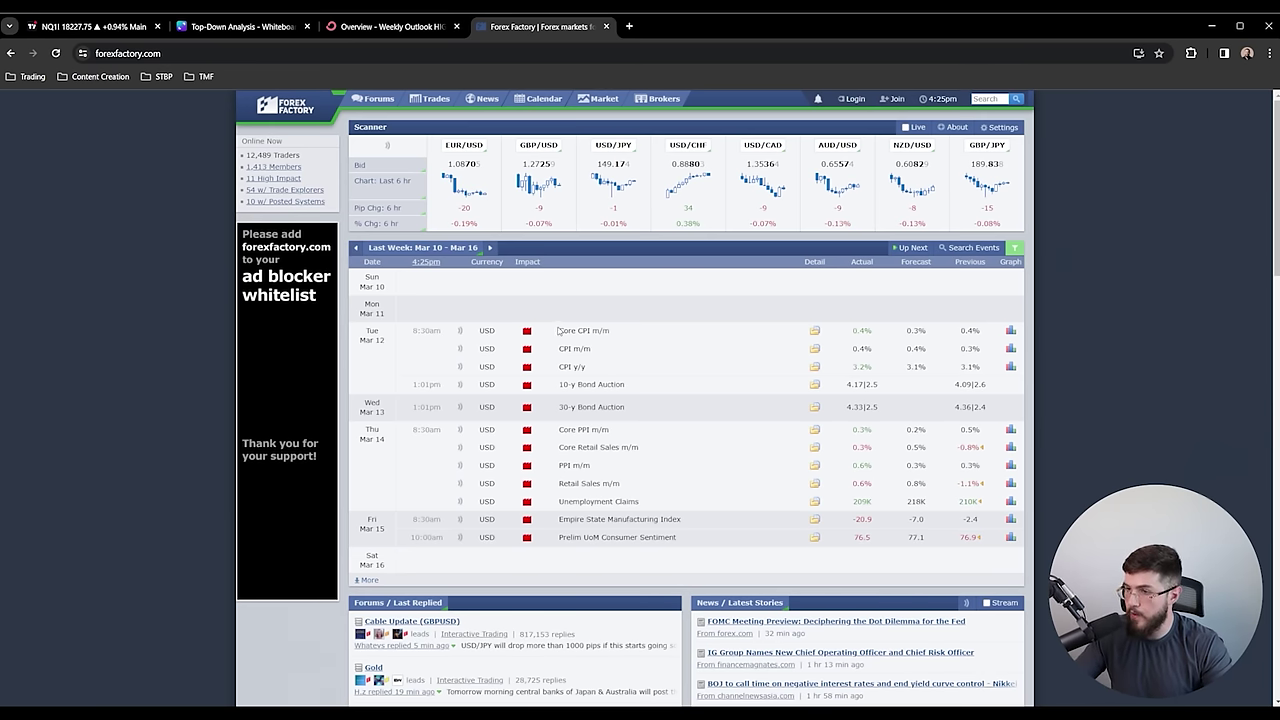
drag(560, 331, 639, 501)
click(558, 430)
- Return to the TradingView NQ1! chart and examine the Mar 10–13 price action with its zones, curve and killzone note
click(66, 26)
drag(392, 322, 653, 319)
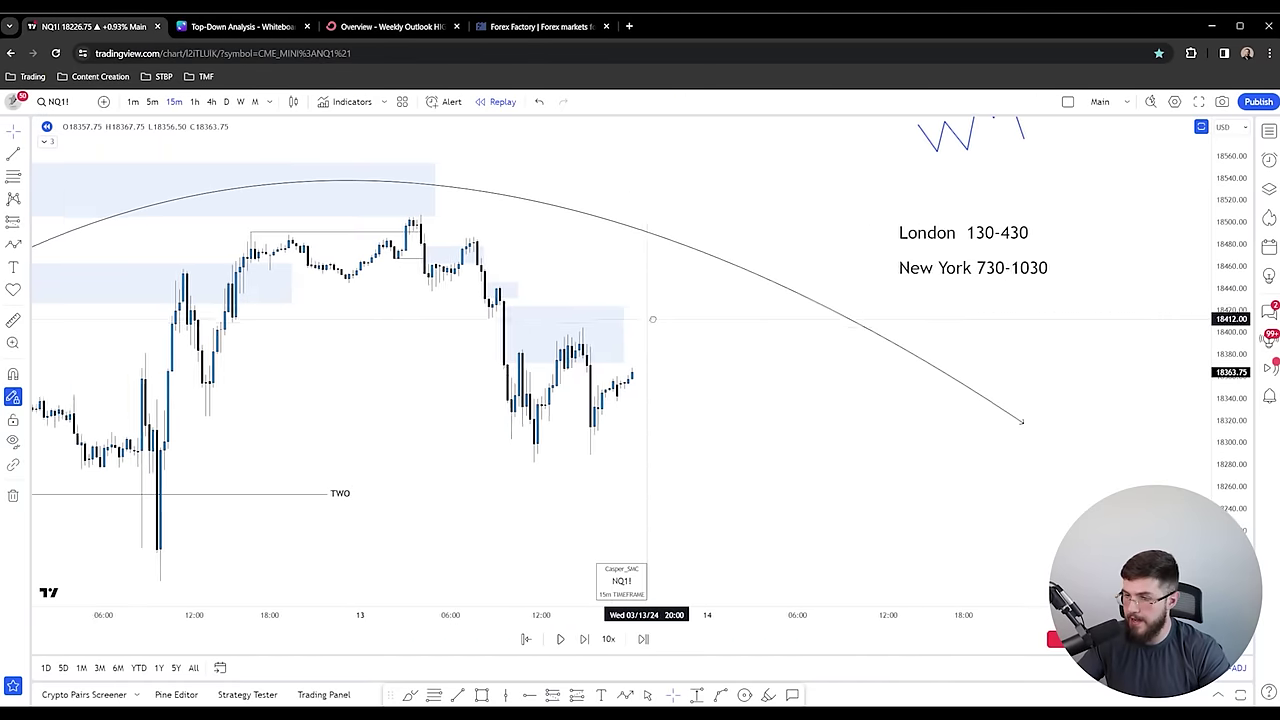
scroll(652, 319, down, 3)
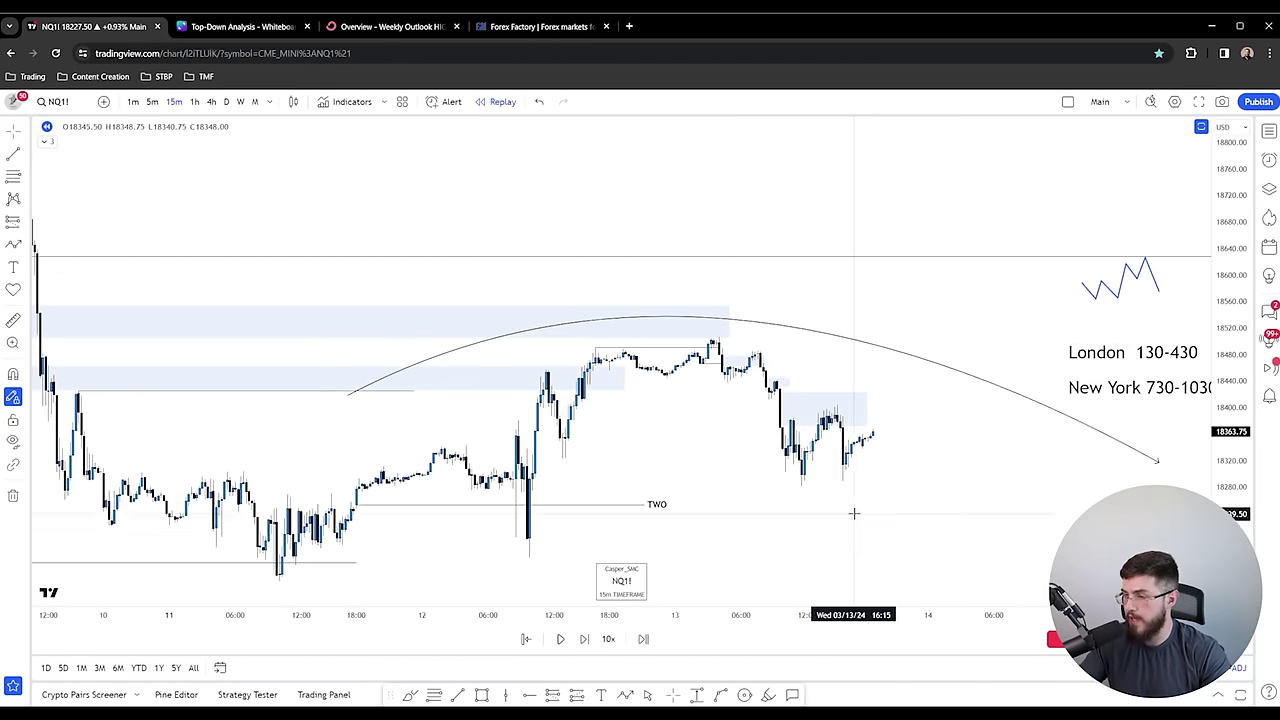
- Open the Weekly Outlook report in ConvertKit, read the newsletter through to its closing section and highlight the total recipients figure
click(393, 27)
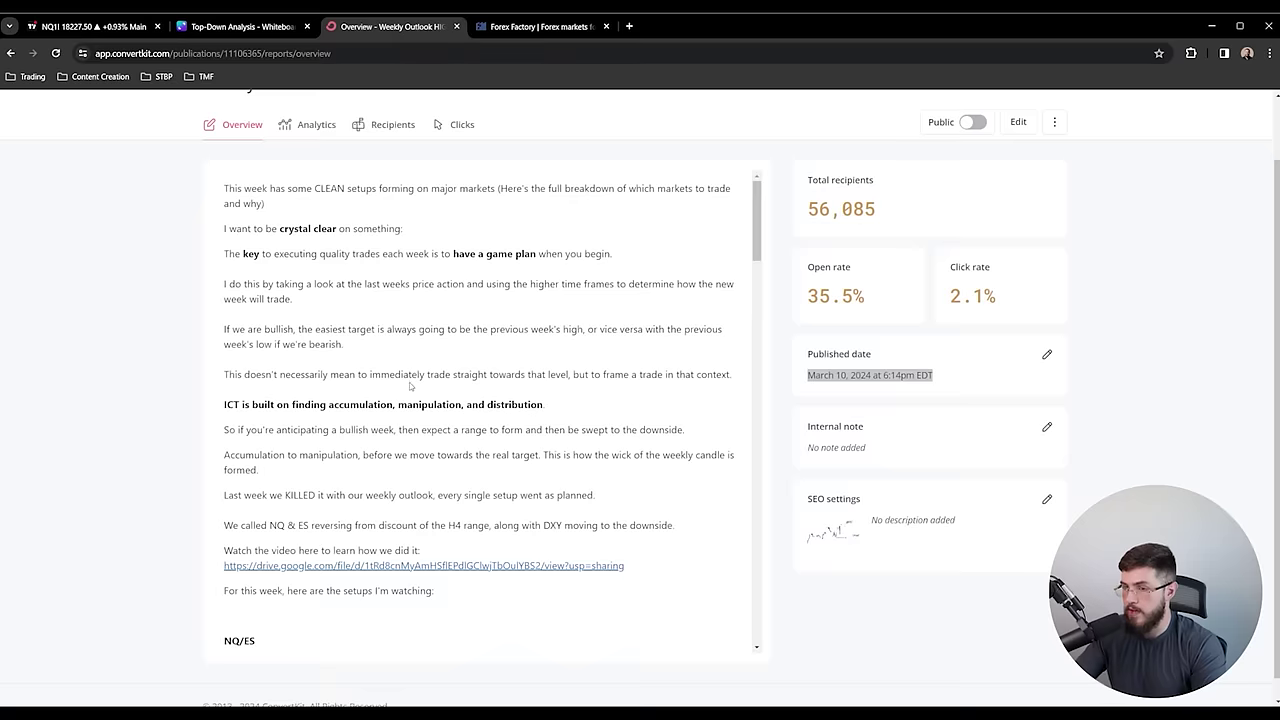
scroll(390, 383, up, 1)
scroll(380, 378, down, 8)
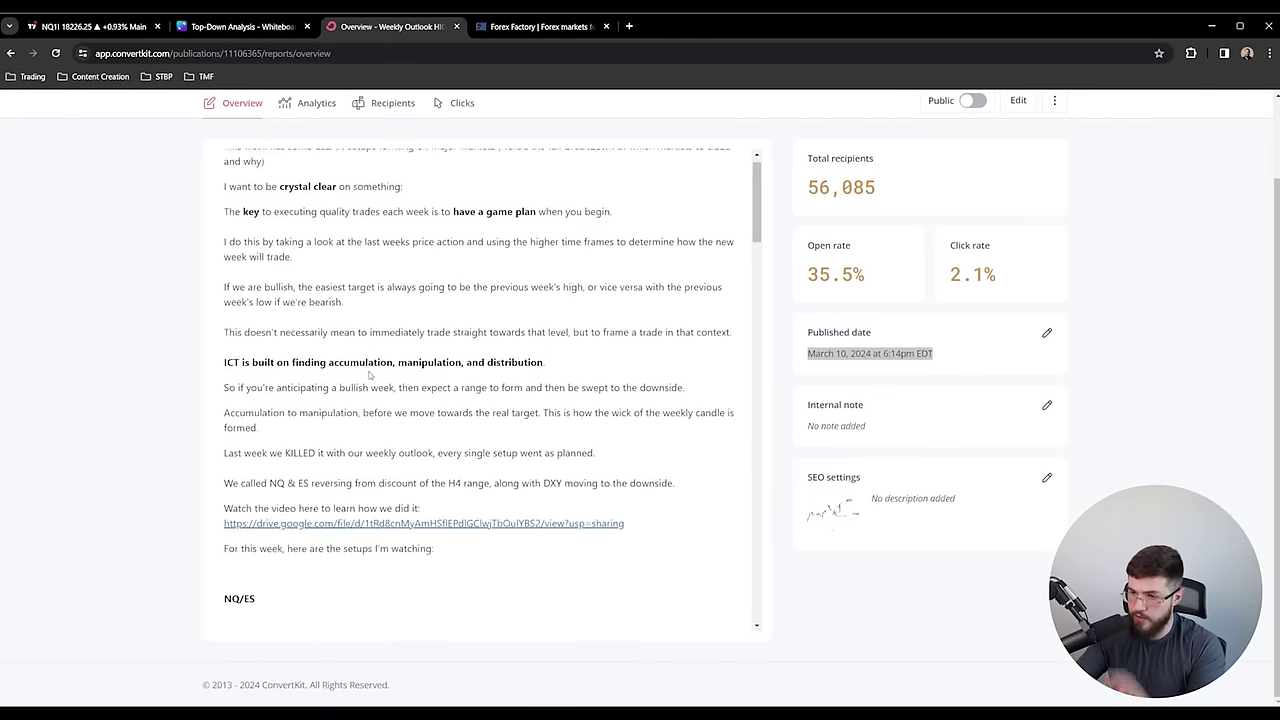
scroll(367, 375, down, 15)
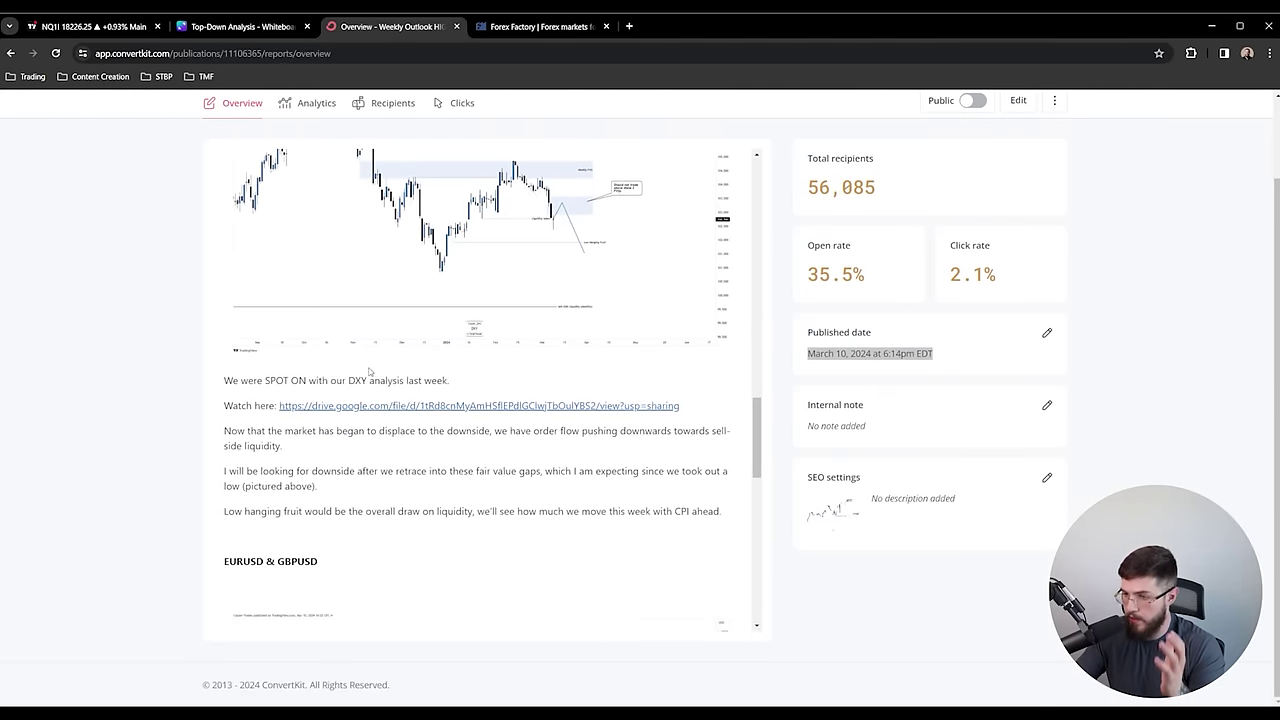
scroll(359, 363, down, 10)
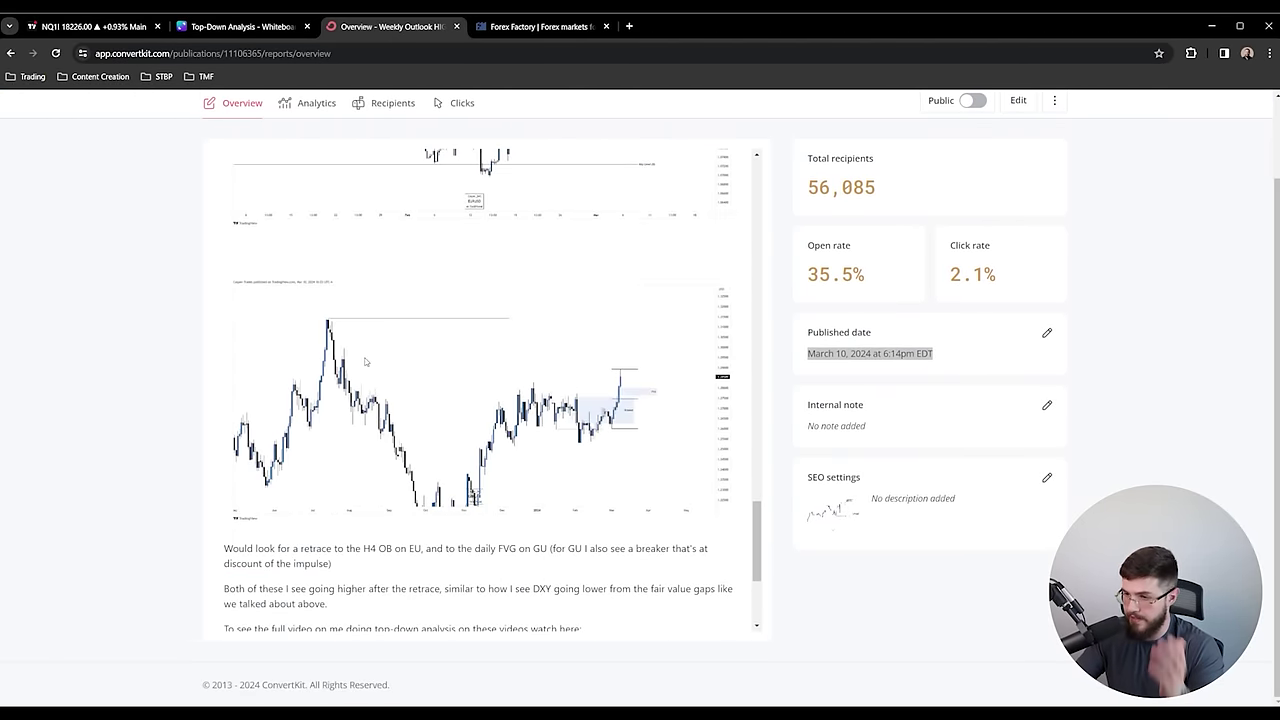
scroll(368, 362, down, 2)
drag(893, 183, 805, 193)
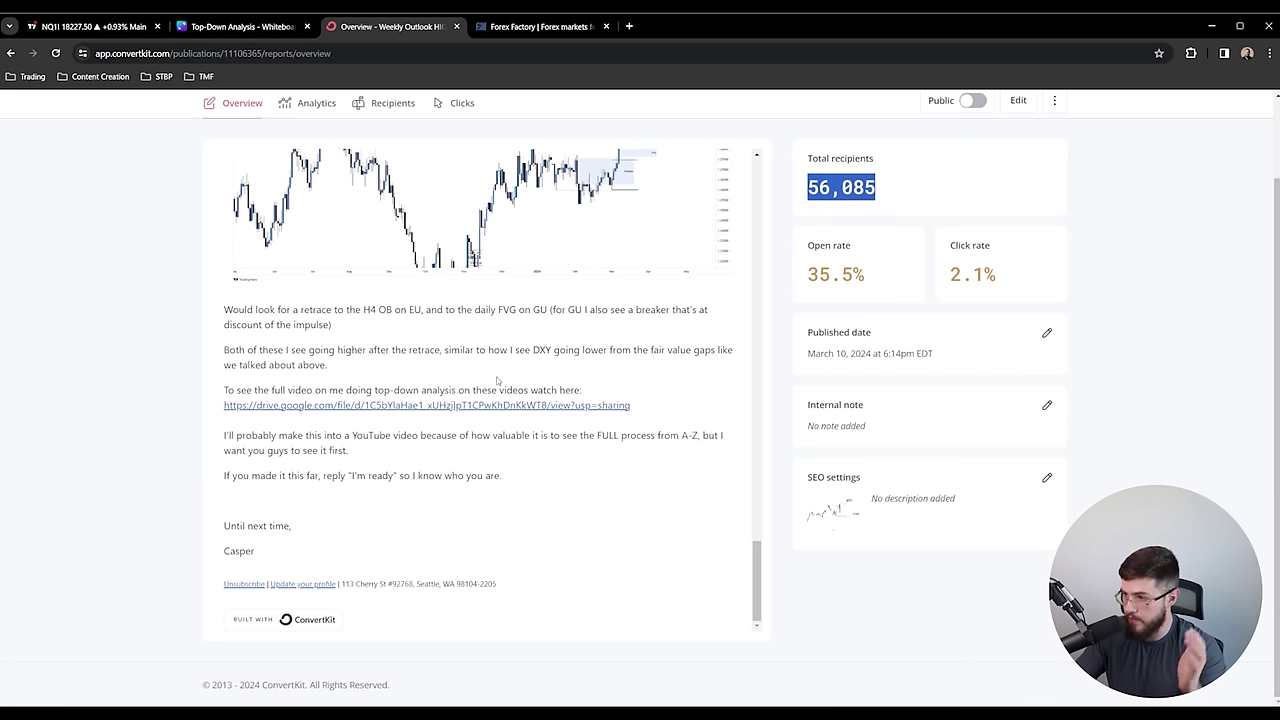